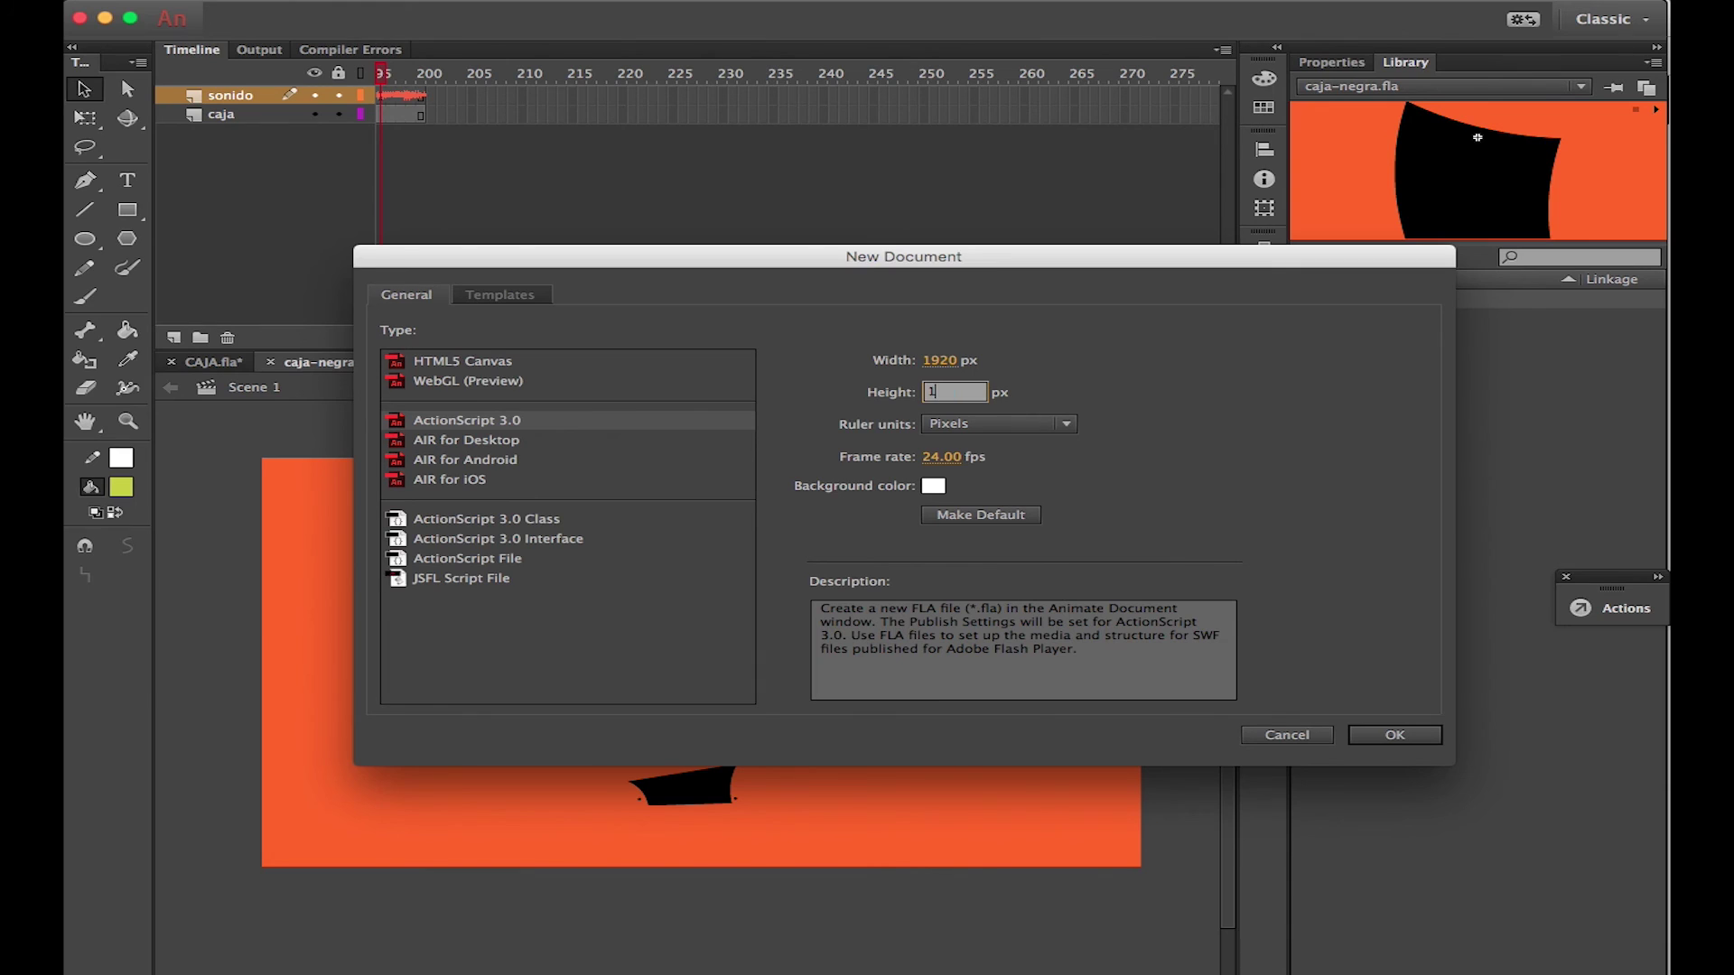
Create a 1920 × 1080 px ActionScript 3.0 document at 30 fps and shorten the timeline area to give the stage more room
{"action": "left_click", "coordinate": [970, 457]}
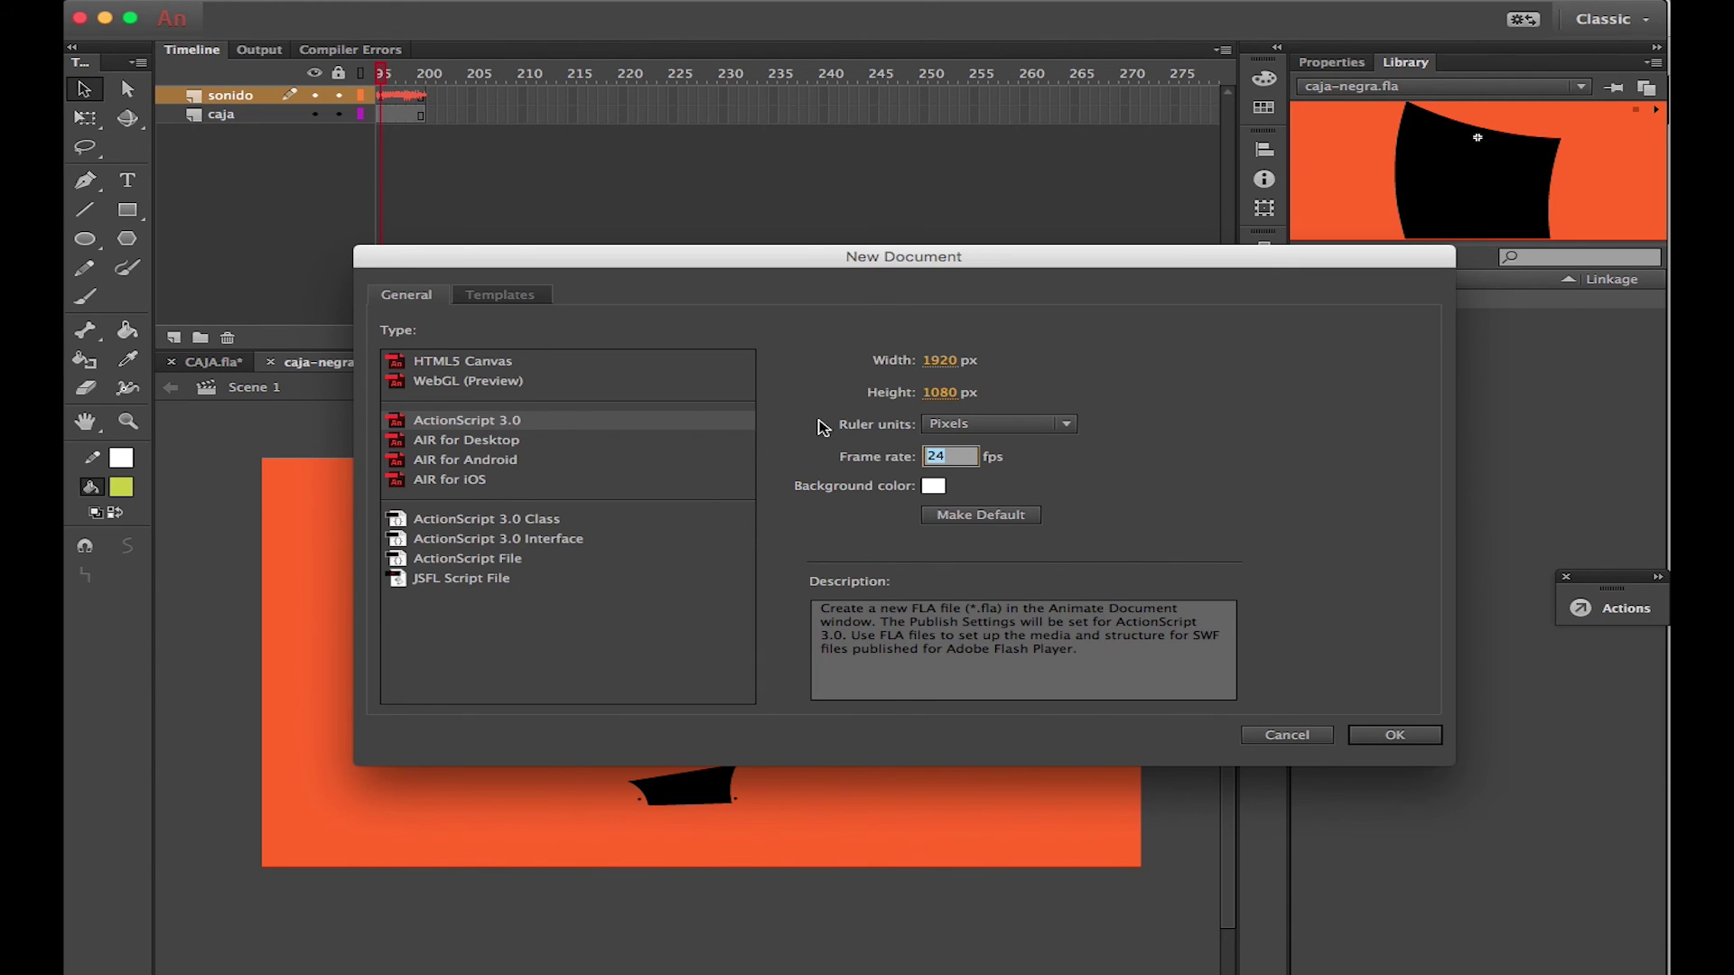
{"action": "type", "text": "30.00"}
{"action": "left_click", "coordinate": [1395, 735]}
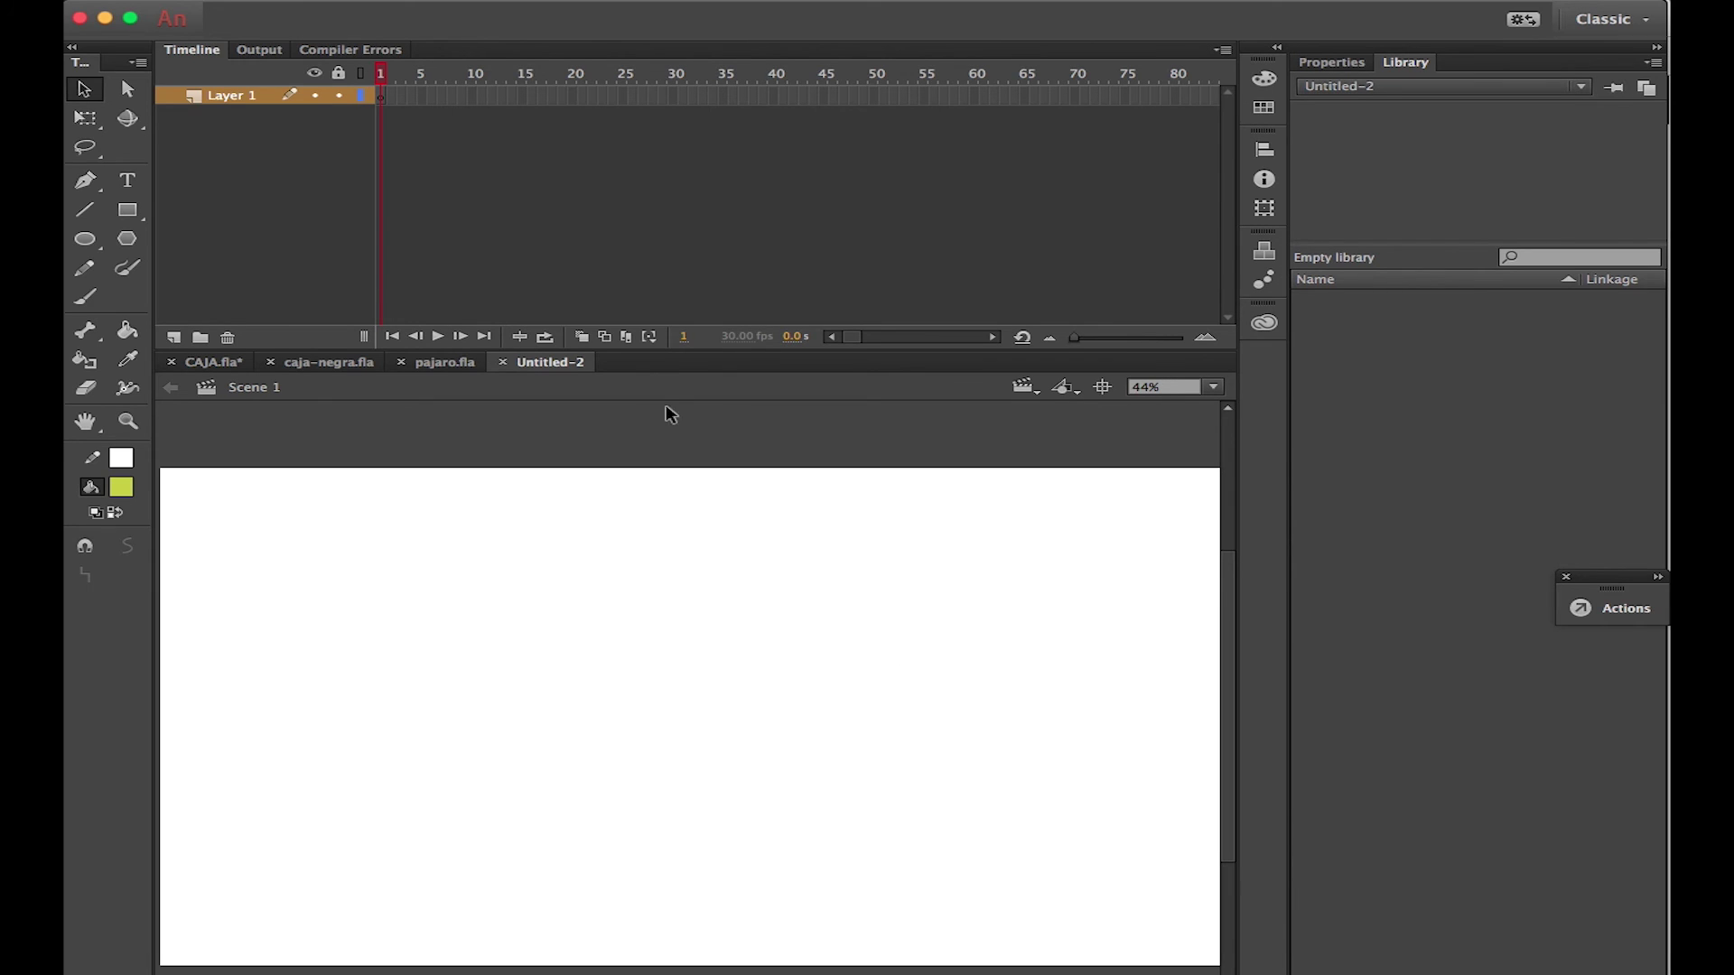
{"action": "left_click_drag", "start_coordinate": [667, 351], "coordinate": [656, 206]}
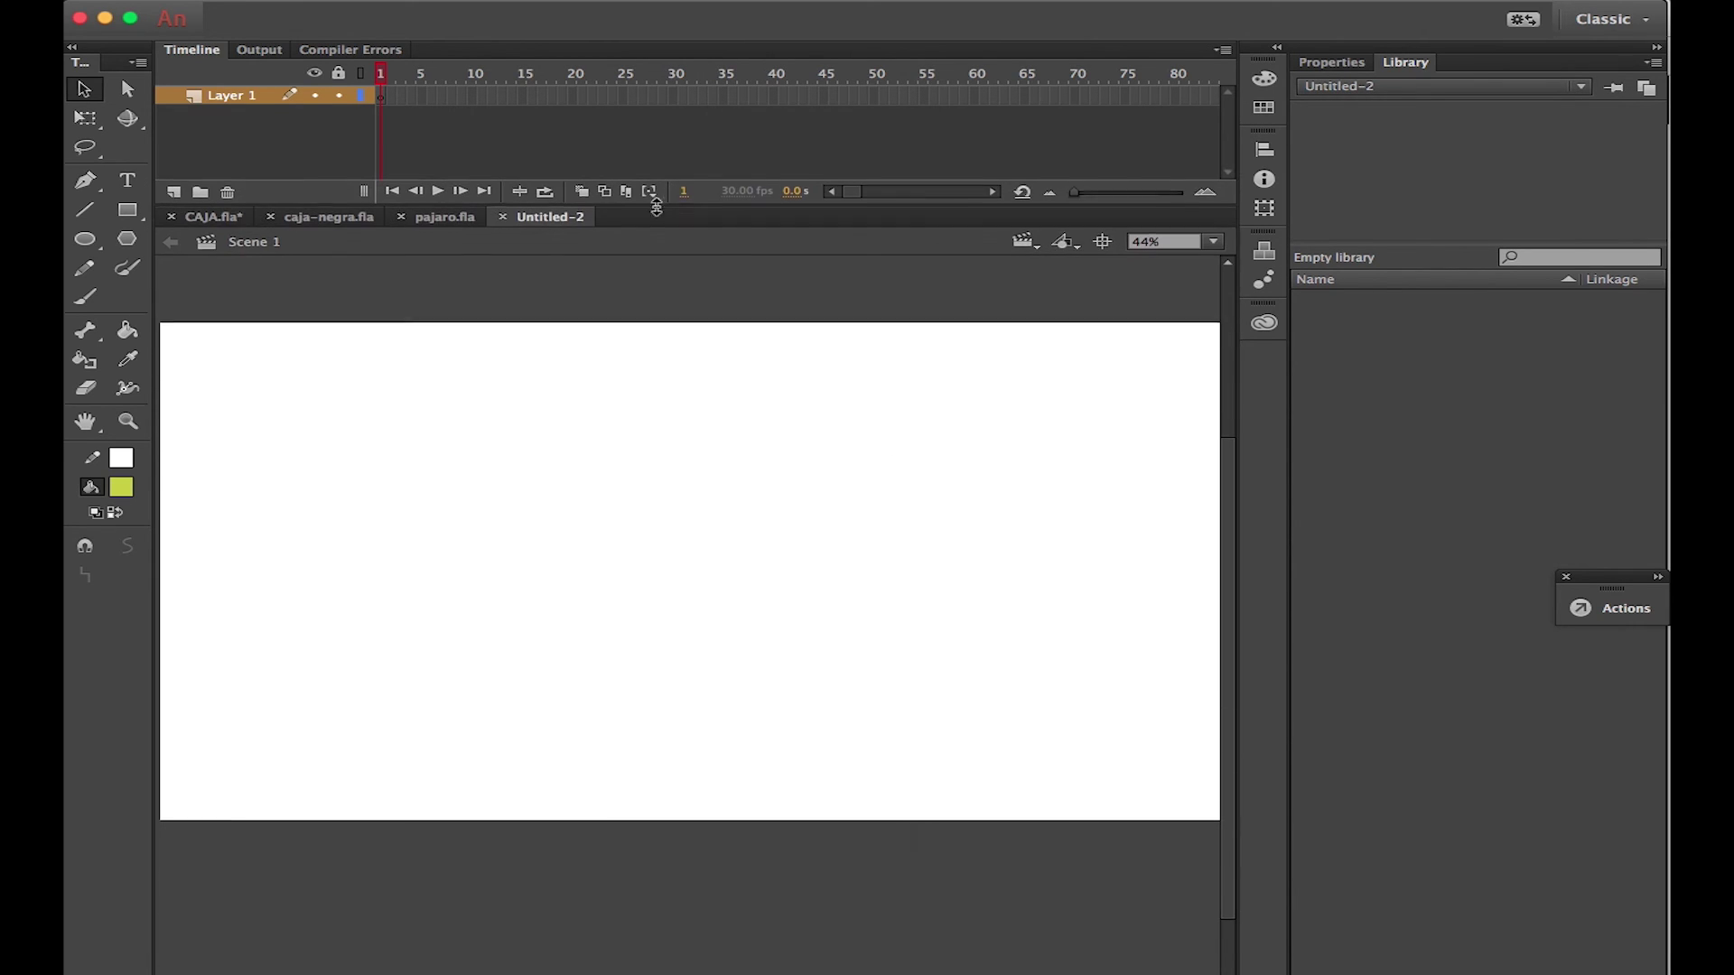
Sketch a black brush oval with a vertical centre line near the middle of the stage on frame 1 and label it 01
{"action": "left_click", "coordinate": [85, 238]}
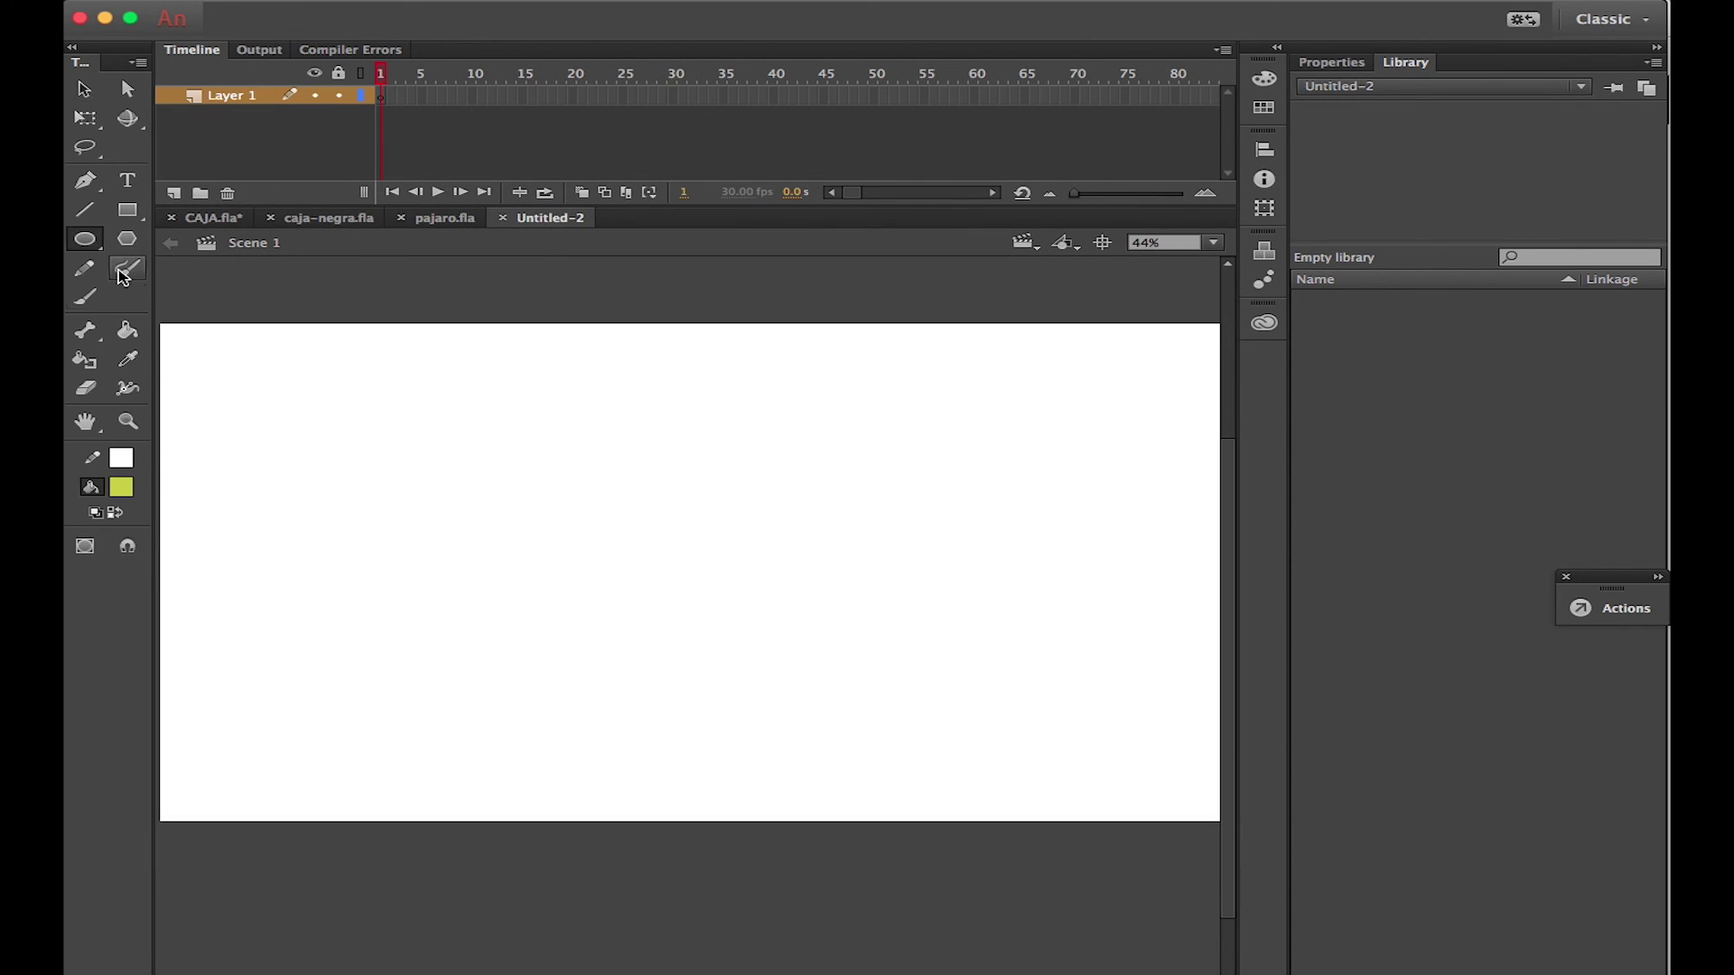
{"action": "left_click", "coordinate": [84, 297]}
{"action": "left_click", "coordinate": [121, 486]}
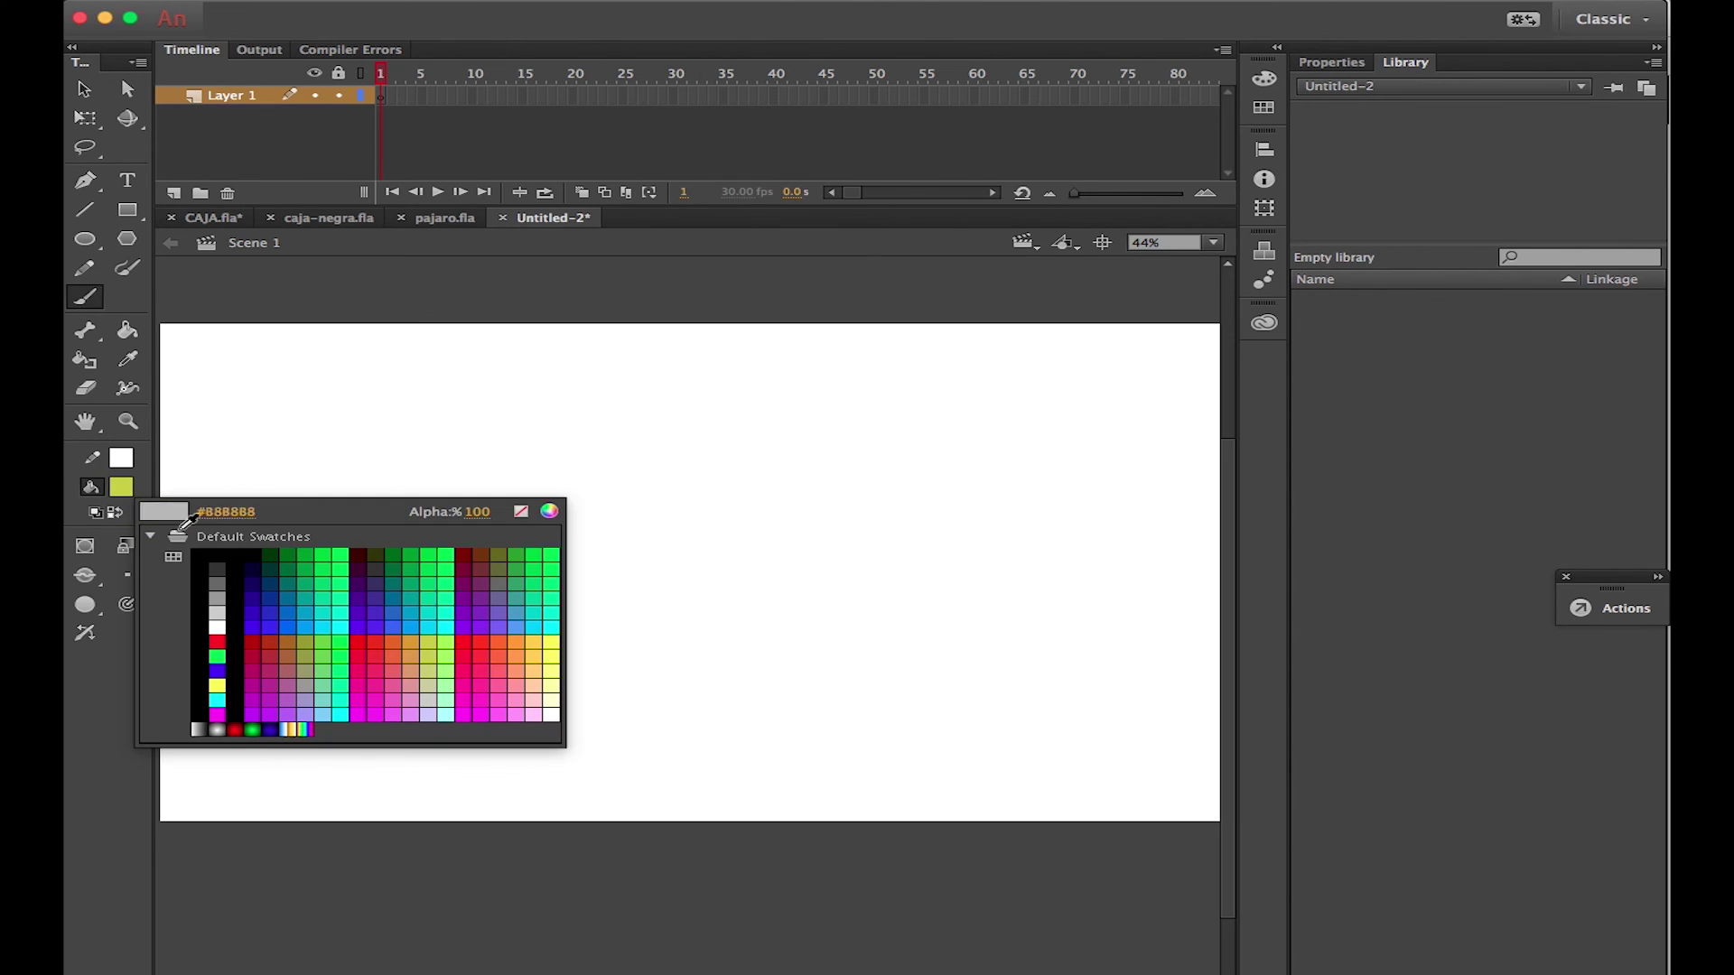
{"action": "left_click", "coordinate": [202, 547]}
{"action": "mouse_move", "coordinate": [629, 509]}
{"action": "left_mouse_down"}
{"action": "mouse_move", "coordinate": [601, 578]}
{"action": "mouse_move", "coordinate": [627, 569]}
{"action": "mouse_move", "coordinate": [650, 505]}
{"action": "mouse_move", "coordinate": [624, 627]}
{"action": "mouse_move", "coordinate": [704, 495]}
{"action": "mouse_move", "coordinate": [710, 578]}
{"action": "left_mouse_up"}
{"action": "left_click_drag", "start_coordinate": [715, 504], "coordinate": [741, 520]}
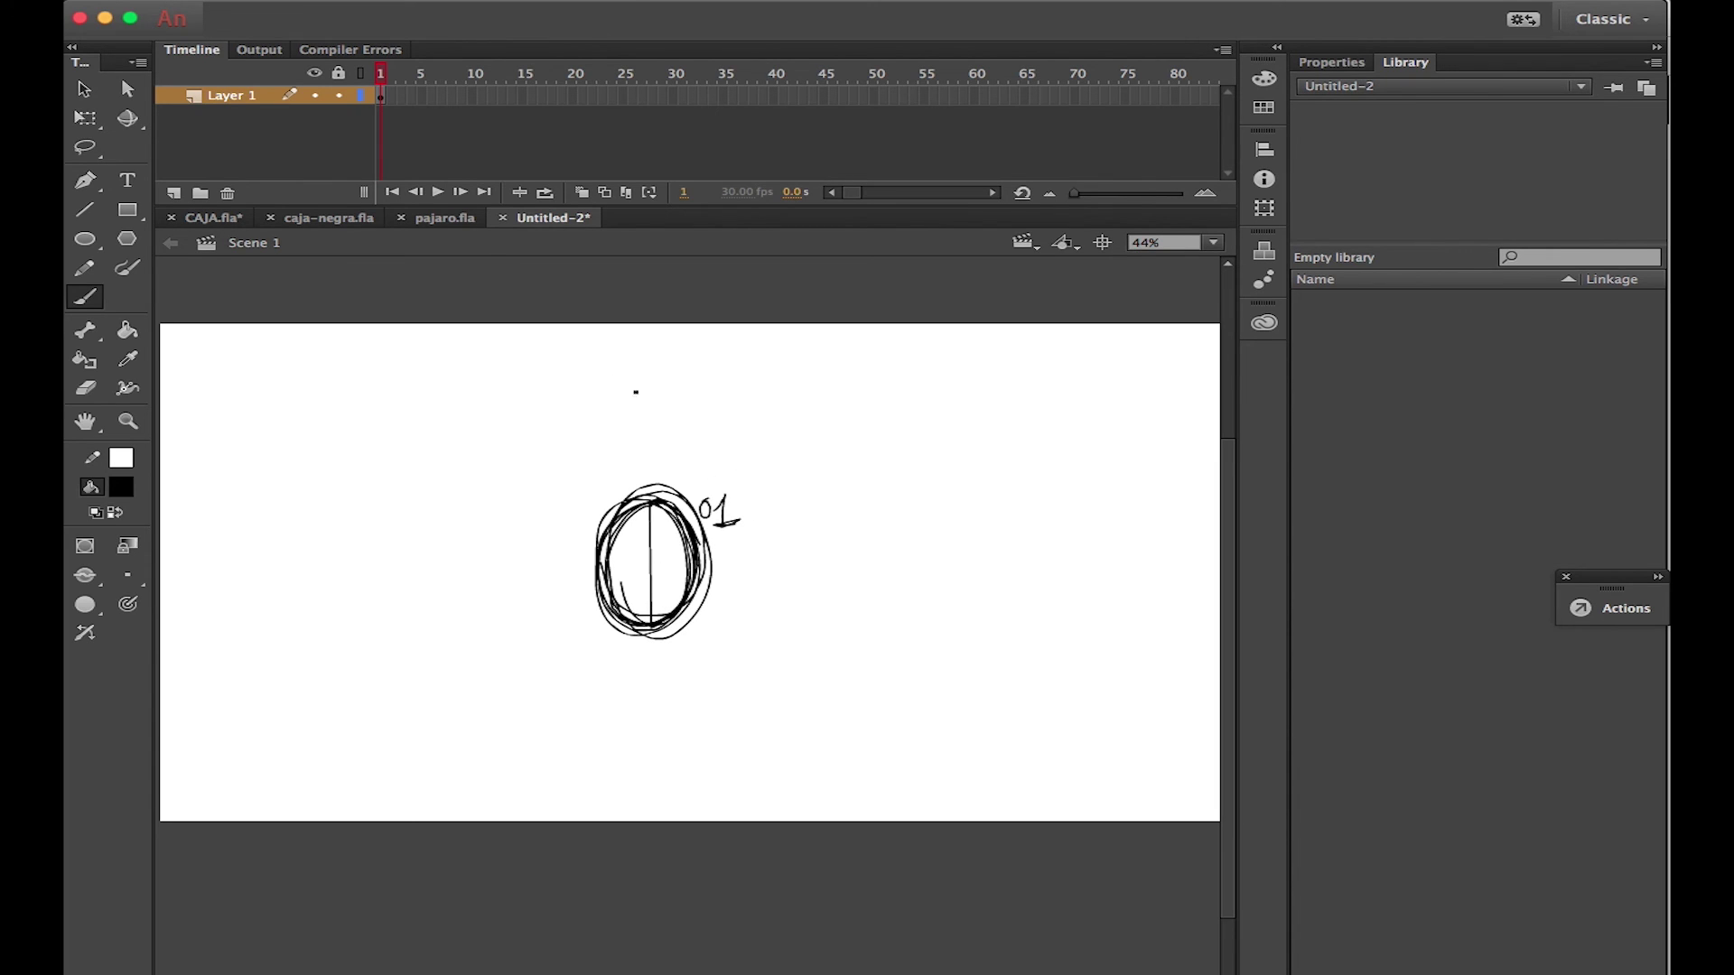
Insert keyframes at frames 2 and 3 of Layer 1 and clear the copied drawing from frame 2
{"action": "left_click", "coordinate": [382, 100]}
{"action": "left_click", "coordinate": [443, 2]}
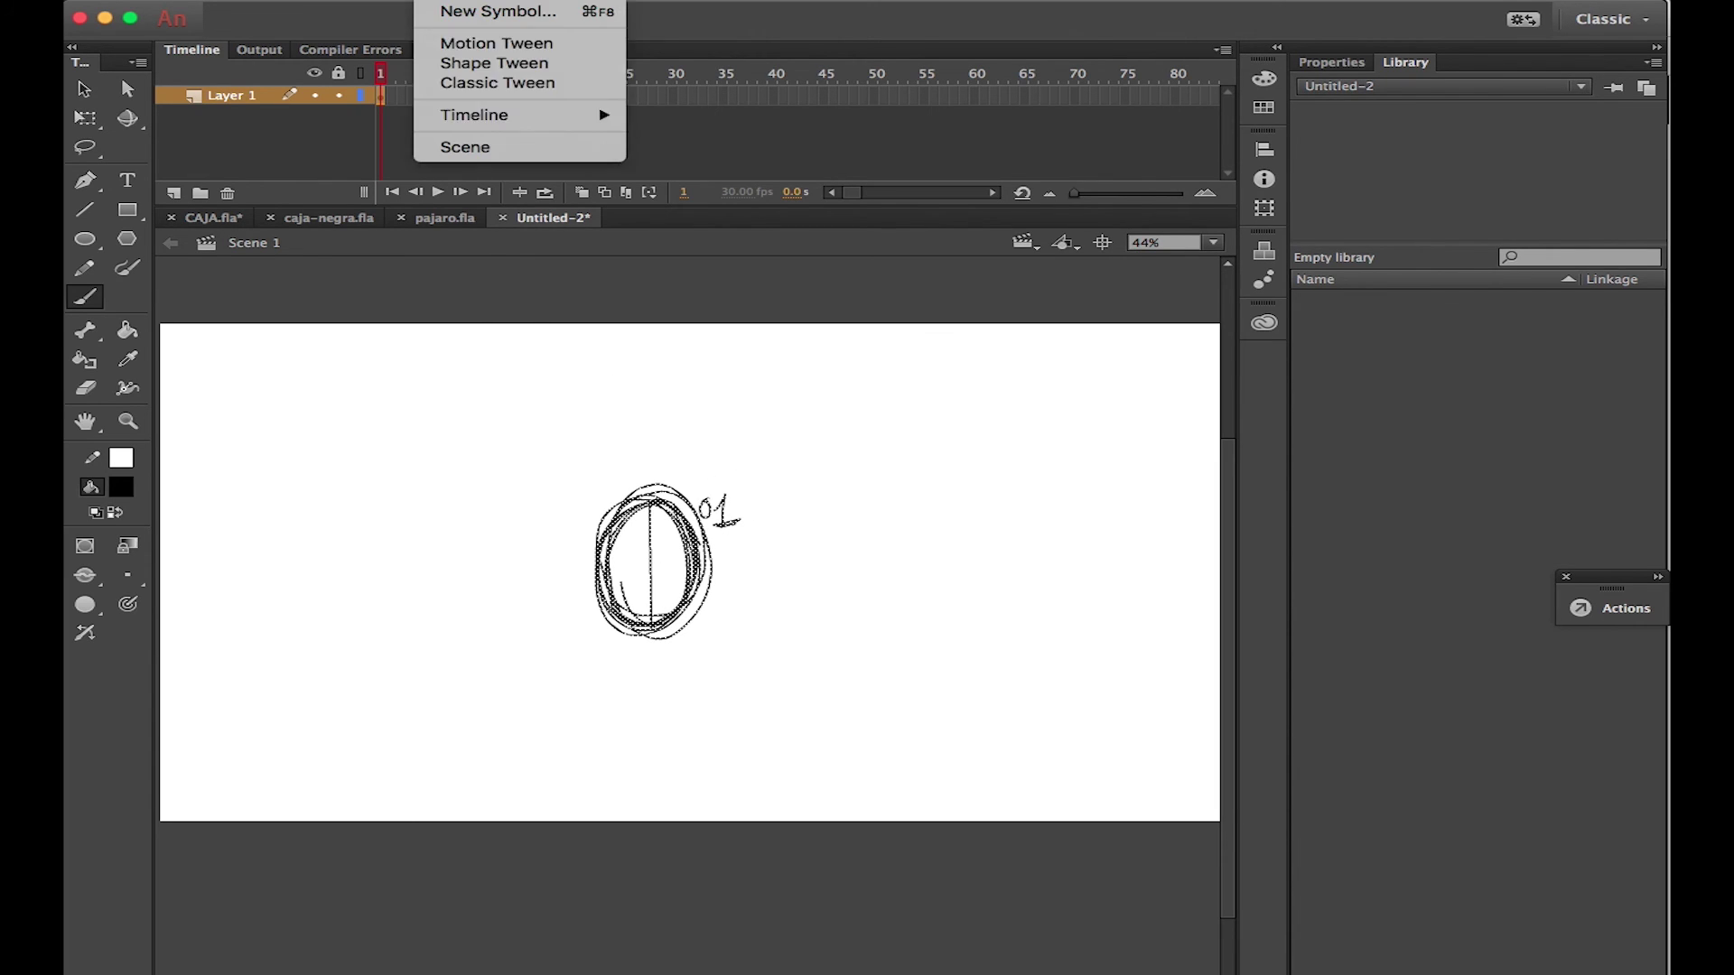
{"action": "mouse_move", "coordinate": [506, 115]}
{"action": "left_click", "coordinate": [677, 186]}
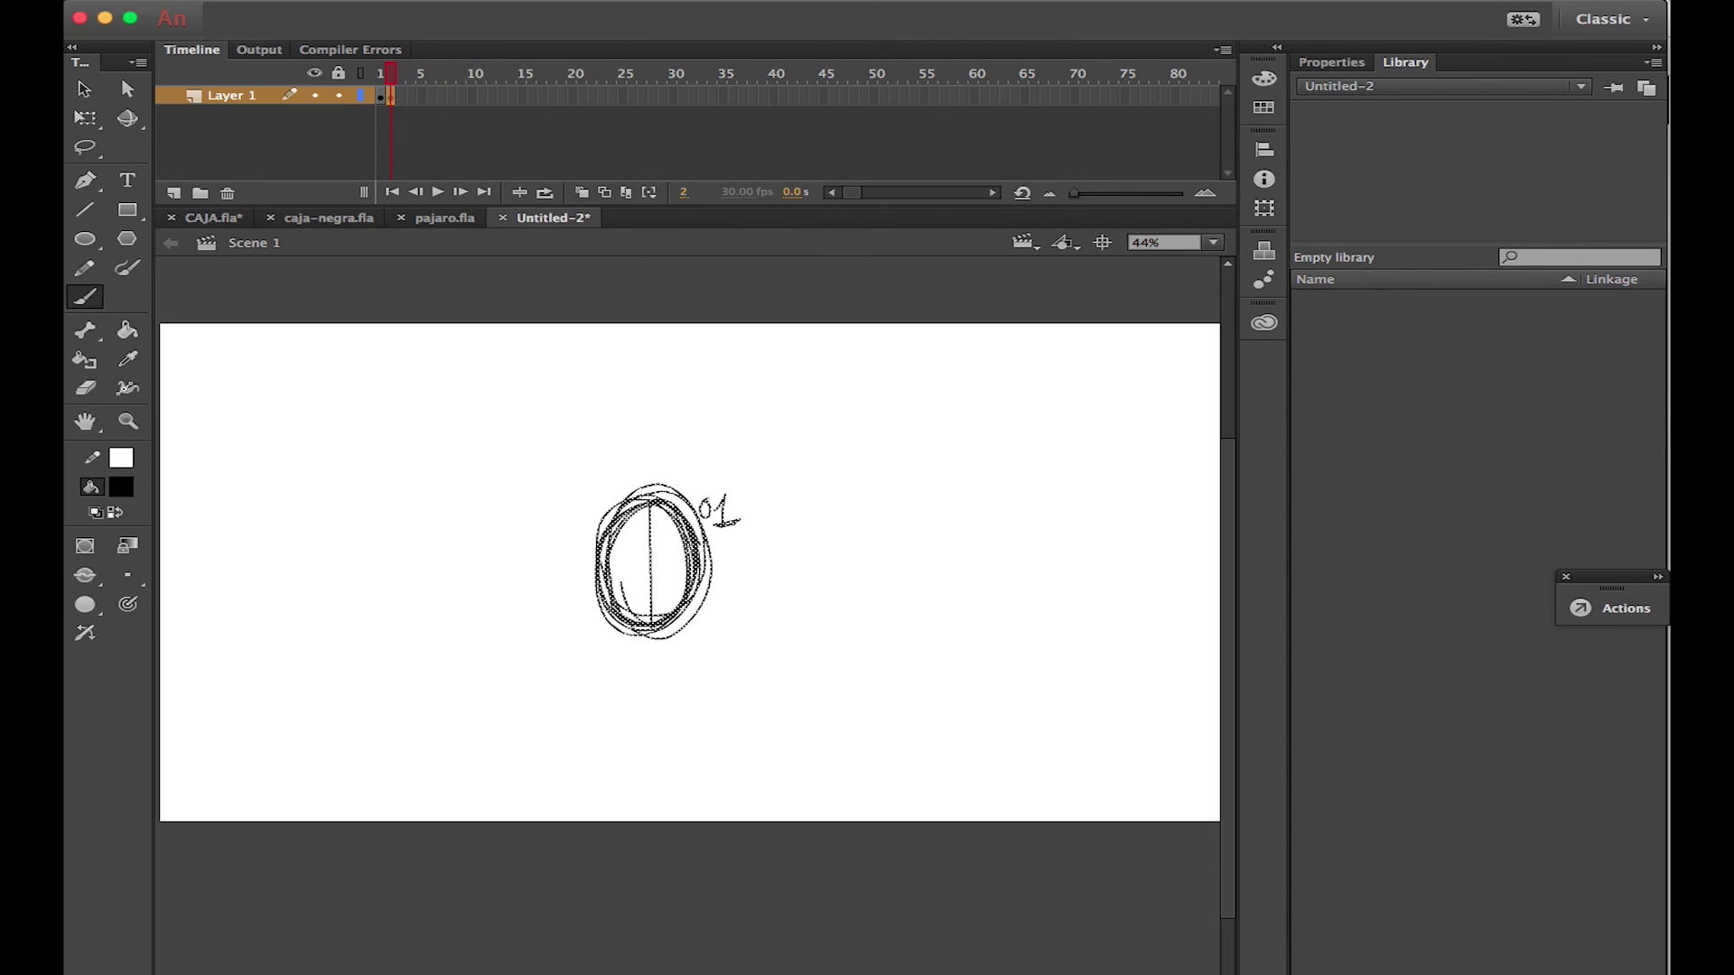
{"action": "left_click", "coordinate": [443, 0]}
{"action": "left_click", "coordinate": [681, 184]}
{"action": "key", "text": "Delete"}
{"action": "left_click_drag", "start_coordinate": [399, 97], "coordinate": [380, 95]}
Using onion skinning as reference, draw a taller, raised oval on frame 2, label it 04, and switch onion skinning off
{"action": "left_click", "coordinate": [582, 193]}
{"action": "left_click", "coordinate": [391, 96]}
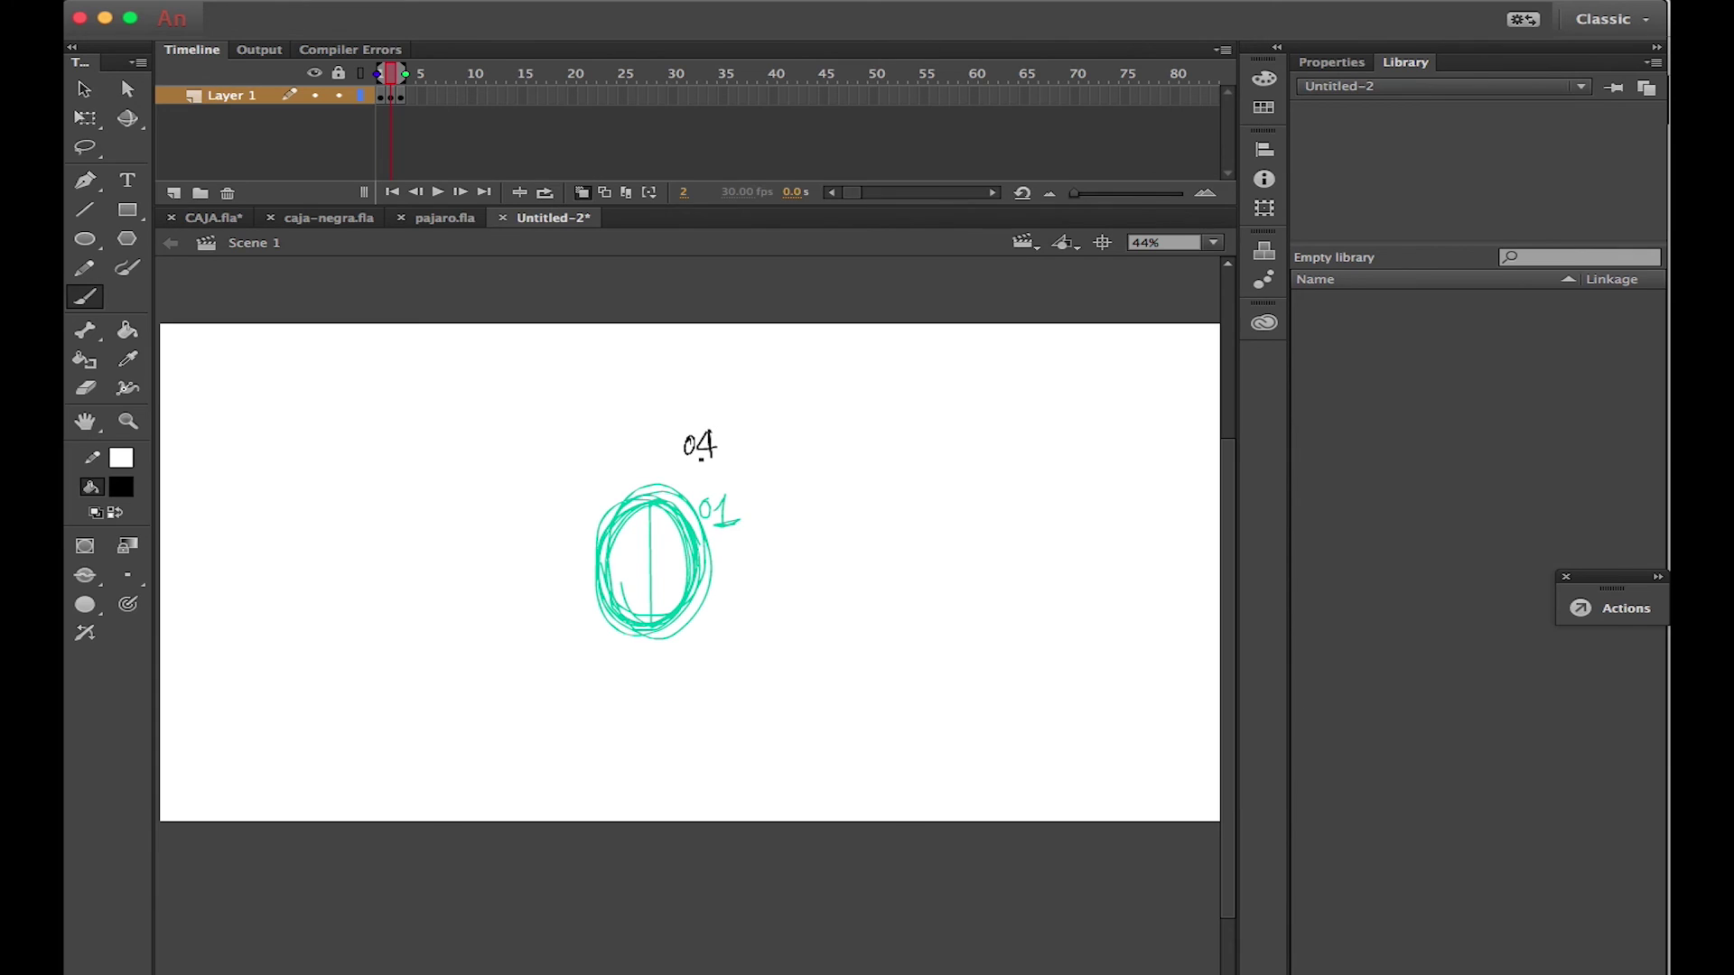
{"action": "left_click_drag", "start_coordinate": [602, 483], "coordinate": [621, 596]}
{"action": "mouse_move", "coordinate": [668, 451]}
{"action": "left_mouse_down"}
{"action": "mouse_move", "coordinate": [618, 593]}
{"action": "mouse_move", "coordinate": [687, 587]}
{"action": "mouse_move", "coordinate": [687, 461]}
{"action": "mouse_move", "coordinate": [612, 454]}
{"action": "mouse_move", "coordinate": [676, 446]}
{"action": "left_mouse_up"}
{"action": "left_click", "coordinate": [580, 193]}
Erase the 01 label beside the oval on frame 3 and write 08 in its place with the brush
{"action": "mouse_move", "coordinate": [391, 77]}
{"action": "left_mouse_down"}
{"action": "mouse_move", "coordinate": [381, 89]}
{"action": "mouse_move", "coordinate": [401, 90]}
{"action": "left_mouse_up"}
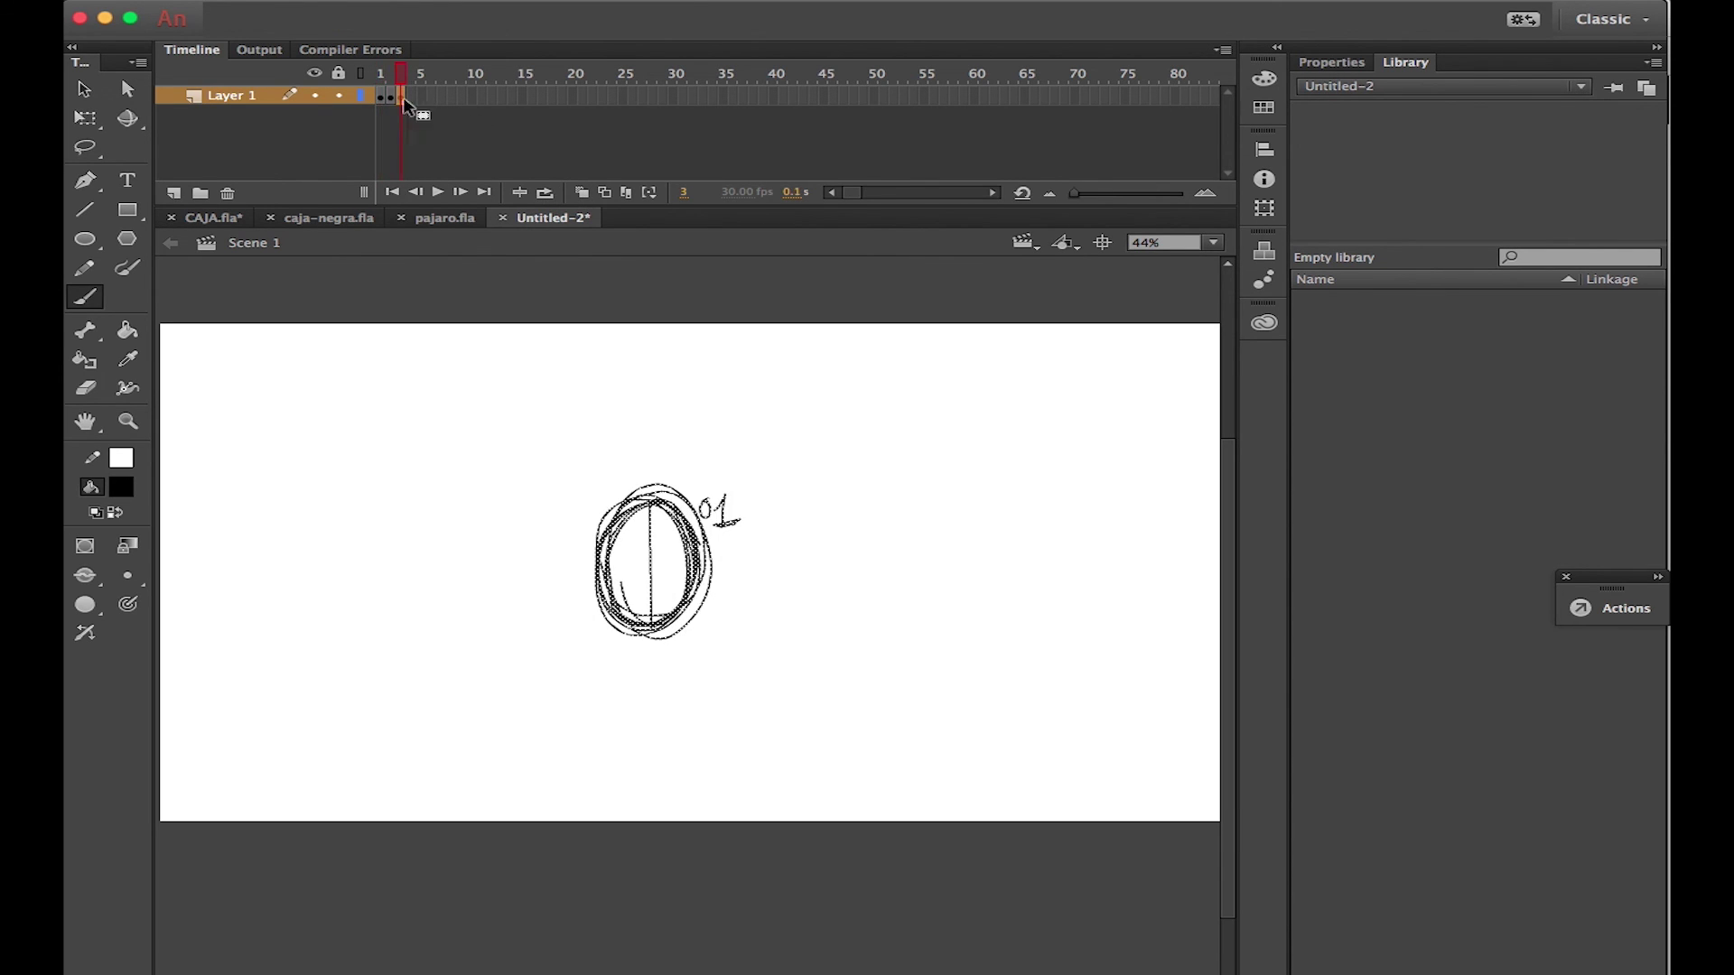
{"action": "left_click", "coordinate": [87, 389]}
{"action": "mouse_move", "coordinate": [716, 496]}
{"action": "left_mouse_down"}
{"action": "mouse_move", "coordinate": [728, 533]}
{"action": "mouse_move", "coordinate": [721, 512]}
{"action": "left_mouse_up"}
{"action": "left_click", "coordinate": [86, 297]}
{"action": "left_click_drag", "start_coordinate": [750, 508], "coordinate": [748, 511]}
Space out the keyframes so the 04 drawing sits on frame 4 and the 08 drawing on frame 8
{"action": "mouse_move", "coordinate": [401, 79]}
{"action": "left_mouse_down"}
{"action": "mouse_move", "coordinate": [396, 111]}
{"action": "mouse_move", "coordinate": [459, 97]}
{"action": "mouse_move", "coordinate": [464, 112]}
{"action": "mouse_move", "coordinate": [451, 105]}
{"action": "left_mouse_up"}
{"action": "left_click", "coordinate": [415, 88]}
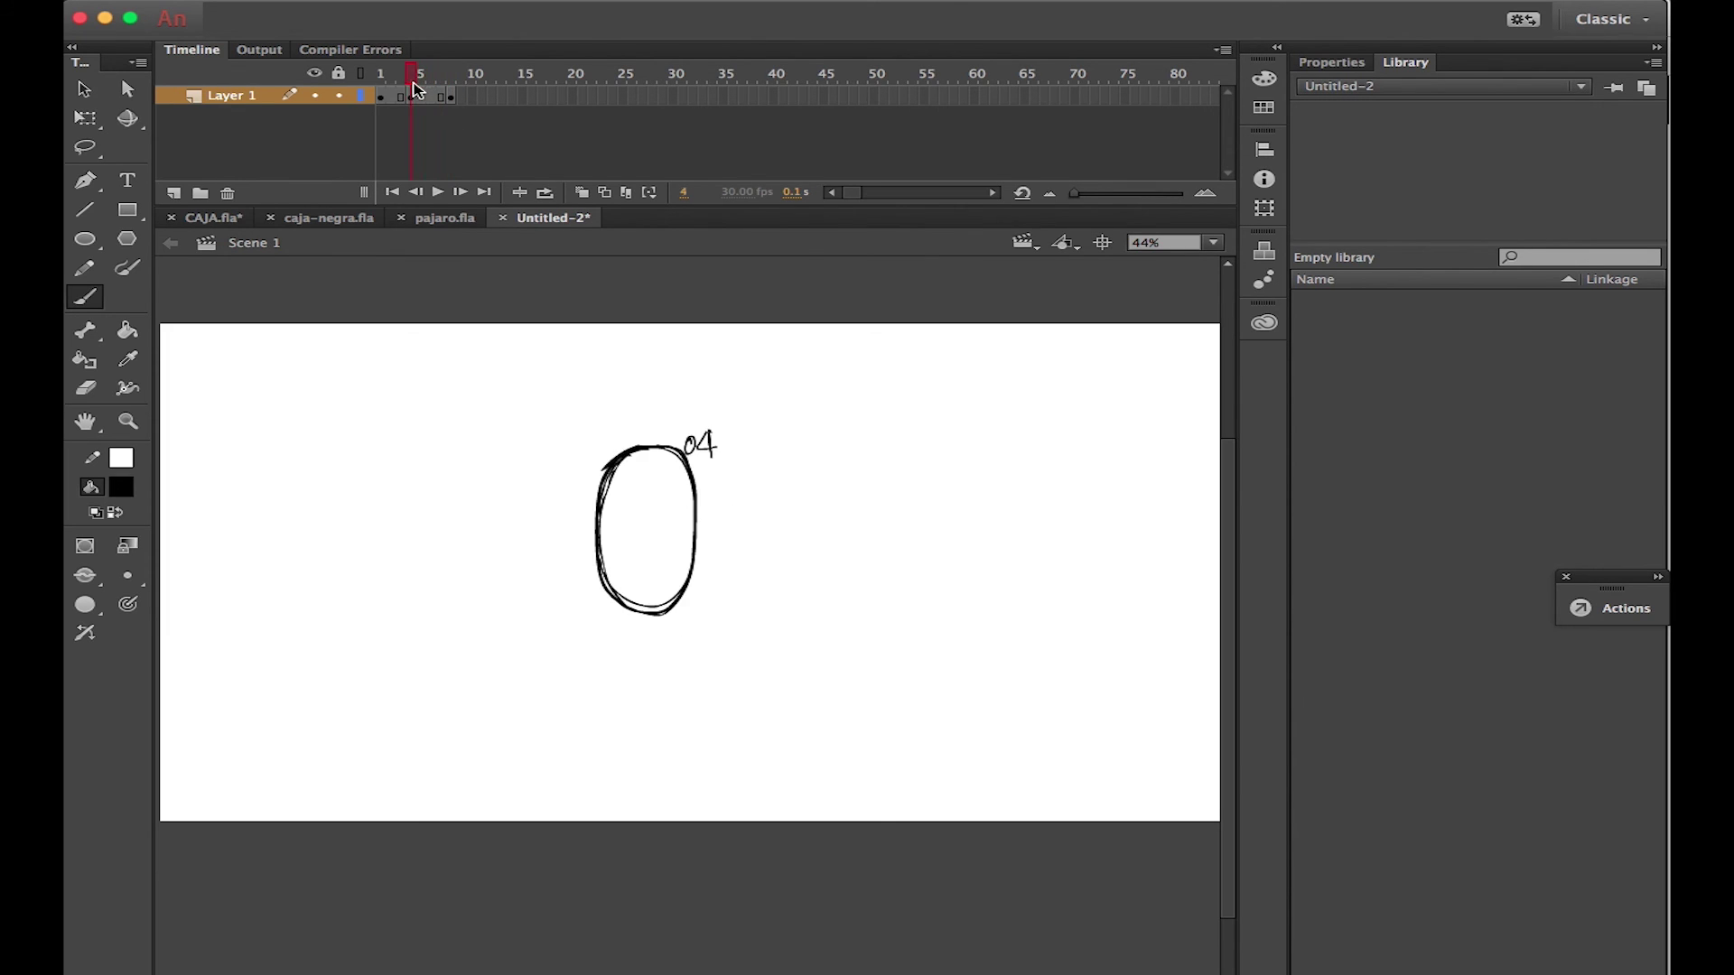
{"action": "left_click", "coordinate": [393, 91]}
Insert blank keyframes at frames 2 and 3 and at frames 5 to 7, between the three key drawings
{"action": "left_click", "coordinate": [397, 97]}
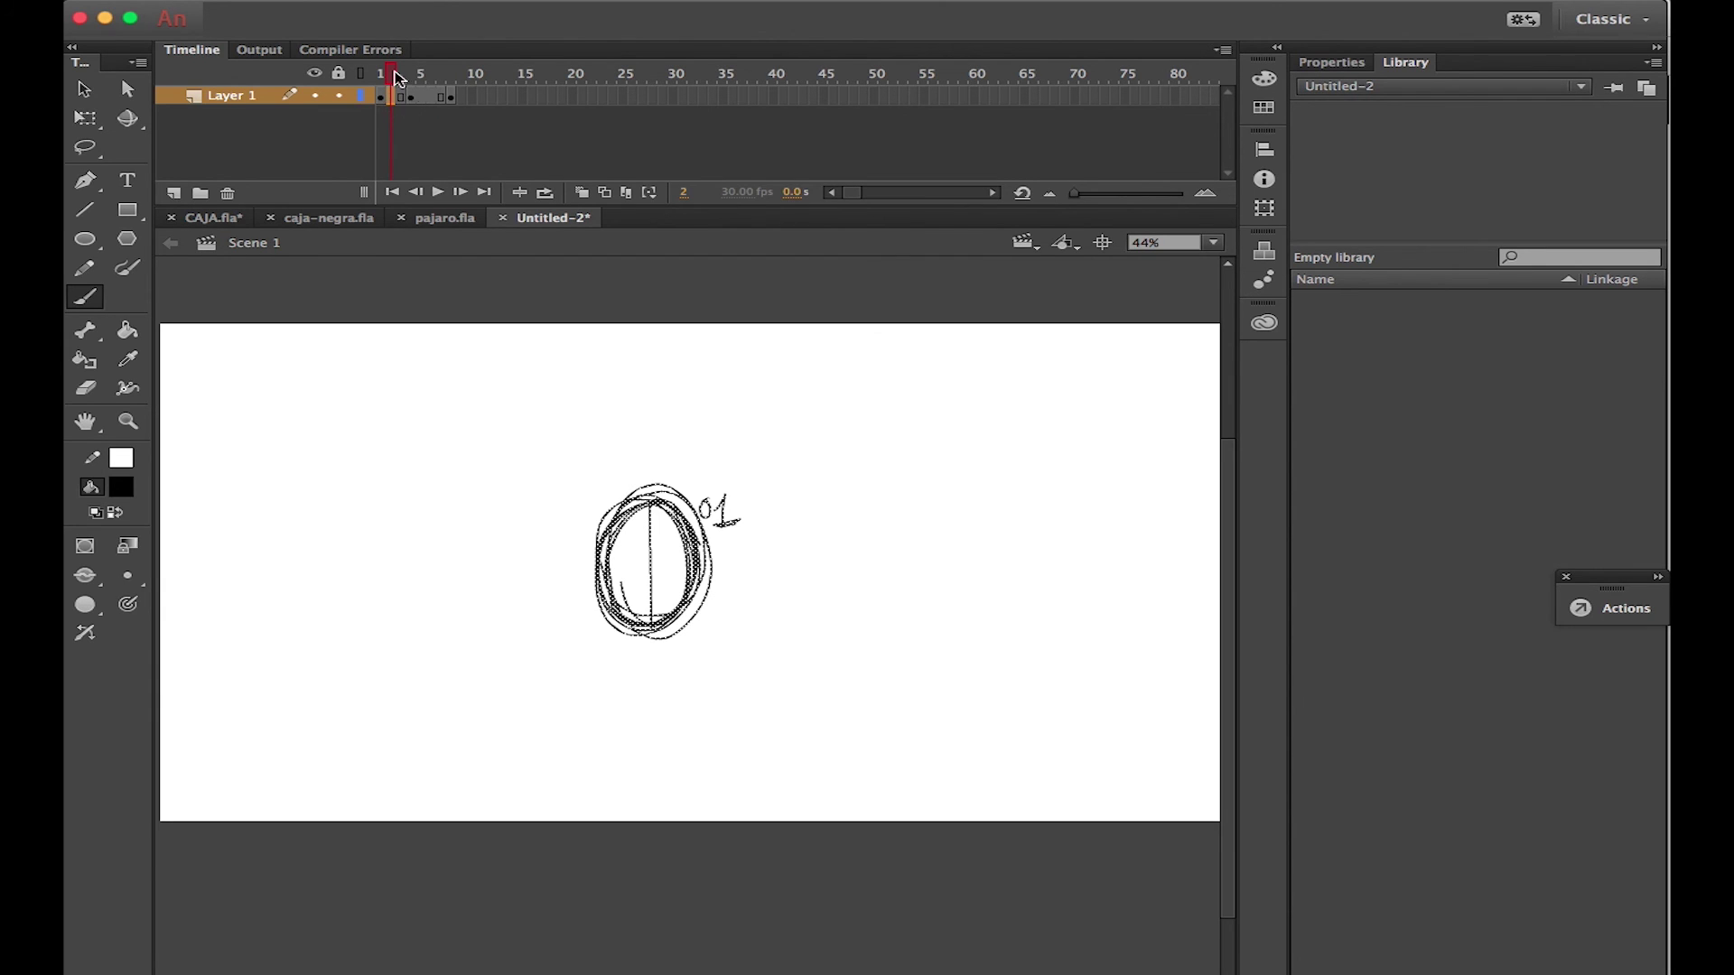
{"action": "left_click", "coordinate": [439, 2]}
{"action": "mouse_move", "coordinate": [499, 114]}
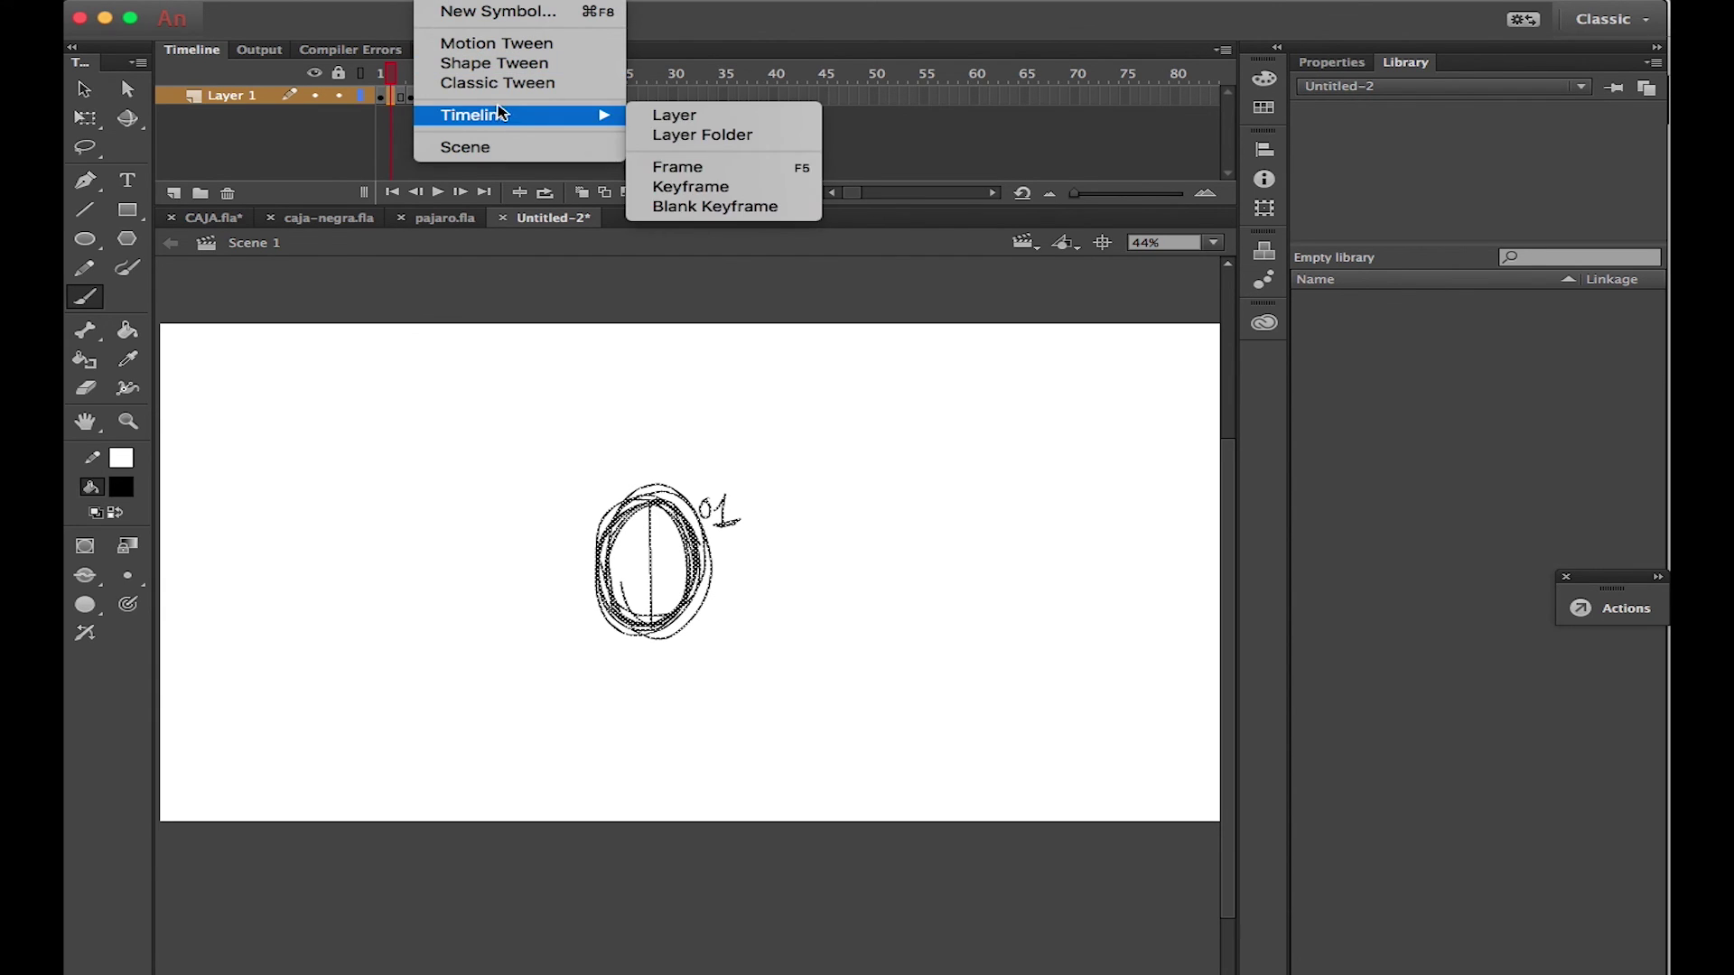
{"action": "left_click", "coordinate": [673, 207]}
{"action": "left_click", "coordinate": [420, 96]}
{"action": "left_click", "coordinate": [439, 2]}
{"action": "mouse_move", "coordinate": [505, 115]}
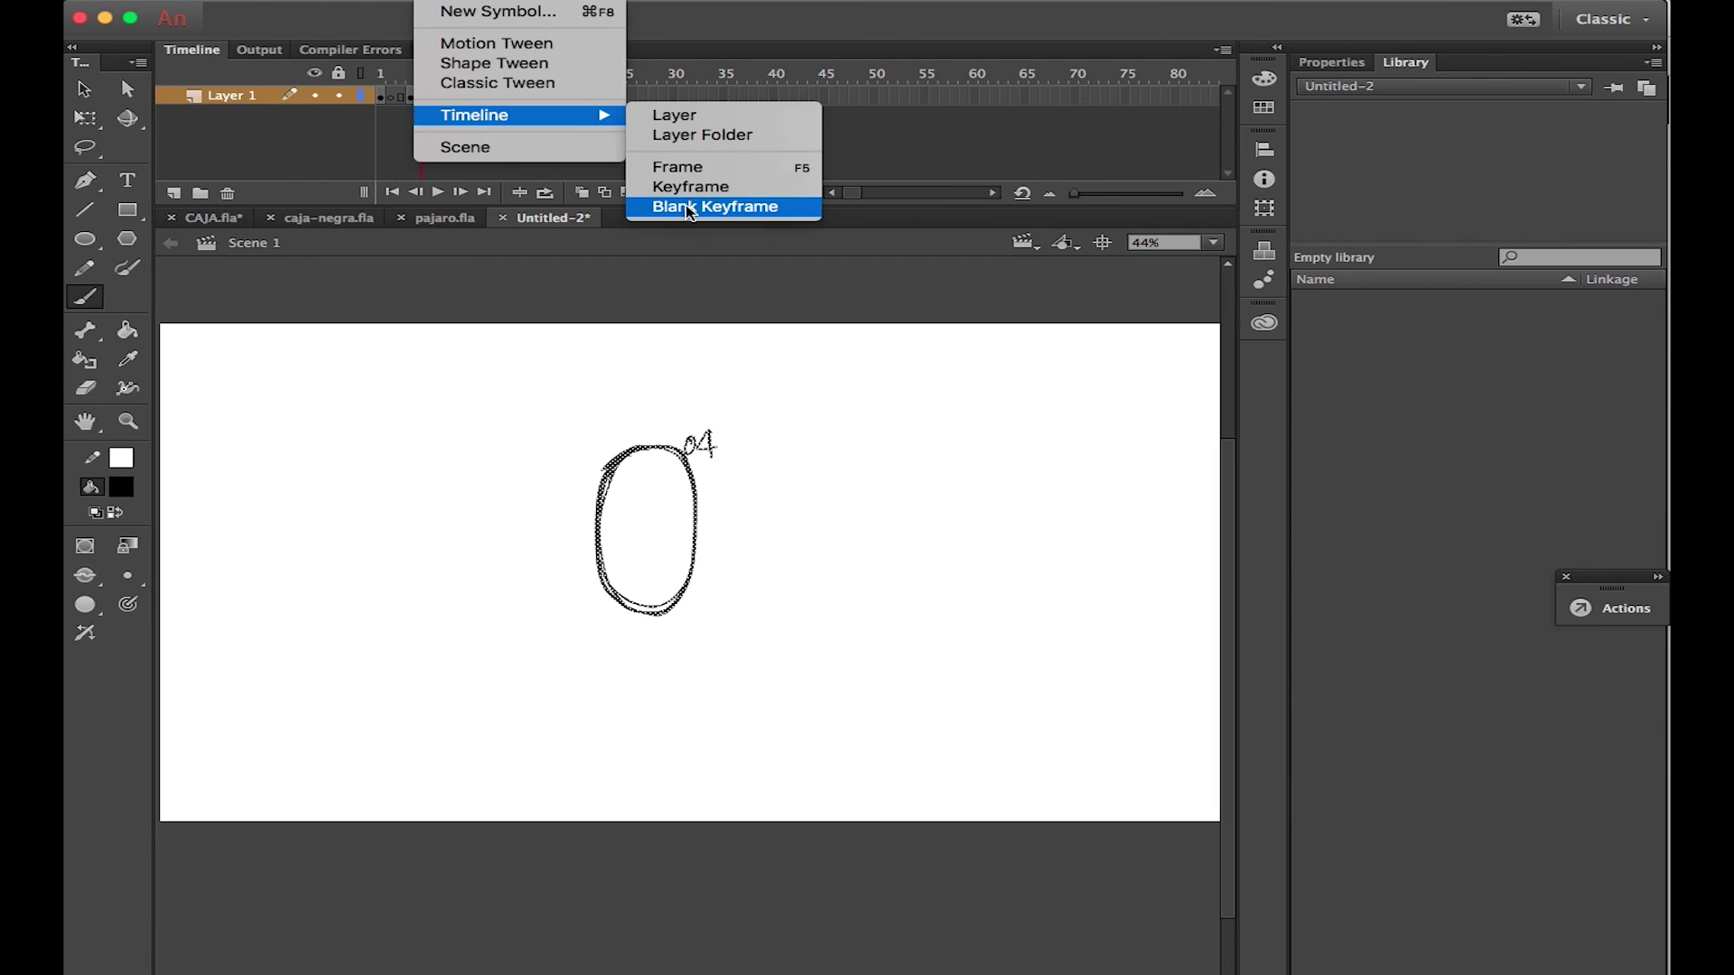
{"action": "left_click", "coordinate": [689, 207]}
{"action": "left_click", "coordinate": [440, 97]}
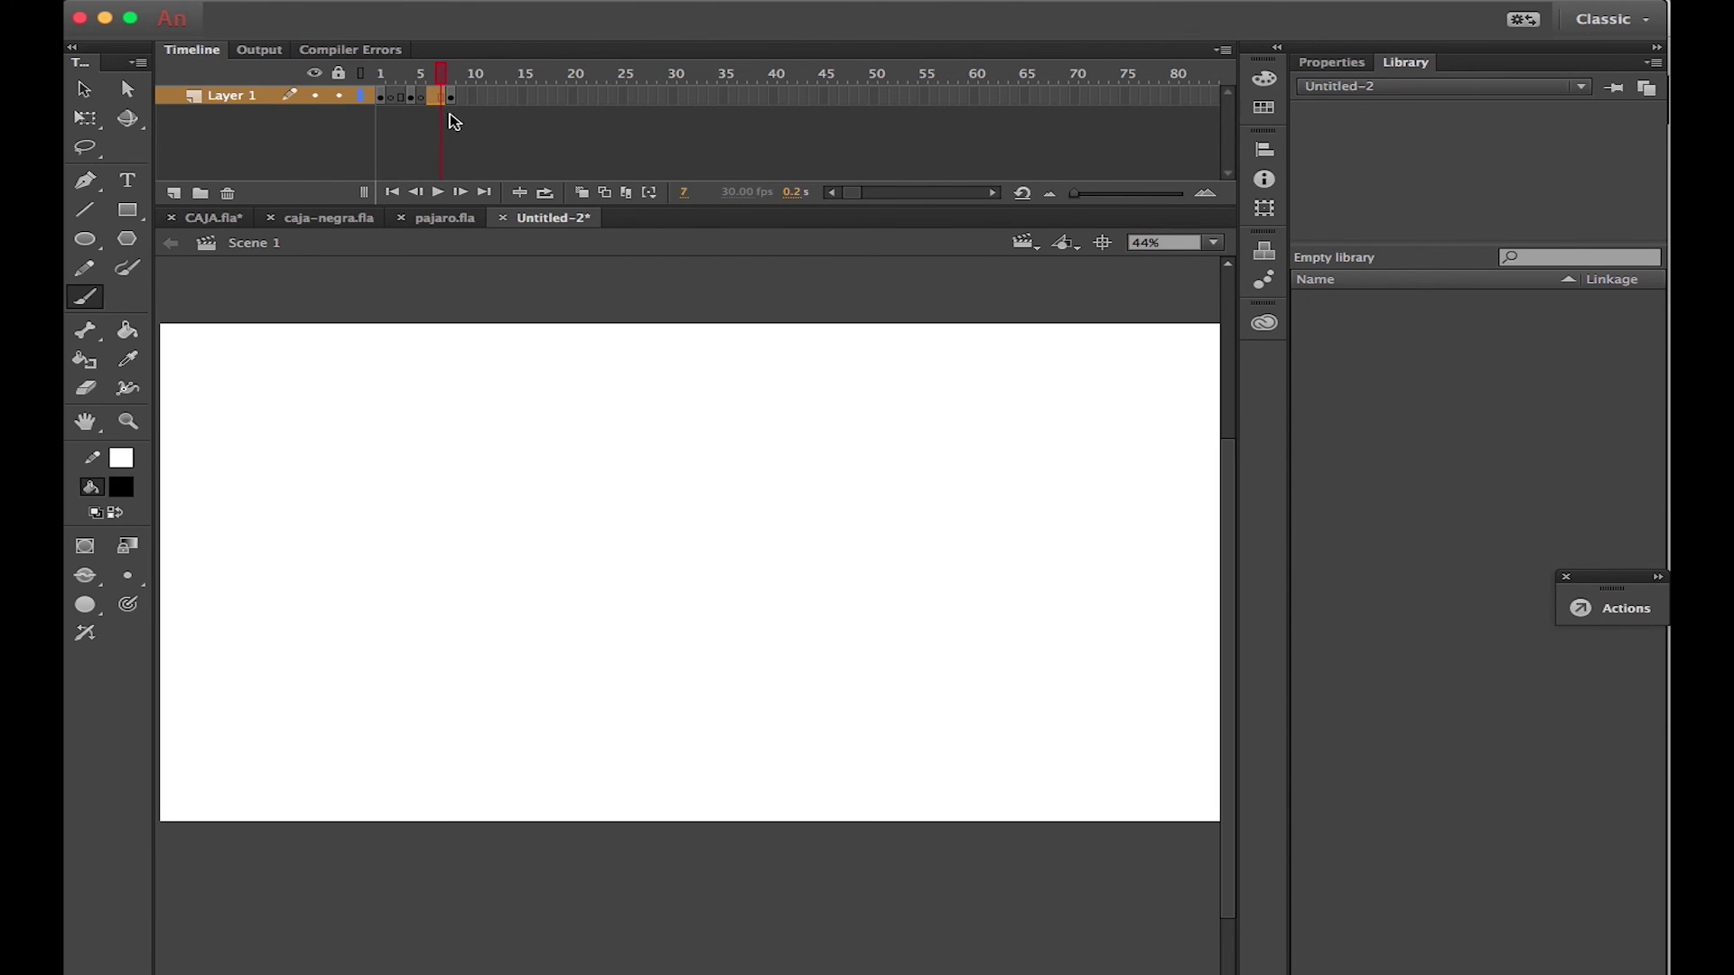
{"action": "left_click", "coordinate": [401, 97]}
{"action": "mouse_move", "coordinate": [393, 73]}
{"action": "left_mouse_down"}
{"action": "mouse_move", "coordinate": [438, 74]}
{"action": "mouse_move", "coordinate": [452, 110]}
{"action": "left_mouse_up"}
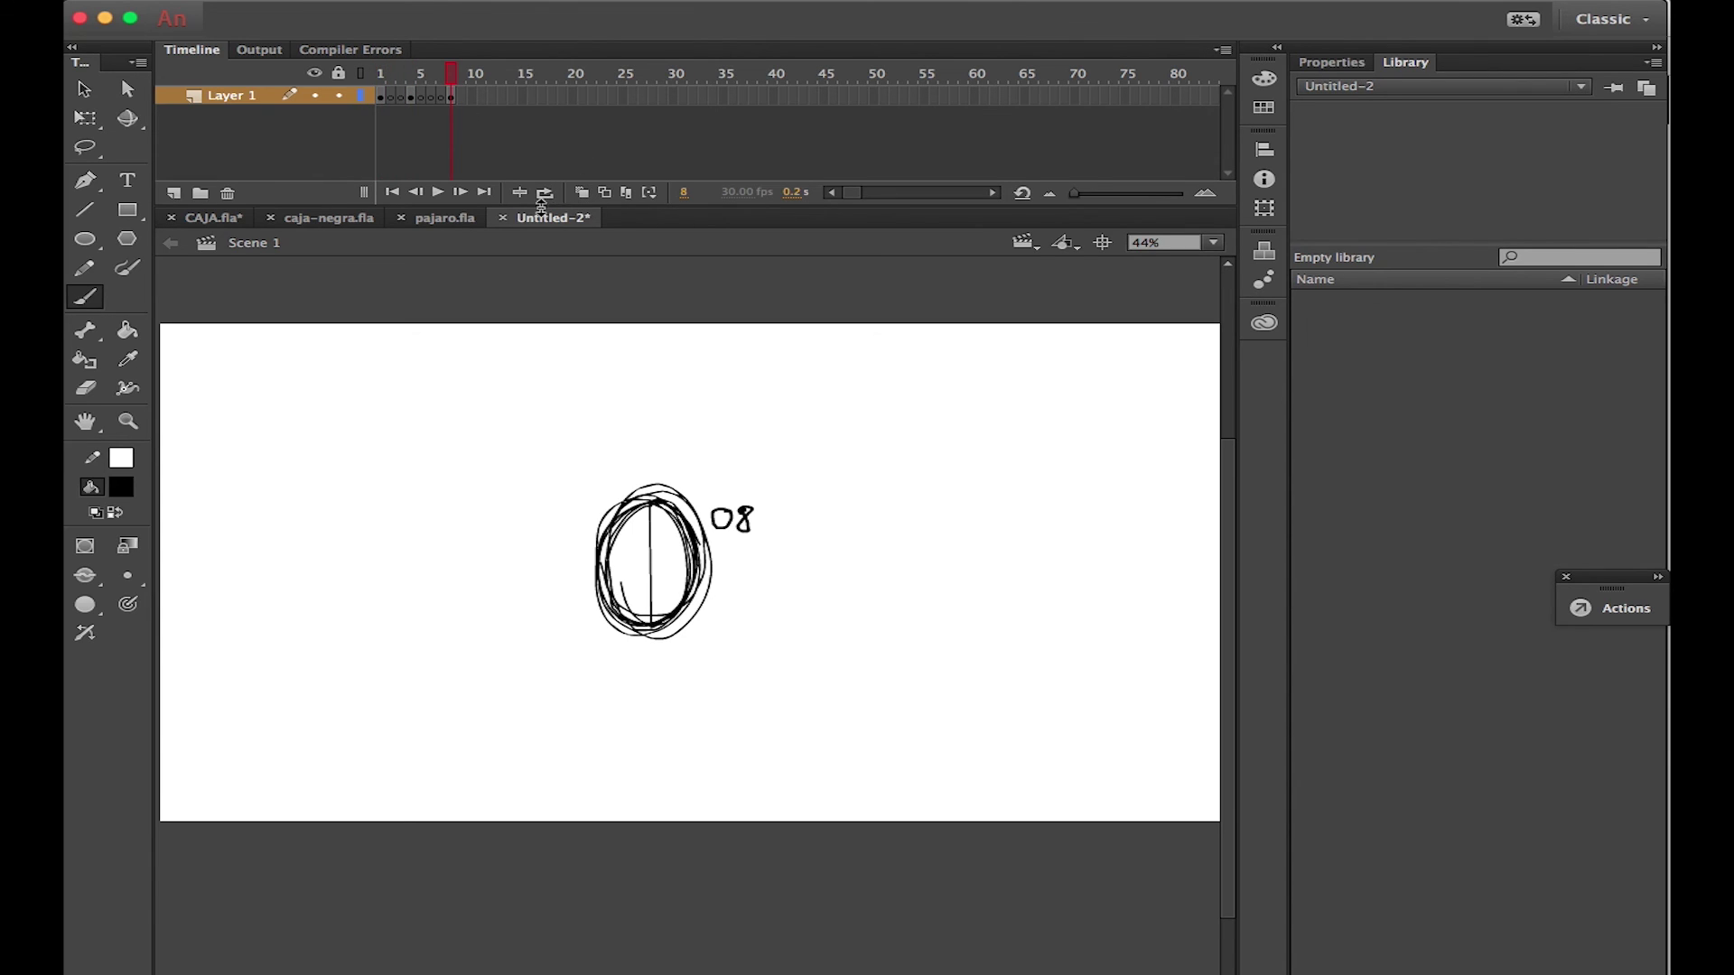
Enable onion skinning, extend its range to cover the 01 and 04 drawings, and draw the in-between oval on frame 2
{"action": "left_click", "coordinate": [581, 193]}
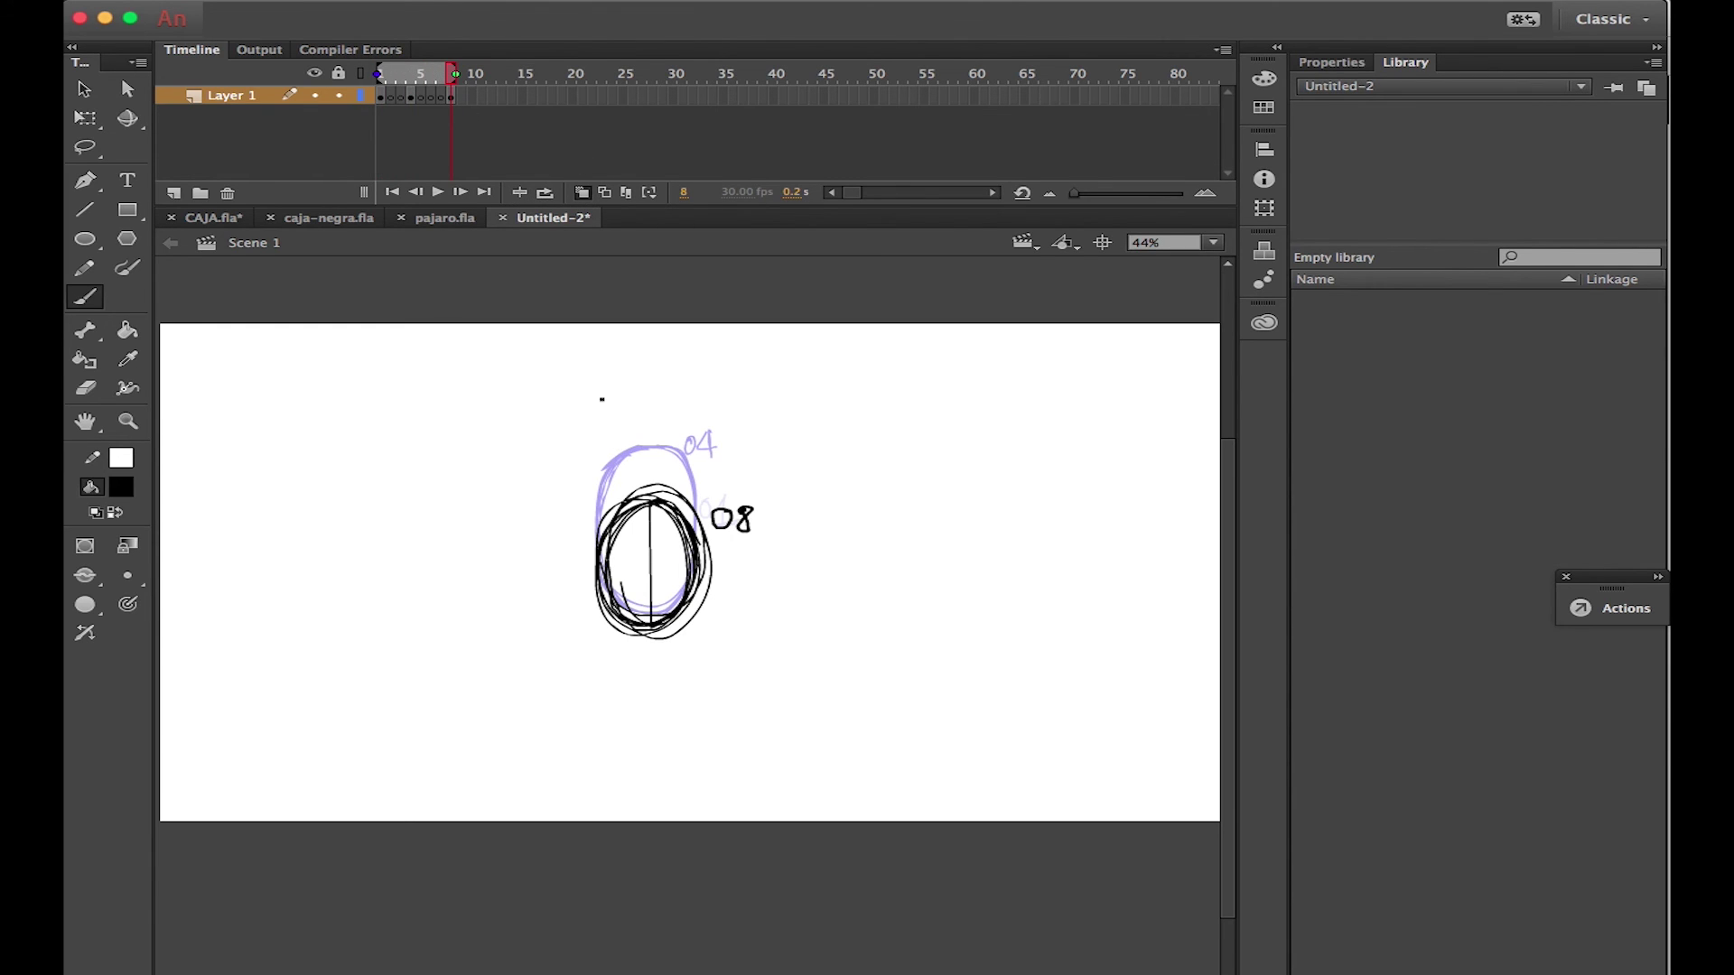
{"action": "left_click", "coordinate": [411, 73]}
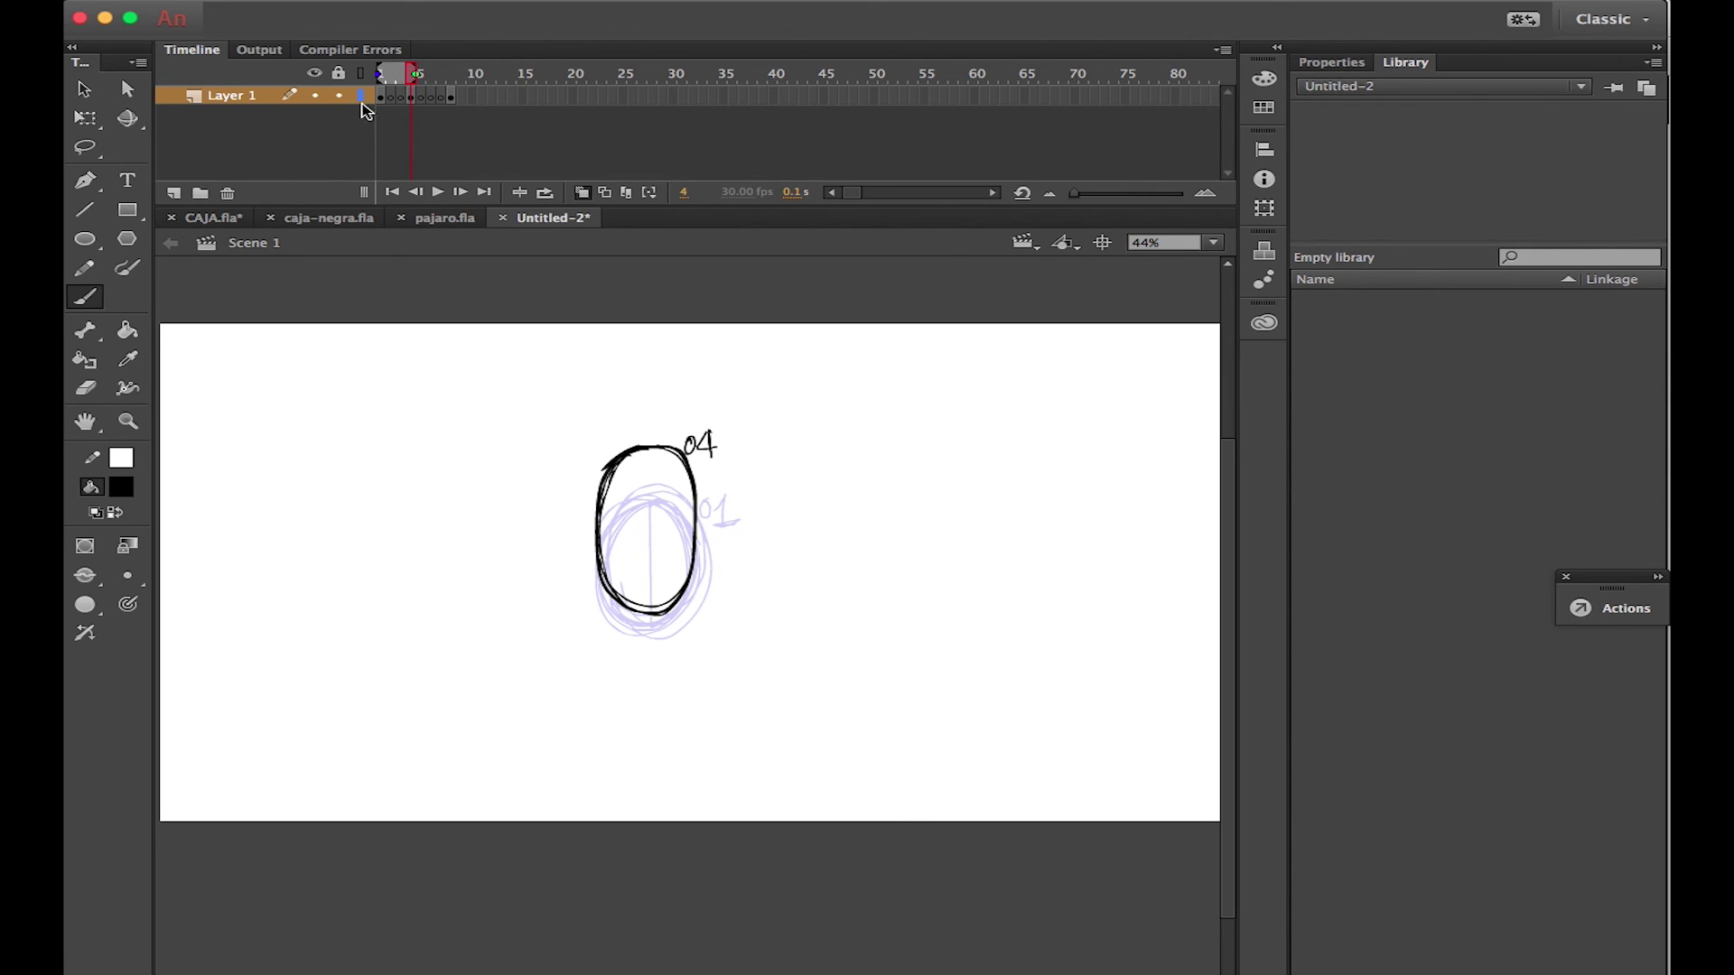
{"action": "left_click", "coordinate": [390, 74]}
{"action": "left_click_drag", "start_coordinate": [395, 73], "coordinate": [415, 73]}
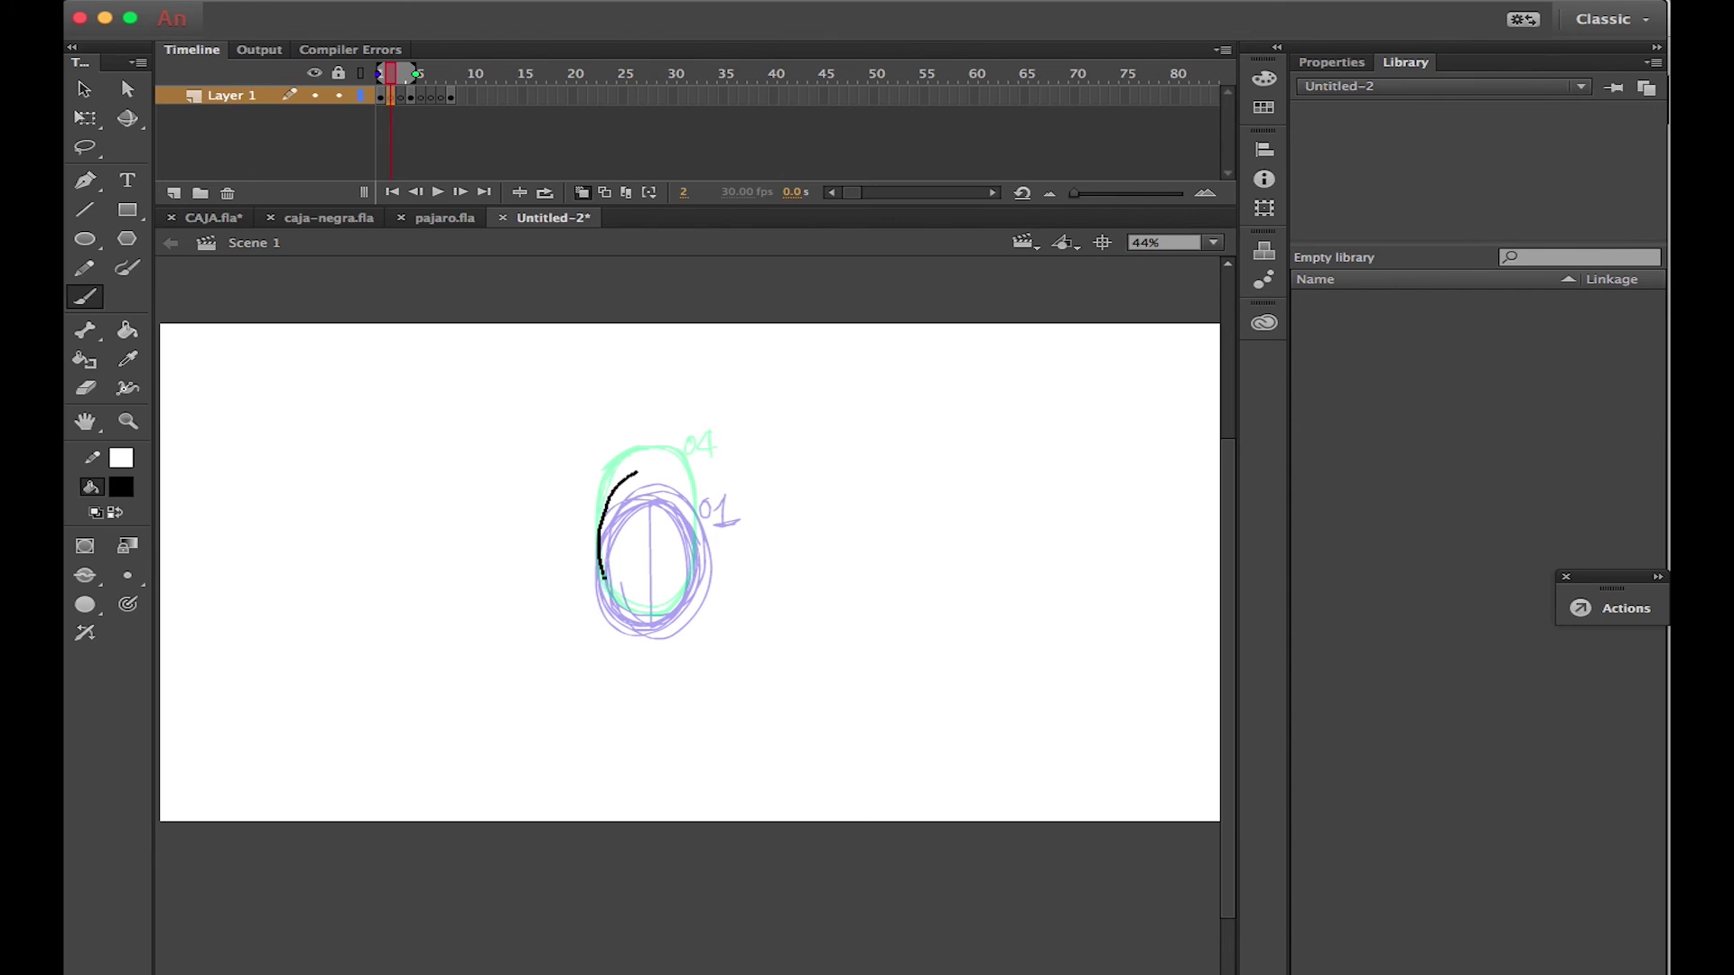
{"action": "mouse_move", "coordinate": [663, 620]}
{"action": "left_mouse_down"}
{"action": "mouse_move", "coordinate": [692, 600]}
{"action": "mouse_move", "coordinate": [701, 539]}
{"action": "mouse_move", "coordinate": [689, 486]}
{"action": "mouse_move", "coordinate": [634, 471]}
{"action": "left_mouse_up"}
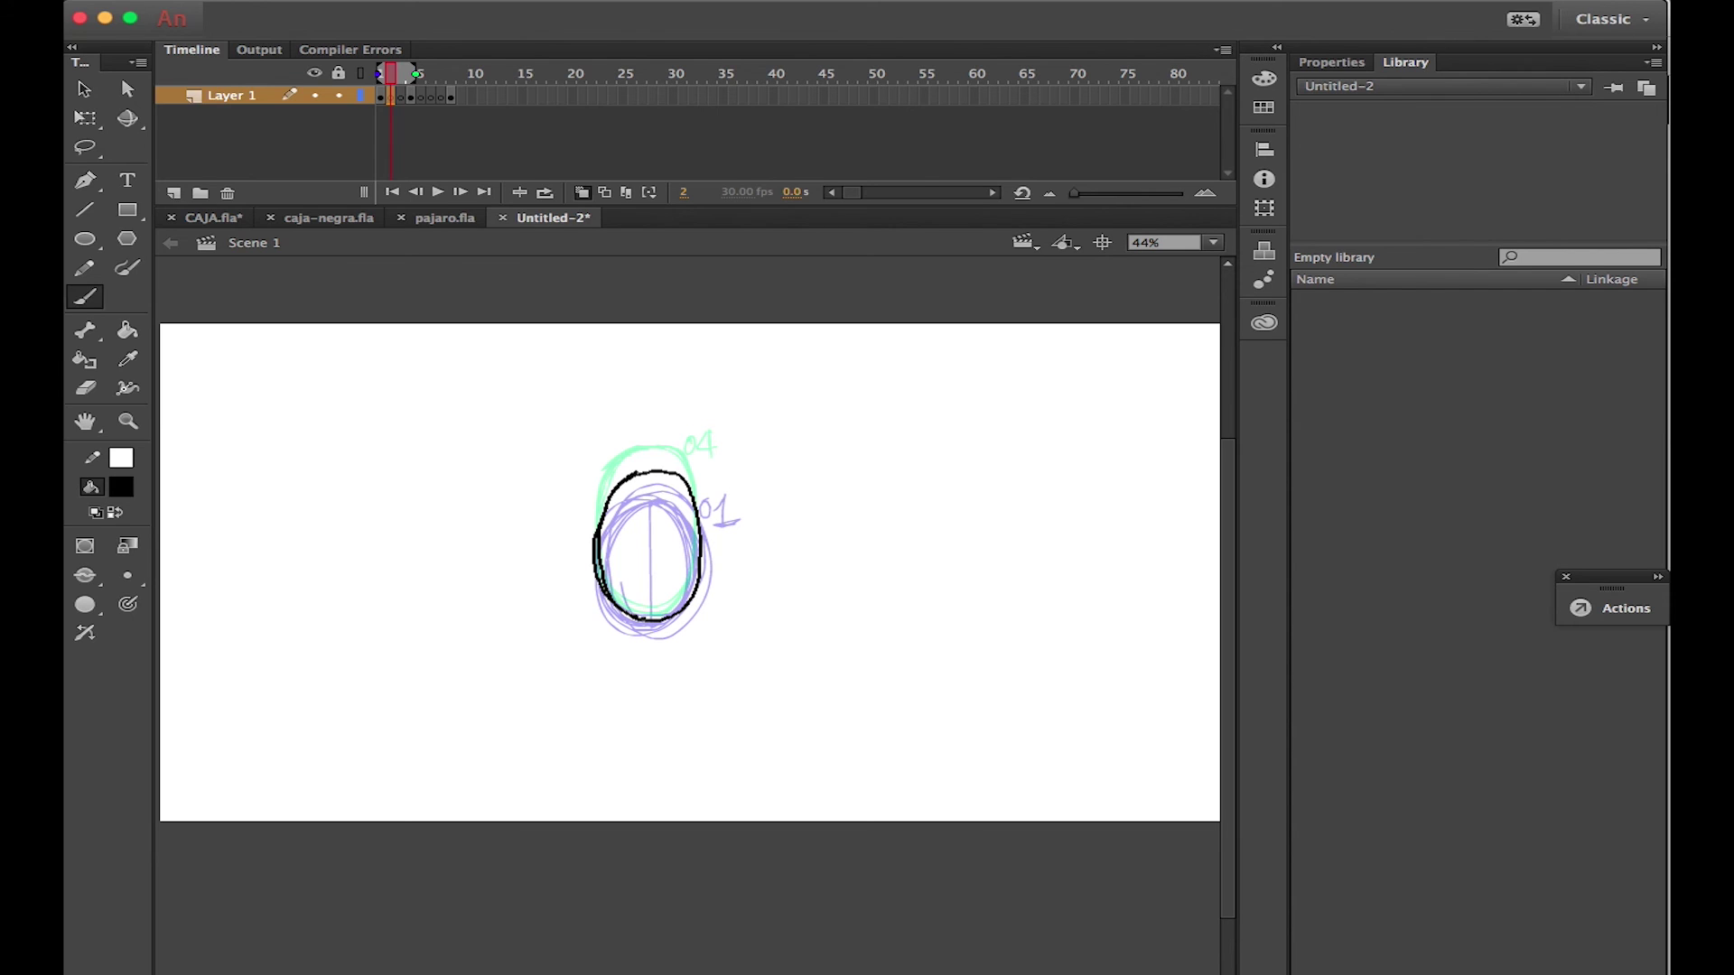
Draw the in-between oval on frame 3, closer to the 04 pose, undoing the first stroke and redrawing it
{"action": "left_click", "coordinate": [401, 95]}
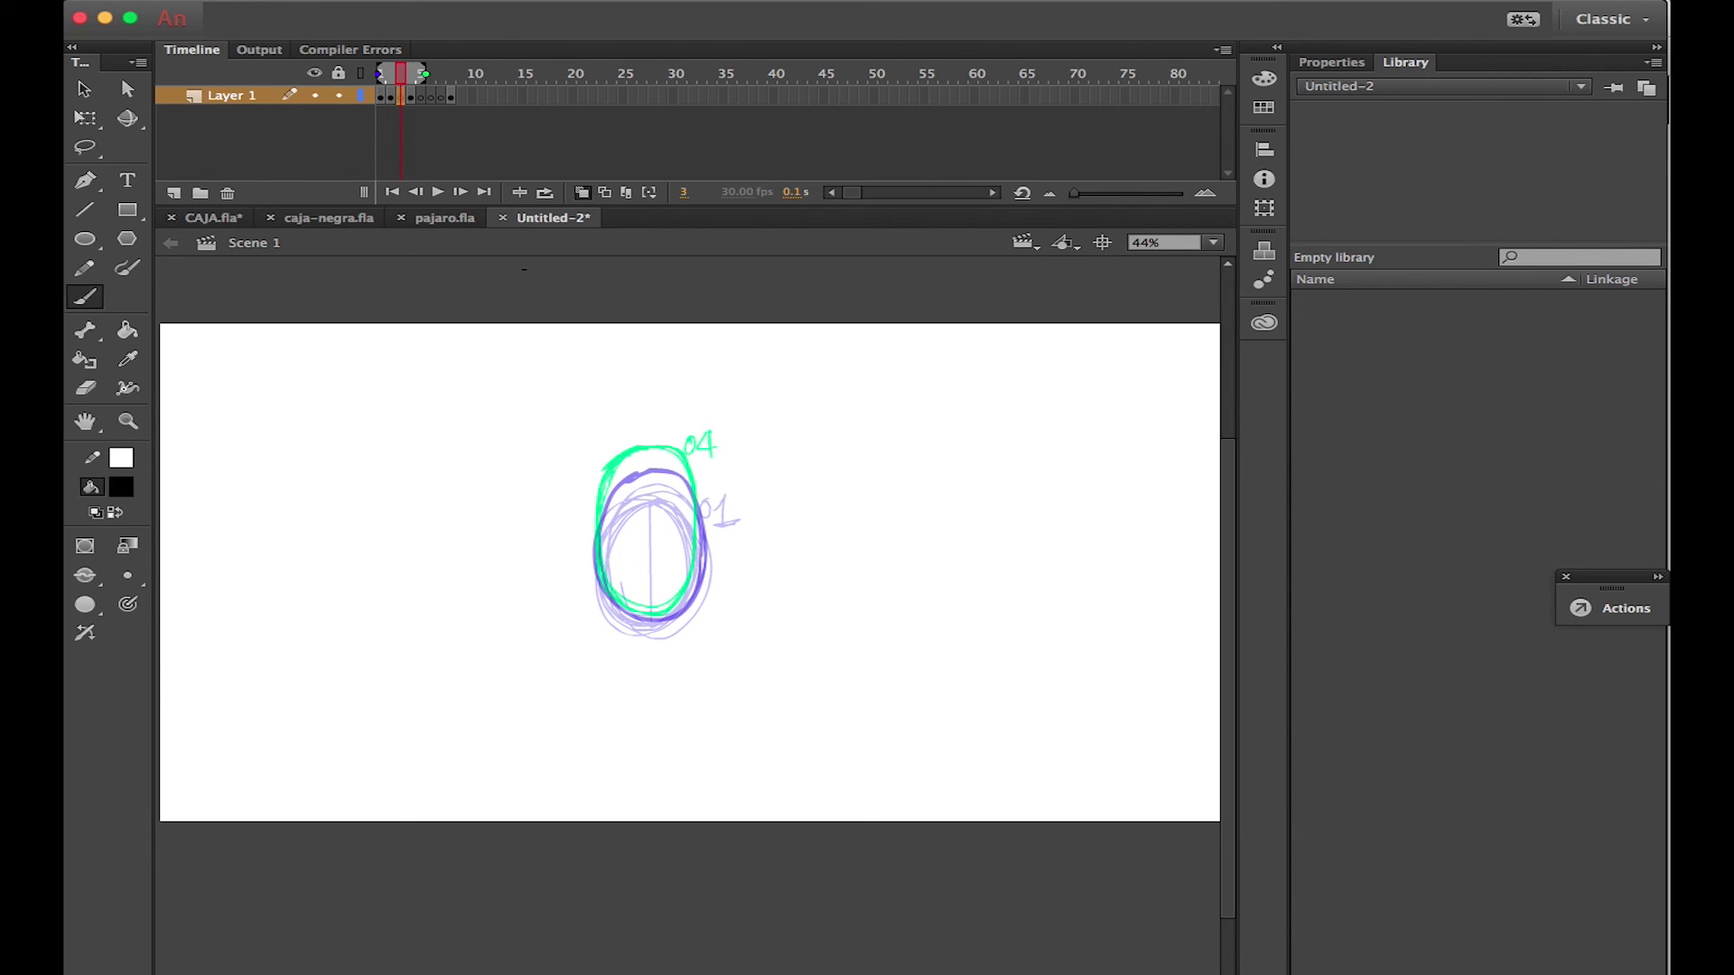
{"action": "left_click_drag", "start_coordinate": [605, 494], "coordinate": [592, 519]}
{"action": "key", "text": "super+z"}
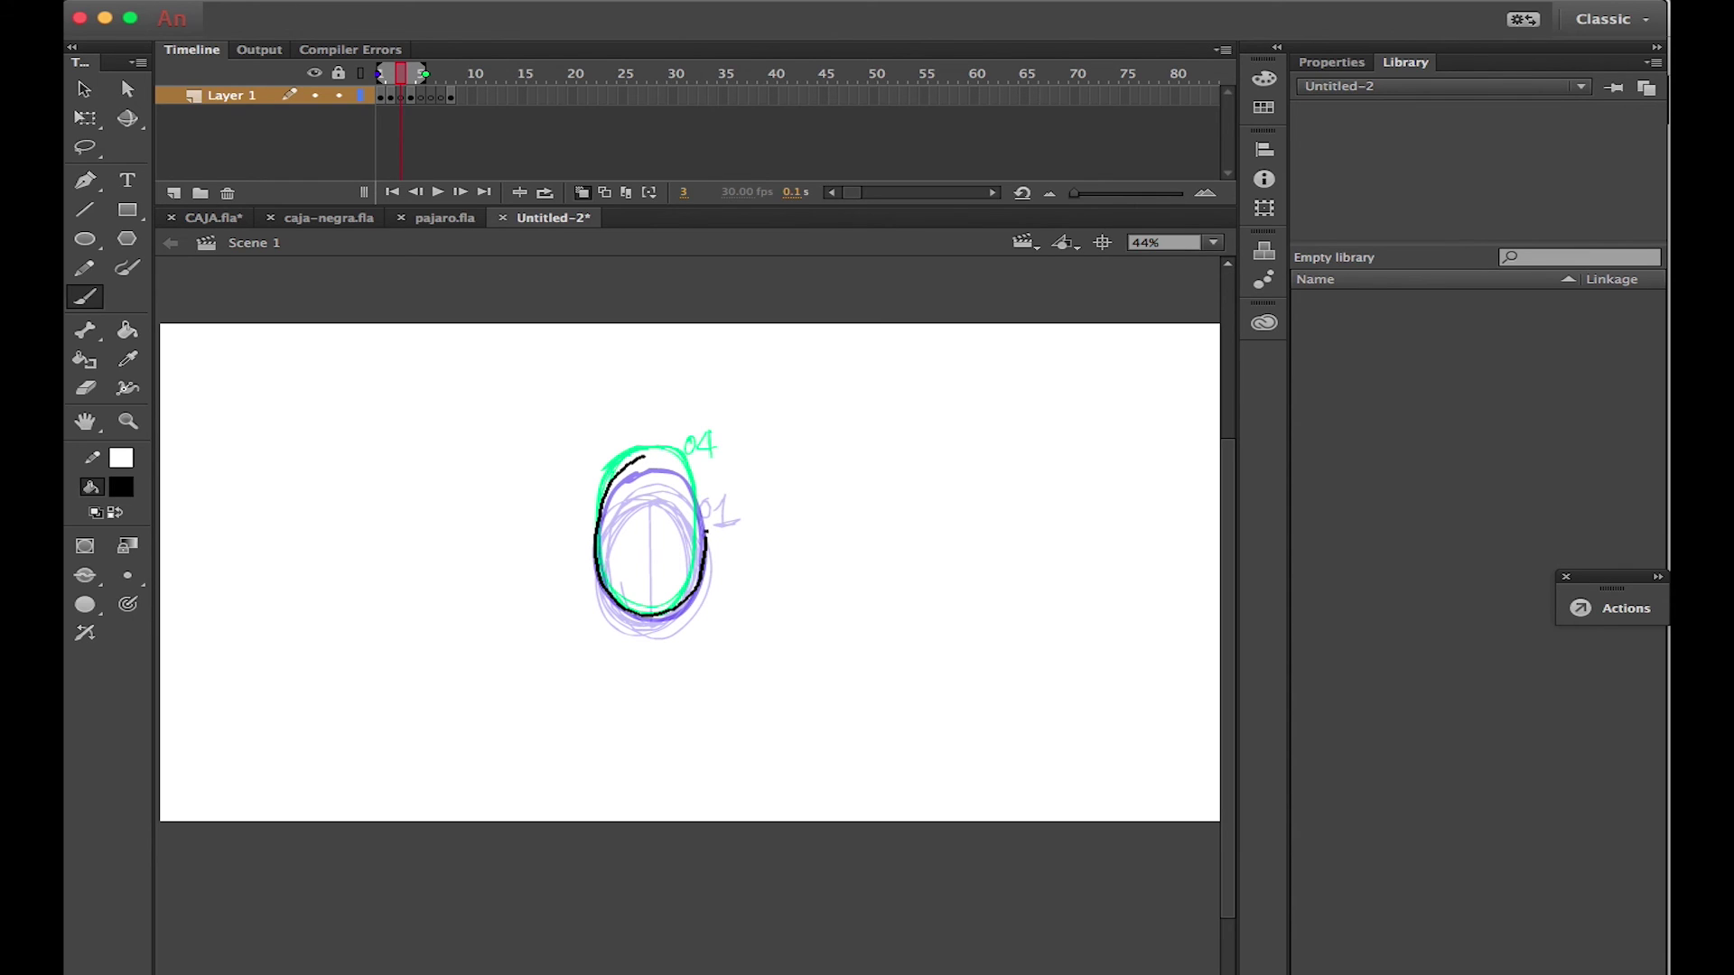
{"action": "mouse_move", "coordinate": [706, 535]}
{"action": "left_mouse_down"}
{"action": "mouse_move", "coordinate": [663, 457]}
{"action": "mouse_move", "coordinate": [597, 522]}
{"action": "left_mouse_up"}
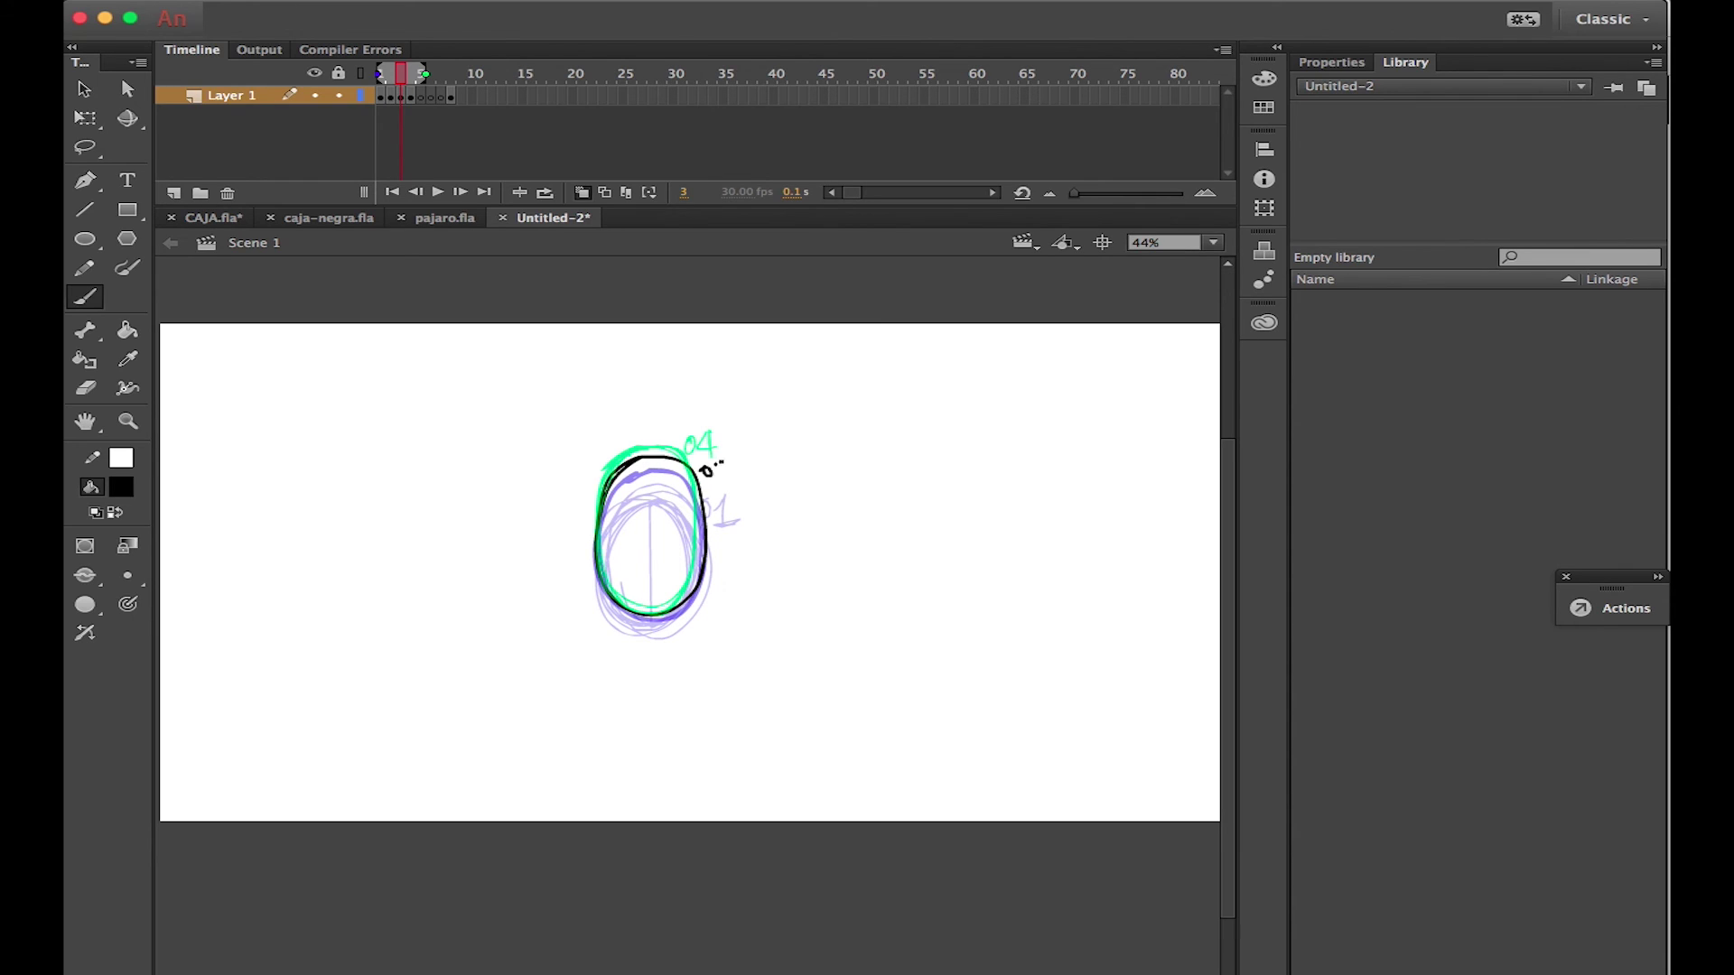
Set the onion skin range to span frames 4 to 8, then draw a slightly lower oval on frame 5 and label it 05
{"action": "left_click", "coordinate": [421, 98]}
{"action": "left_click_drag", "start_coordinate": [444, 74], "coordinate": [407, 74]}
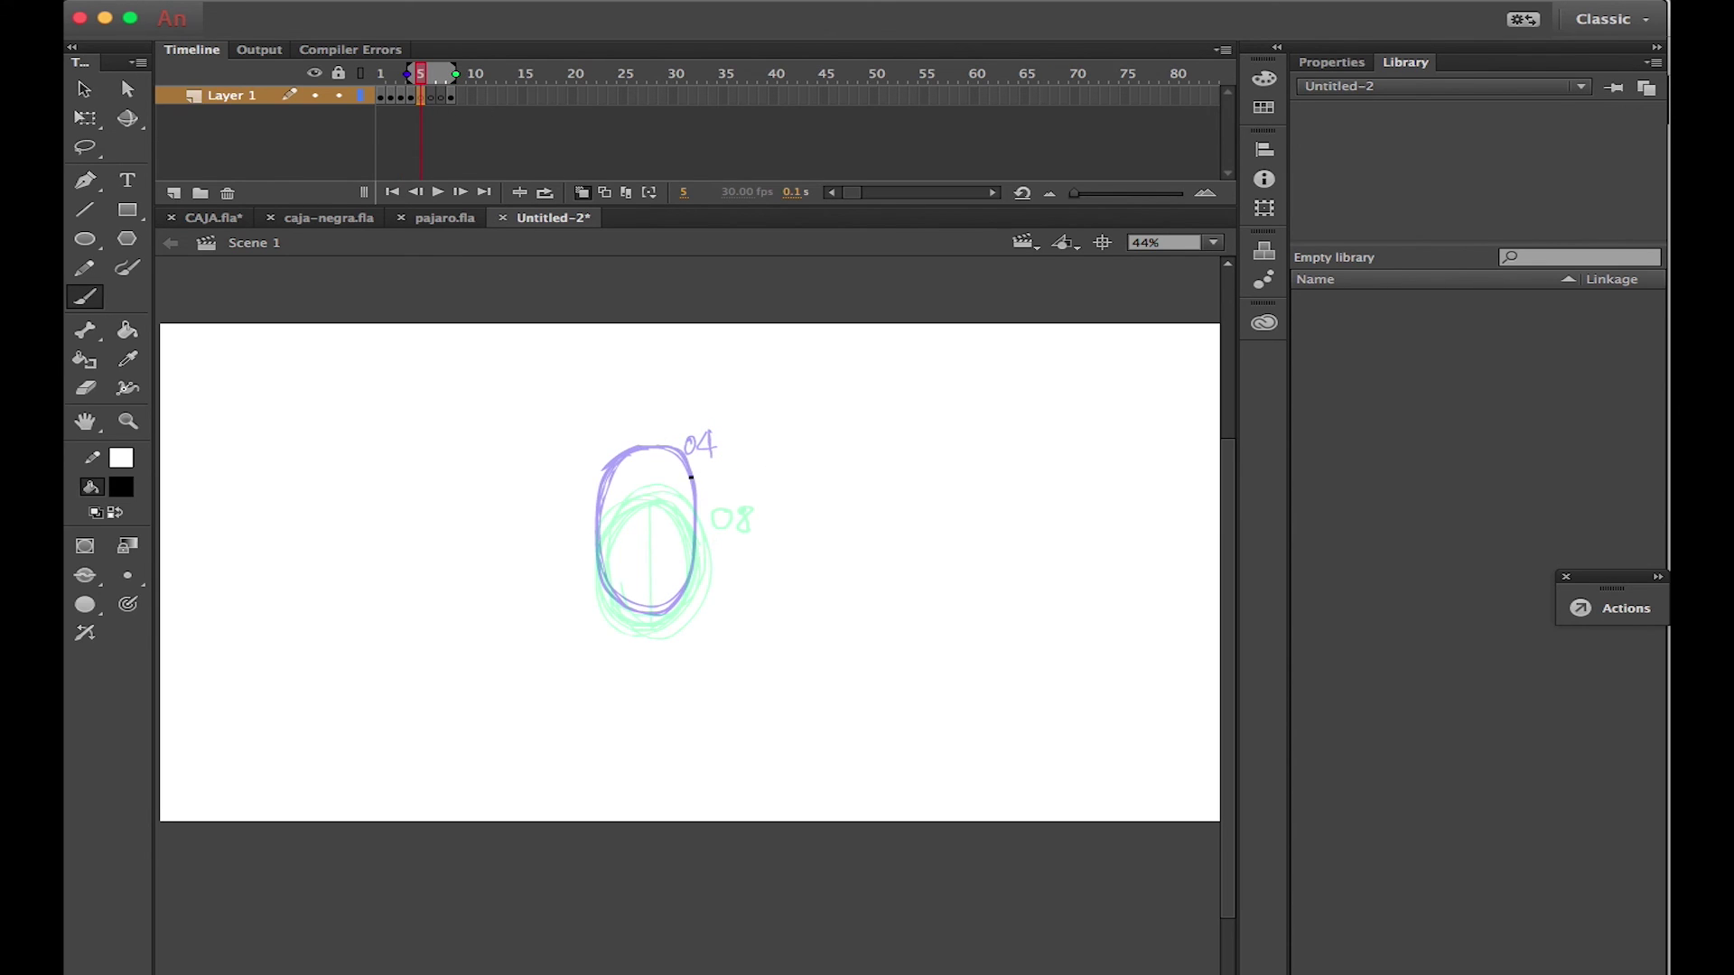
{"action": "mouse_move", "coordinate": [613, 492]}
{"action": "left_mouse_down"}
{"action": "mouse_move", "coordinate": [612, 601]}
{"action": "mouse_move", "coordinate": [657, 463]}
{"action": "mouse_move", "coordinate": [600, 591]}
{"action": "left_mouse_up"}
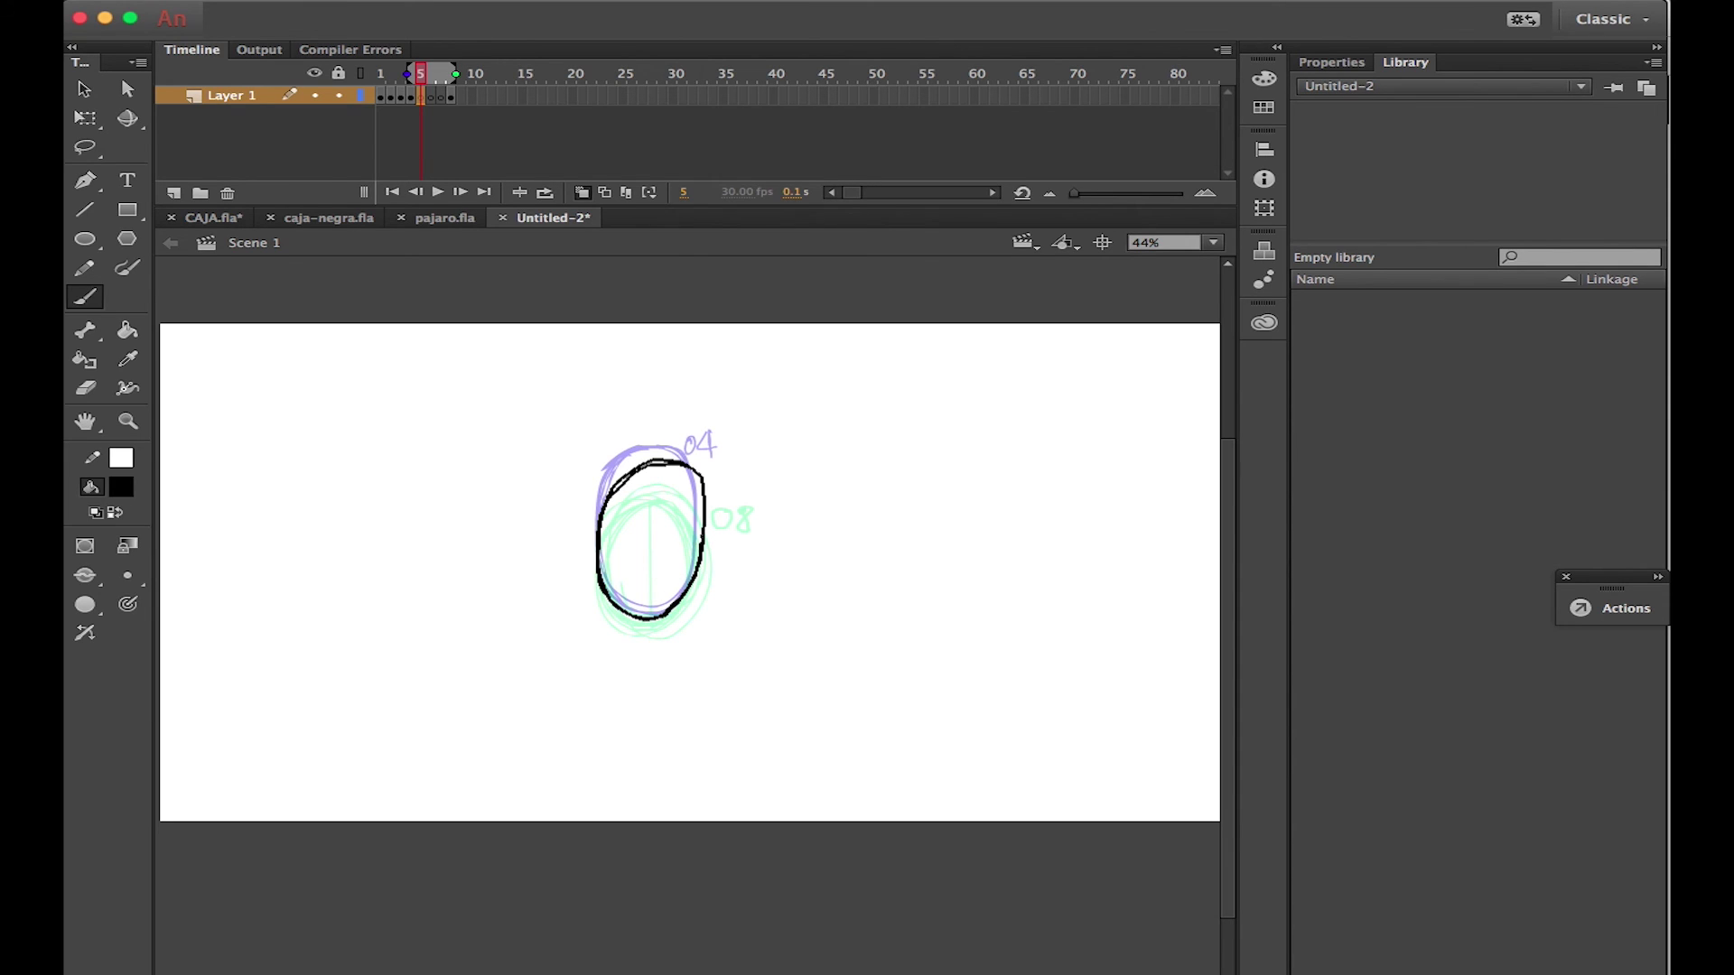
{"action": "left_click_drag", "start_coordinate": [702, 539], "coordinate": [625, 479]}
{"action": "left_click_drag", "start_coordinate": [718, 472], "coordinate": [730, 488]}
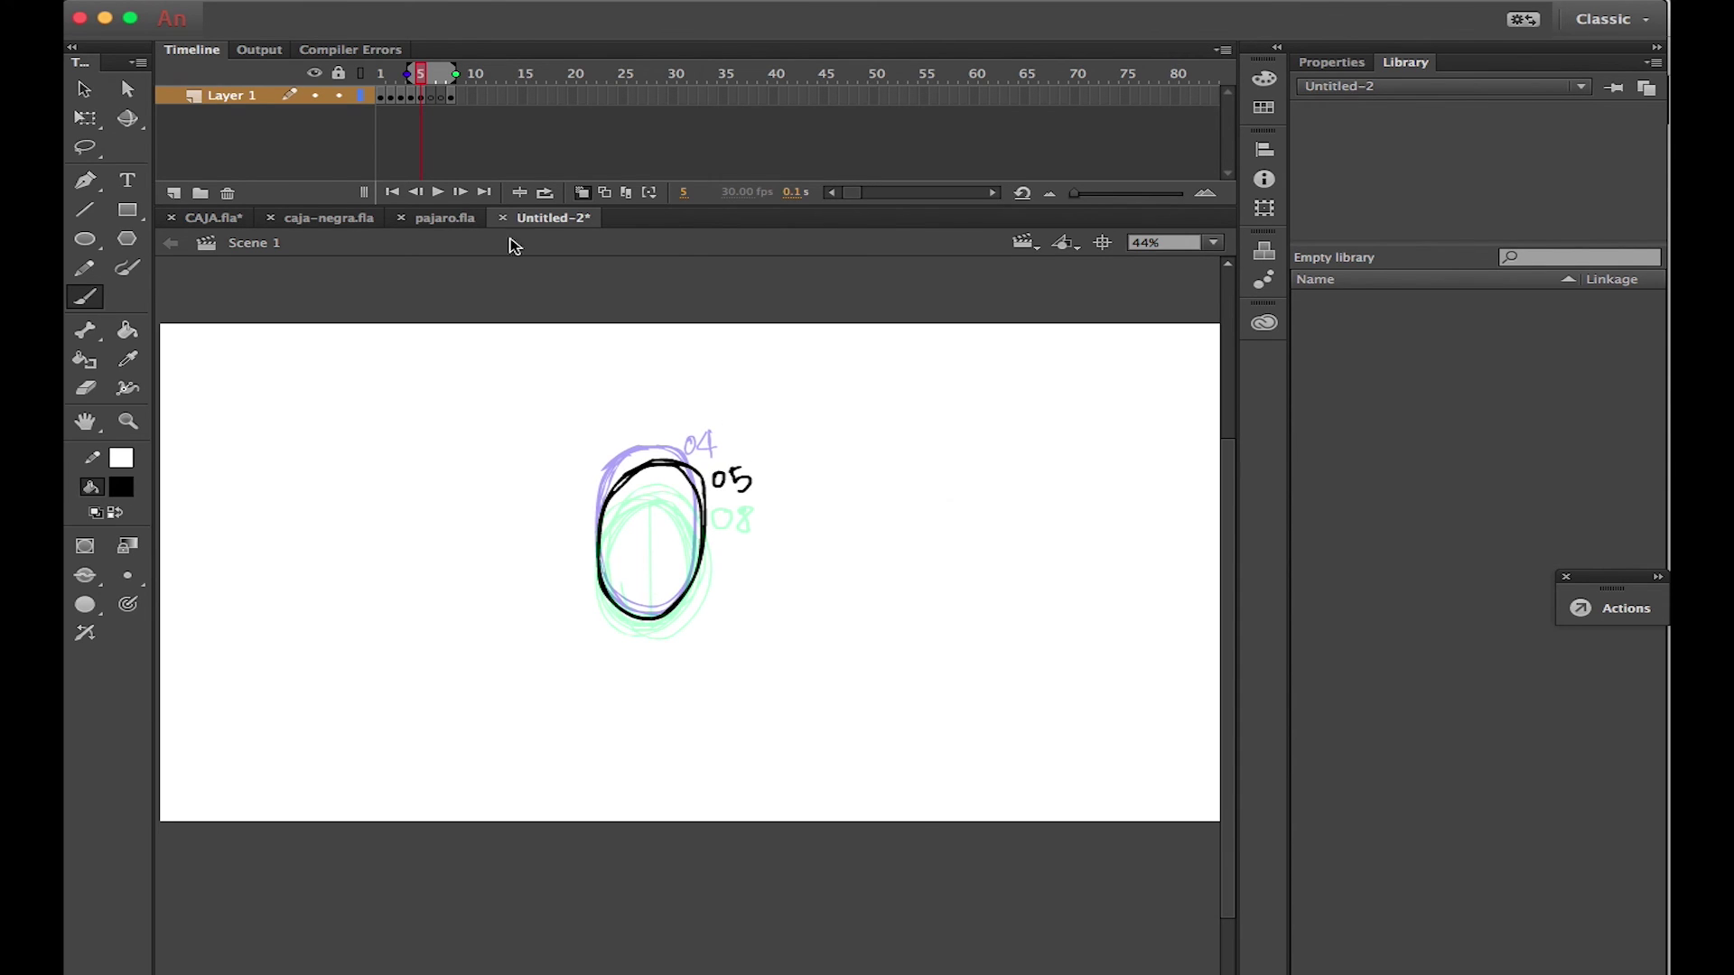
Draw progressively lower in-between ovals on frames 6 and 7, and label the frame 7 drawing 07
{"action": "left_click", "coordinate": [438, 98]}
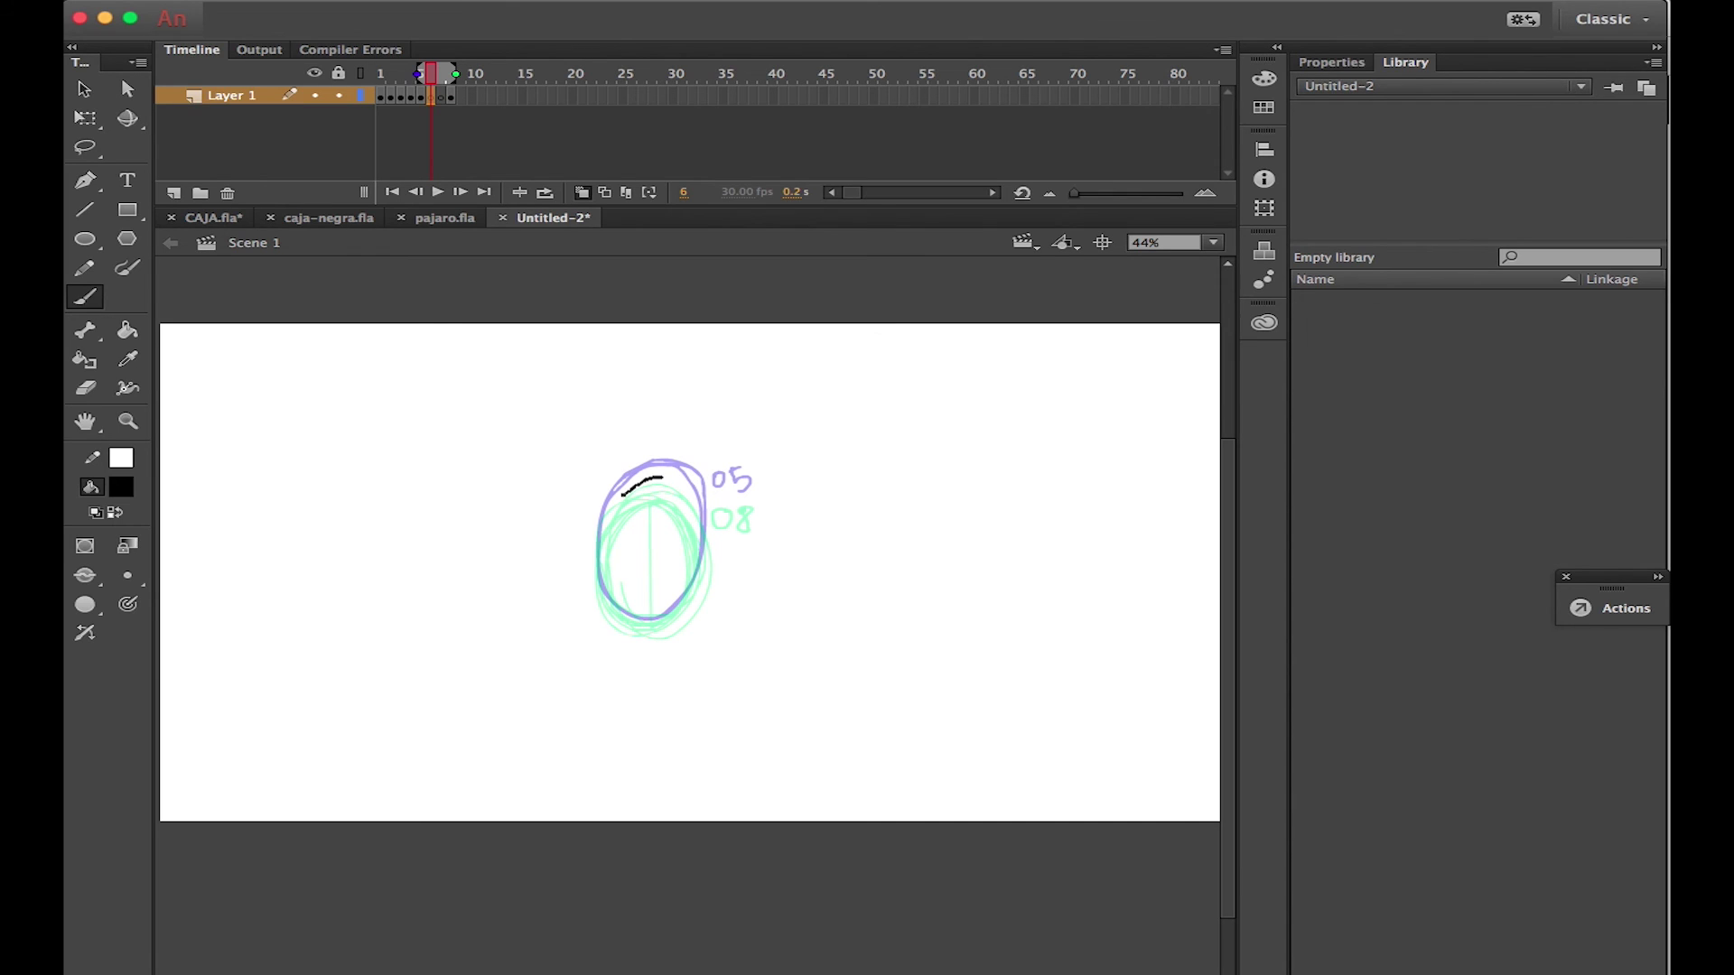
{"action": "mouse_move", "coordinate": [622, 495]}
{"action": "left_mouse_down"}
{"action": "mouse_move", "coordinate": [604, 603]}
{"action": "mouse_move", "coordinate": [702, 577]}
{"action": "mouse_move", "coordinate": [654, 478]}
{"action": "mouse_move", "coordinate": [593, 587]}
{"action": "mouse_move", "coordinate": [632, 632]}
{"action": "left_mouse_up"}
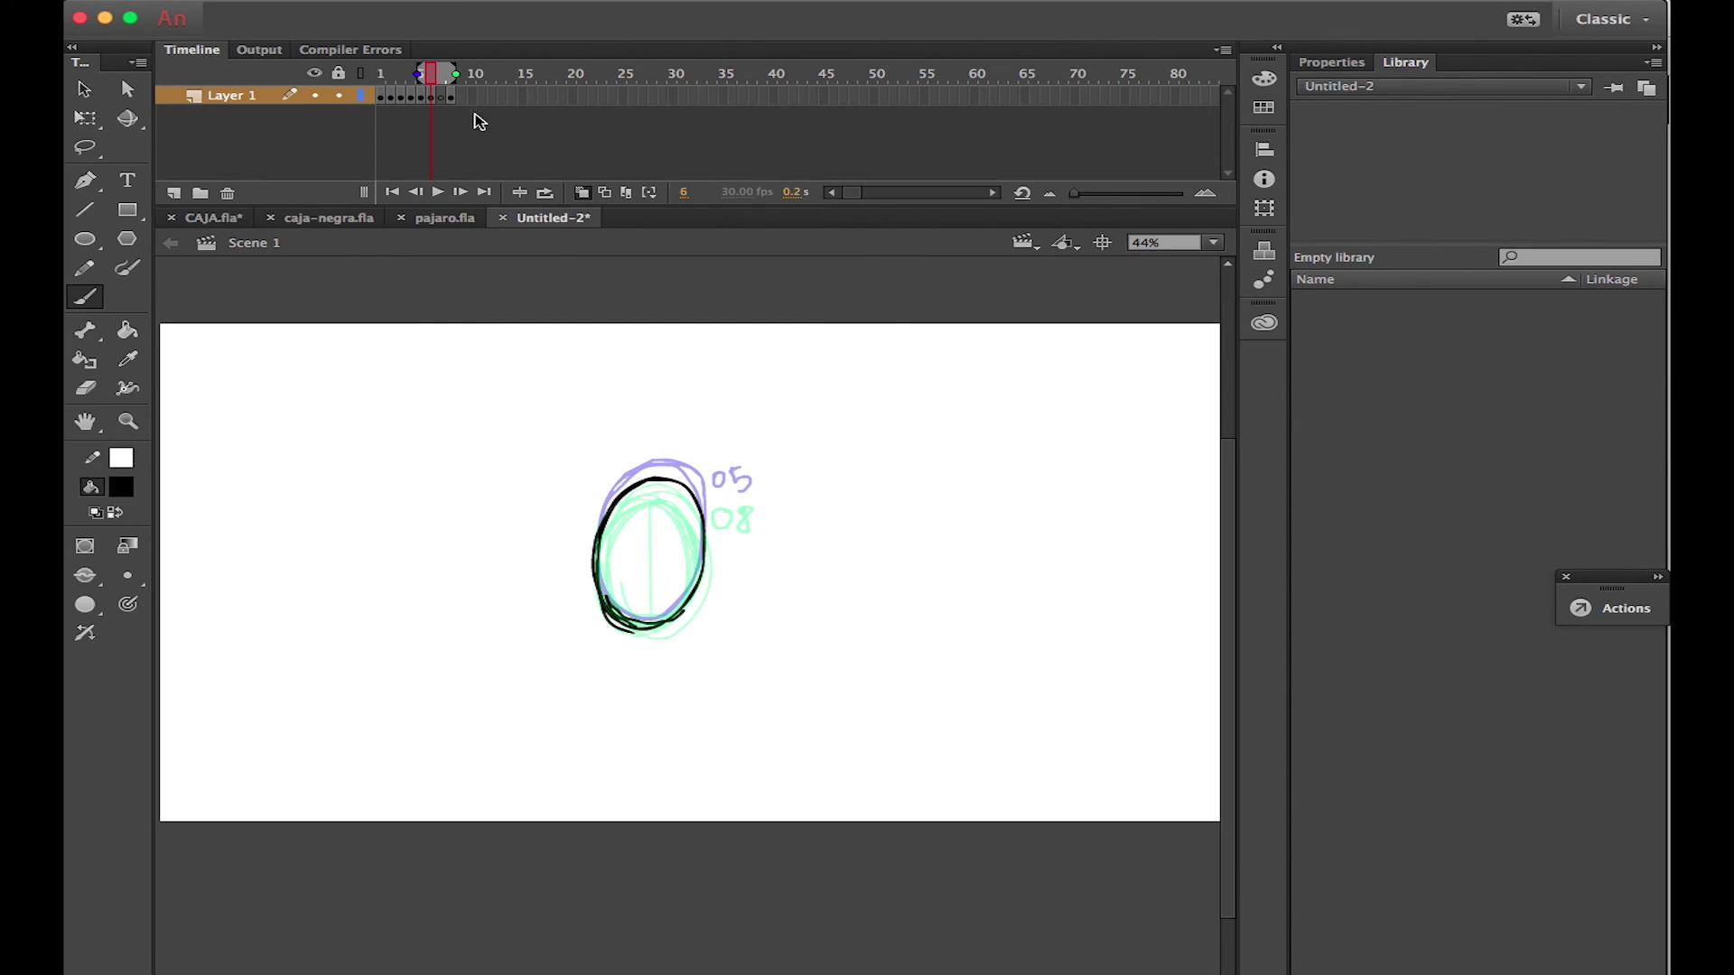
{"action": "left_click", "coordinate": [442, 97]}
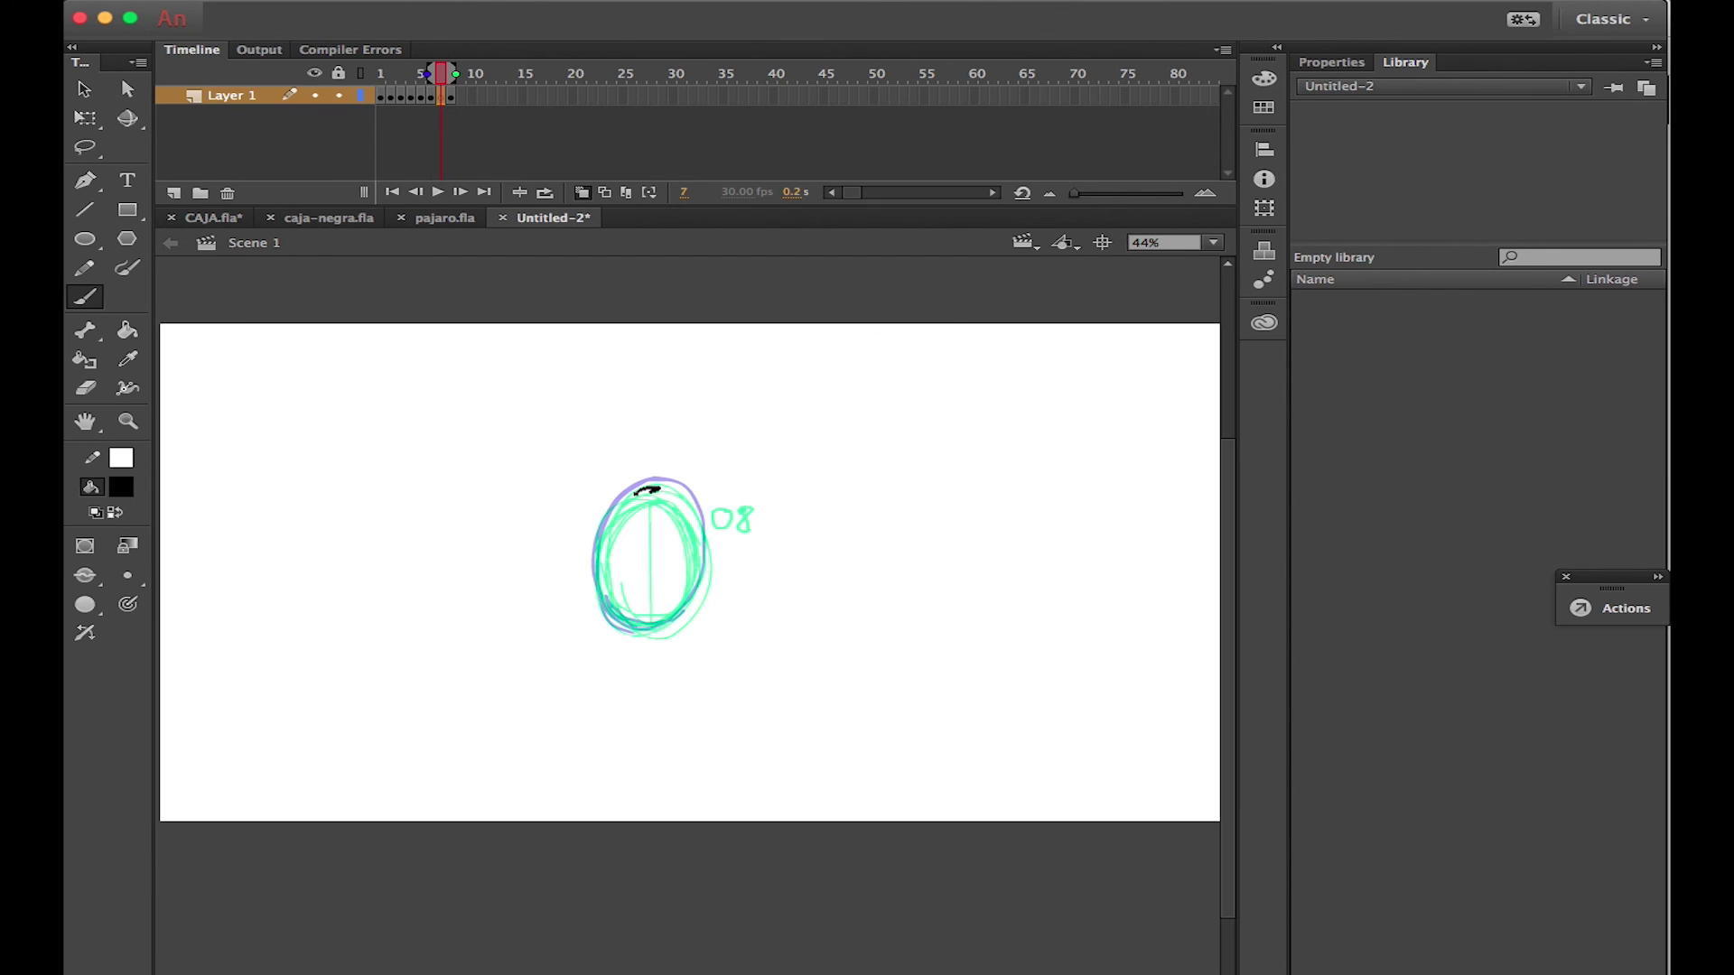
{"action": "mouse_move", "coordinate": [635, 494]}
{"action": "left_mouse_down"}
{"action": "mouse_move", "coordinate": [596, 594]}
{"action": "mouse_move", "coordinate": [631, 625]}
{"action": "mouse_move", "coordinate": [683, 611]}
{"action": "mouse_move", "coordinate": [702, 551]}
{"action": "mouse_move", "coordinate": [687, 501]}
{"action": "mouse_move", "coordinate": [656, 490]}
{"action": "mouse_move", "coordinate": [724, 509]}
{"action": "left_mouse_up"}
{"action": "left_click_drag", "start_coordinate": [736, 506], "coordinate": [744, 530]}
Test the movie to preview the oval's stretch animation, and close the preview
{"action": "key", "text": "super+Return"}
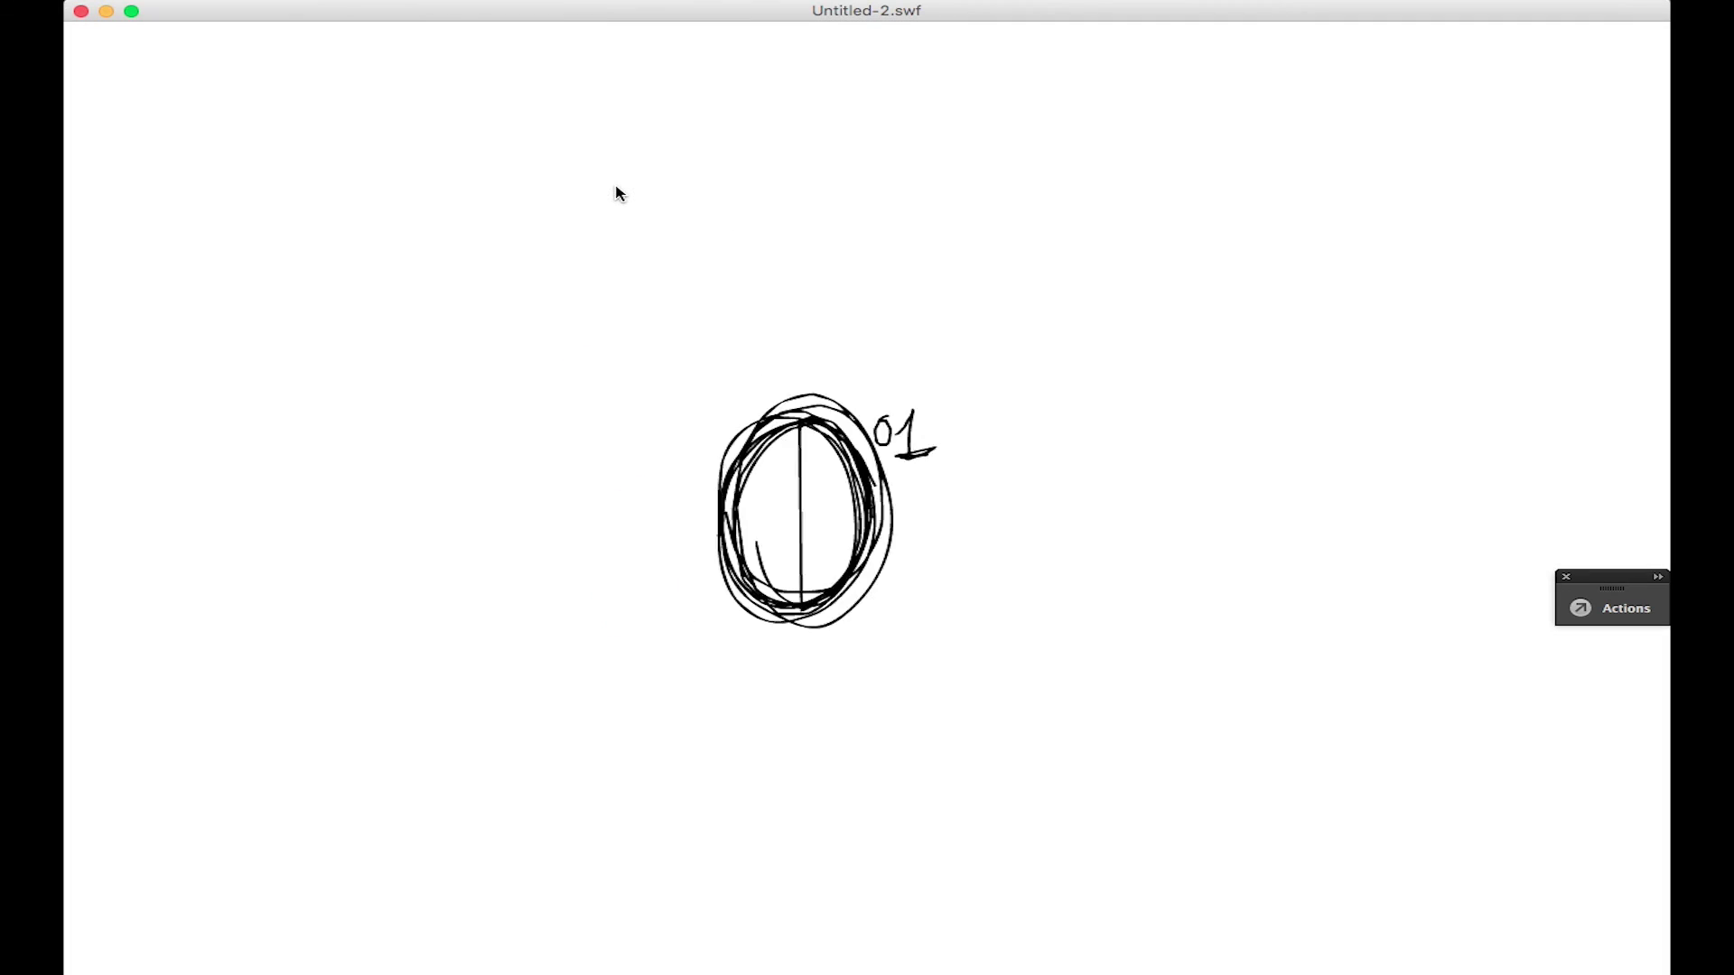
{"action": "left_click", "coordinate": [80, 11]}
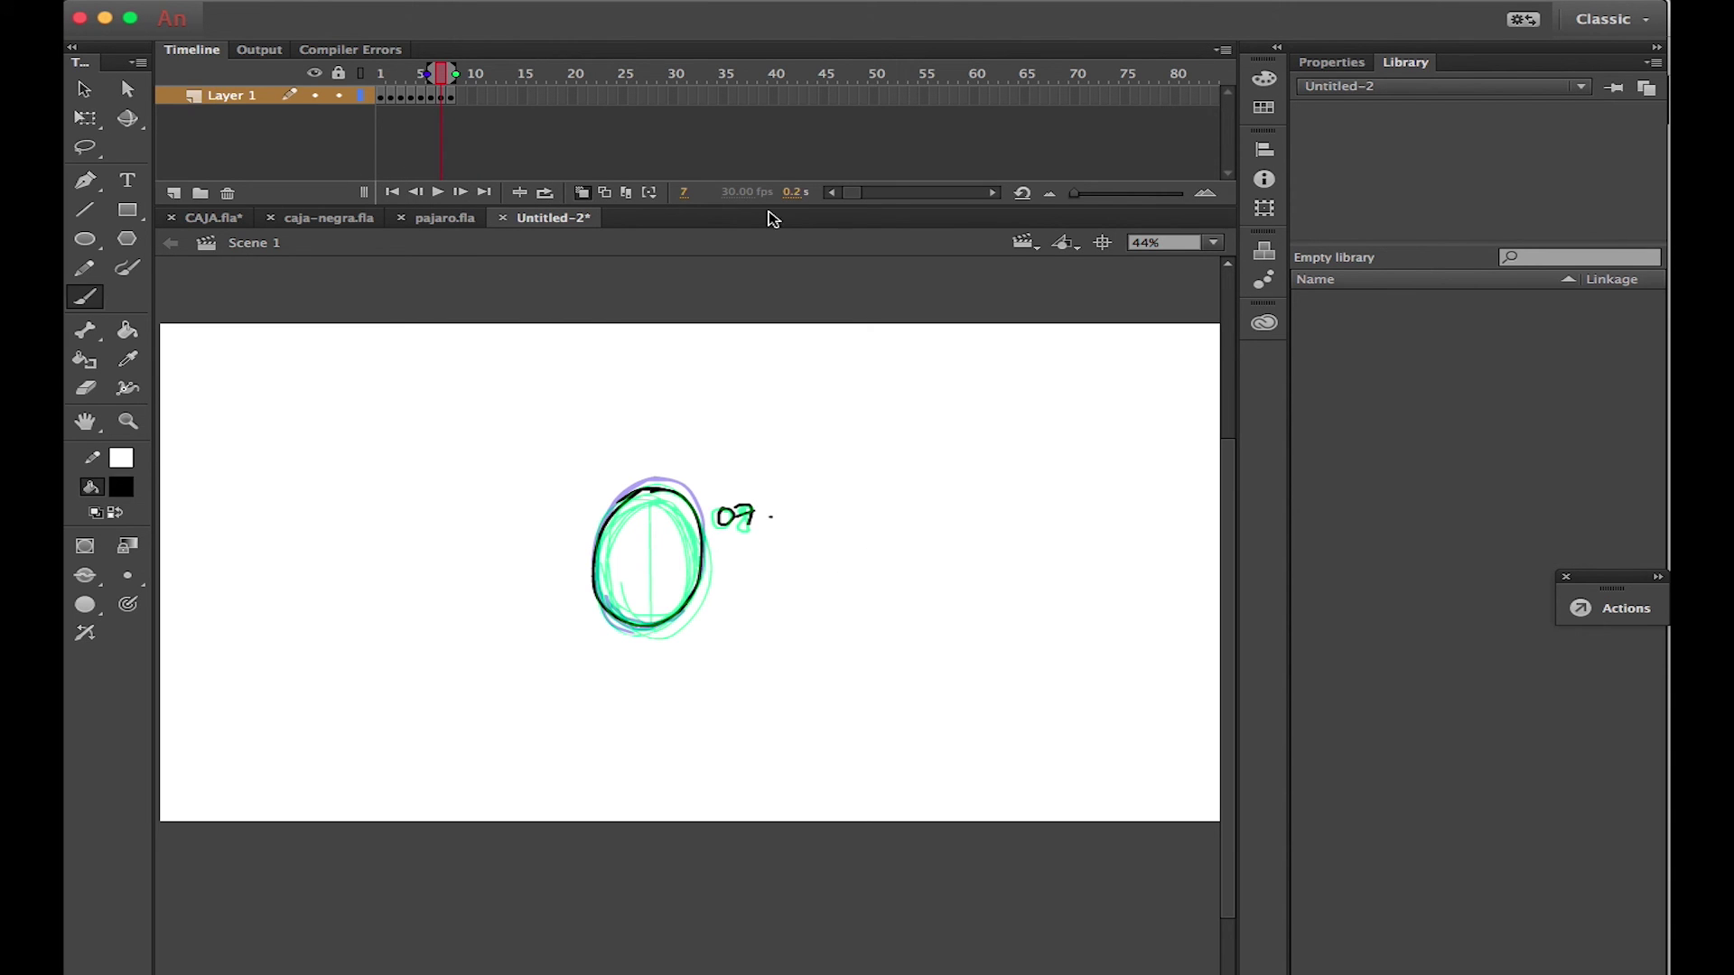
Set the document's frame rate to 15 fps, preview the slower animation as a test movie, and close the preview
{"action": "left_click", "coordinate": [822, 353]}
{"action": "key", "text": "v"}
{"action": "left_click", "coordinate": [1327, 62]}
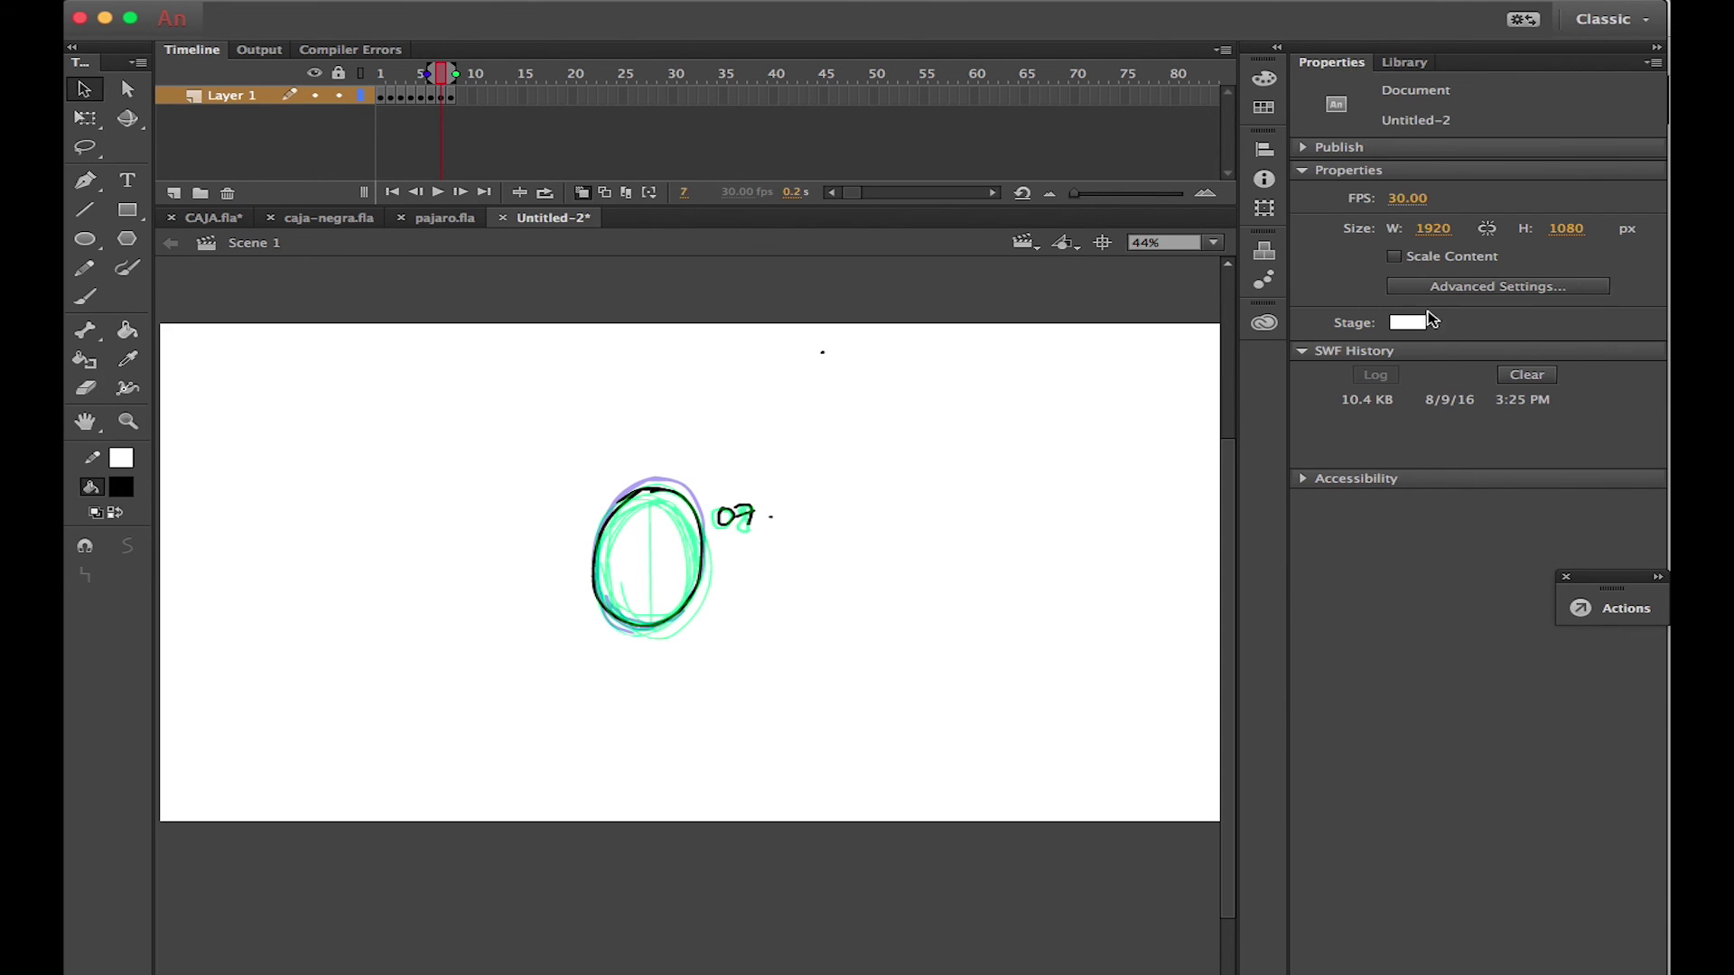
{"action": "left_click", "coordinate": [1409, 199]}
{"action": "type", "text": "16"}
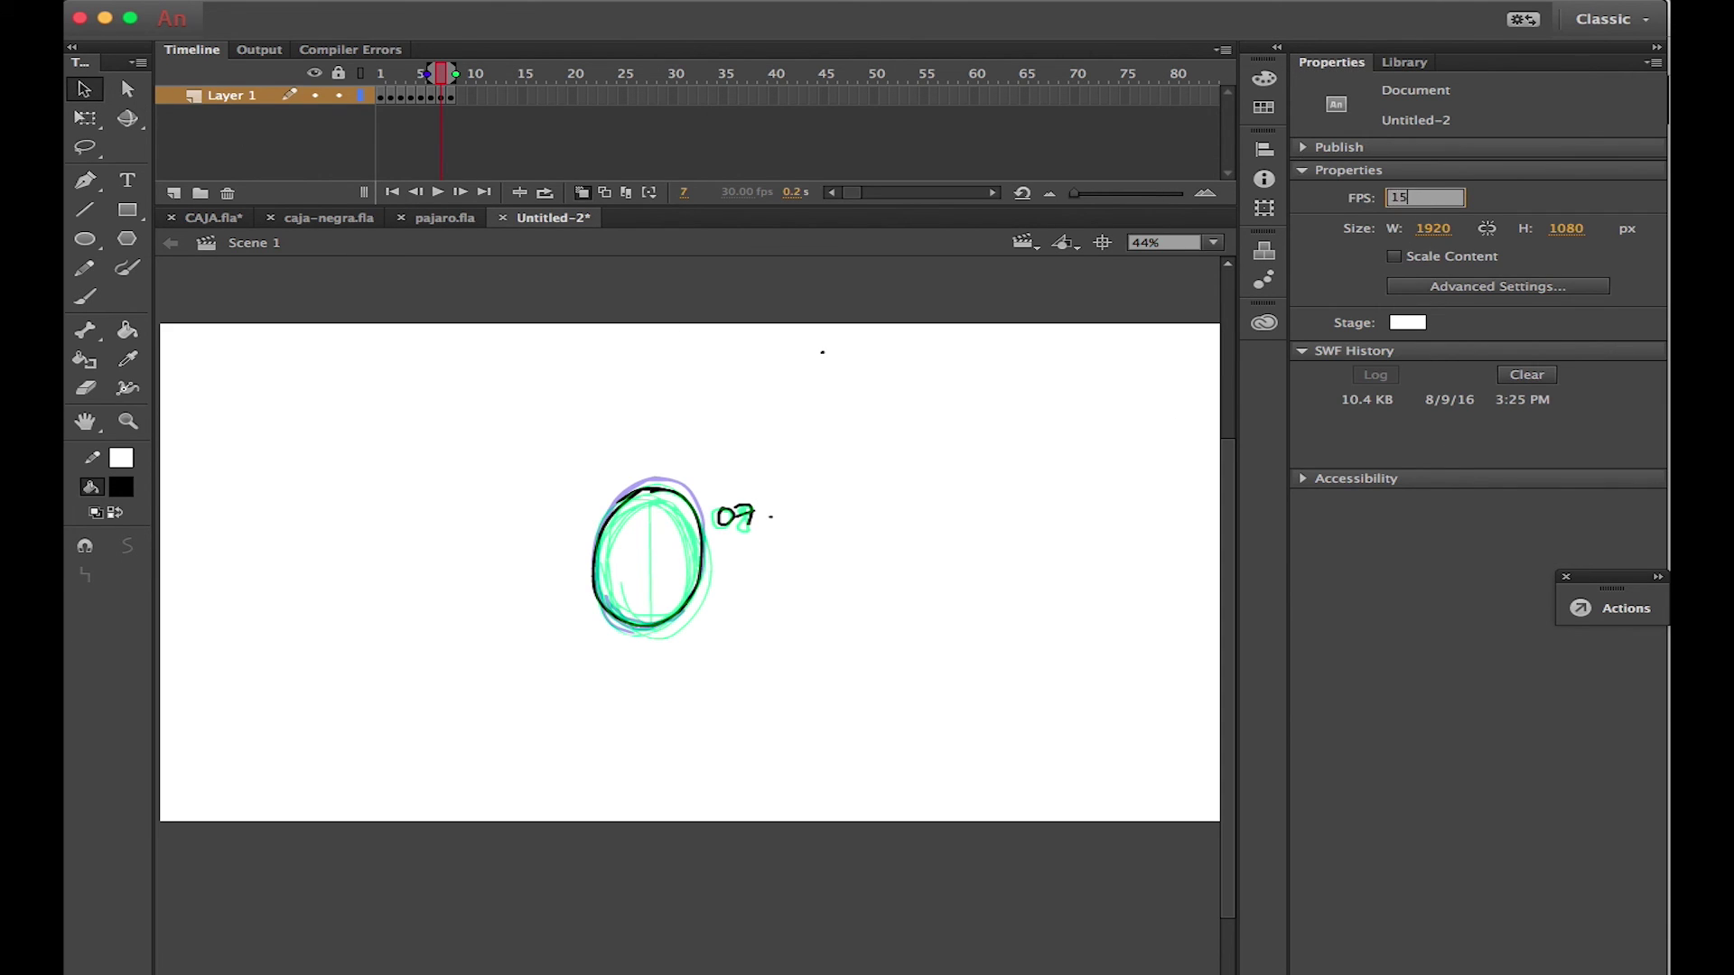
{"action": "key", "text": "super+Return"}
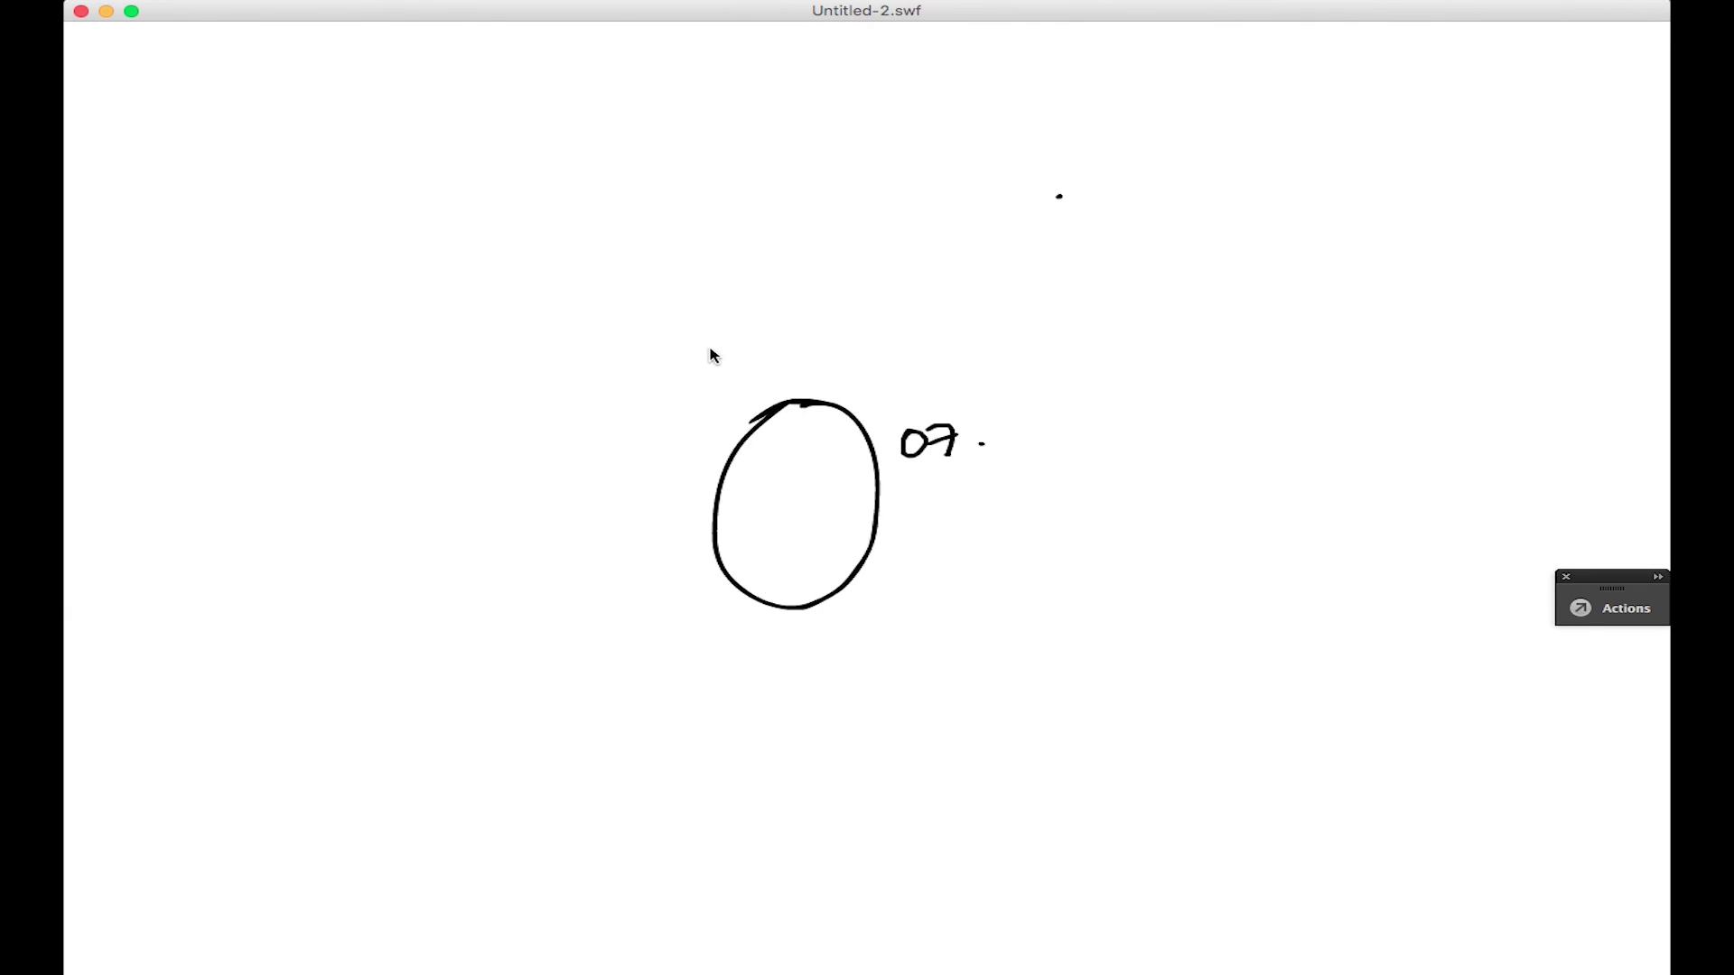
{"action": "left_click", "coordinate": [80, 11]}
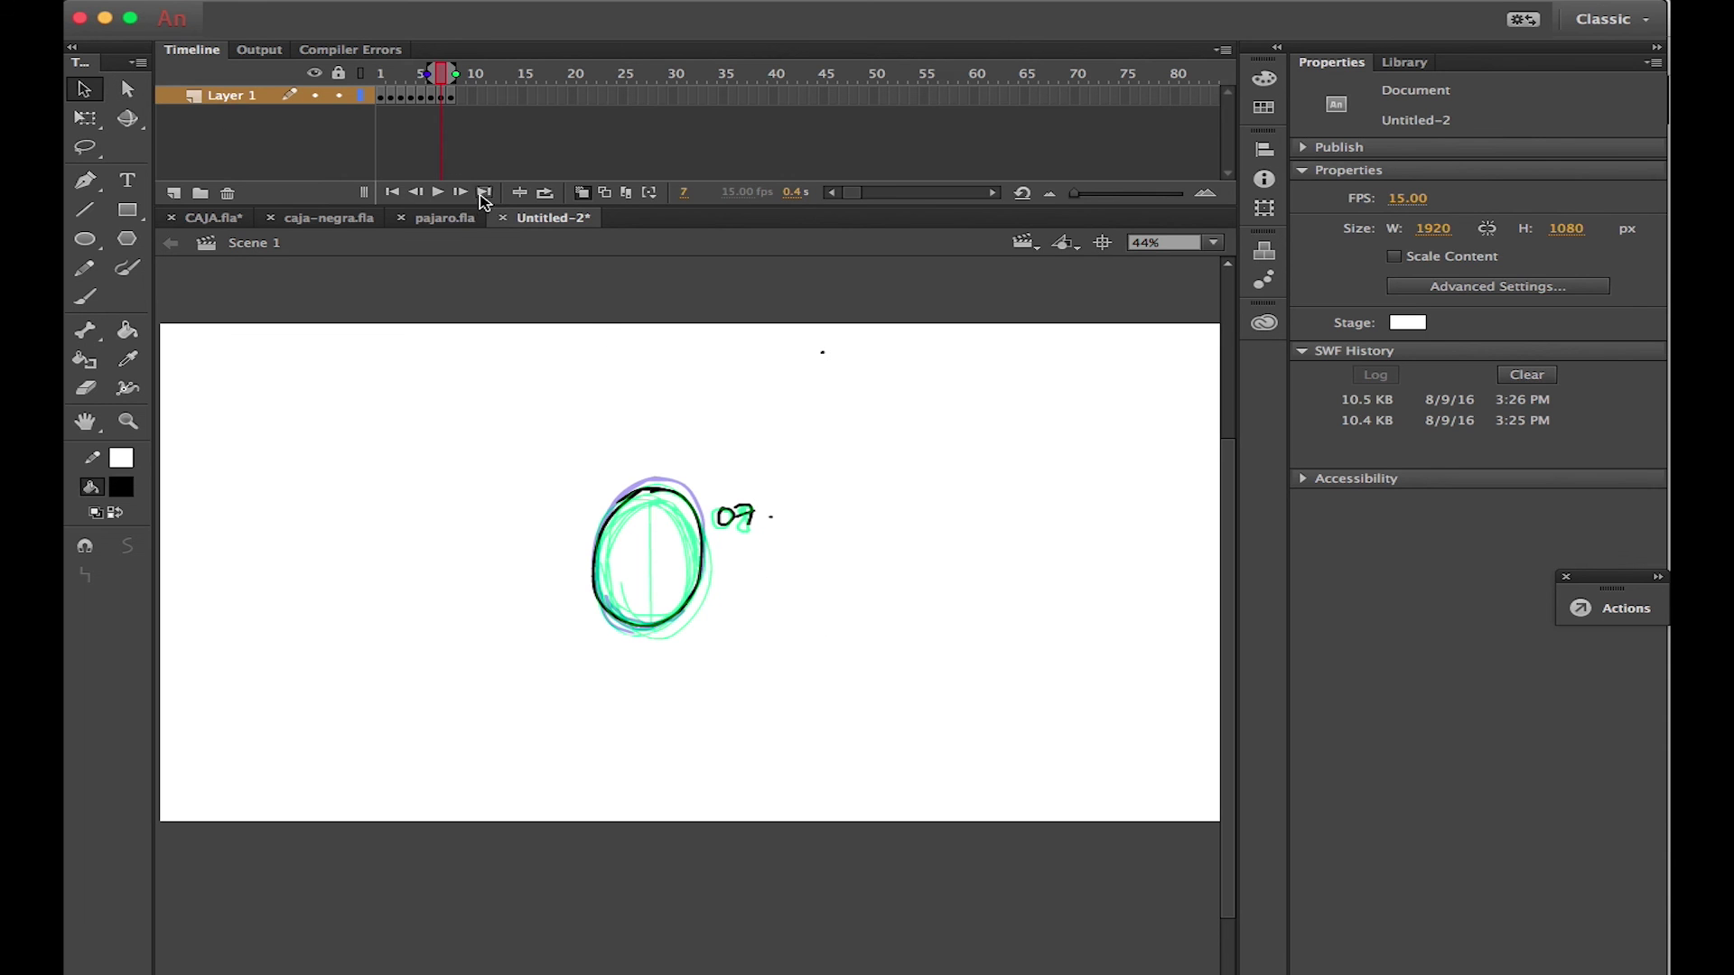
Turn off onion skinning, add a layer above Layer 1, lock Layer 1, and fill the new layer's frames 1 to 8 with blank keyframes
{"action": "left_click", "coordinate": [581, 192]}
{"action": "mouse_move", "coordinate": [458, 82]}
{"action": "left_mouse_down"}
{"action": "mouse_move", "coordinate": [425, 83]}
{"action": "mouse_move", "coordinate": [461, 85]}
{"action": "mouse_move", "coordinate": [452, 95]}
{"action": "left_mouse_up"}
{"action": "left_click", "coordinate": [175, 192]}
{"action": "left_click", "coordinate": [339, 114]}
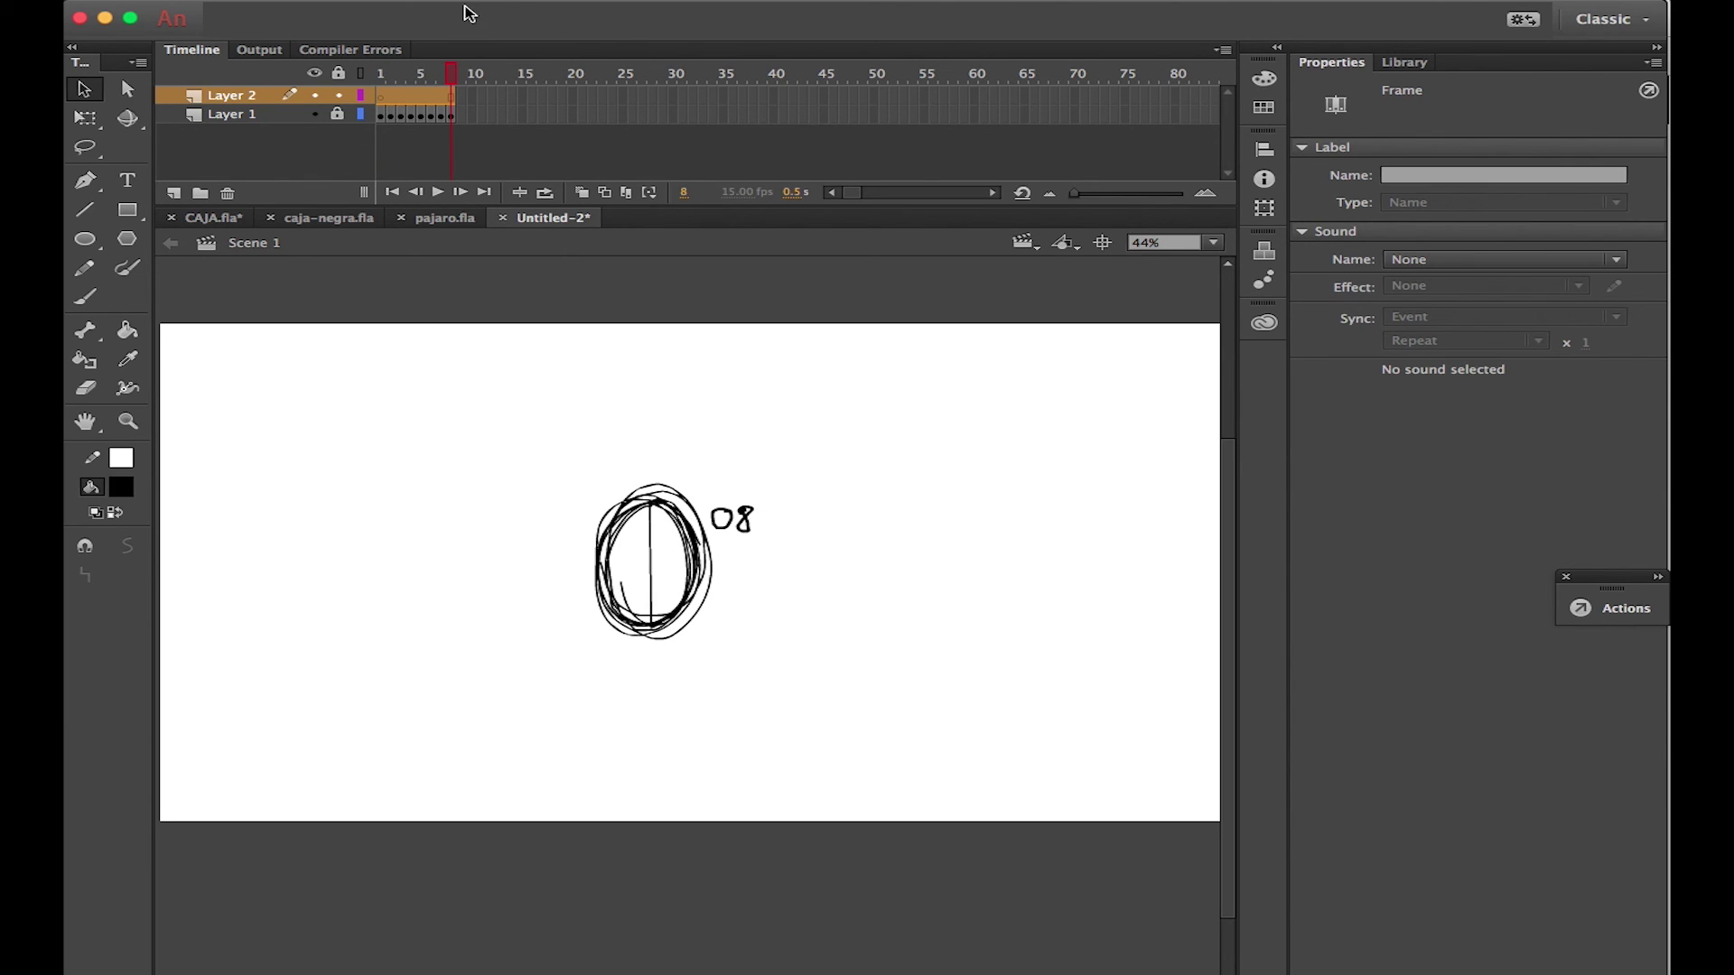
{"action": "key", "text": "F7"}
{"action": "left_click", "coordinate": [378, 94]}
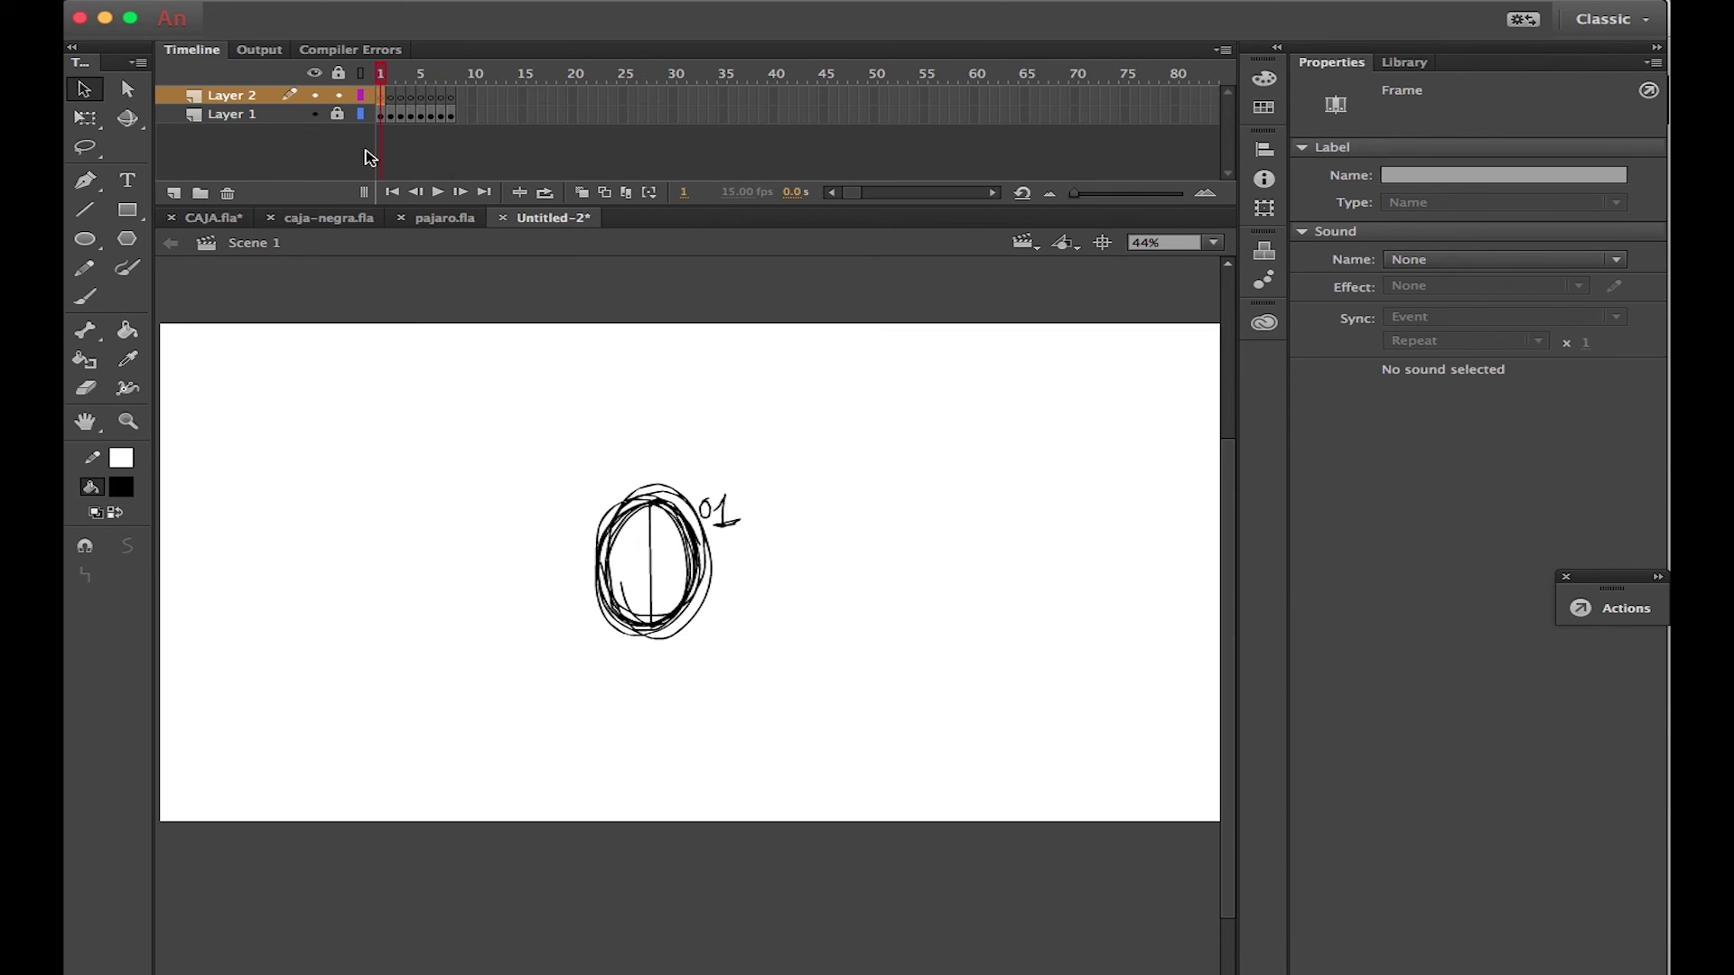
With a red brush in a larger size, draw a forward-stepping leg with hip dot and flat foot on frame 1 of Layer 2
{"action": "left_click", "coordinate": [91, 292]}
{"action": "left_click", "coordinate": [121, 487]}
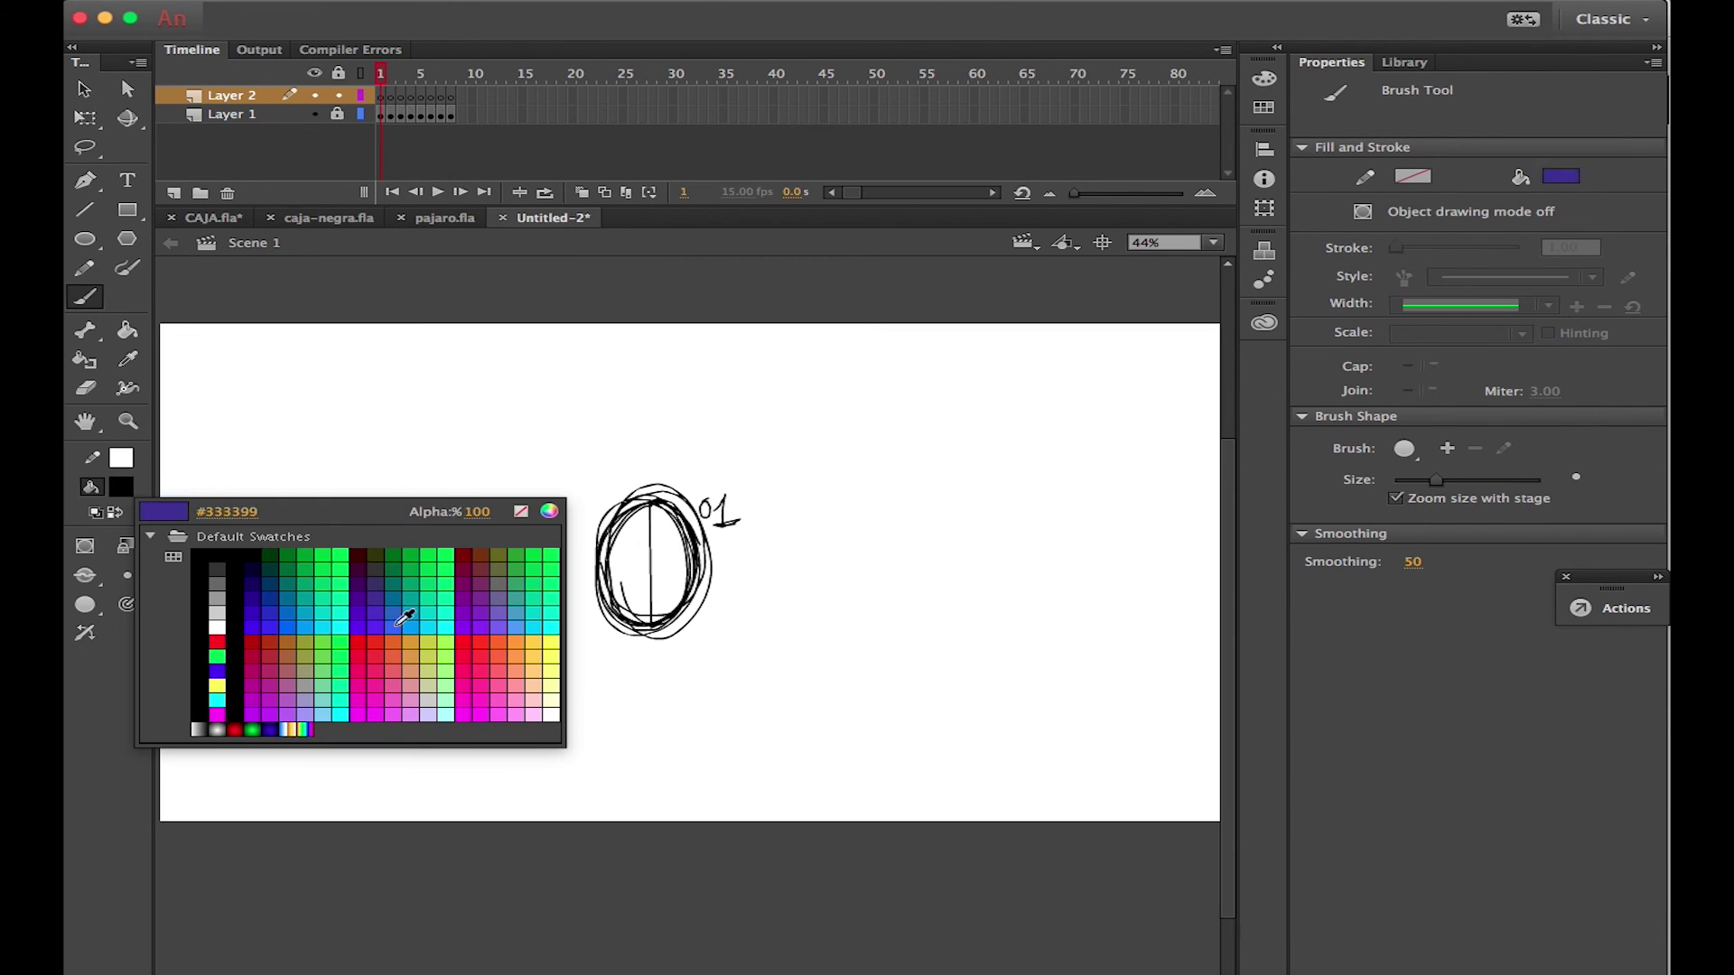
{"action": "left_click", "coordinate": [447, 633]}
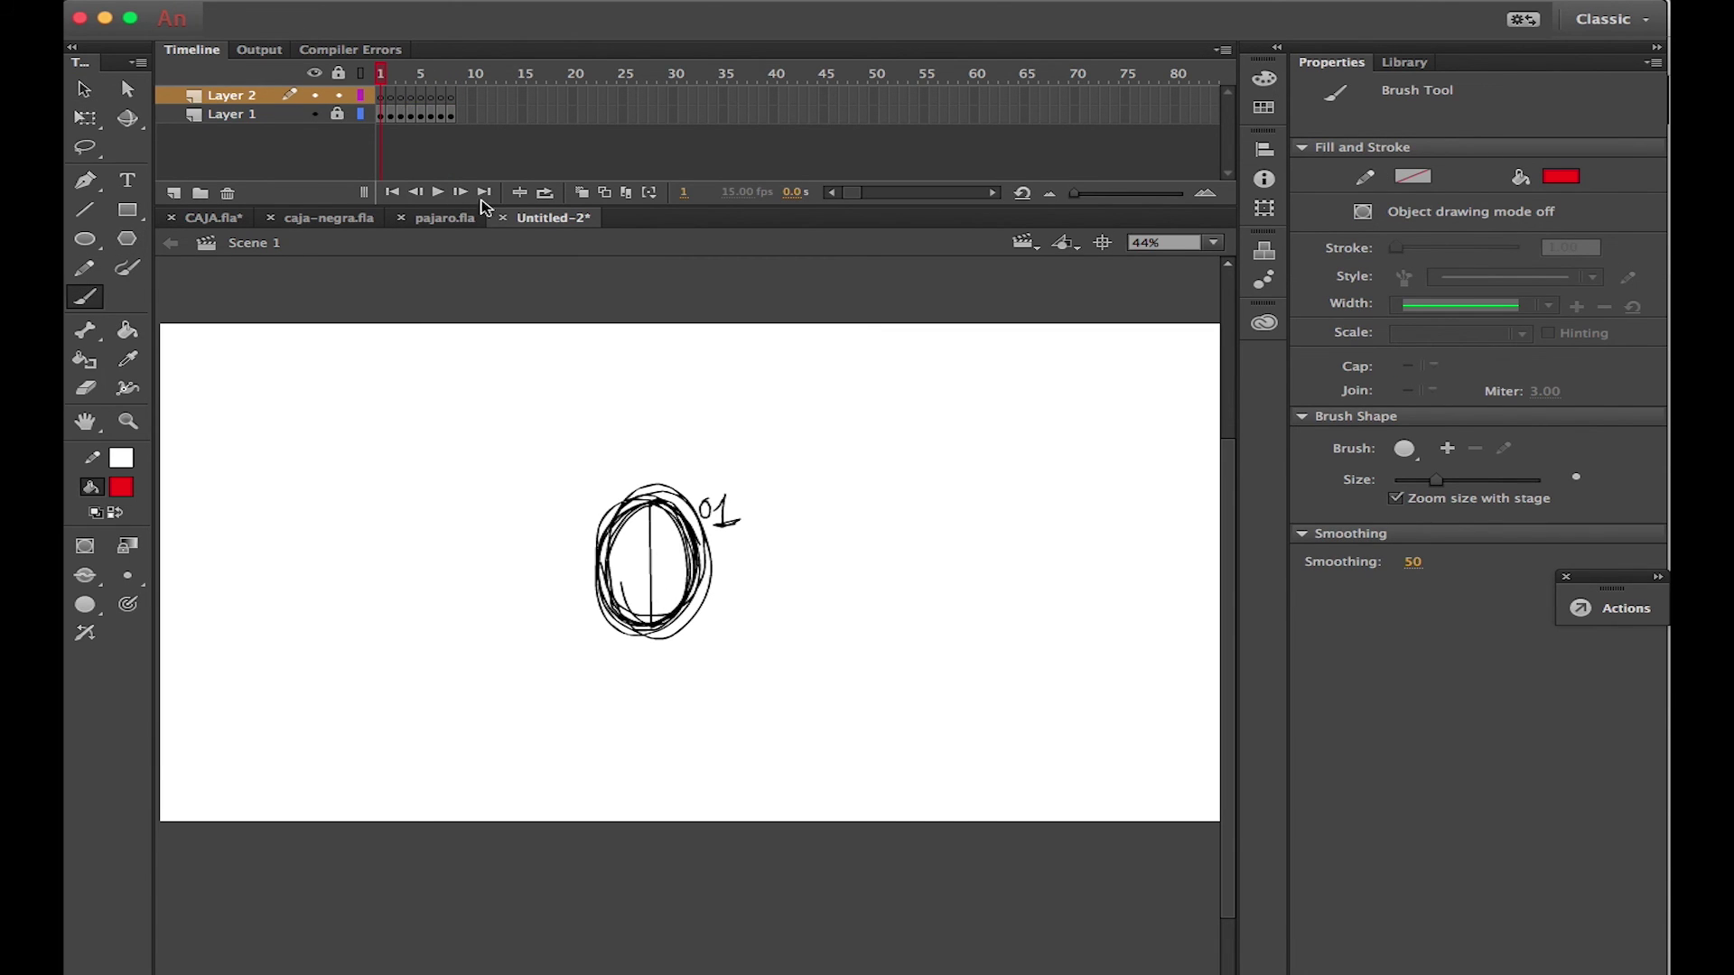
{"action": "left_click", "coordinate": [383, 96]}
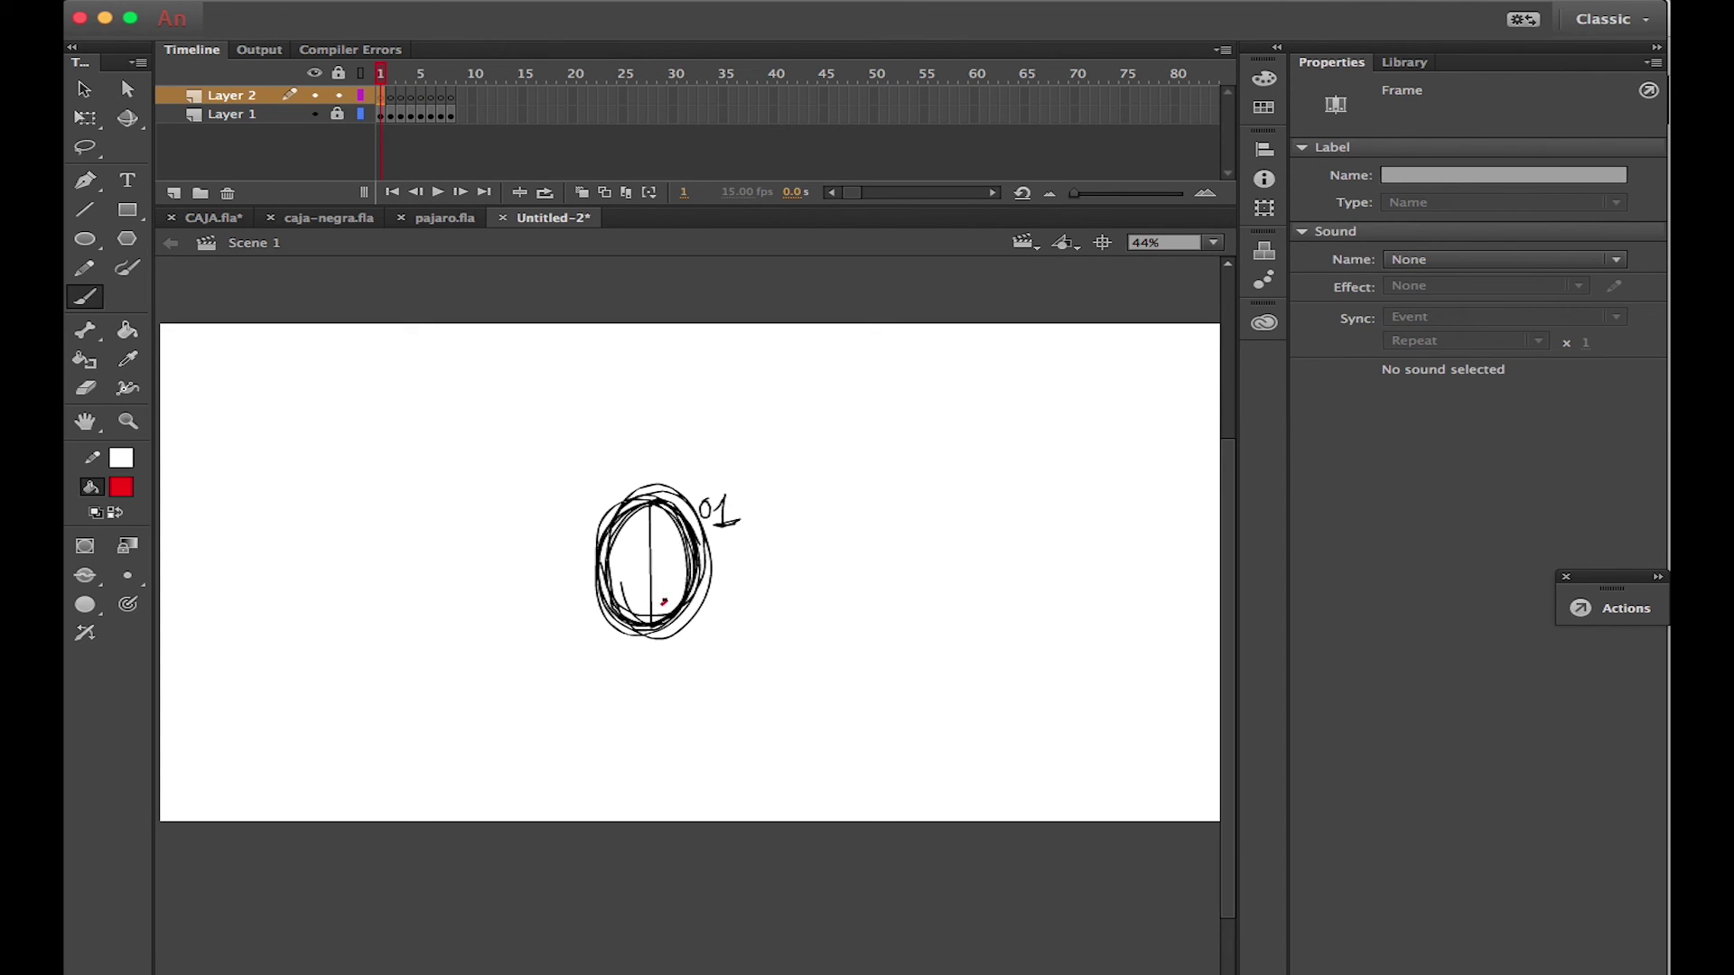
{"action": "left_click_drag", "start_coordinate": [721, 660], "coordinate": [723, 661]}
{"action": "left_click", "coordinate": [128, 575]}
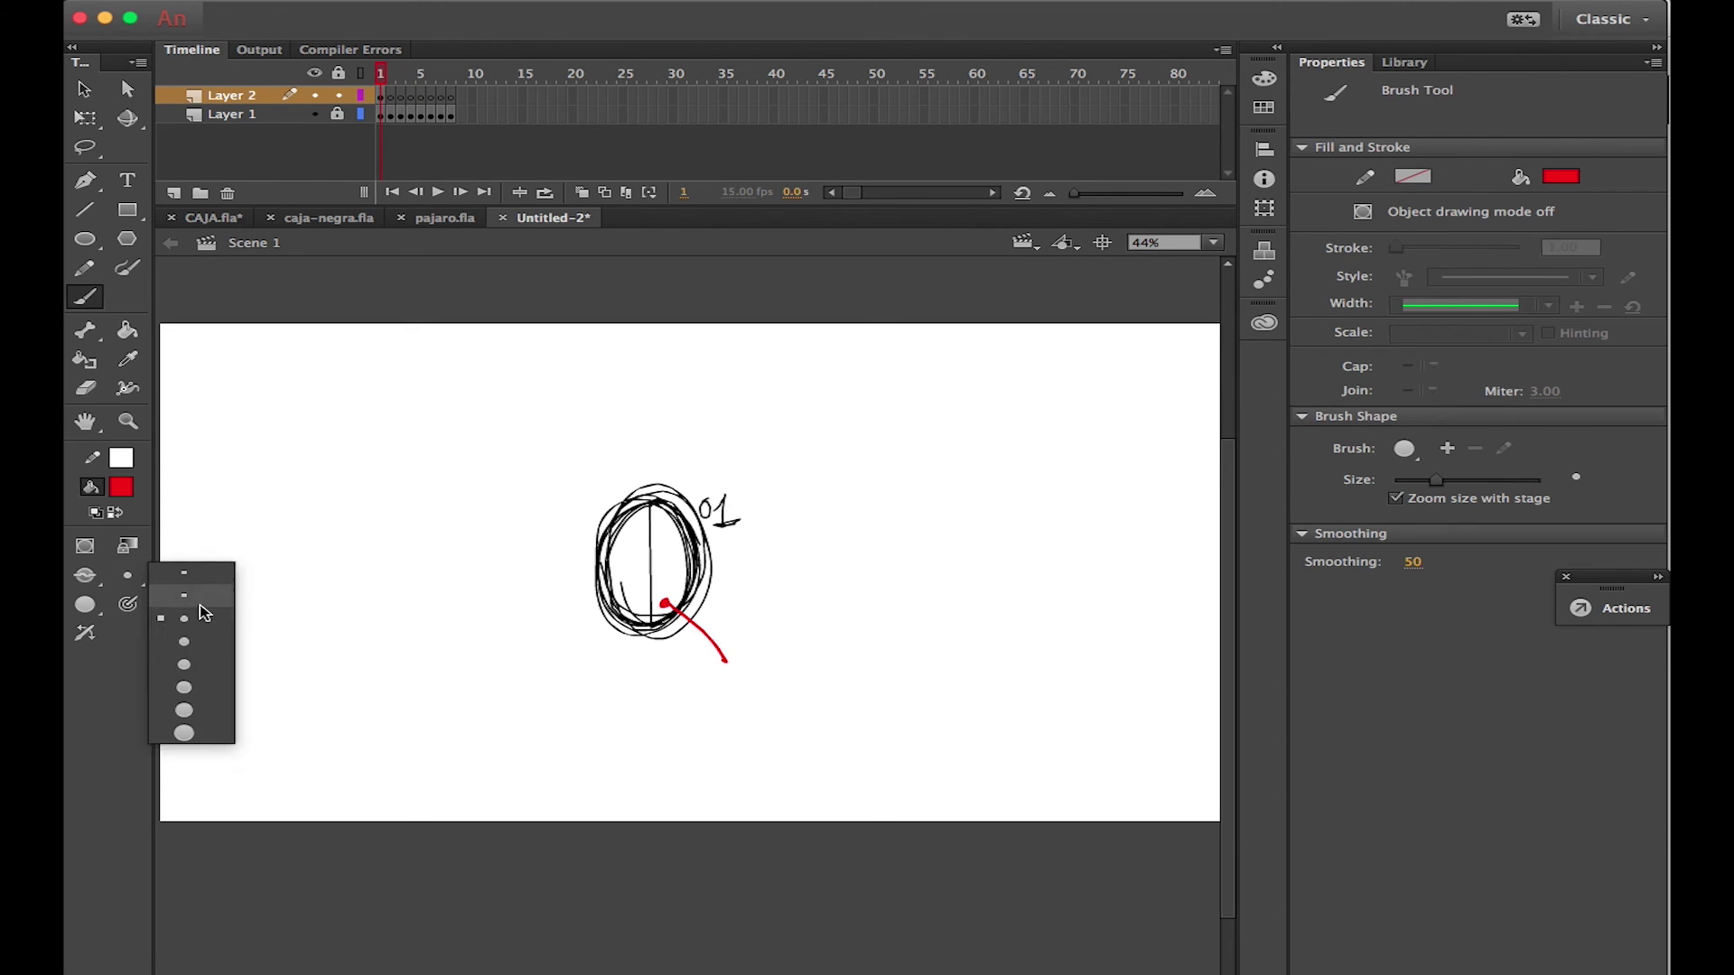
{"action": "left_click", "coordinate": [193, 642]}
{"action": "left_click_drag", "start_coordinate": [665, 603], "coordinate": [719, 642]}
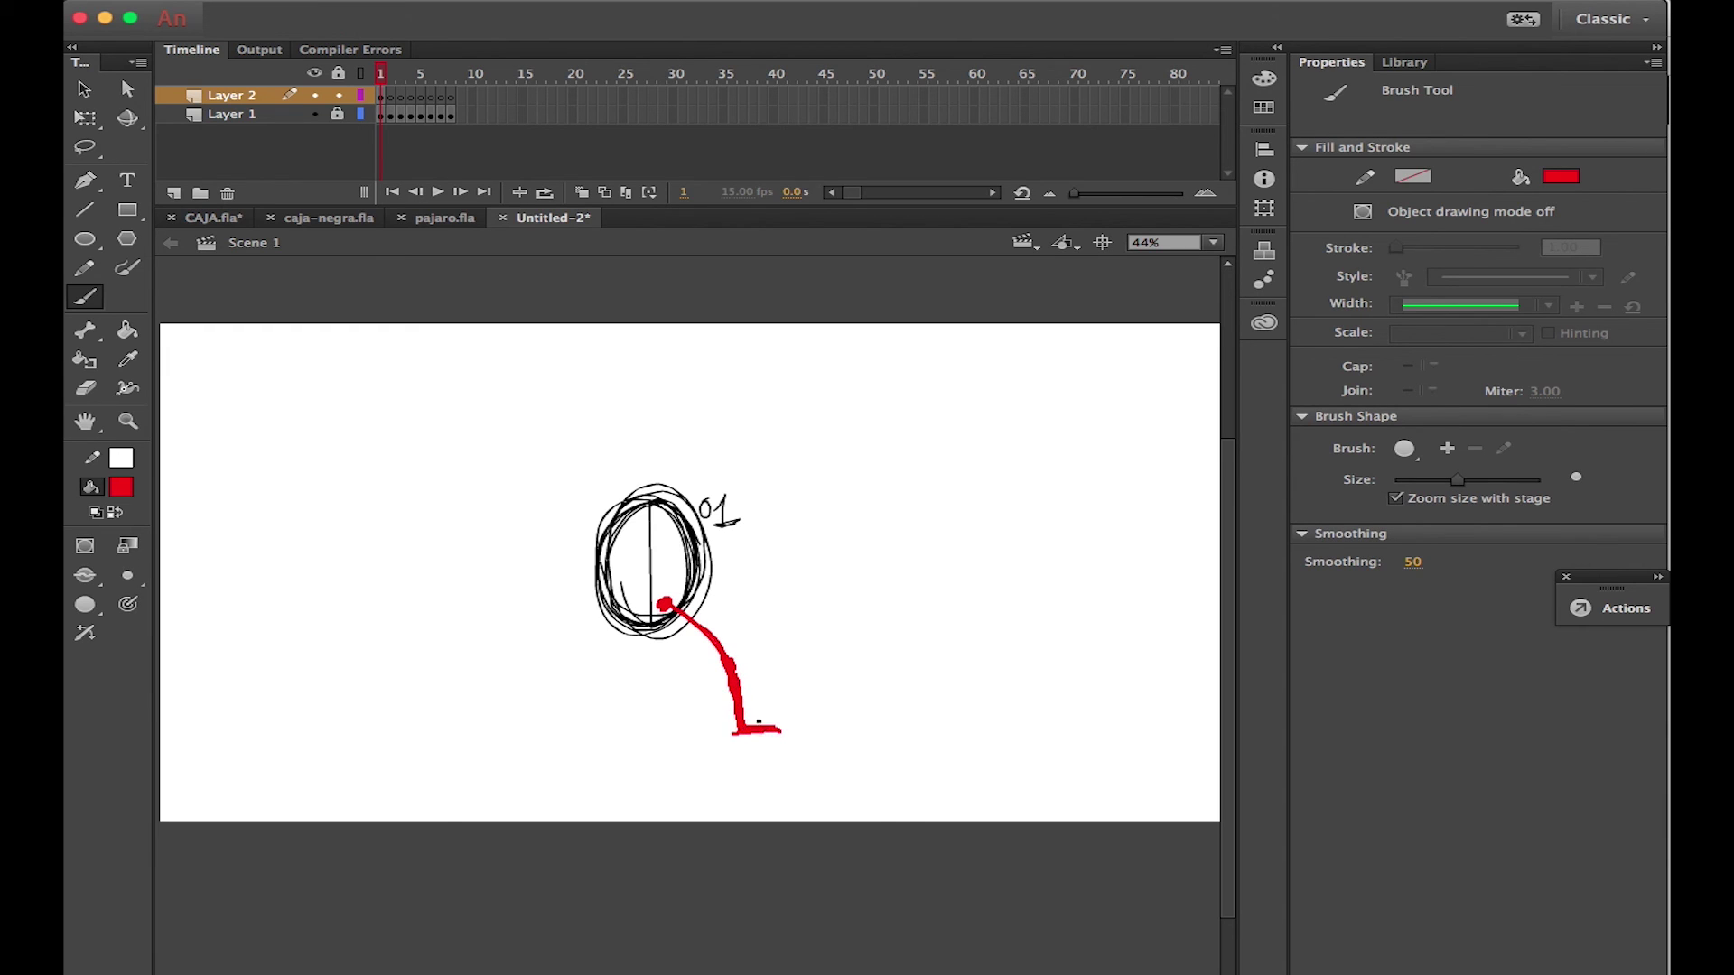
Enable onion skinning and draw the red leg on Layer 2, bent backward on frame 8 and straight down on frame 4
{"action": "left_click", "coordinate": [452, 96]}
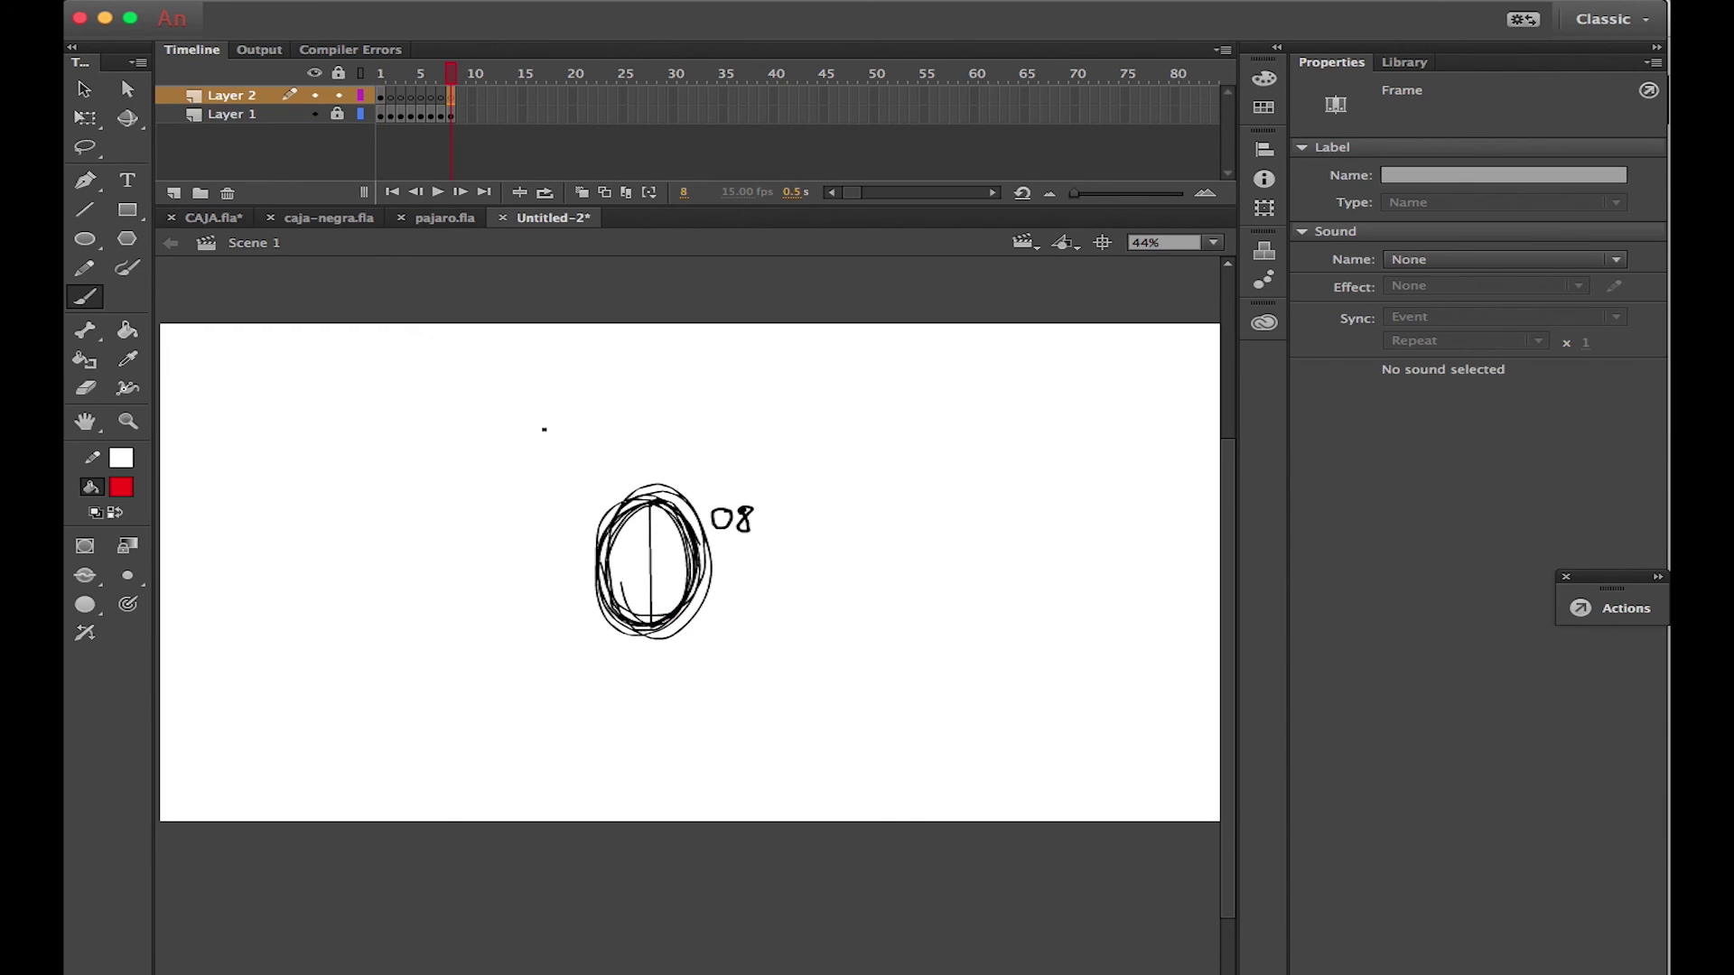
{"action": "left_click", "coordinate": [581, 192]}
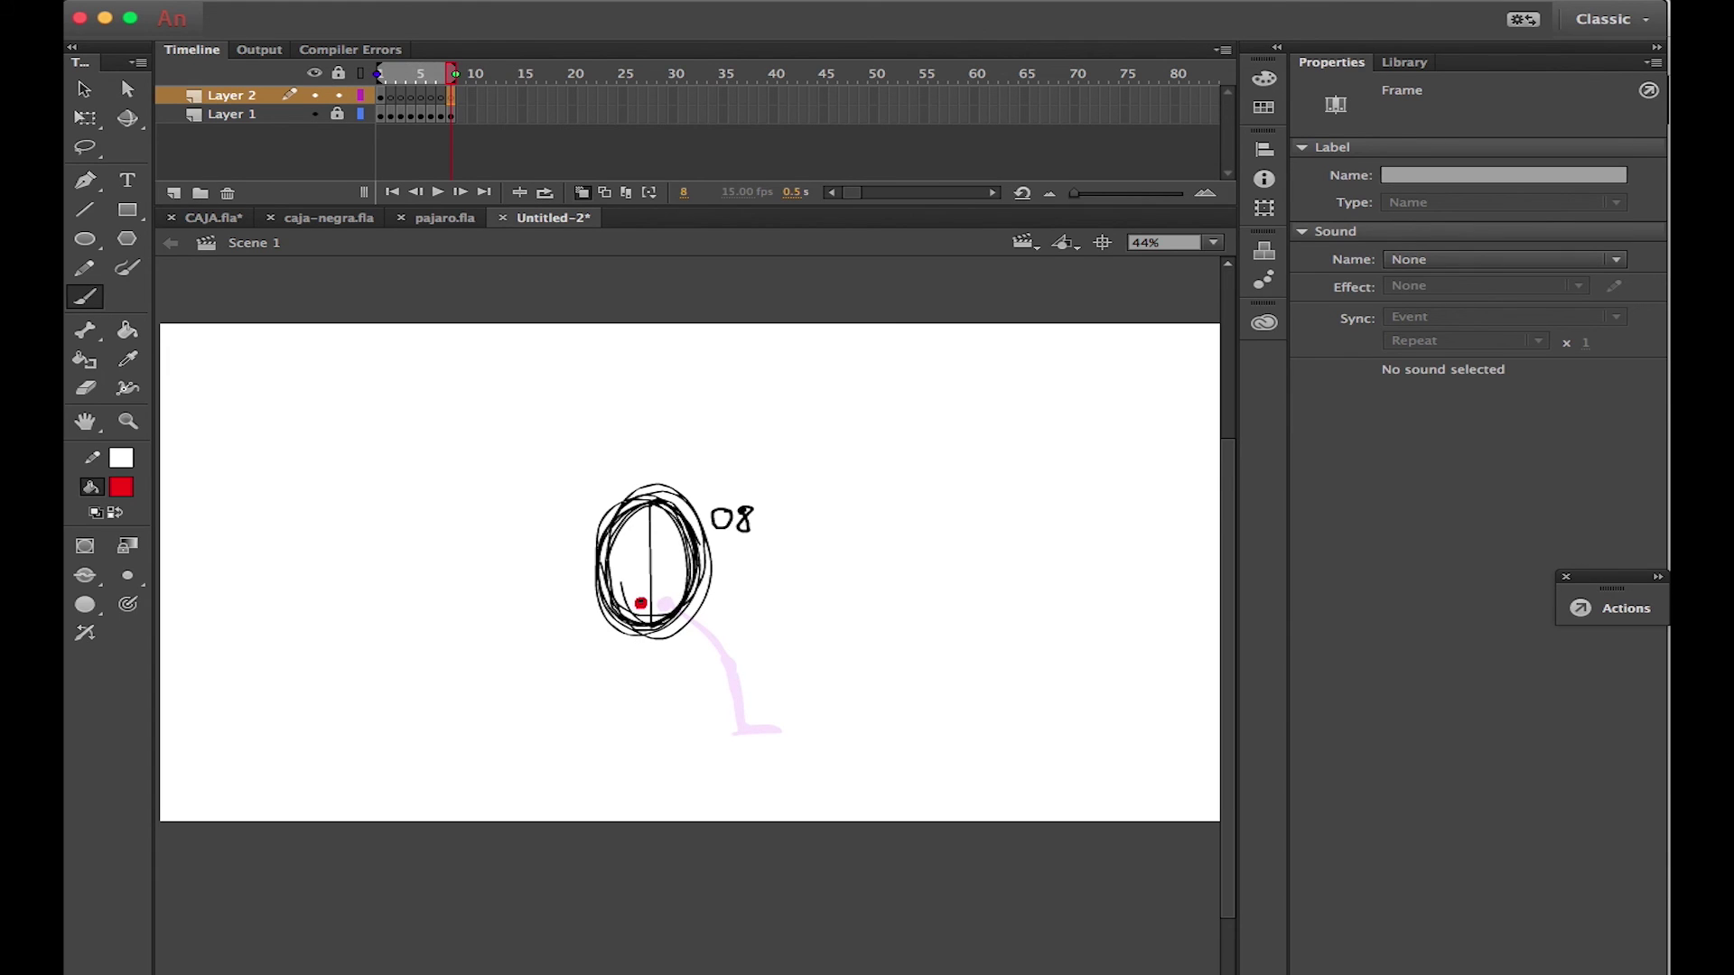
{"action": "left_click_drag", "start_coordinate": [636, 671], "coordinate": [543, 706]}
{"action": "left_click", "coordinate": [412, 96]}
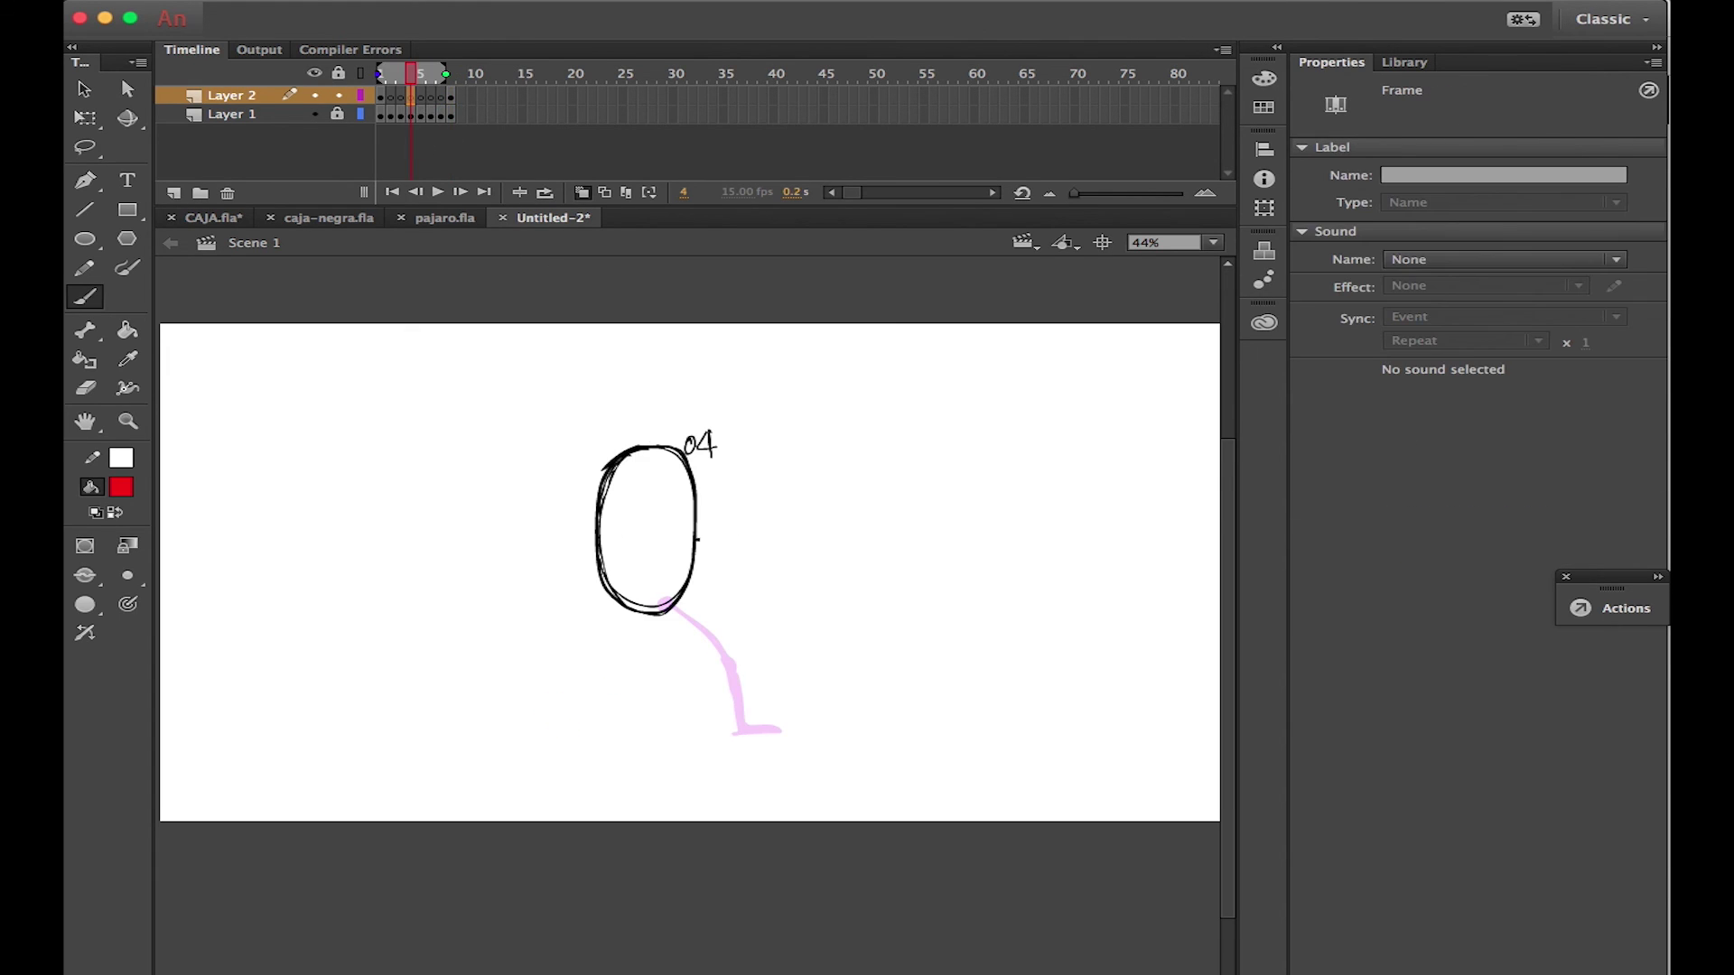
{"action": "mouse_move", "coordinate": [642, 601]}
{"action": "left_mouse_down"}
{"action": "mouse_move", "coordinate": [645, 695]}
{"action": "mouse_move", "coordinate": [657, 734]}
{"action": "mouse_move", "coordinate": [678, 734]}
{"action": "left_mouse_up"}
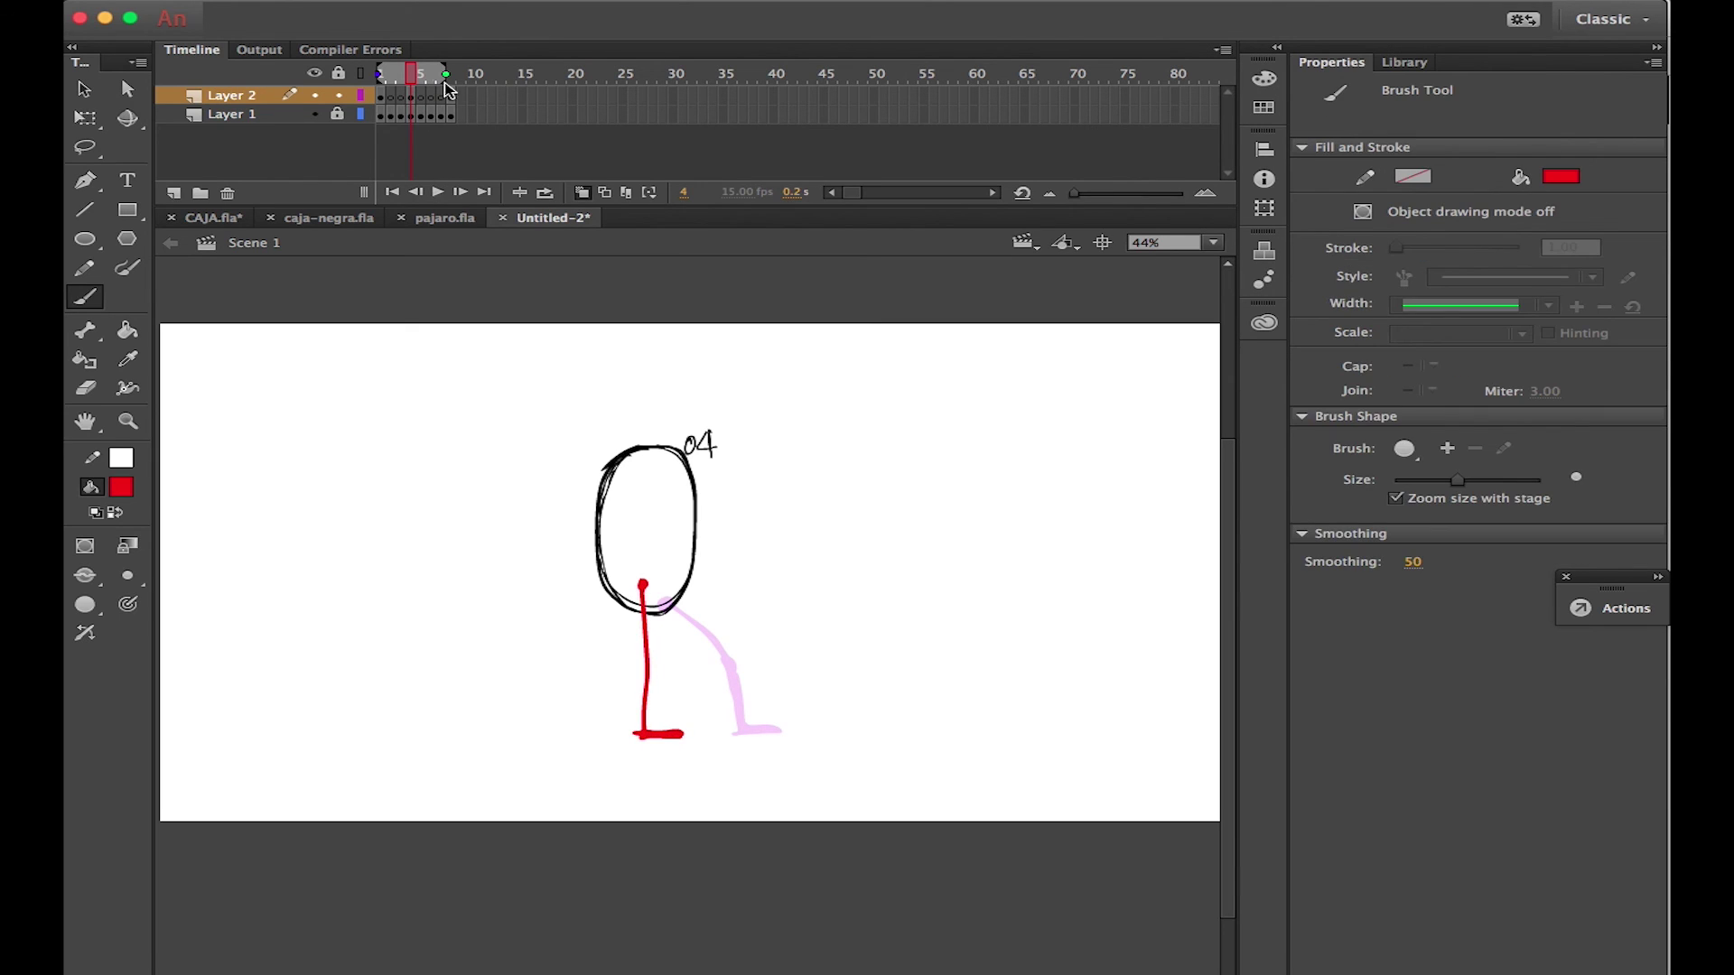
Extend the onion skin range to frame 8 and draw the red leg's in-between positions on frames 2 and 3
{"action": "left_click_drag", "start_coordinate": [446, 74], "coordinate": [456, 74]}
{"action": "left_click", "coordinate": [390, 96]}
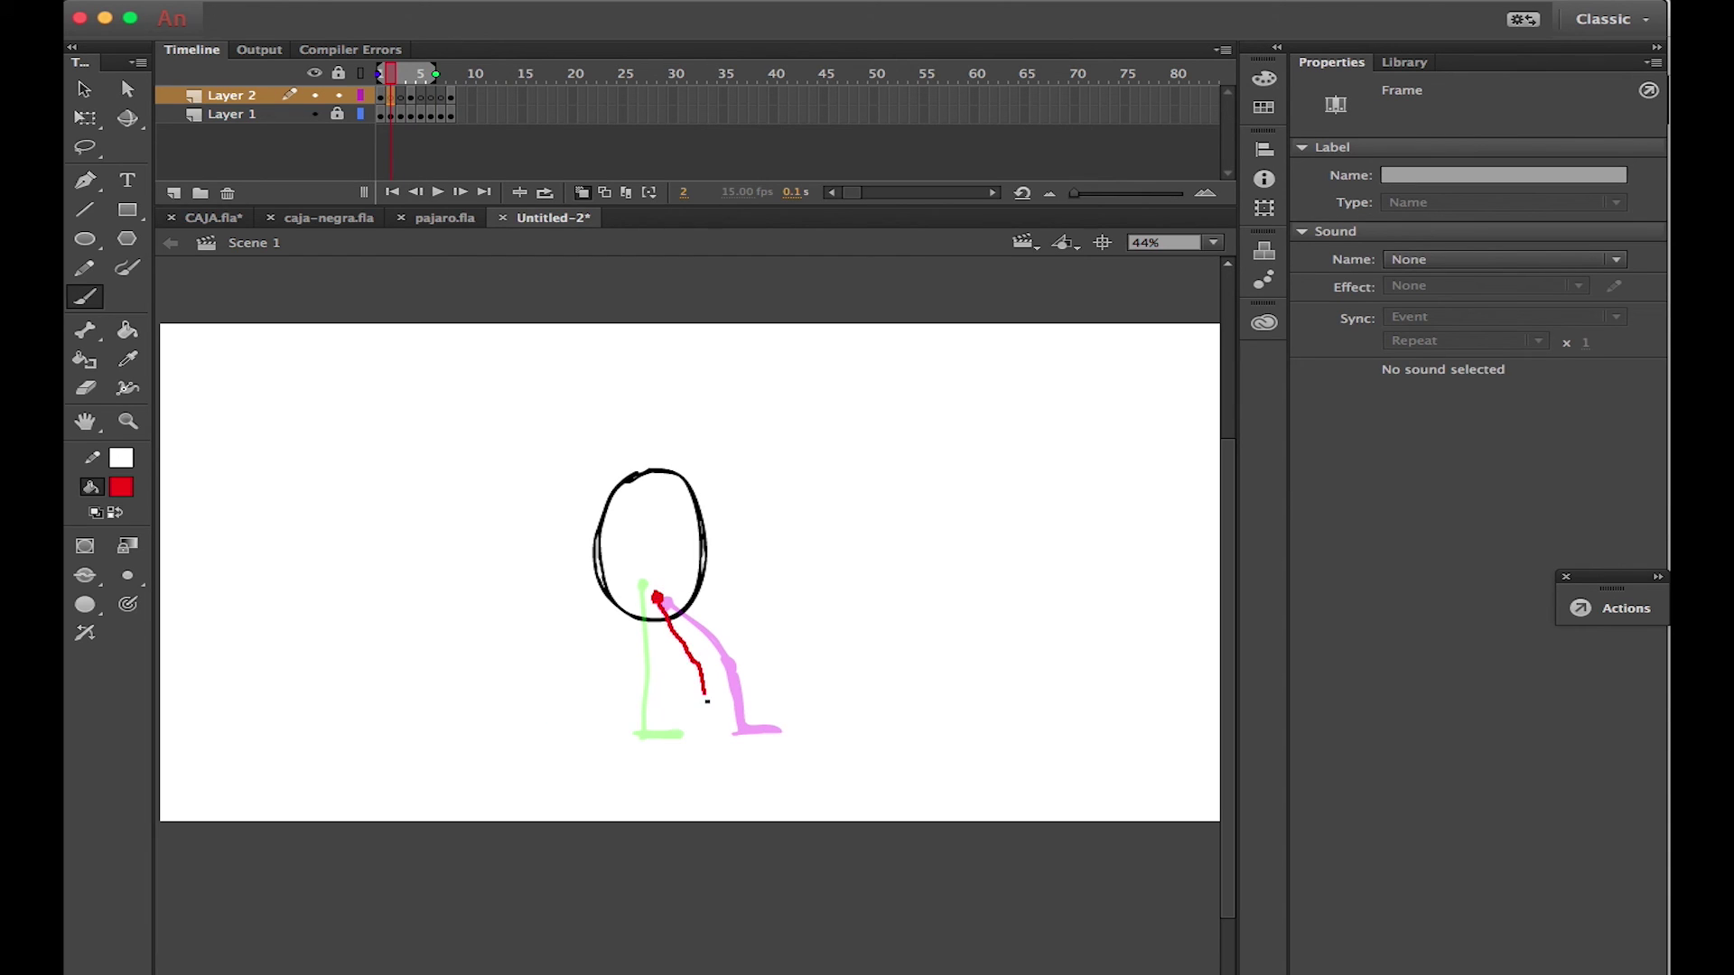
{"action": "mouse_move", "coordinate": [710, 734]}
{"action": "left_mouse_down"}
{"action": "mouse_move", "coordinate": [690, 655]}
{"action": "mouse_move", "coordinate": [707, 731]}
{"action": "left_mouse_up"}
{"action": "left_click", "coordinate": [401, 95]}
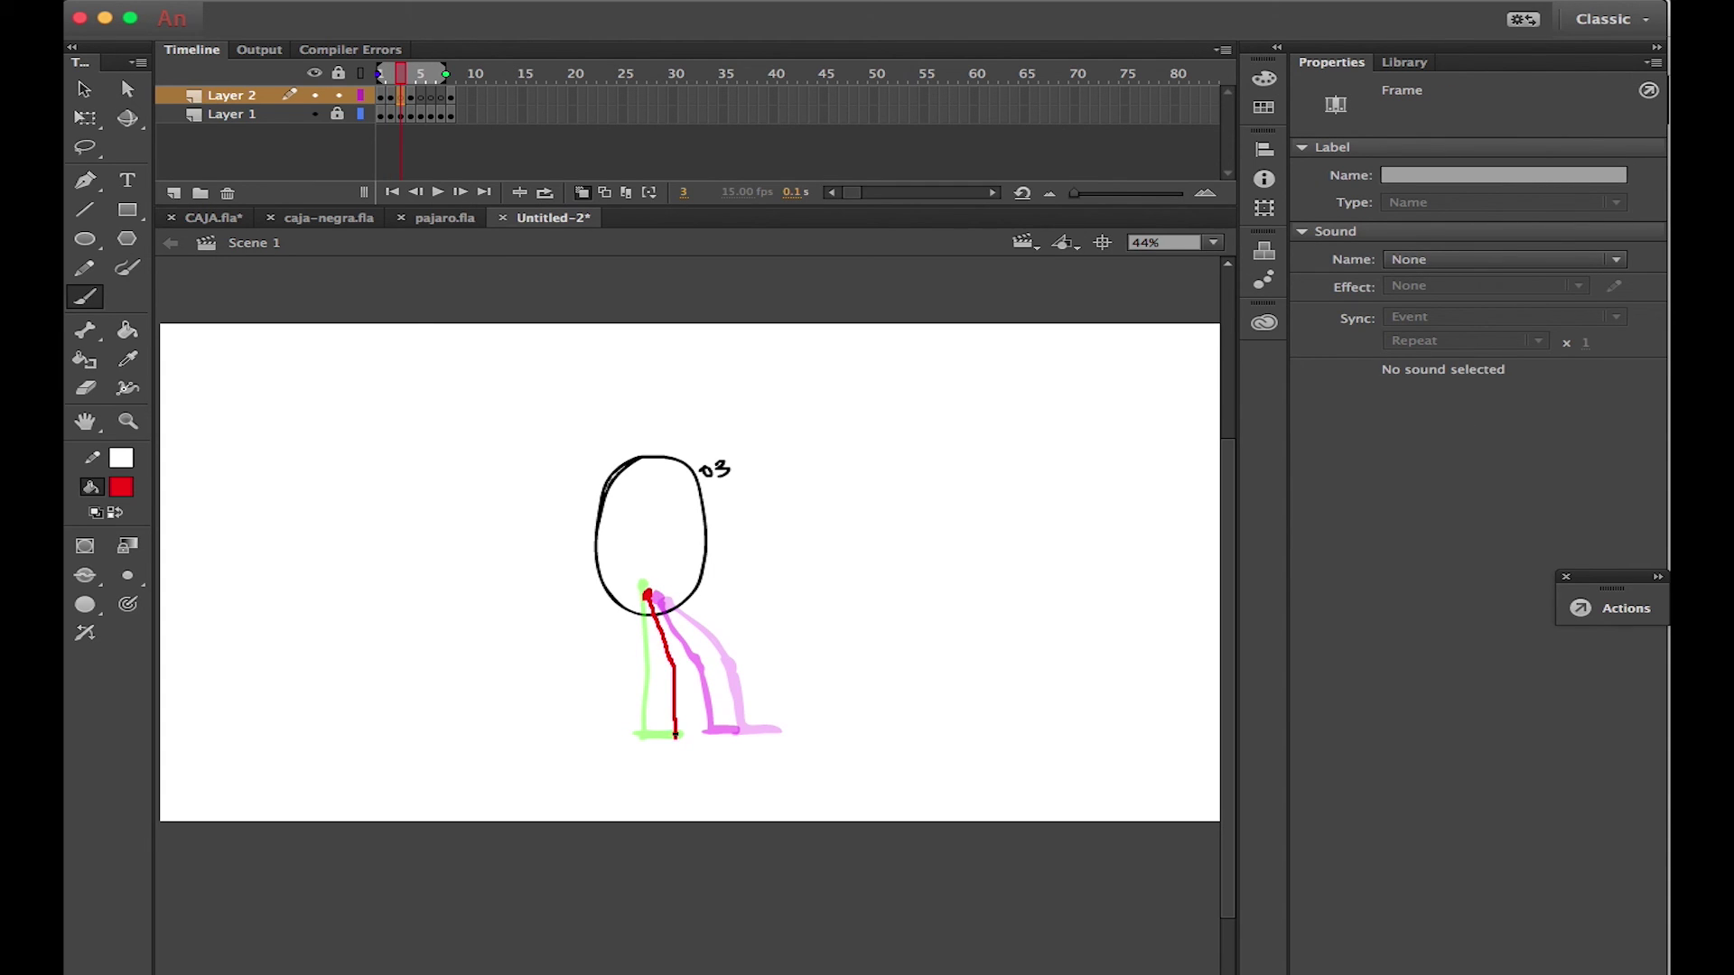
Start the onion skin range at frame 3 and draw the red leg slightly behind the vertical pose on frame 5
{"action": "key", "text": "period"}
{"action": "key", "text": "period"}
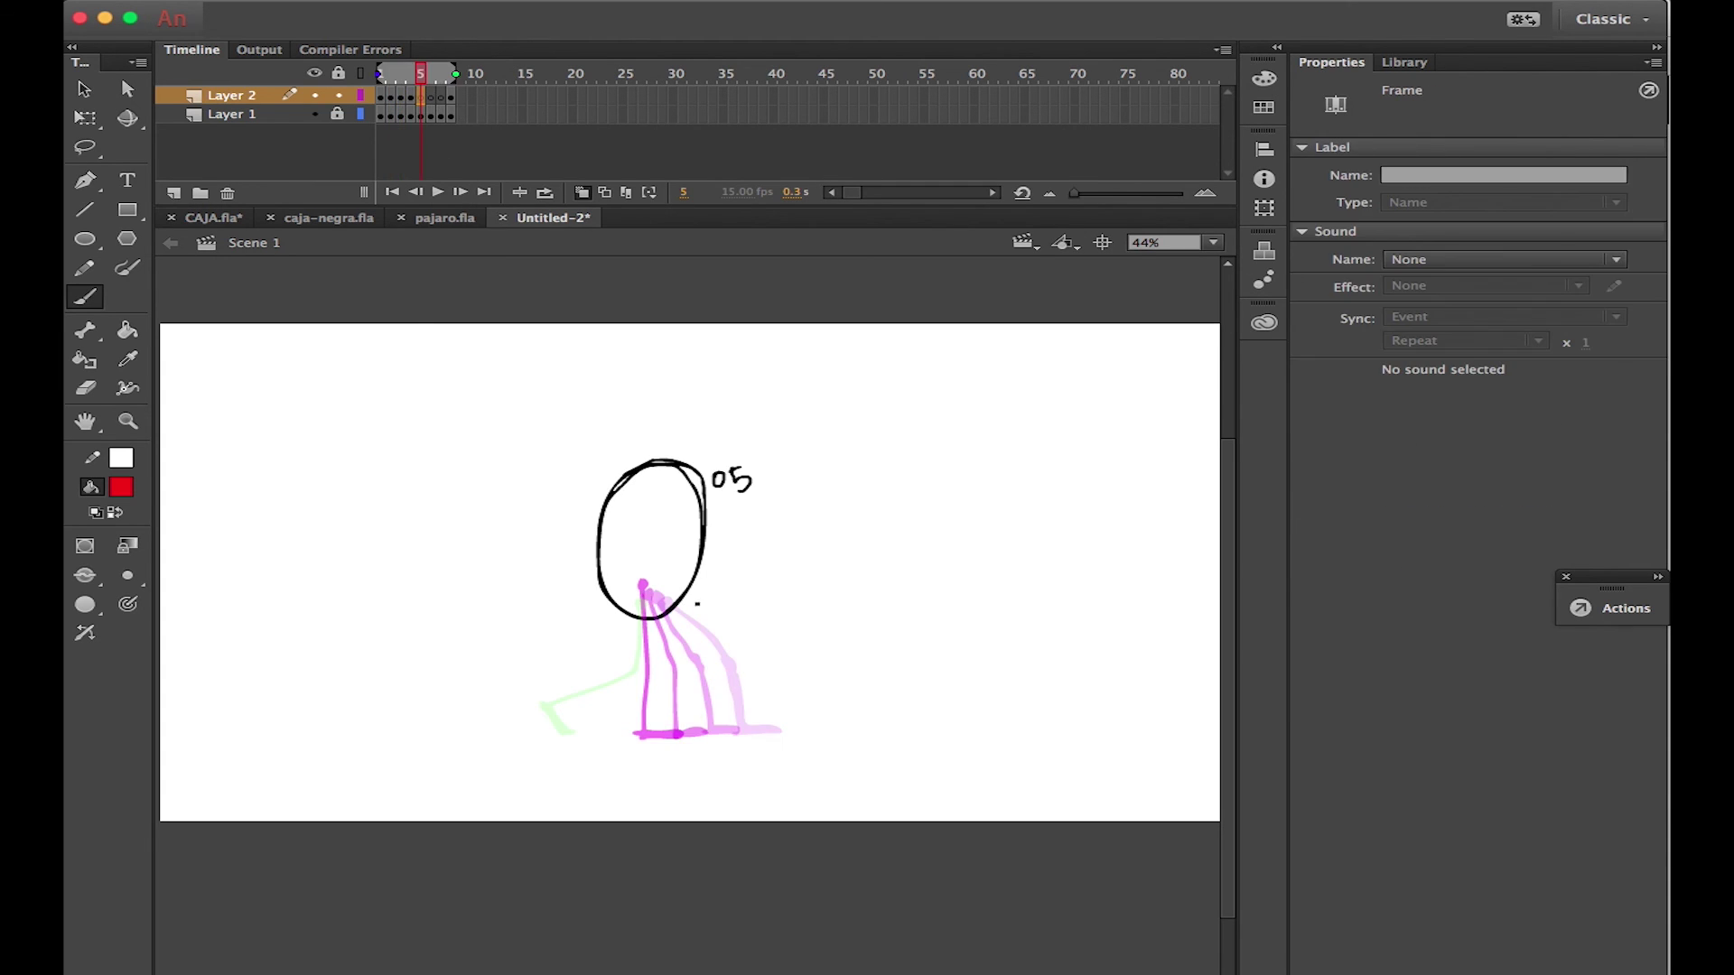
{"action": "left_click", "coordinate": [438, 95]}
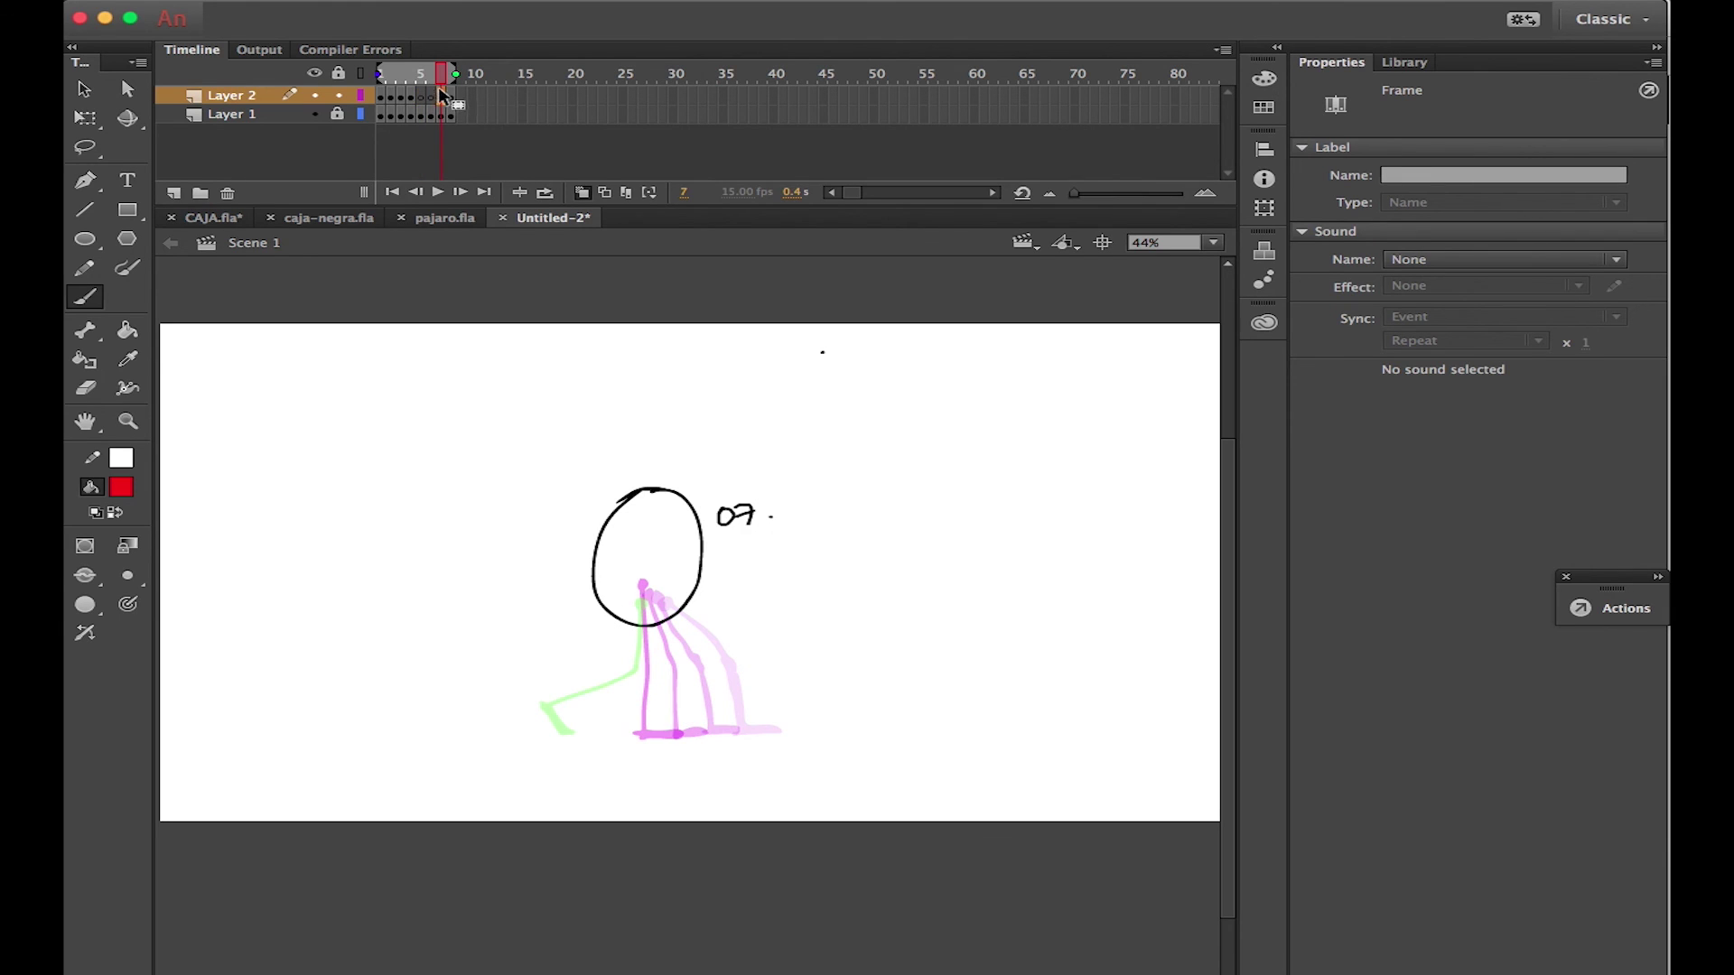
{"action": "key", "text": "comma"}
{"action": "key", "text": "comma"}
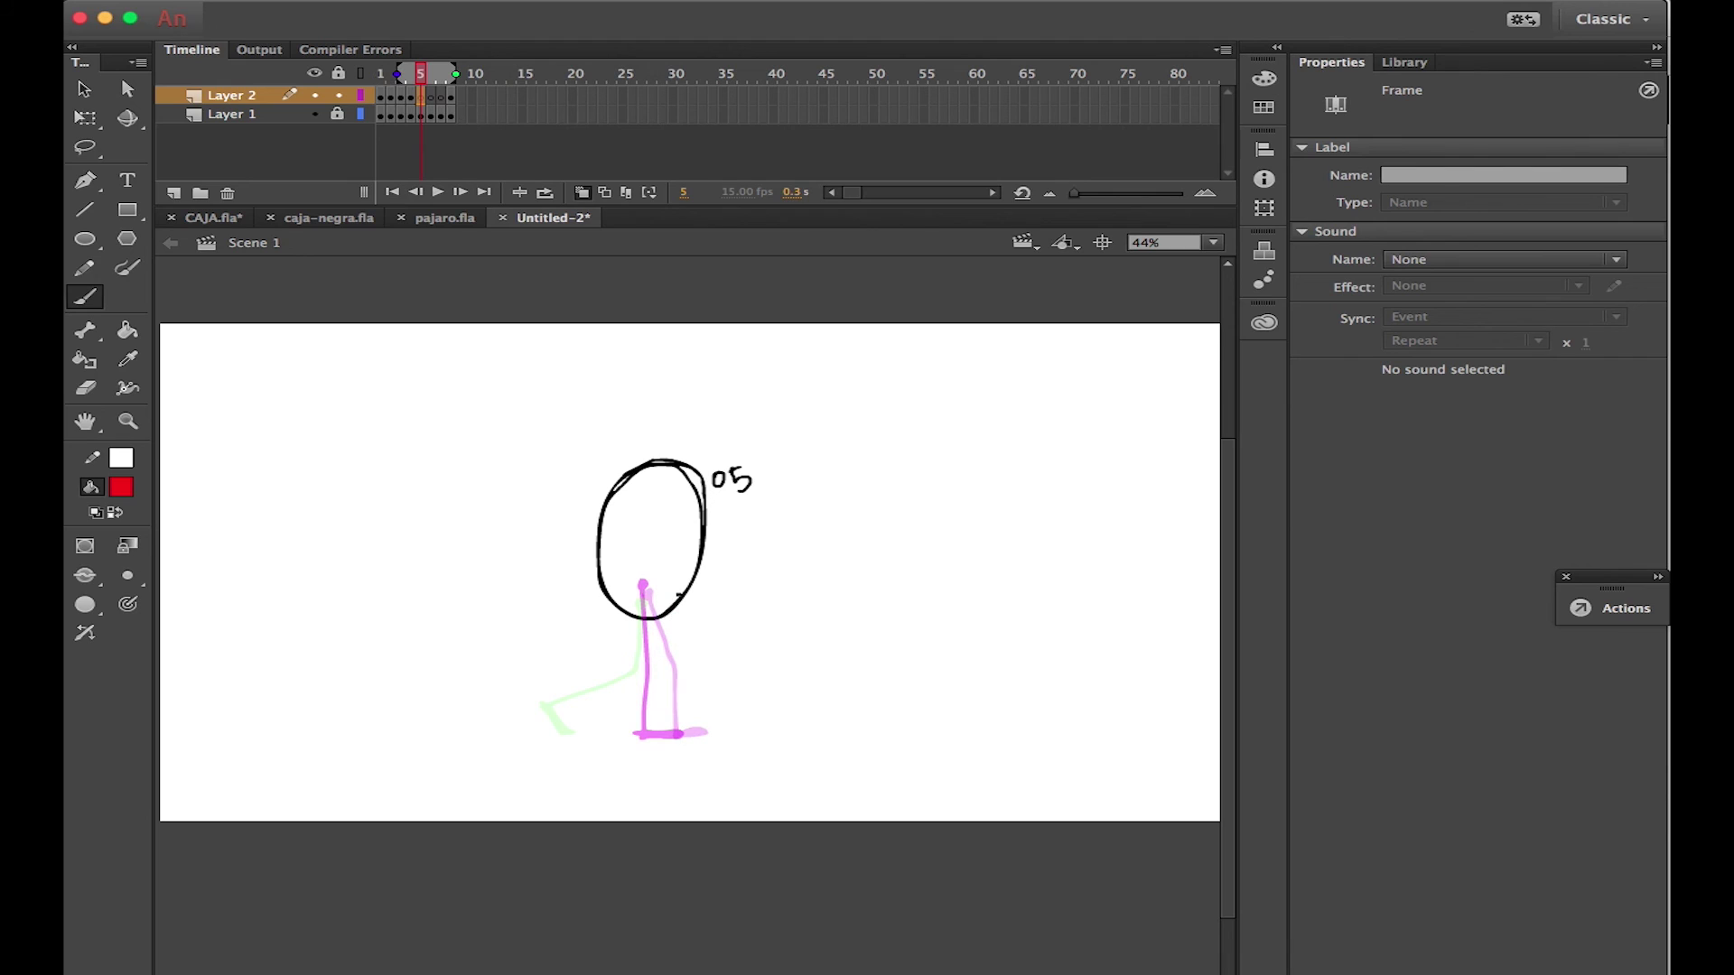
{"action": "left_click", "coordinate": [337, 114]}
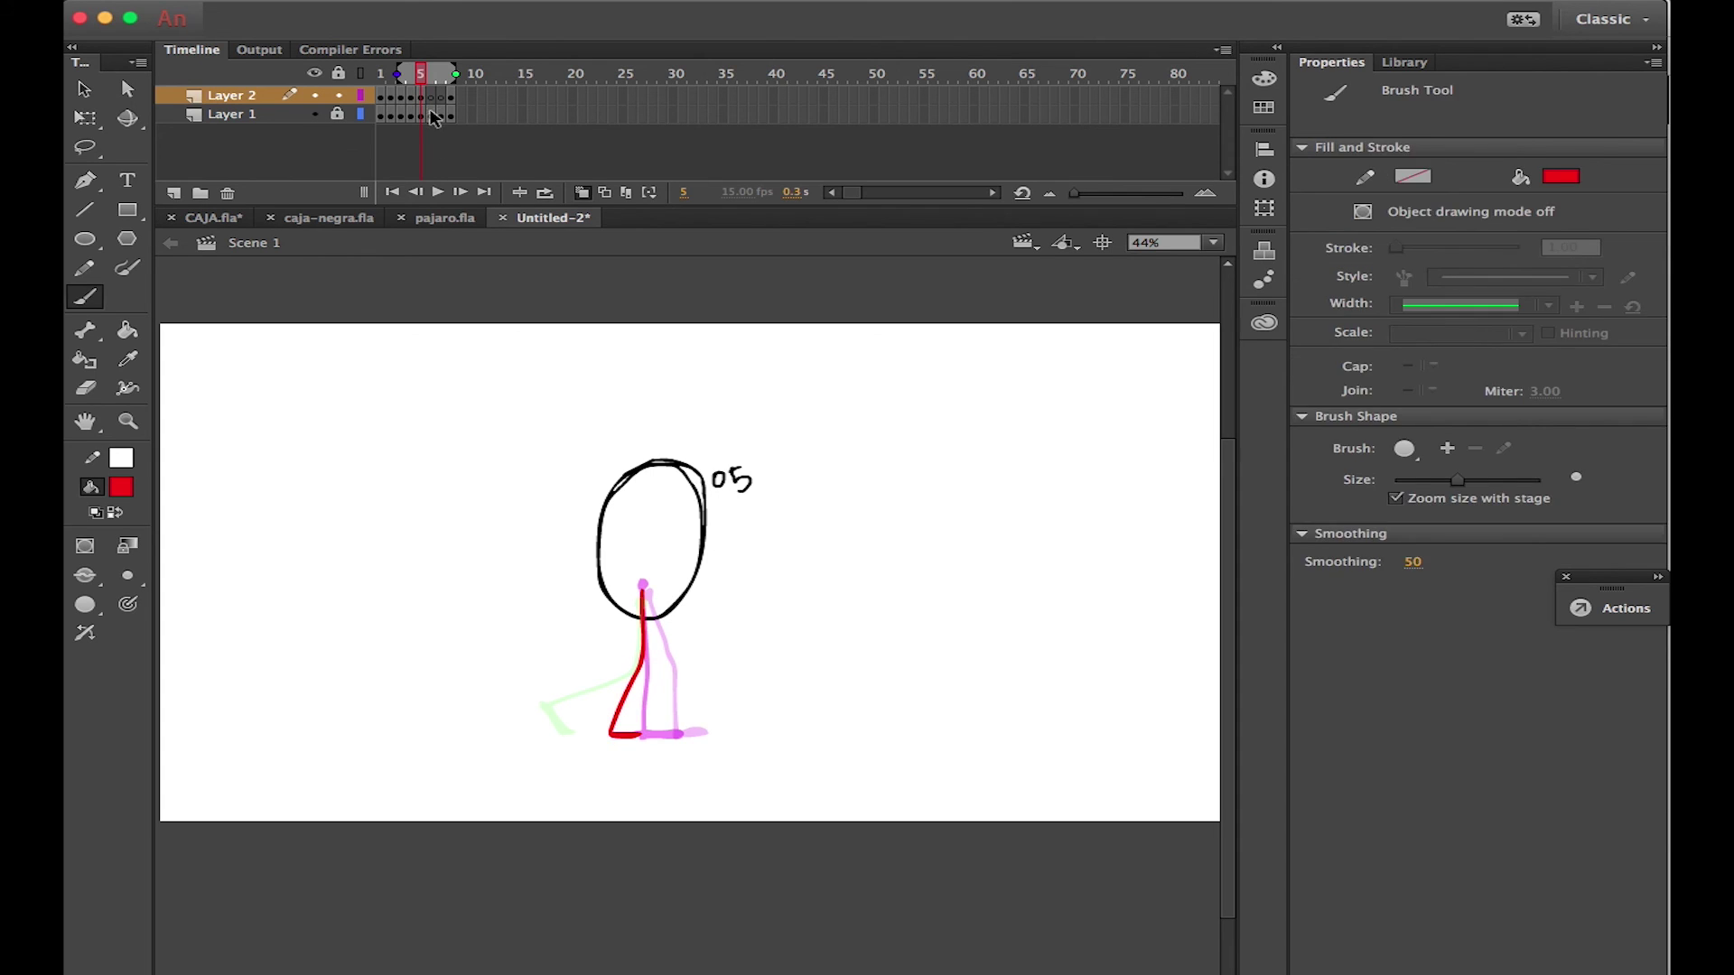
Draw the red leg swinging progressively backward on frames 6 and 7 of Layer 2
{"action": "key", "text": "period"}
{"action": "mouse_move", "coordinate": [640, 589]}
{"action": "left_mouse_down"}
{"action": "mouse_move", "coordinate": [646, 656]}
{"action": "mouse_move", "coordinate": [585, 731]}
{"action": "left_mouse_up"}
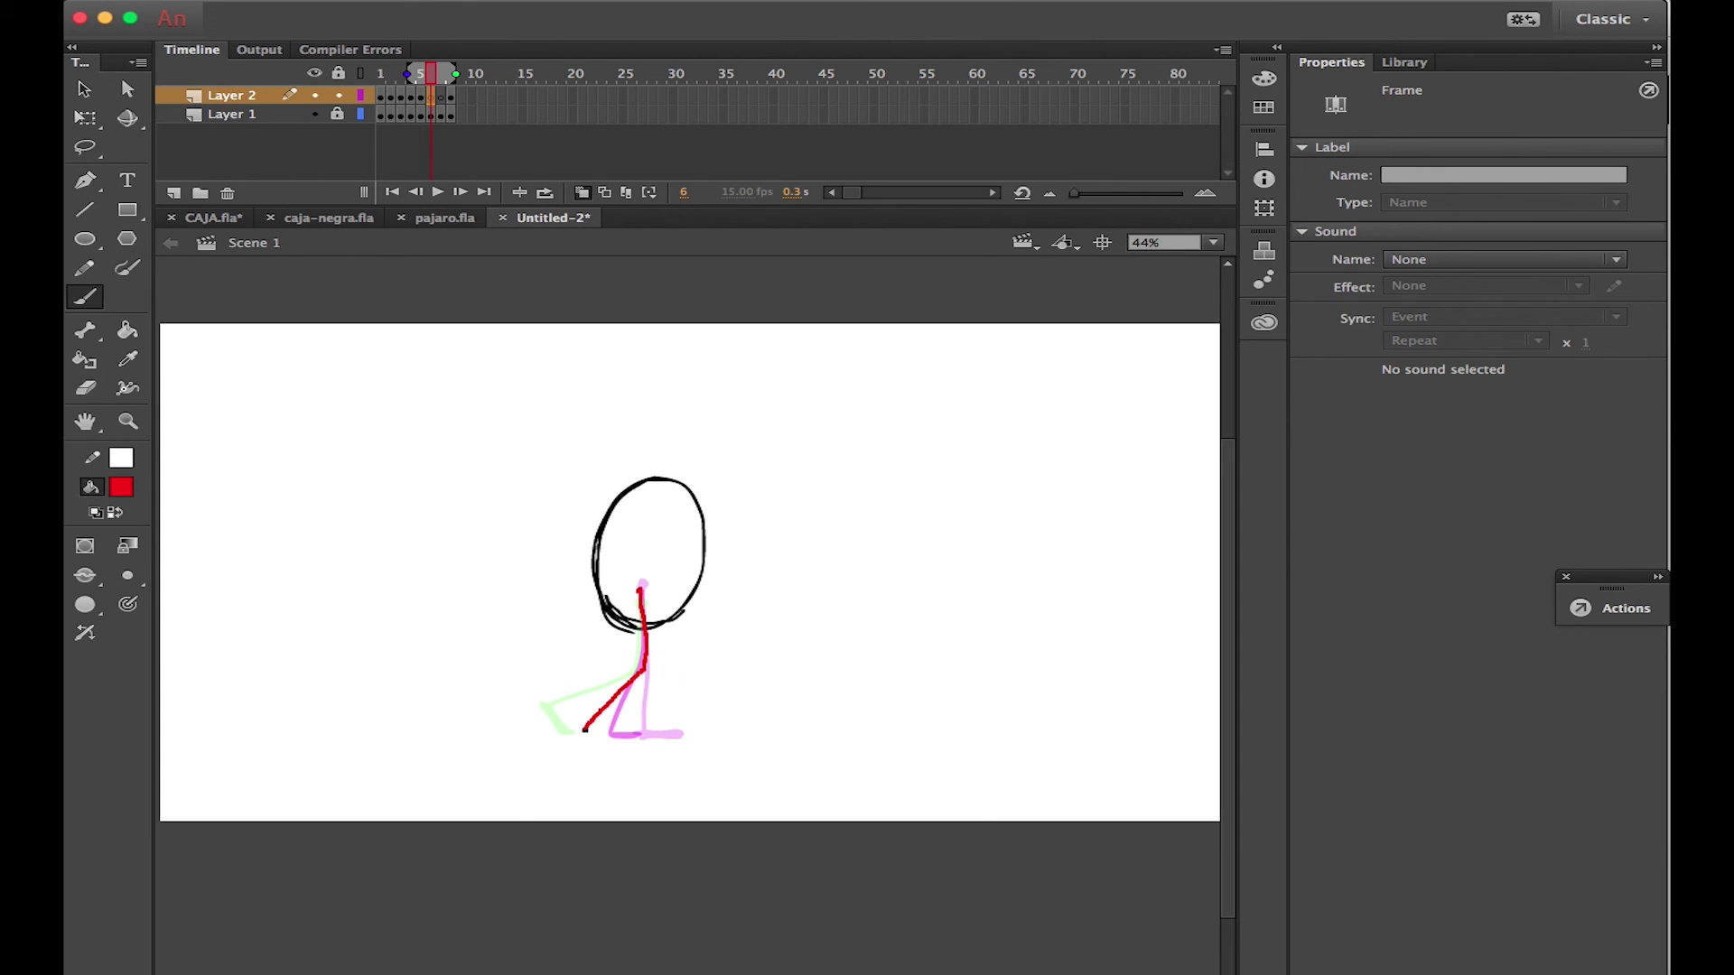
{"action": "left_click", "coordinate": [441, 96]}
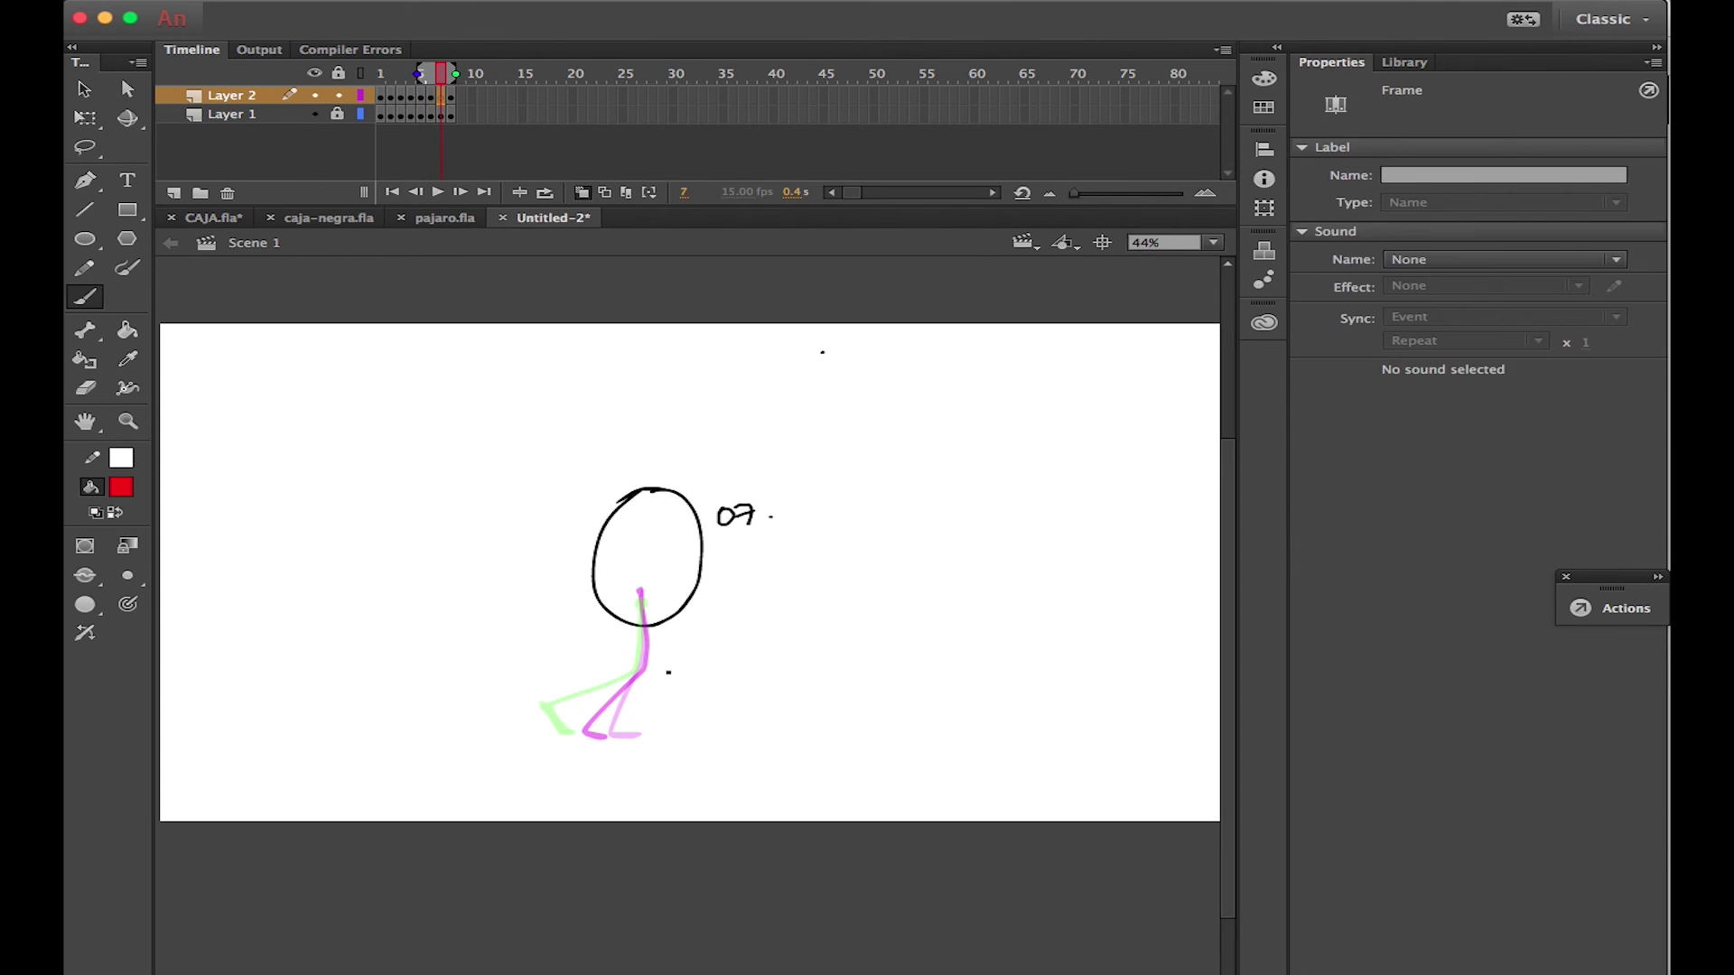
{"action": "mouse_move", "coordinate": [641, 610]}
{"action": "left_mouse_down"}
{"action": "mouse_move", "coordinate": [641, 666]}
{"action": "mouse_move", "coordinate": [589, 703]}
{"action": "left_mouse_up"}
Turn off onion skinning, return to frame 1, preview the leg animation as a test movie, and close the preview
{"action": "left_click", "coordinate": [582, 192]}
{"action": "left_click_drag", "start_coordinate": [443, 72], "coordinate": [374, 85]}
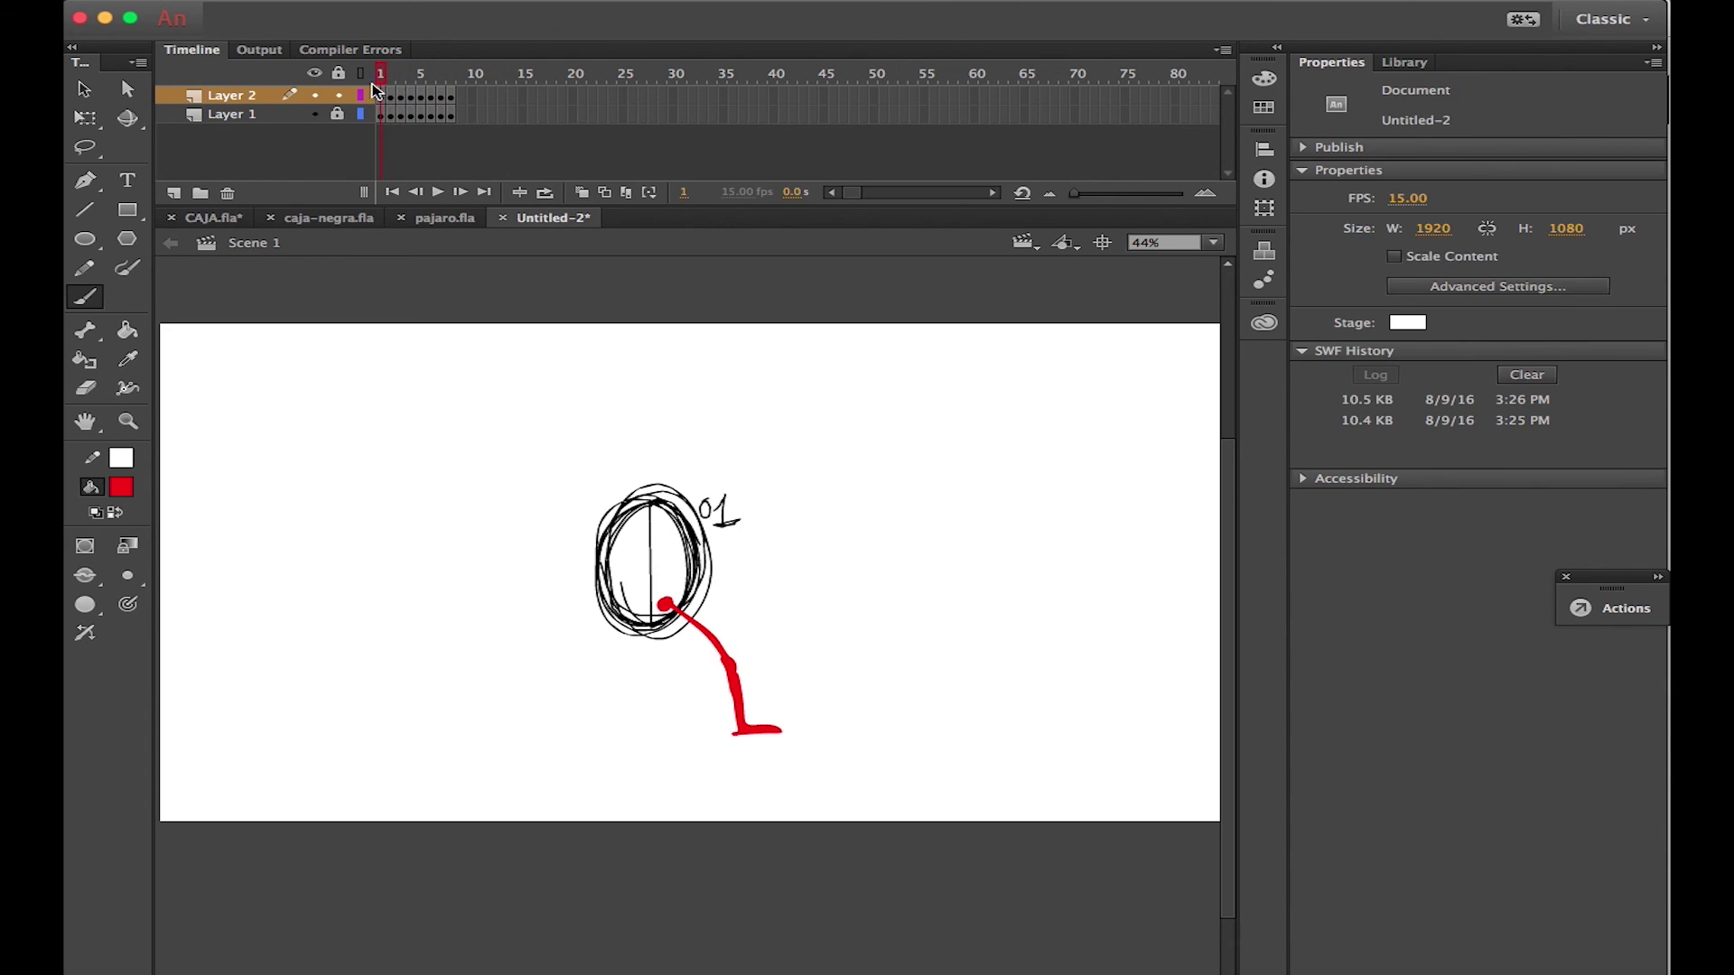
{"action": "key", "text": "super+Return"}
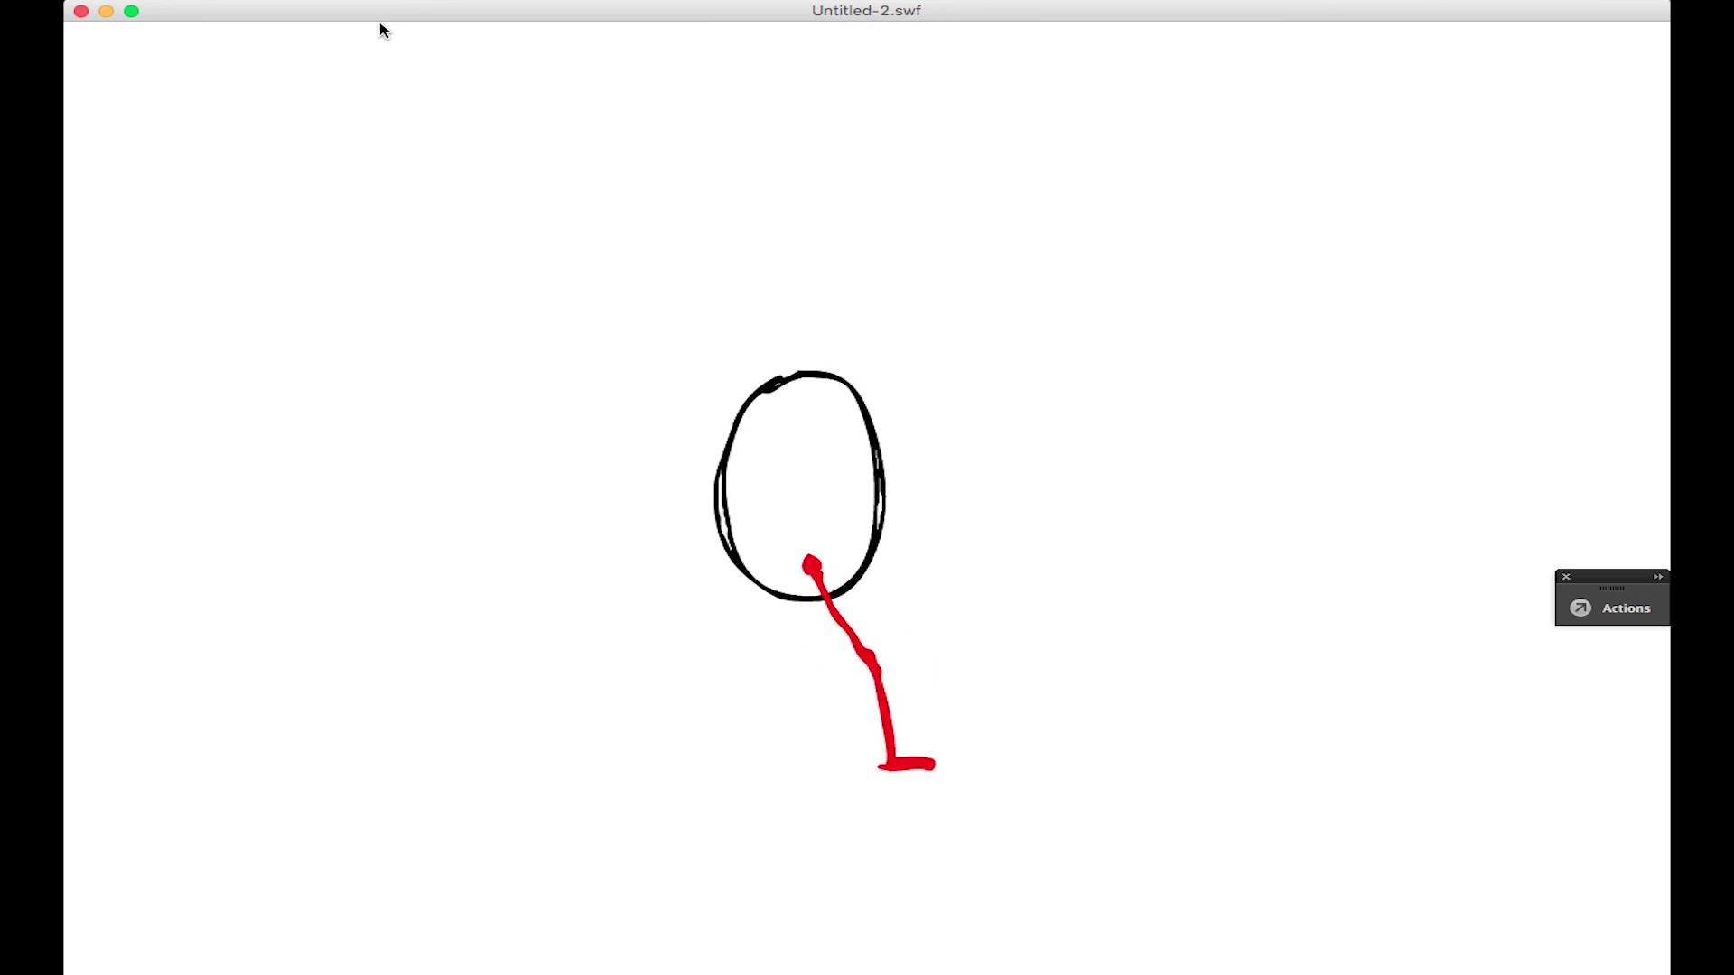
{"action": "left_click", "coordinate": [80, 11]}
Add a third layer above Layer 2 with blank keyframes on frames 1 to 8, and go to frame 1
{"action": "left_click", "coordinate": [414, 76]}
{"action": "mouse_move", "coordinate": [414, 76]}
{"action": "left_mouse_down"}
{"action": "mouse_move", "coordinate": [451, 77]}
{"action": "mouse_move", "coordinate": [381, 77]}
{"action": "mouse_move", "coordinate": [451, 79]}
{"action": "left_mouse_up"}
{"action": "left_click", "coordinate": [185, 186]}
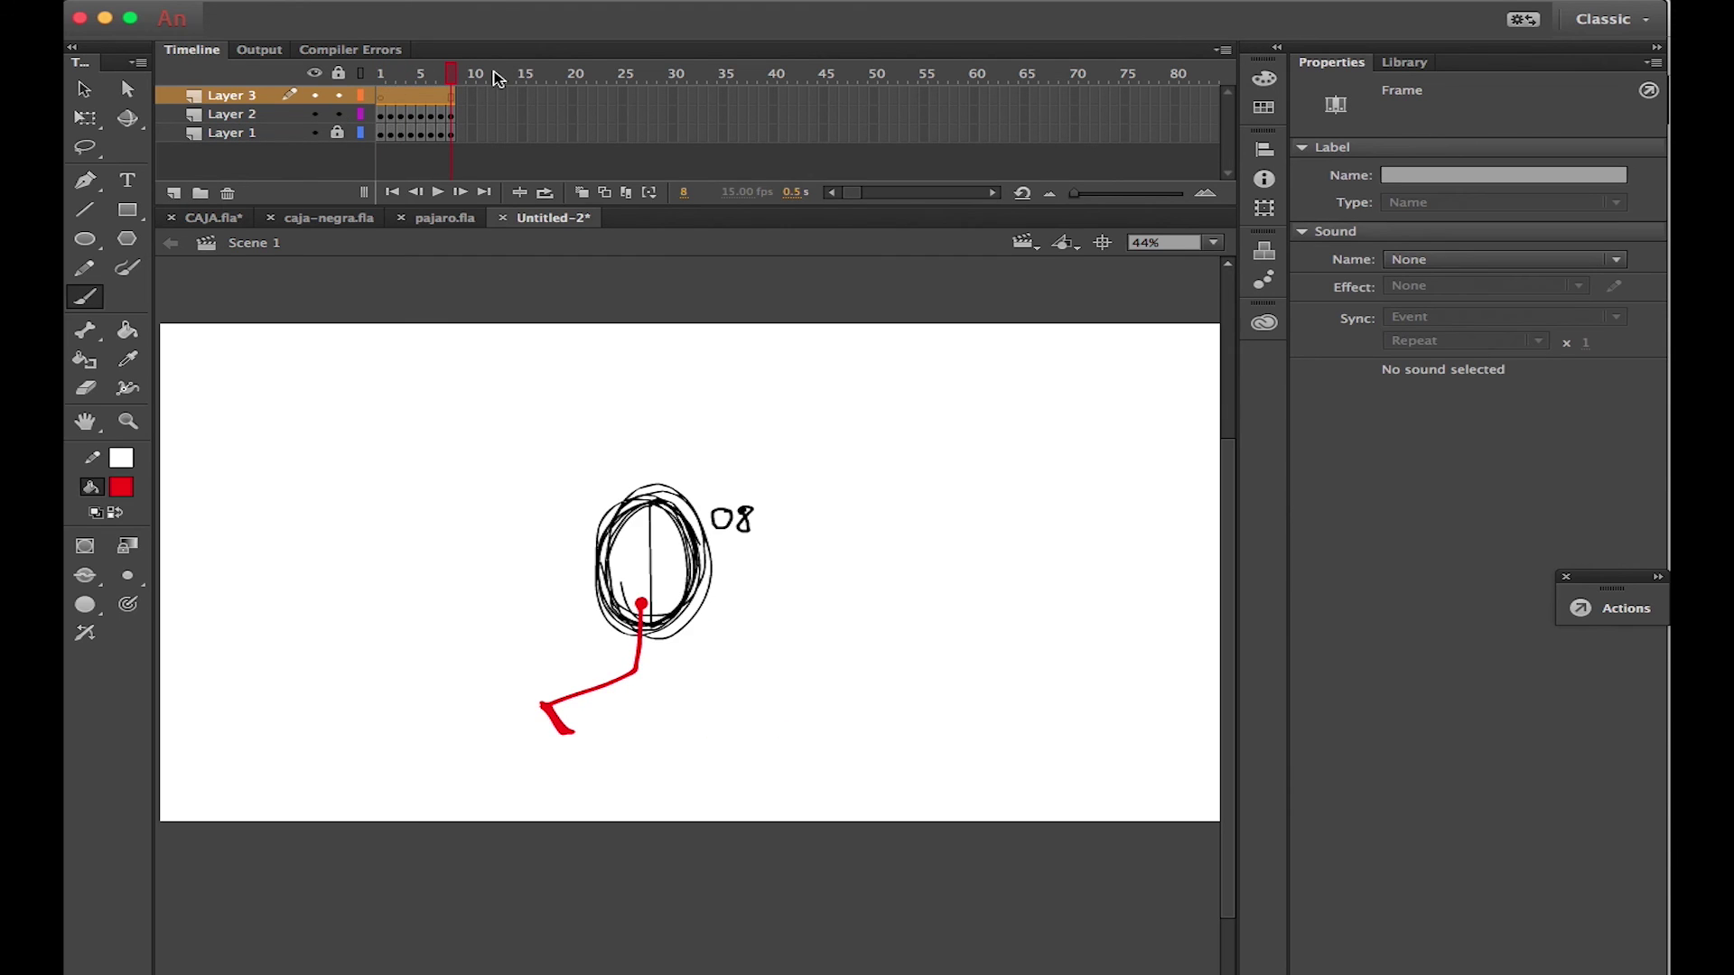
{"action": "left_click", "coordinate": [380, 74]}
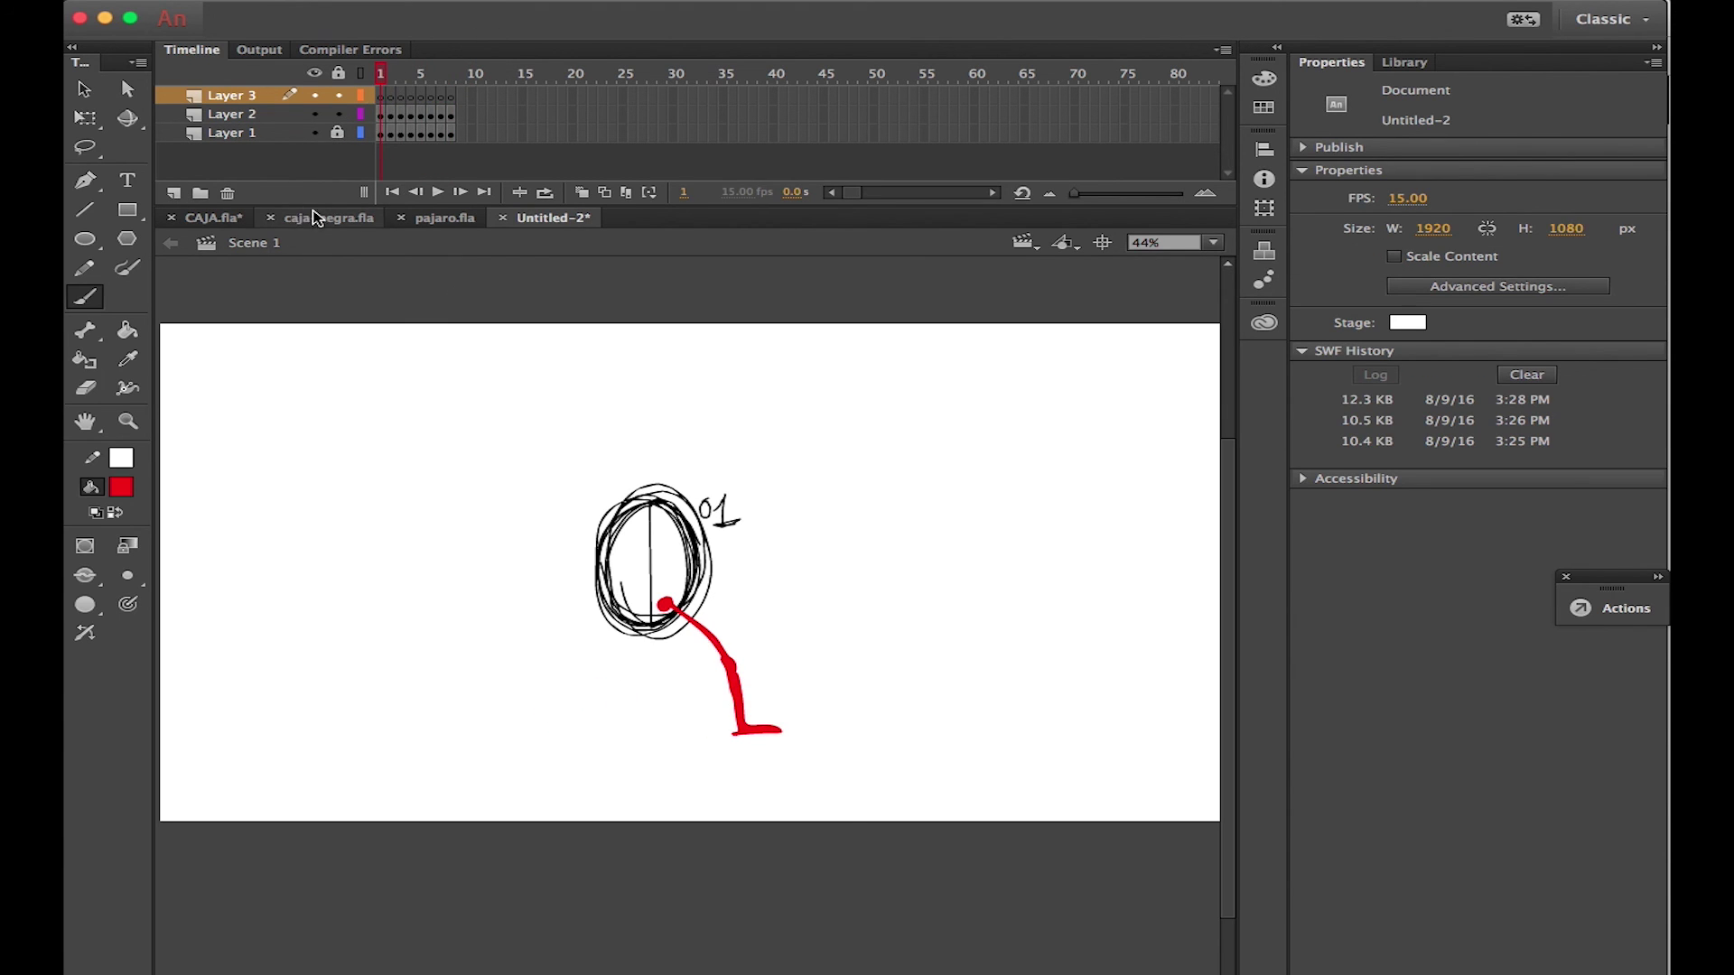
Set the brush color to dark green and draw the second leg bent backward on frame 1 of Layer 3
{"action": "left_click", "coordinate": [121, 487]}
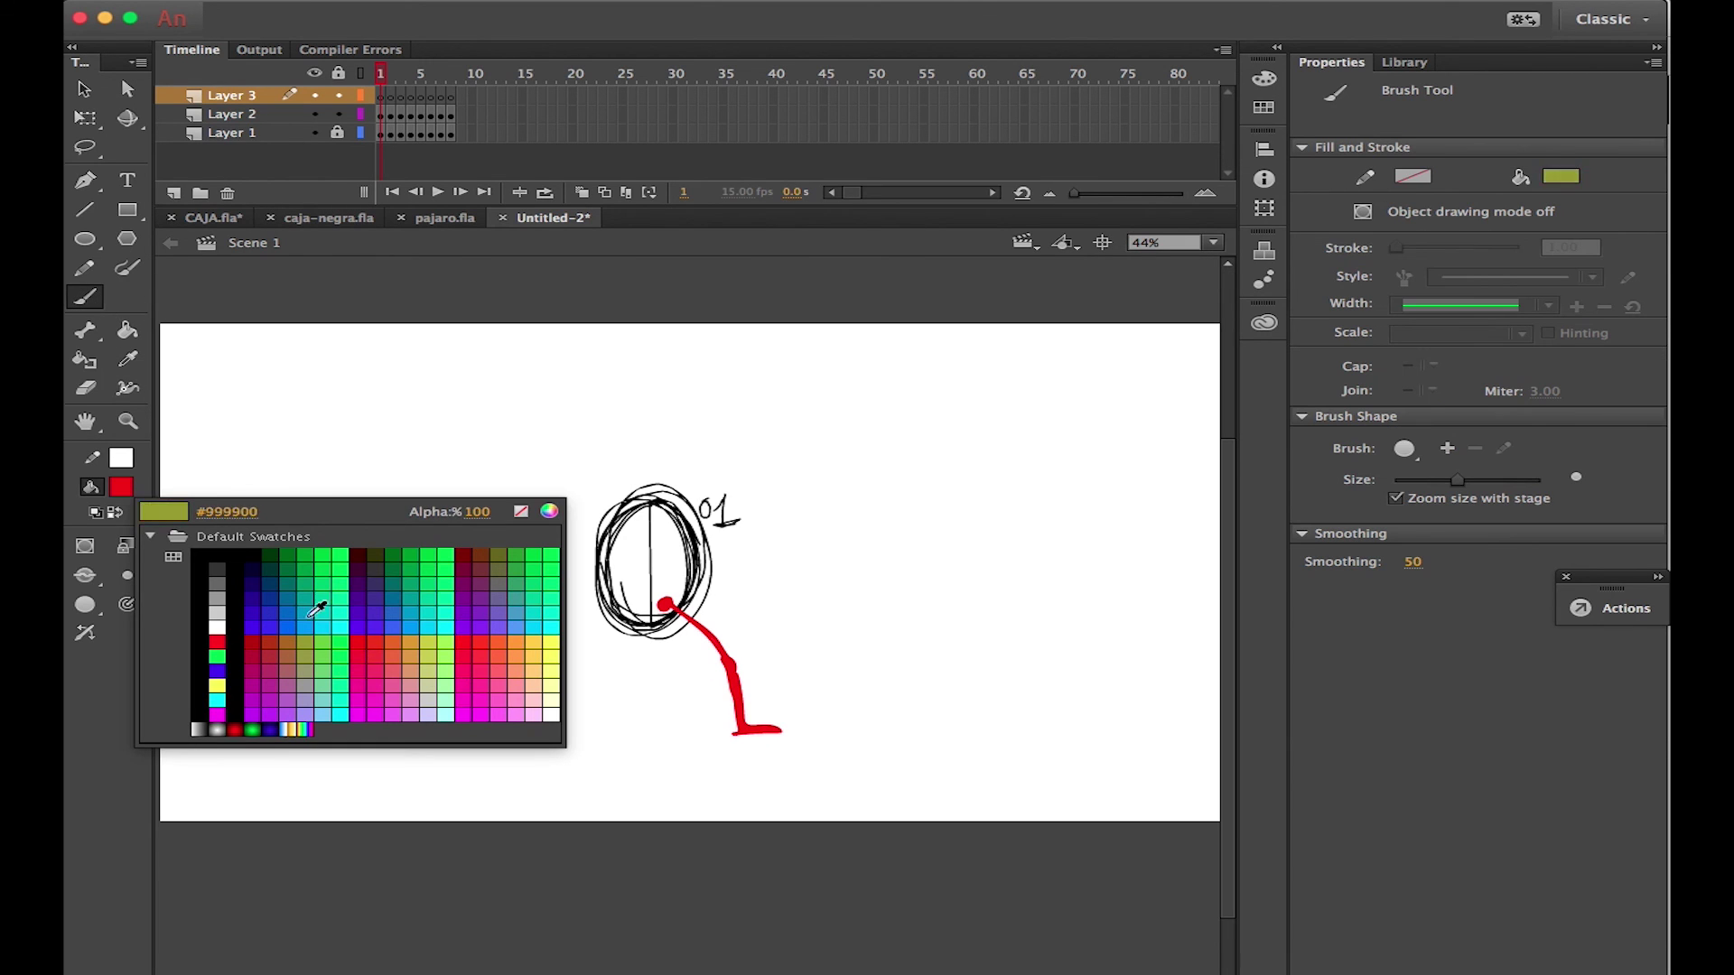
{"action": "left_click", "coordinate": [283, 553]}
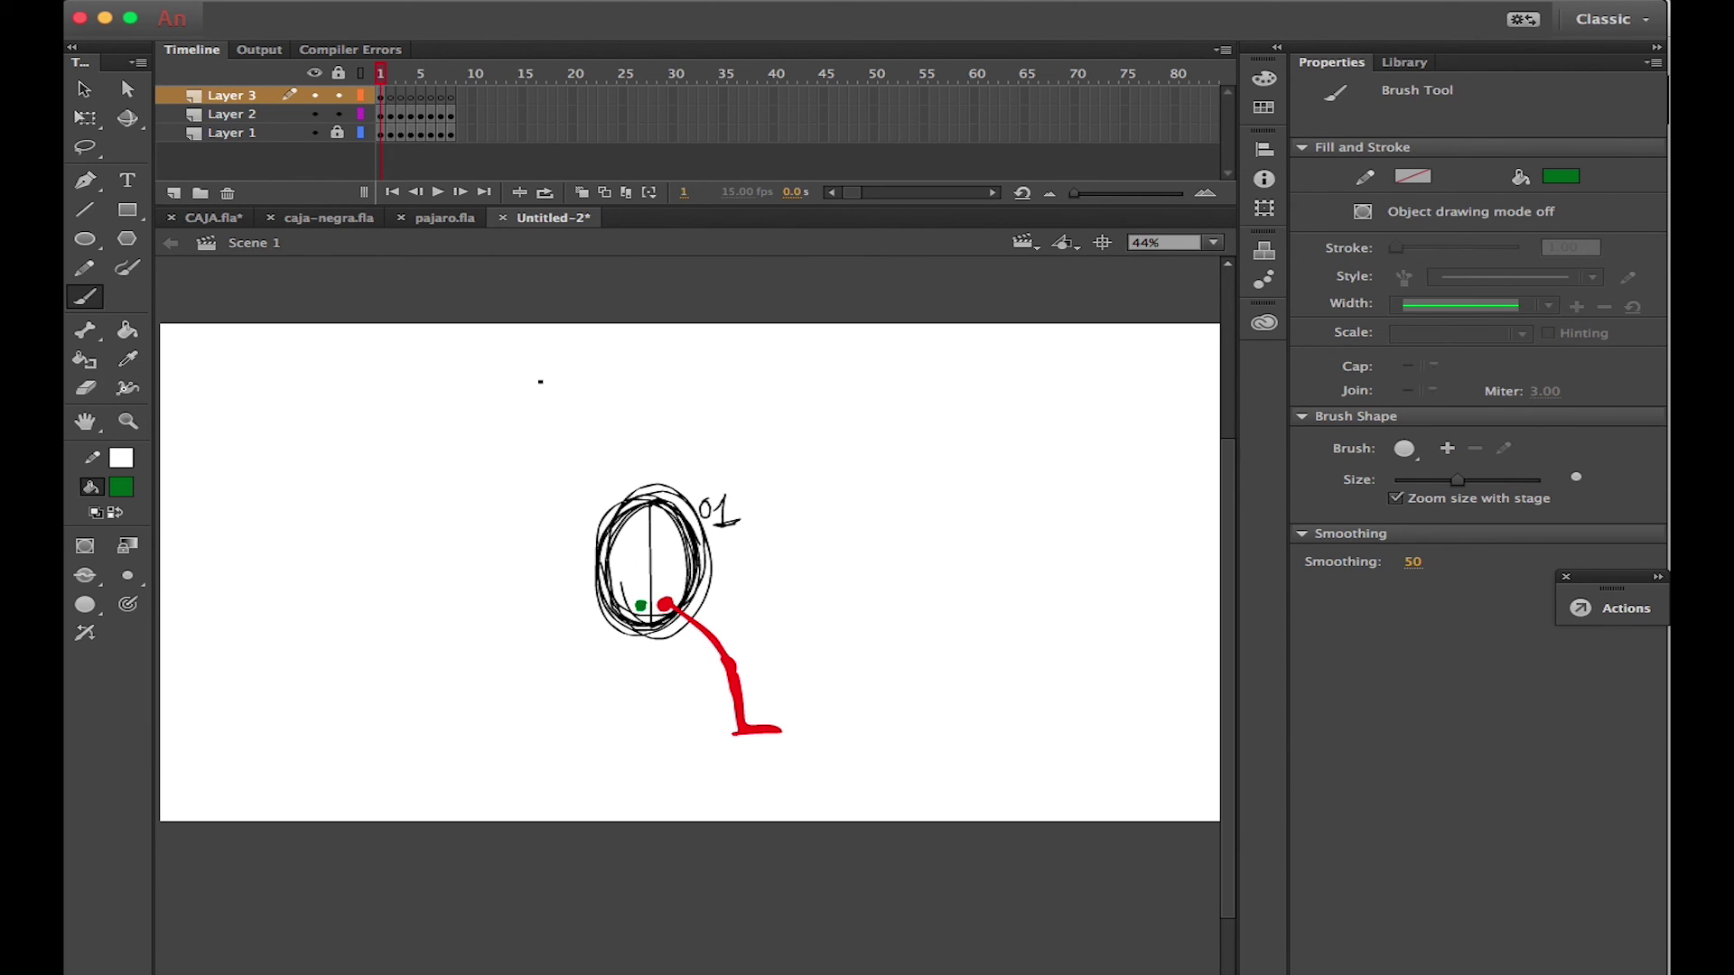
{"action": "left_click", "coordinate": [450, 78]}
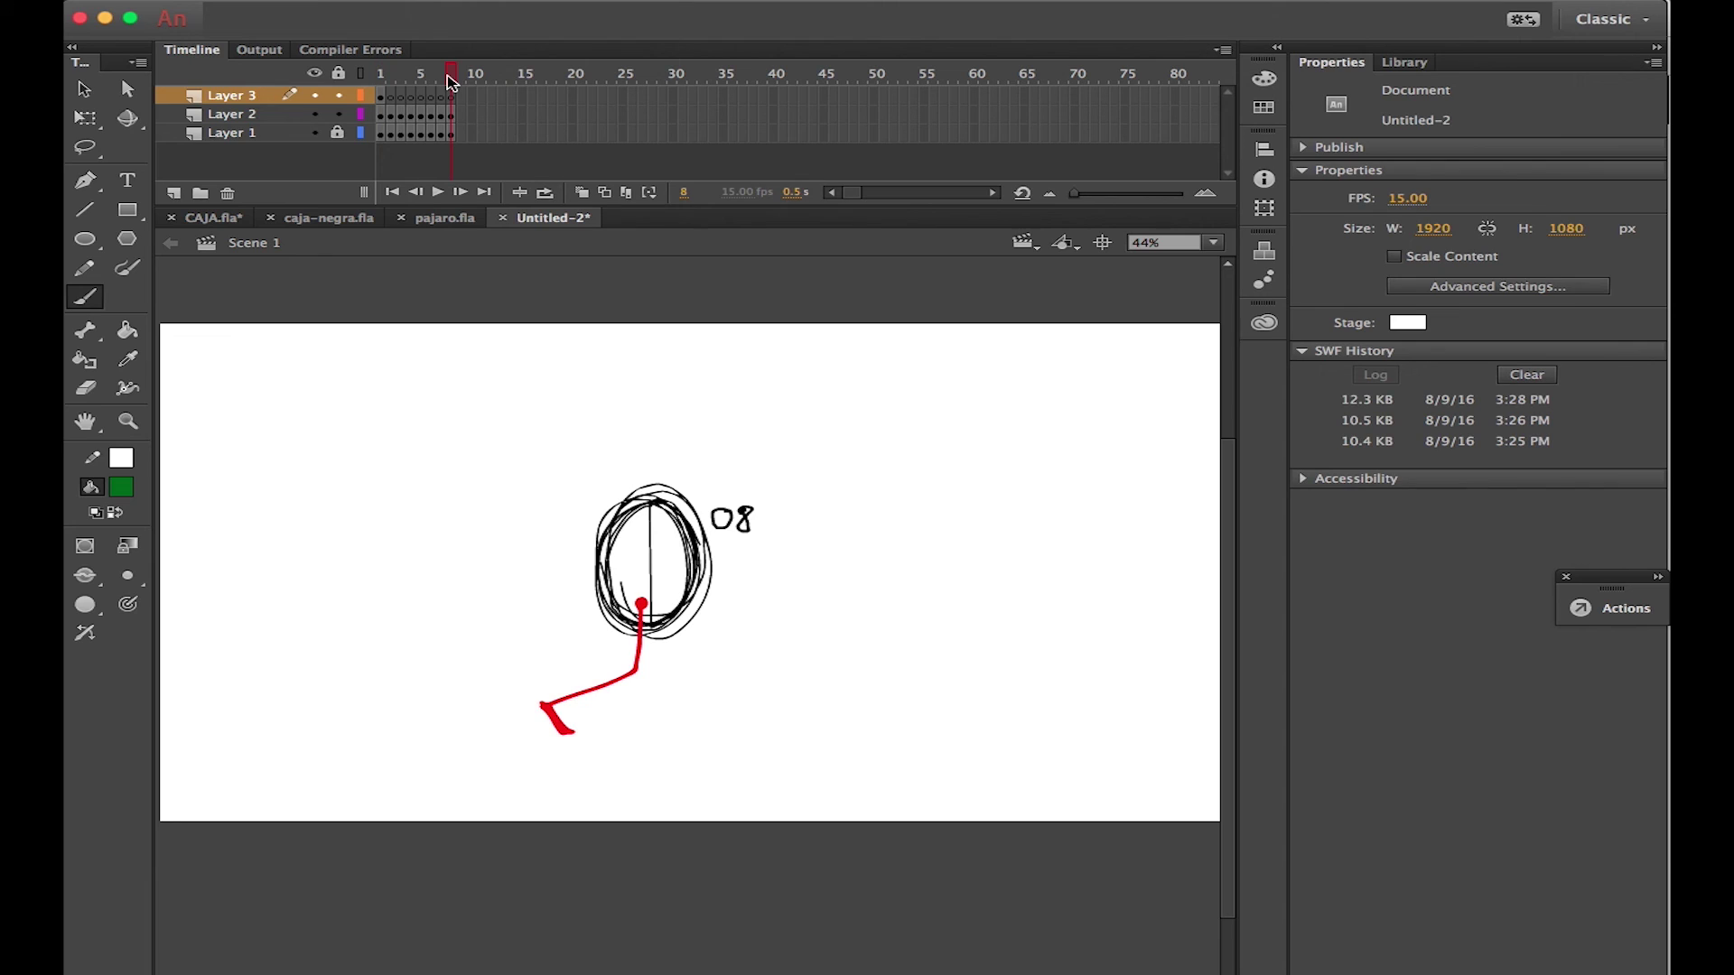
{"action": "left_click", "coordinate": [381, 96]}
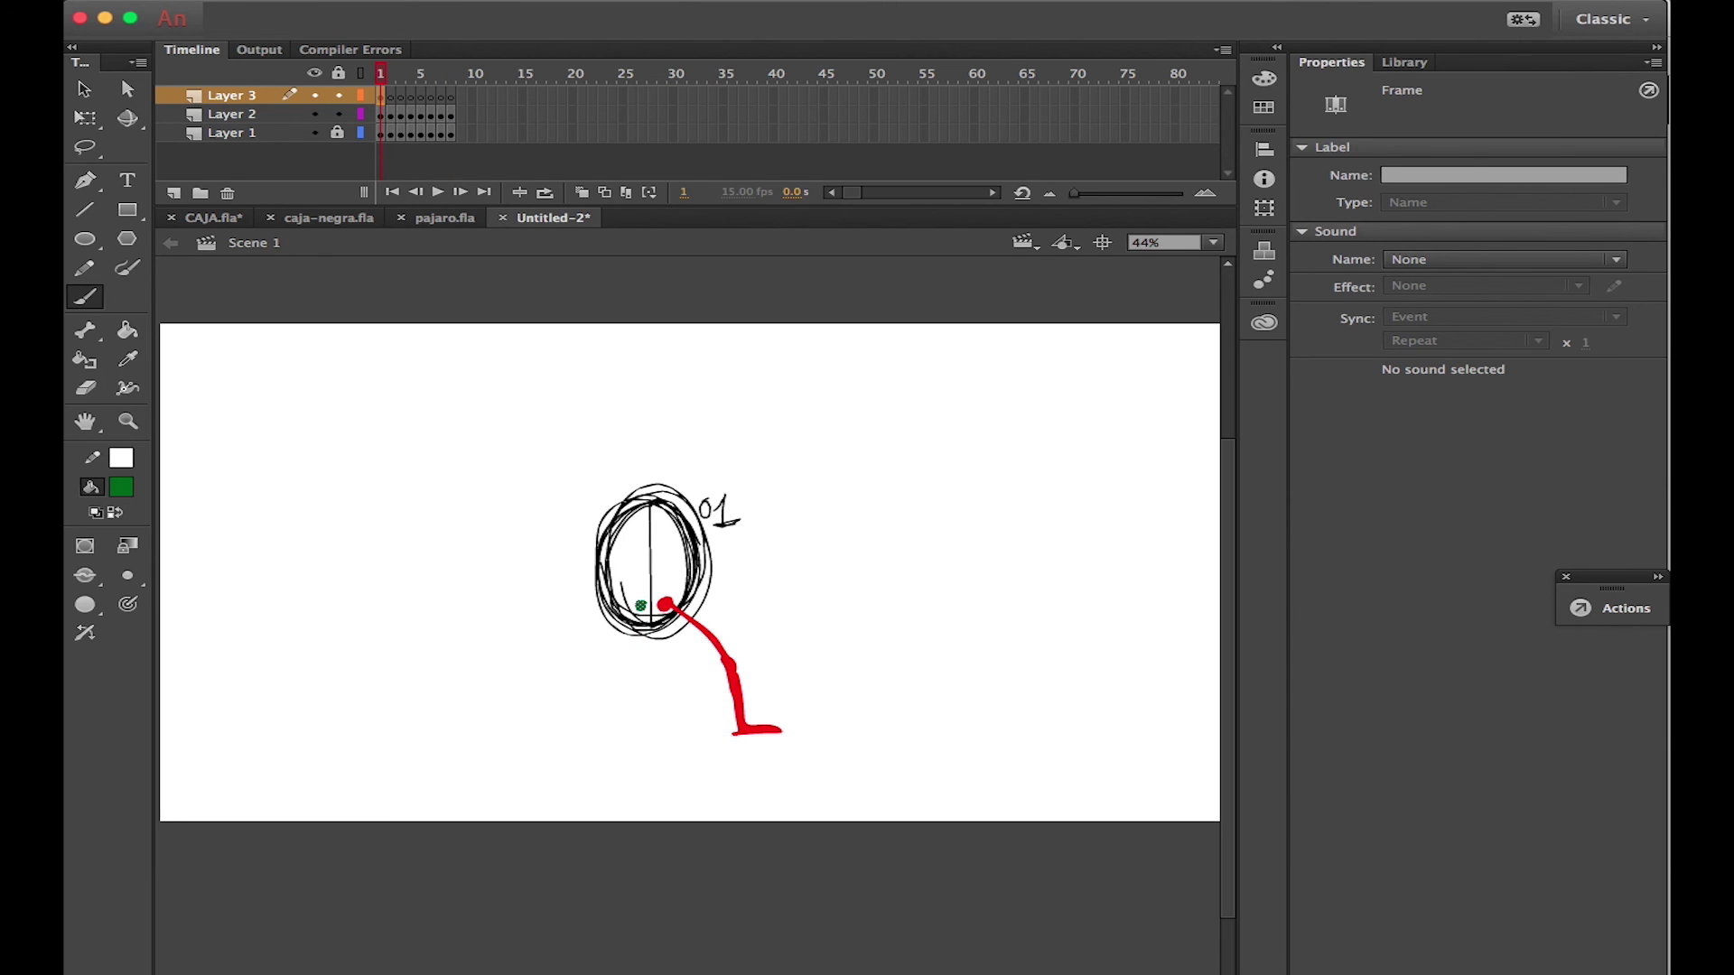
{"action": "mouse_move", "coordinate": [640, 605]}
{"action": "left_mouse_down"}
{"action": "mouse_move", "coordinate": [640, 680]}
{"action": "mouse_move", "coordinate": [638, 650]}
{"action": "mouse_move", "coordinate": [562, 687]}
{"action": "mouse_move", "coordinate": [560, 720]}
{"action": "left_mouse_up"}
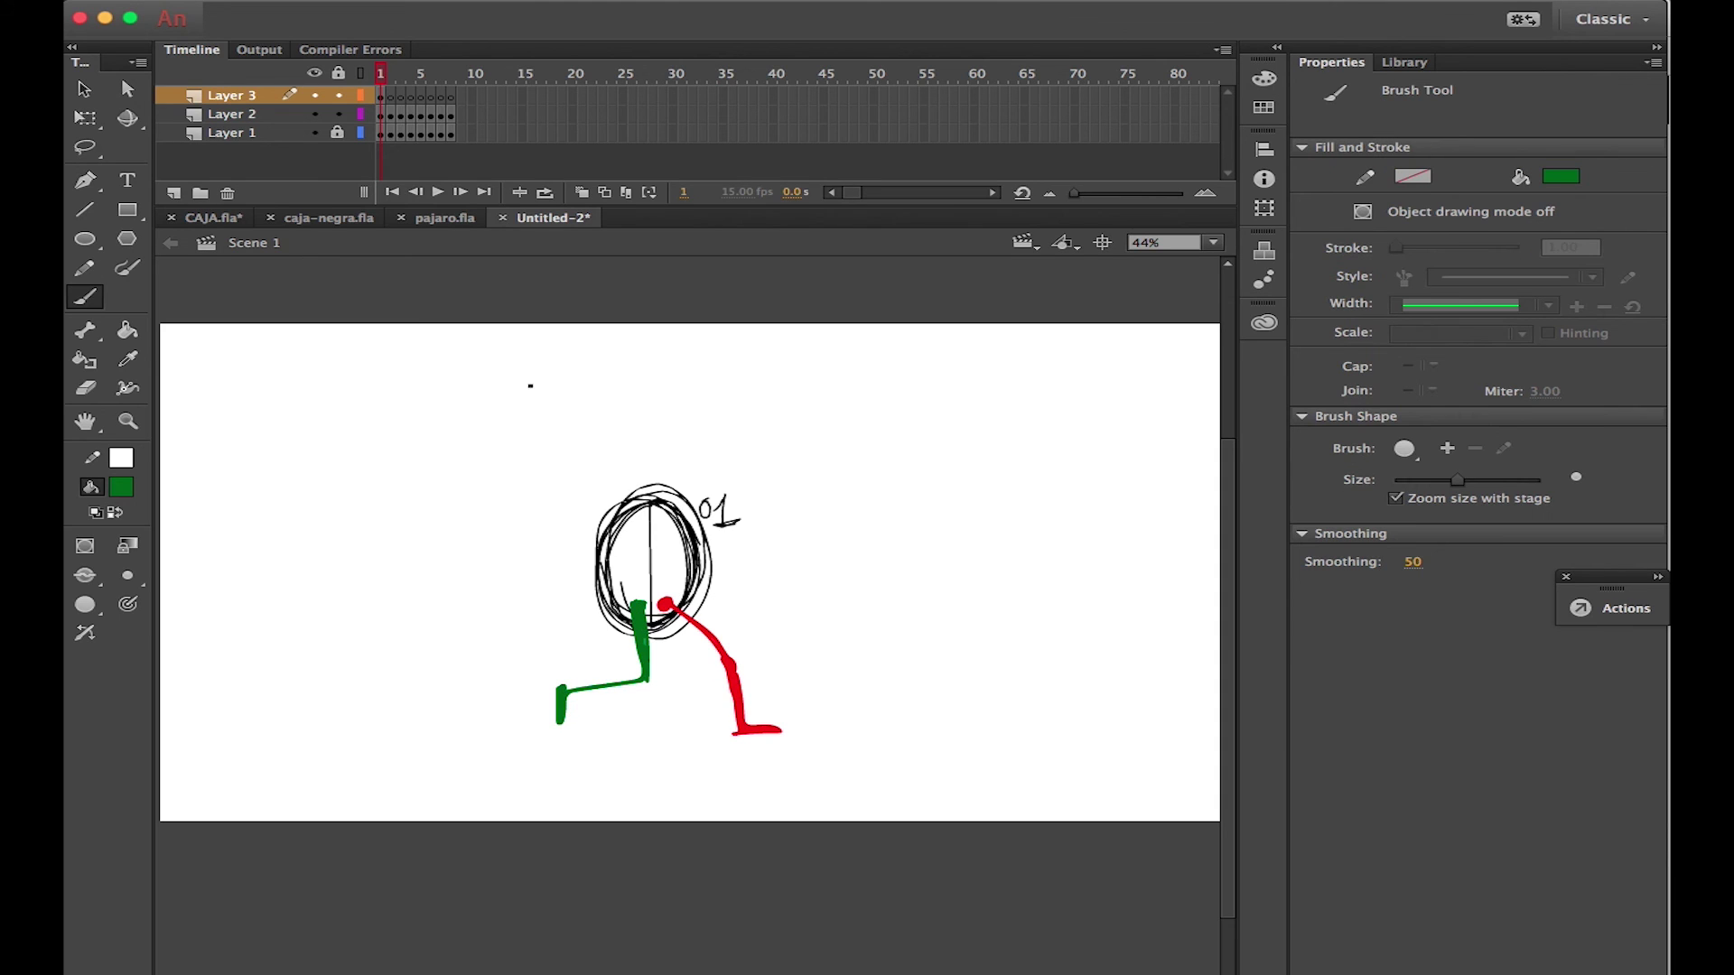
Draw the green leg stepping forward with a raised toe on frame 8 of Layer 3, using frame 1 as reference
{"action": "left_click", "coordinate": [451, 96]}
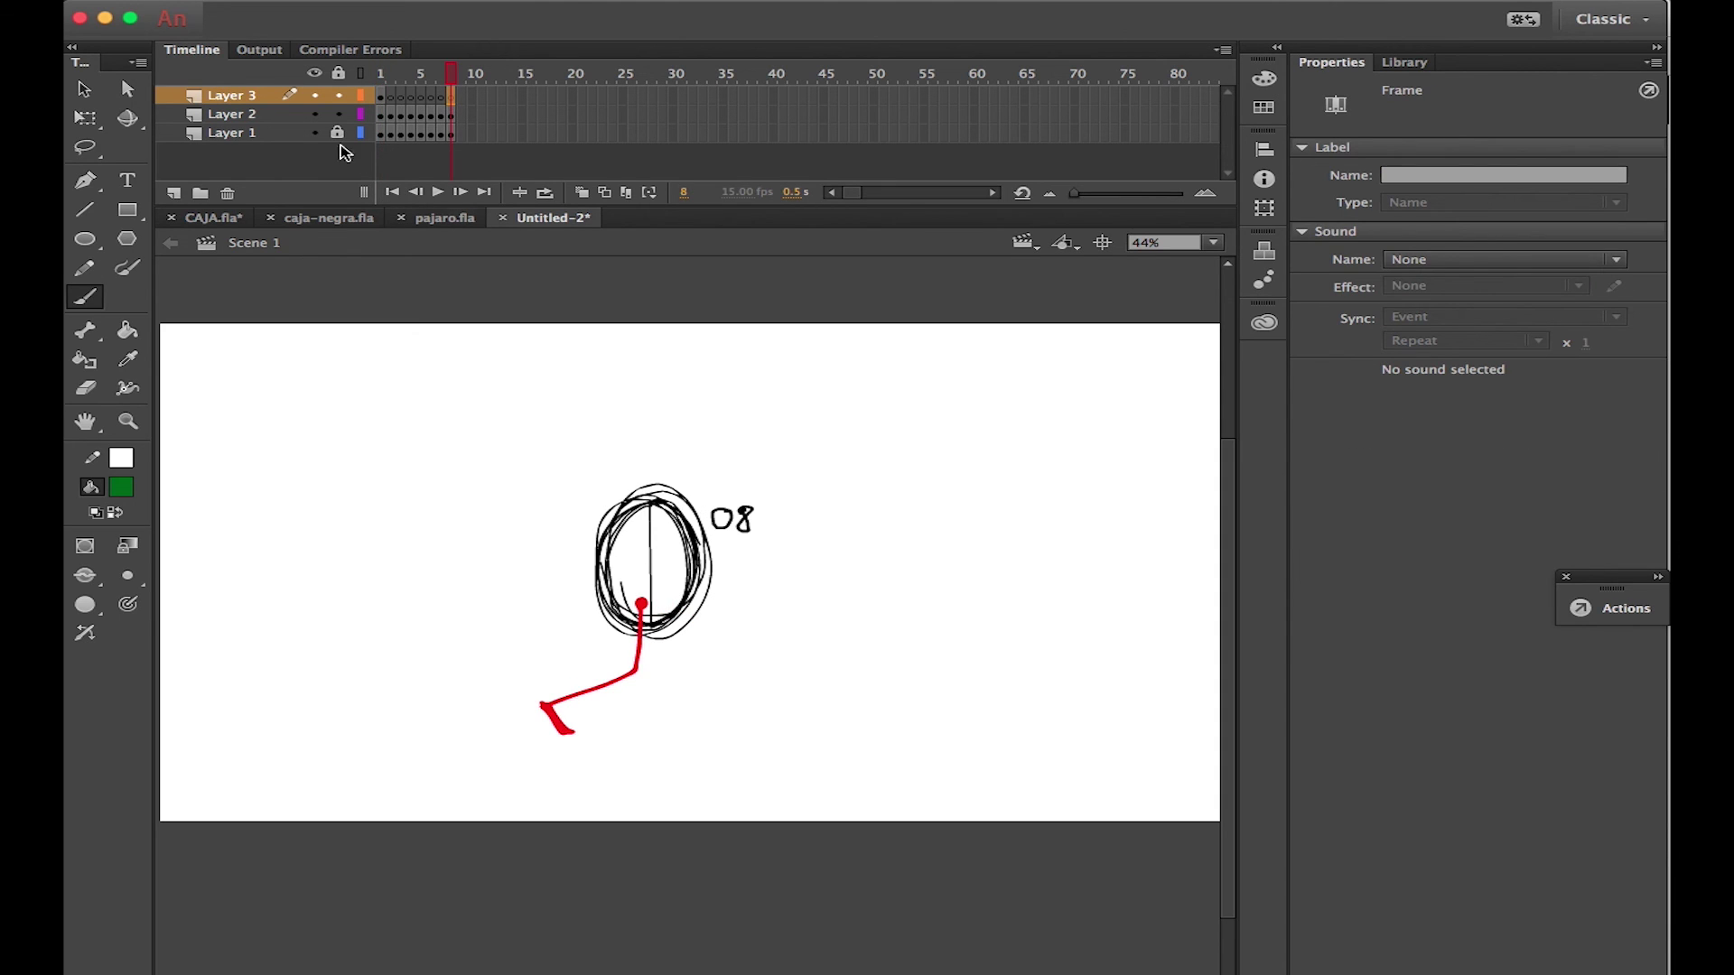
{"action": "left_click", "coordinate": [382, 74]}
{"action": "left_click", "coordinate": [451, 74]}
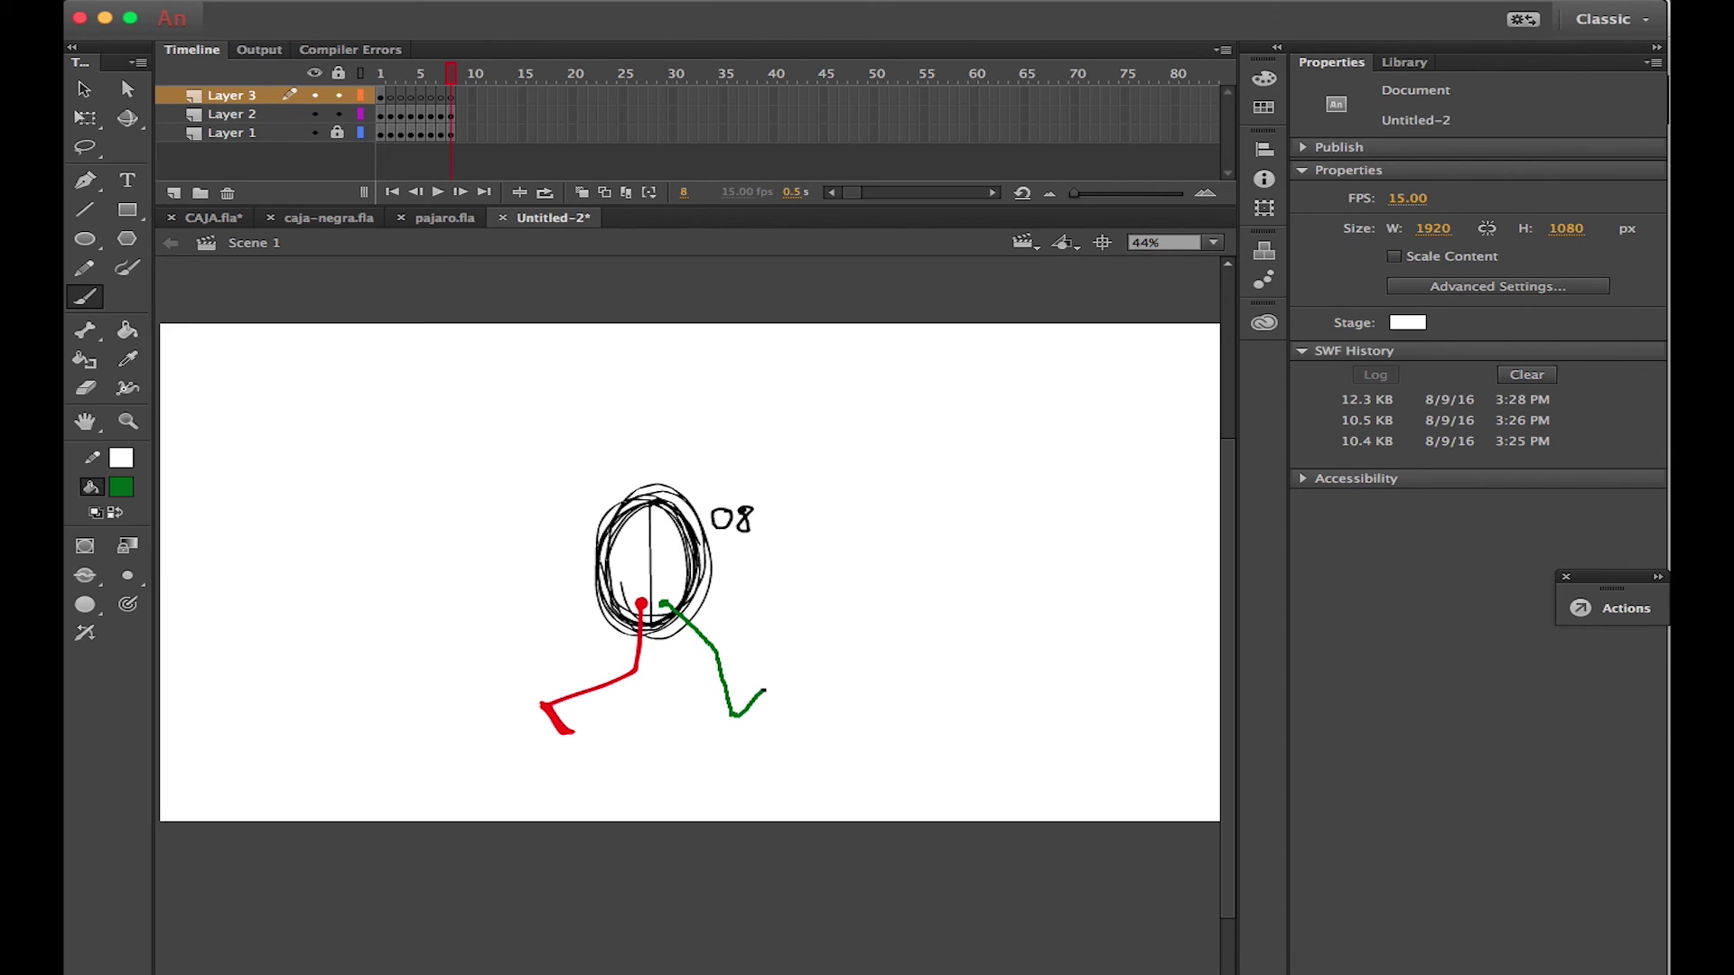
Lock Layer 2 and draw the green leg on frame 4 with the knee forward and the foot lifted behind
{"action": "left_click", "coordinate": [336, 114]}
{"action": "left_click", "coordinate": [418, 103]}
{"action": "left_click", "coordinate": [411, 98]}
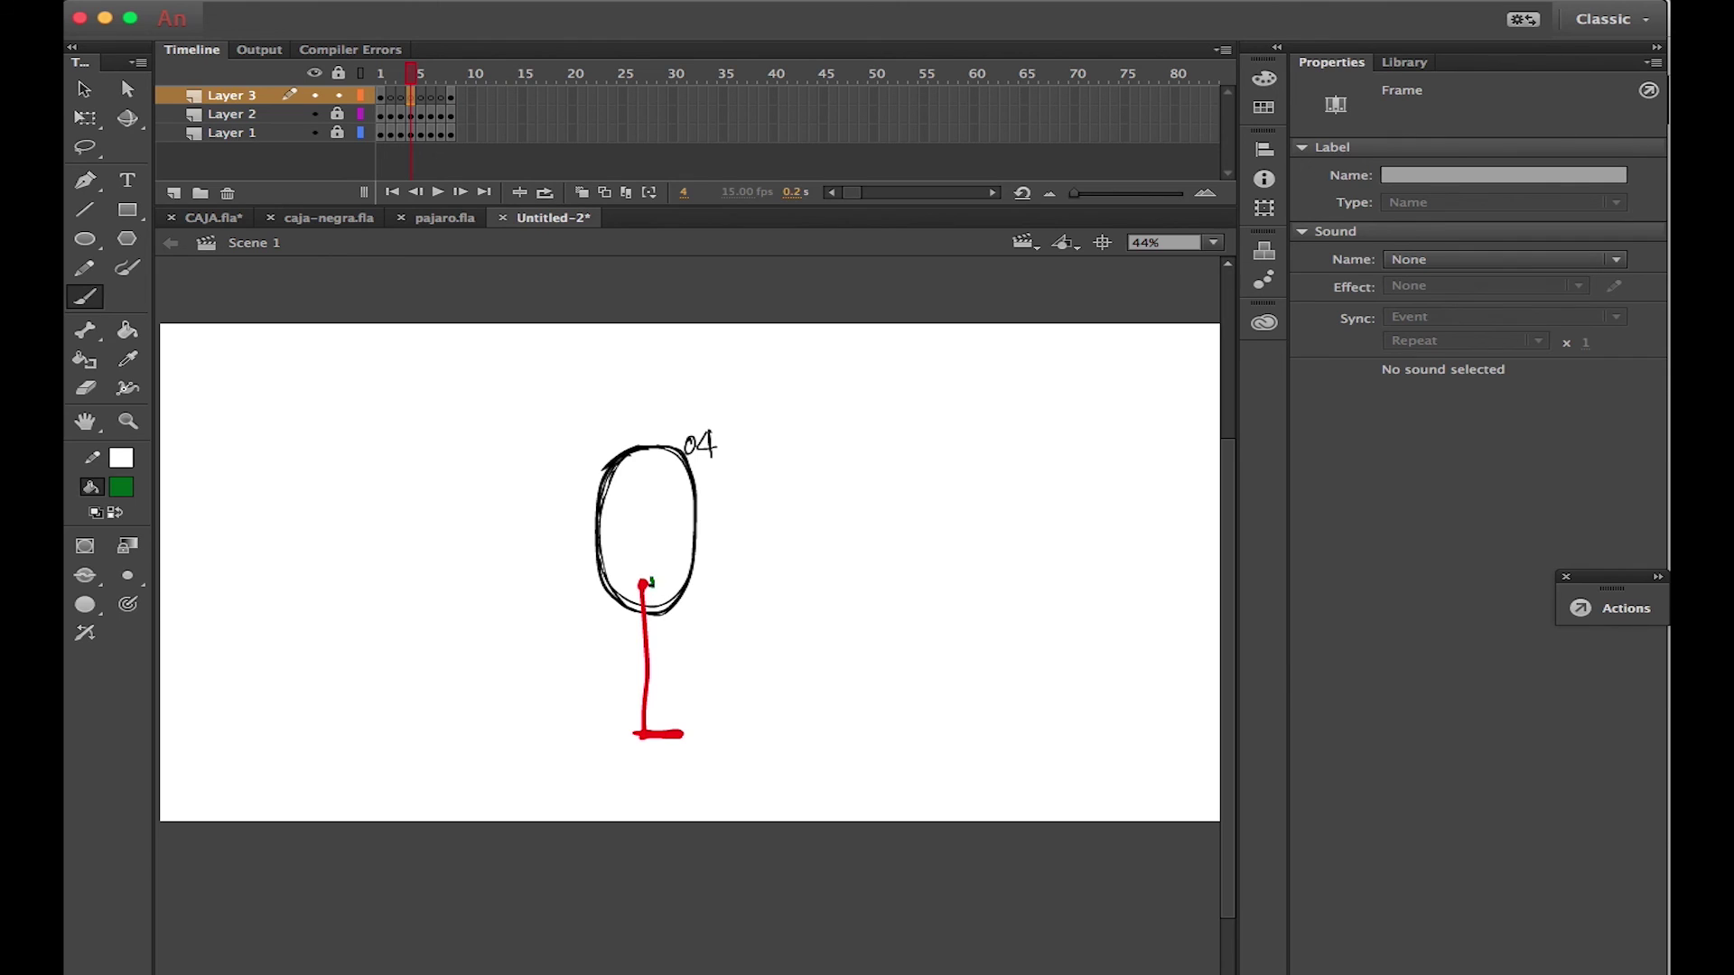
{"action": "mouse_move", "coordinate": [672, 622]}
{"action": "left_mouse_down"}
{"action": "mouse_move", "coordinate": [690, 662]}
{"action": "mouse_move", "coordinate": [624, 650]}
{"action": "mouse_move", "coordinate": [605, 684]}
{"action": "left_mouse_up"}
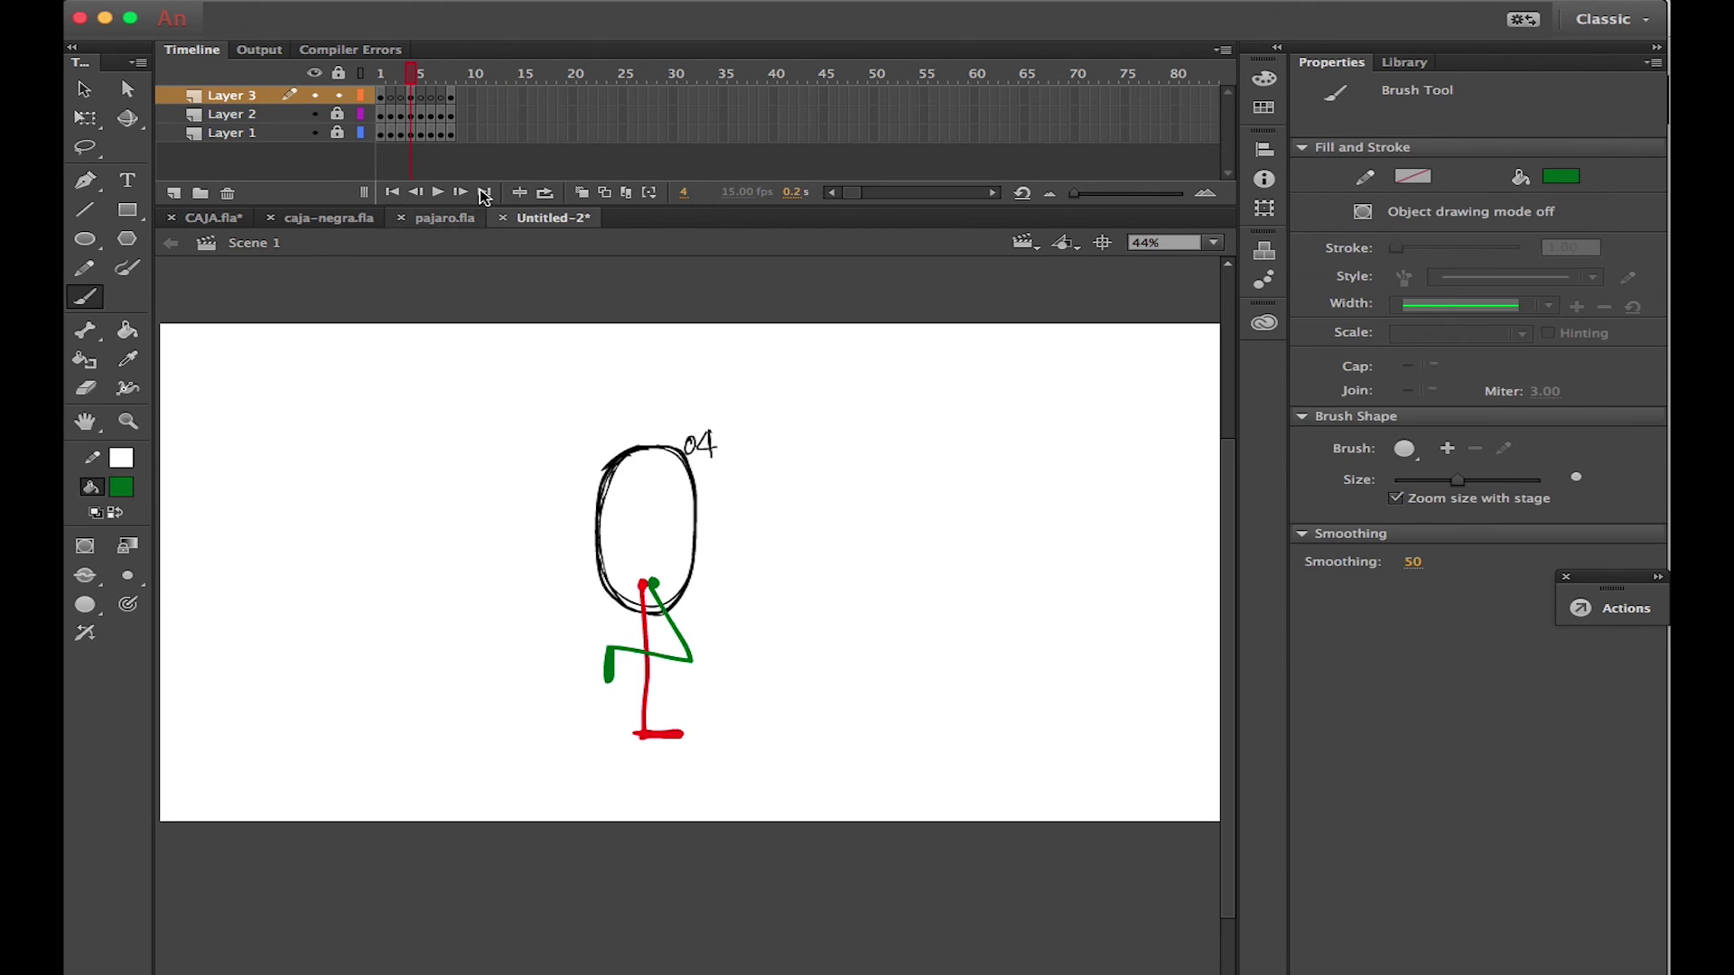
Turn on onion skinning and draw the green leg's in-betweens on frames 2 and 3 of Layer 3, replacing the first attempt
{"action": "left_click", "coordinate": [391, 98]}
{"action": "left_click", "coordinate": [583, 192]}
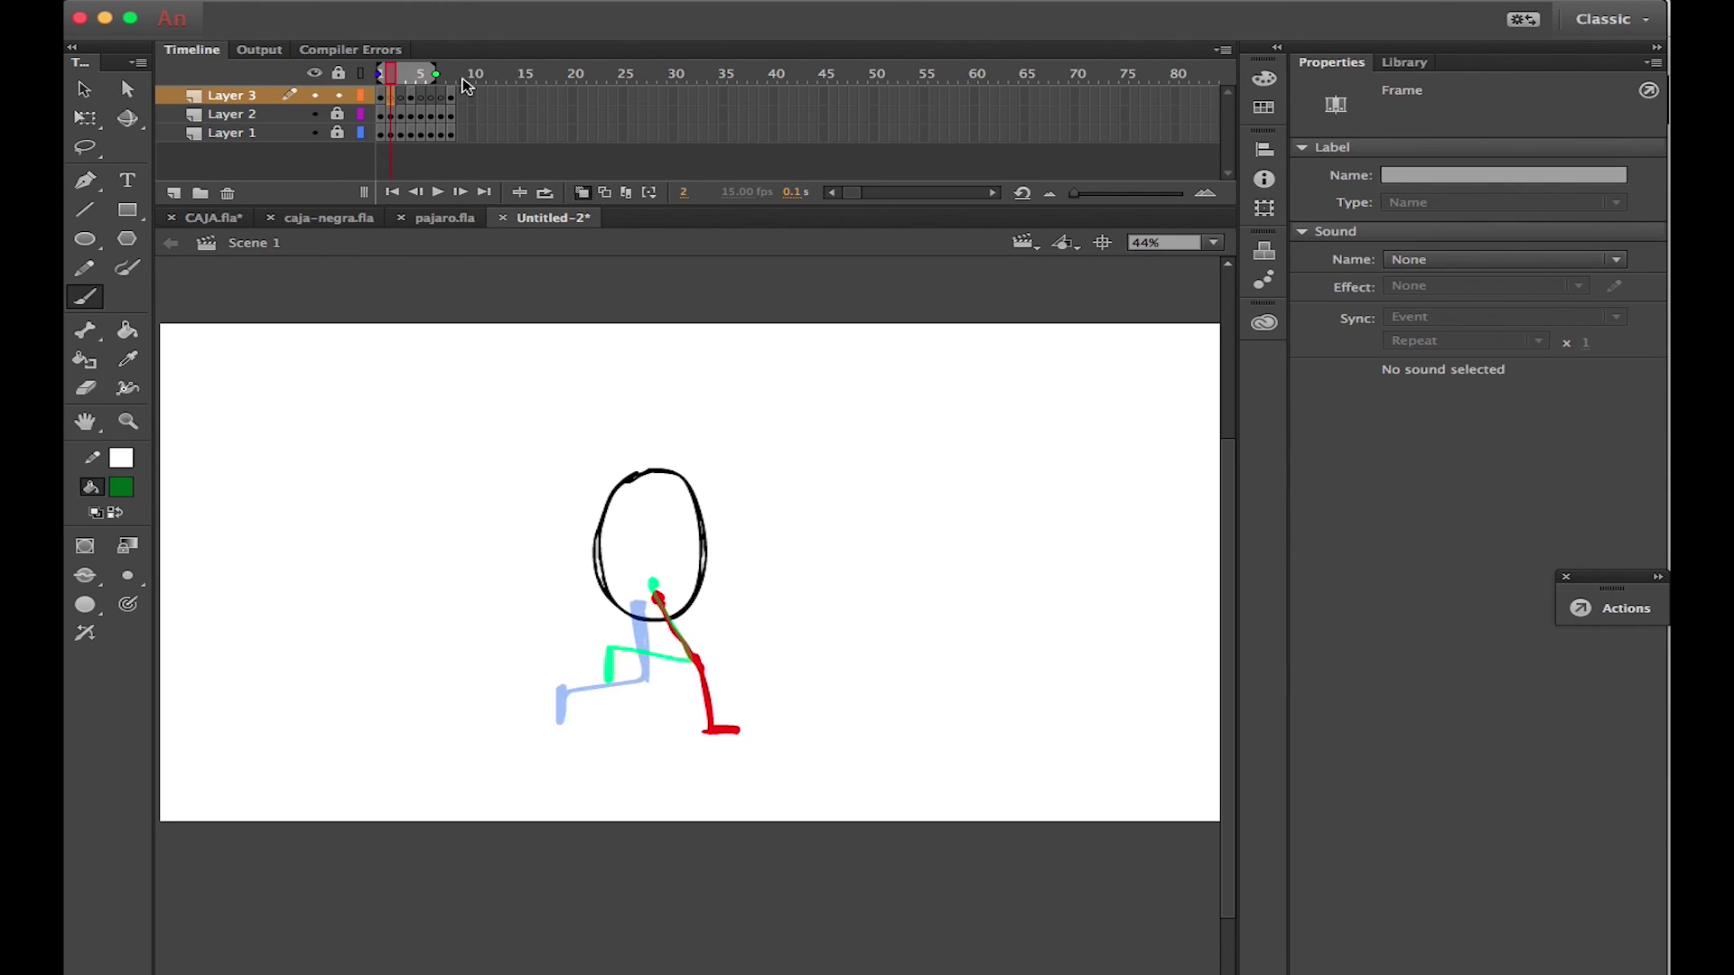
{"action": "left_click_drag", "start_coordinate": [438, 74], "coordinate": [415, 74]}
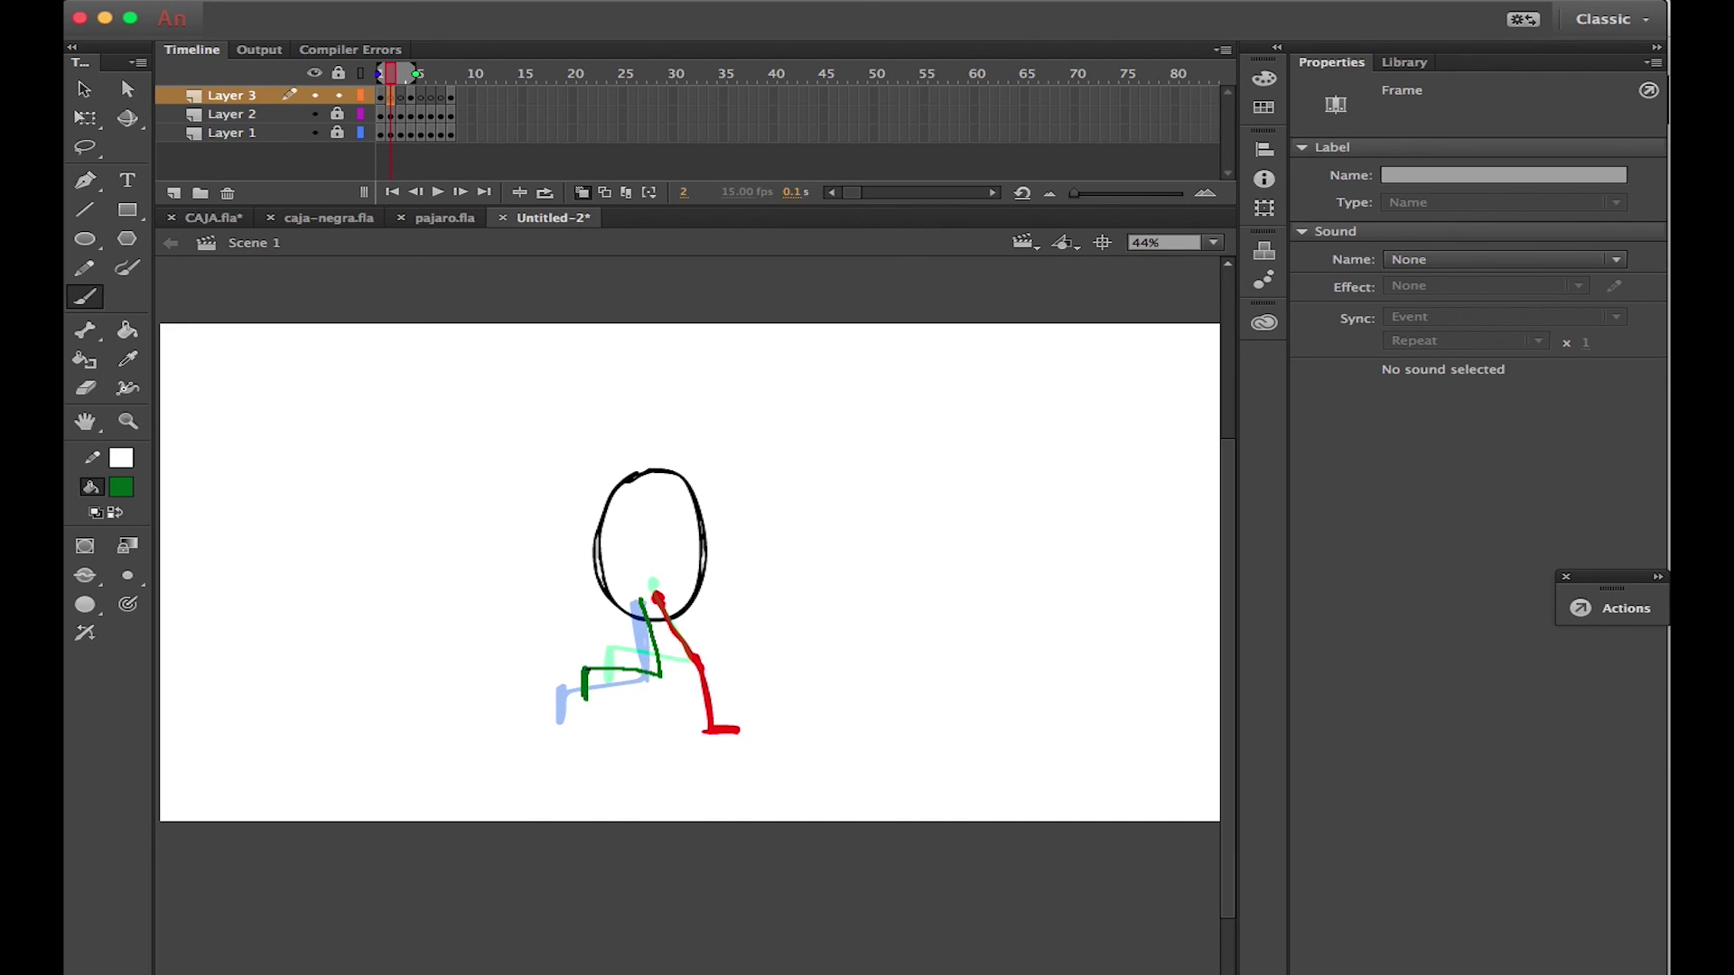
{"action": "key", "text": "BackSpace"}
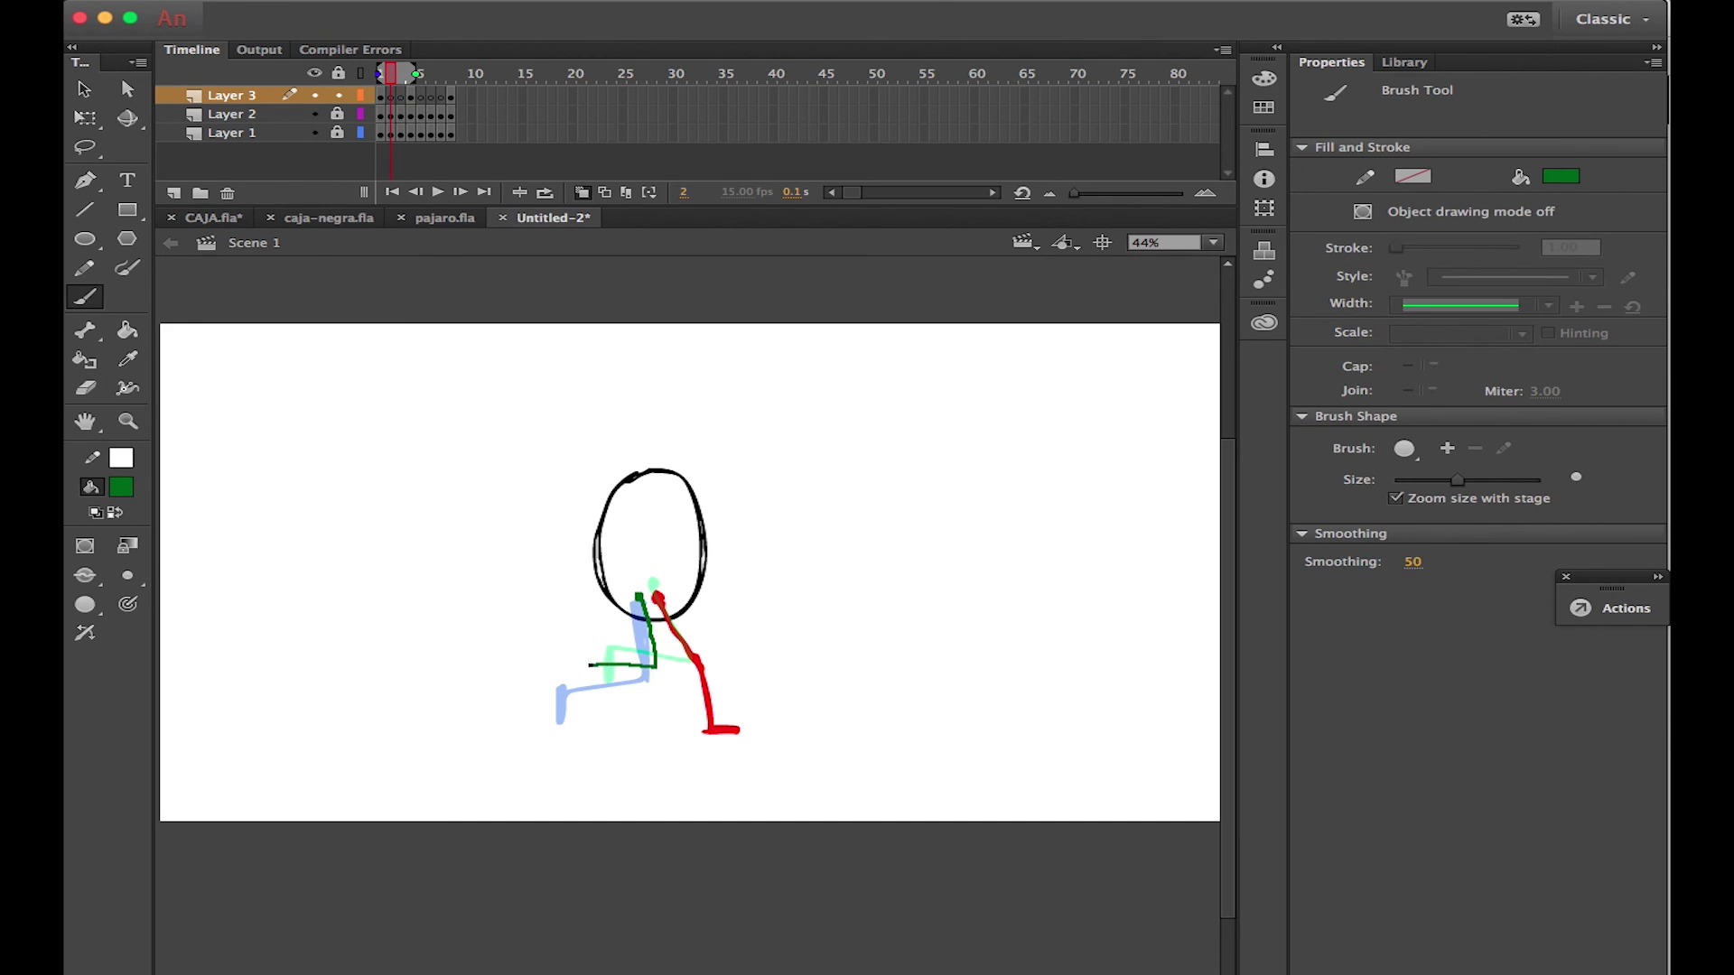
{"action": "left_click_drag", "start_coordinate": [584, 679], "coordinate": [580, 690]}
{"action": "left_click", "coordinate": [401, 96]}
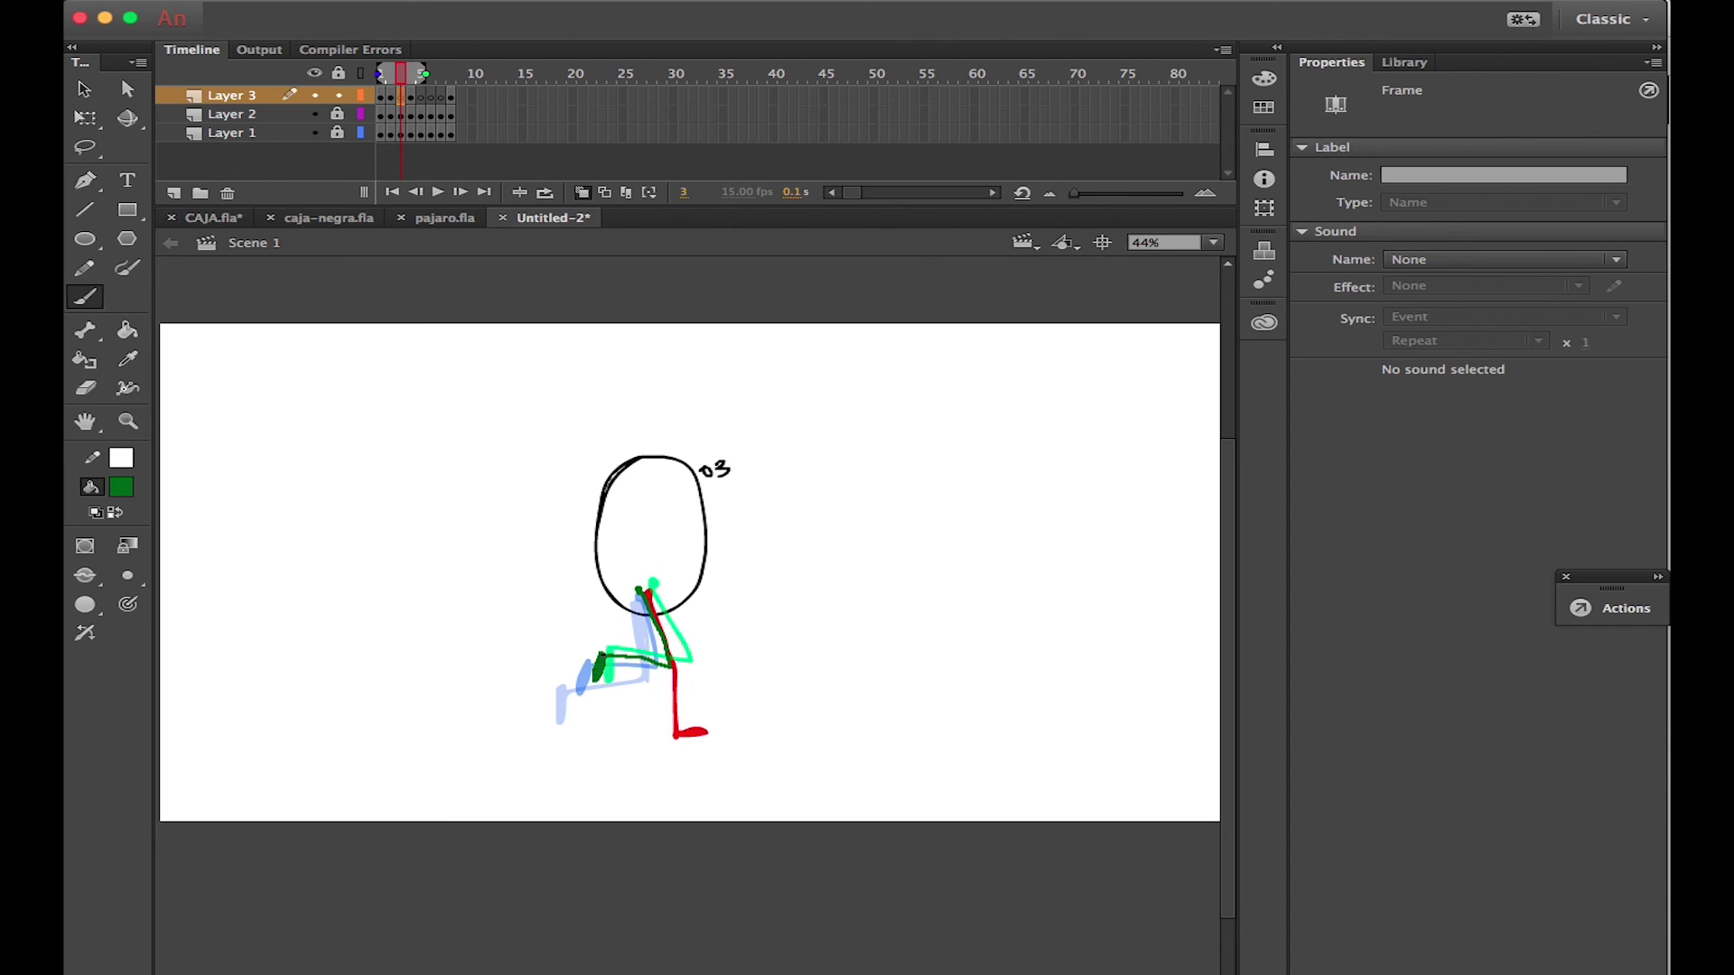
Draw the green leg swinging forward on frames 5, 6 and 7 of Layer 3, using the neighbouring onion-skinned frames as reference
{"action": "left_click", "coordinate": [421, 95]}
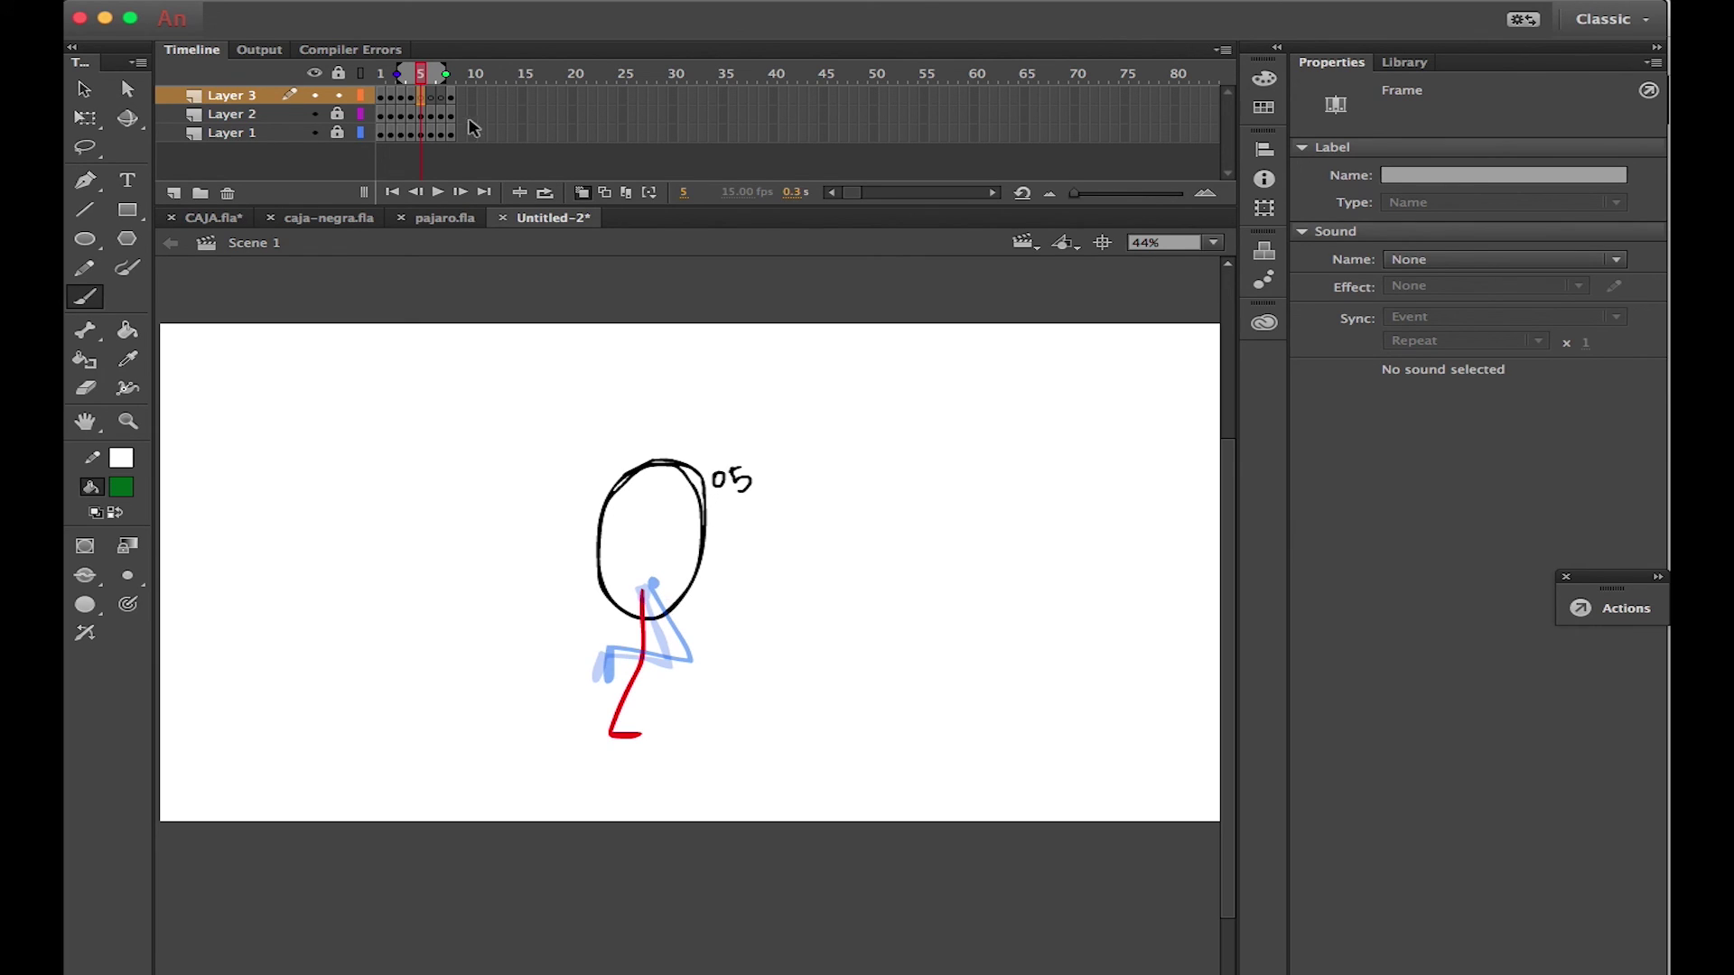
{"action": "left_click_drag", "start_coordinate": [445, 73], "coordinate": [409, 73]}
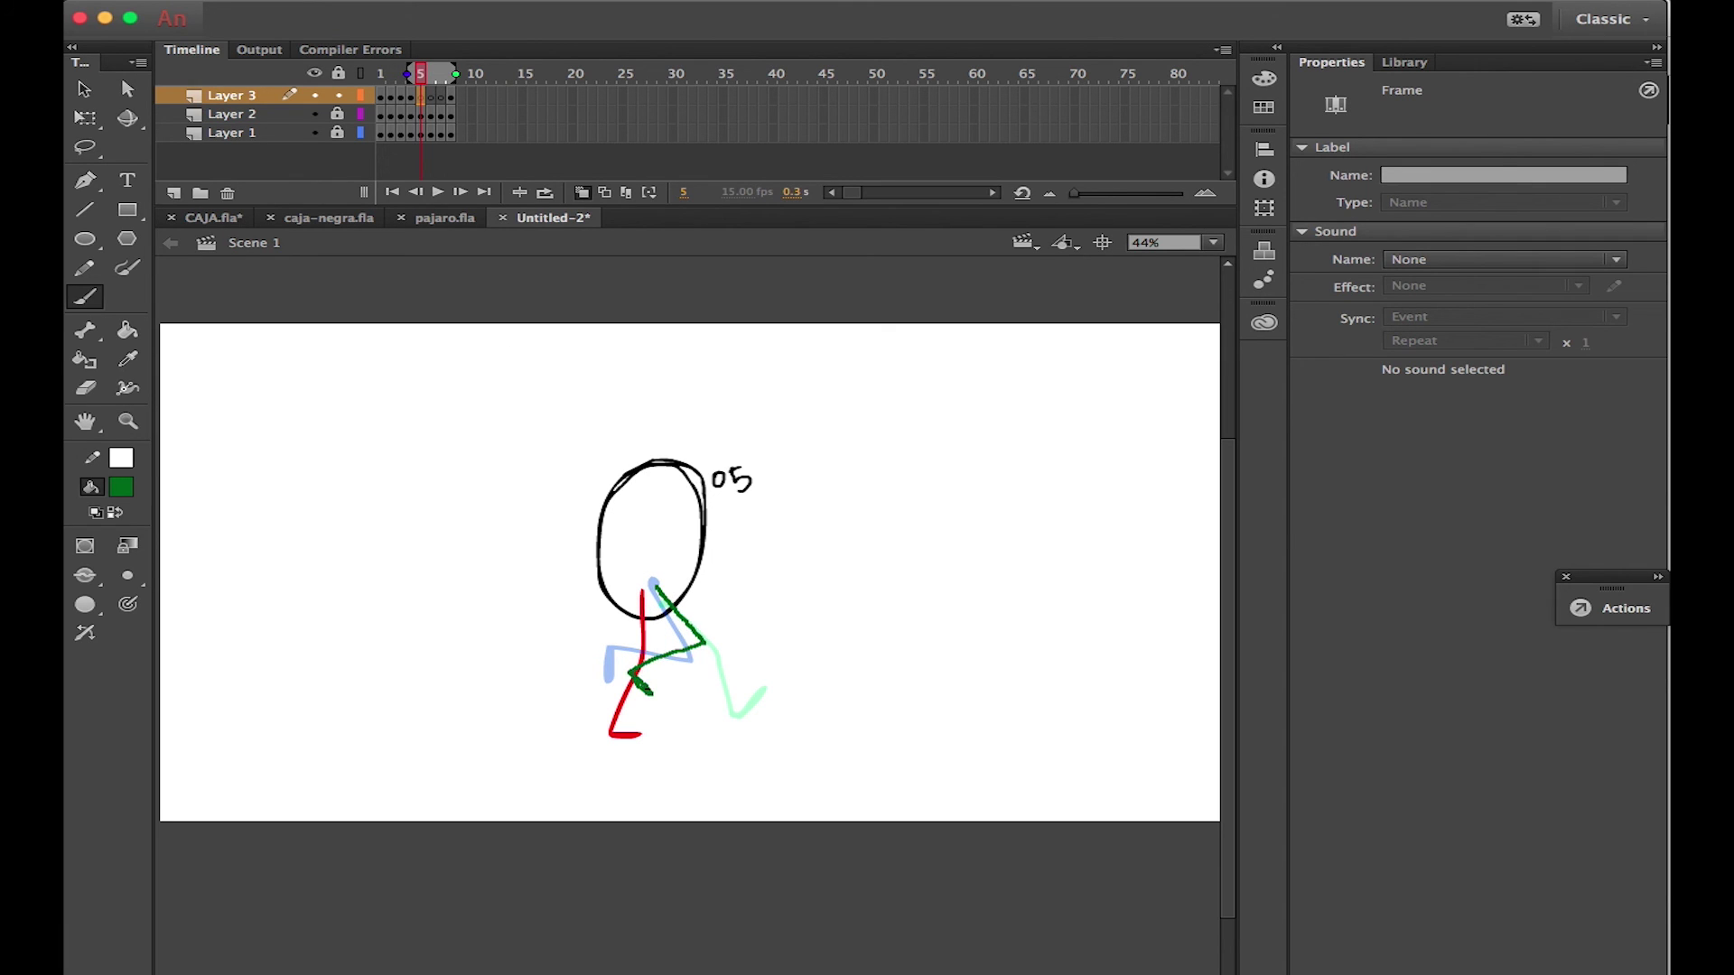
{"action": "left_click_drag", "start_coordinate": [646, 690], "coordinate": [650, 694]}
{"action": "left_click", "coordinate": [431, 97]}
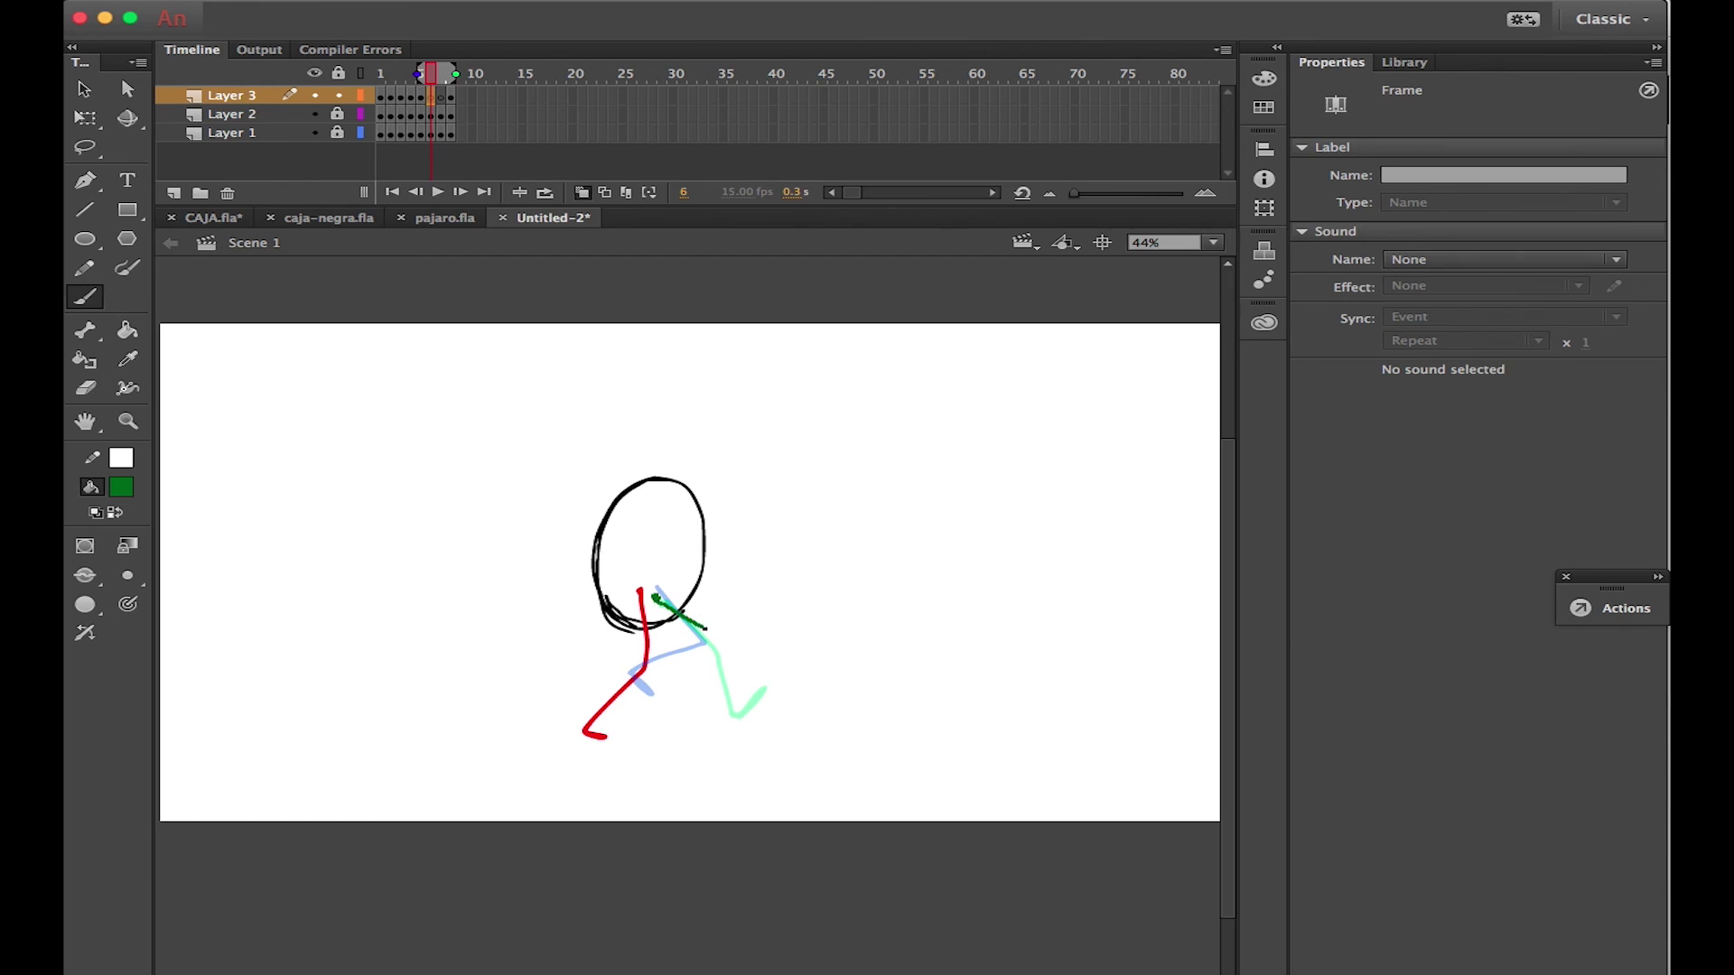
{"action": "left_click_drag", "start_coordinate": [687, 697], "coordinate": [713, 701]}
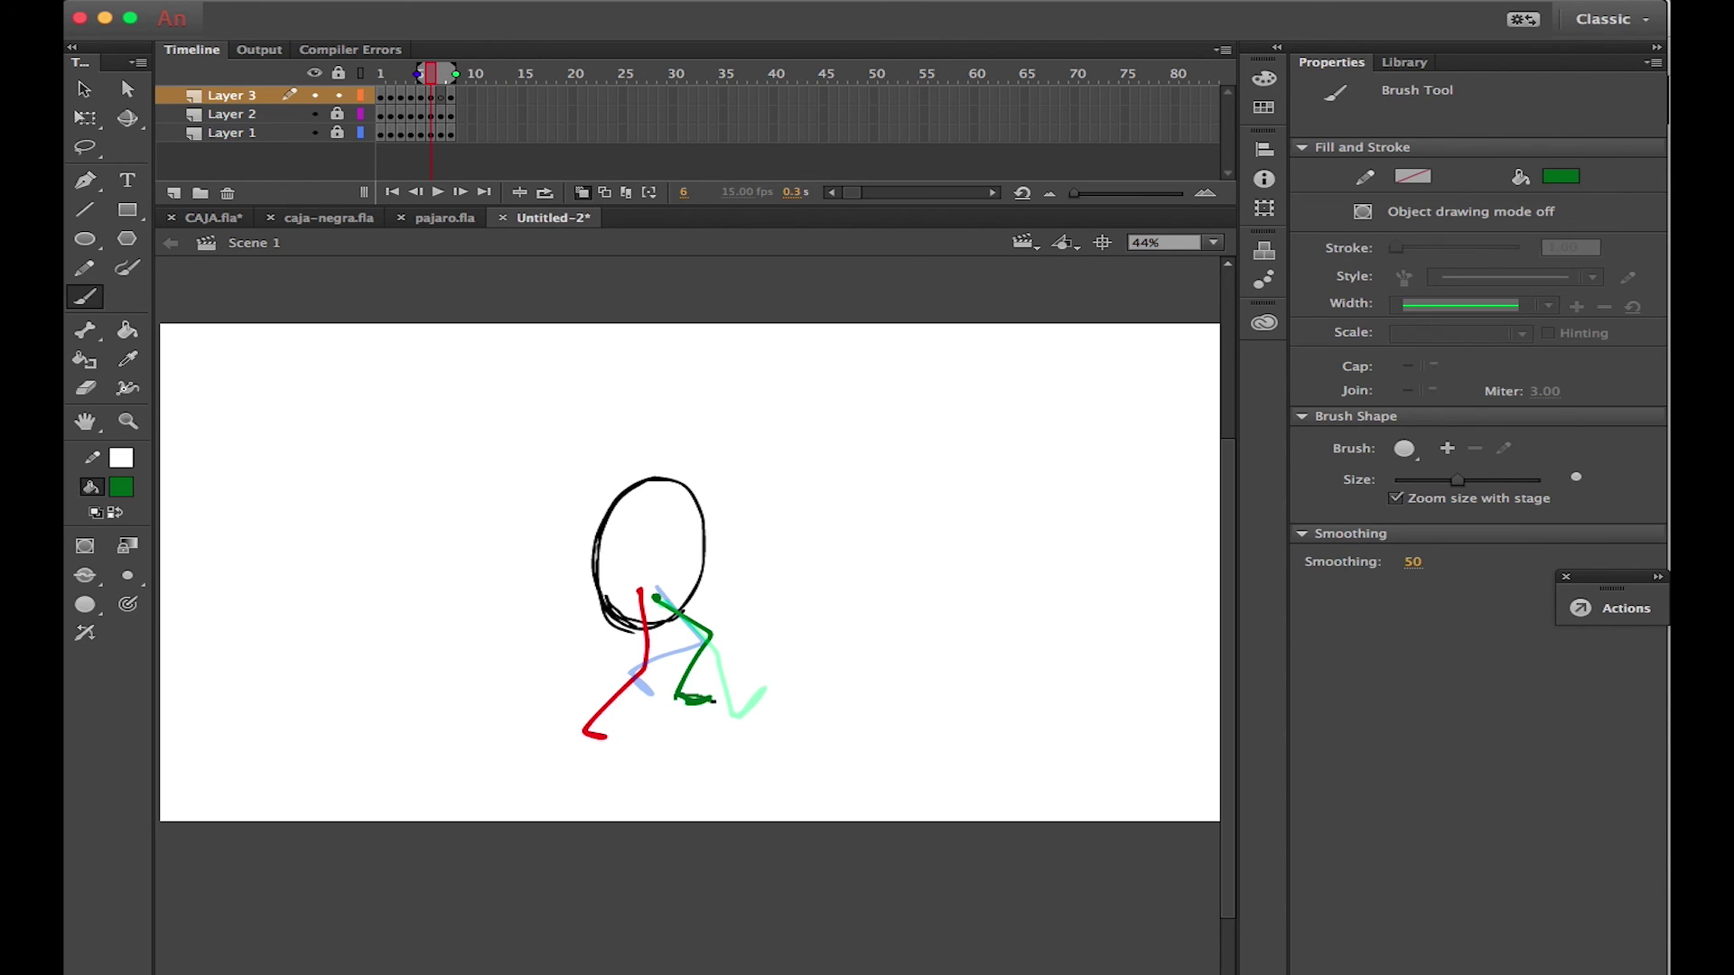
{"action": "left_click", "coordinate": [441, 94]}
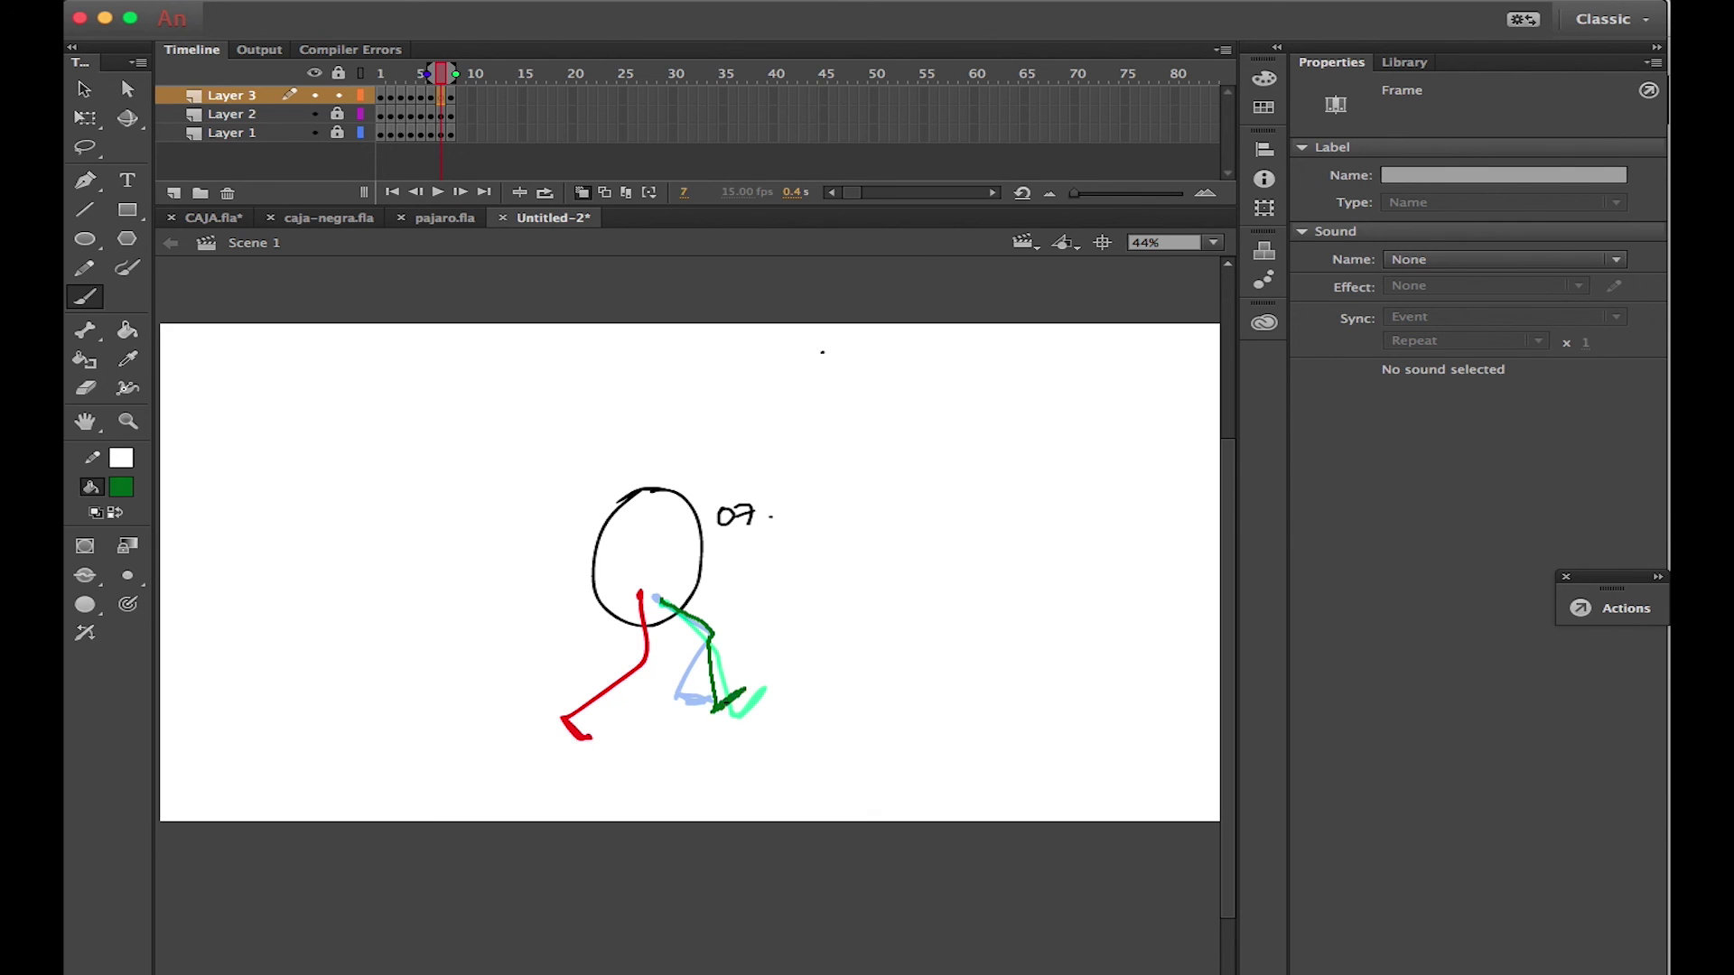
Test the walk as a movie, close the preview and turn off onion skinning
{"action": "key", "text": "super+Return"}
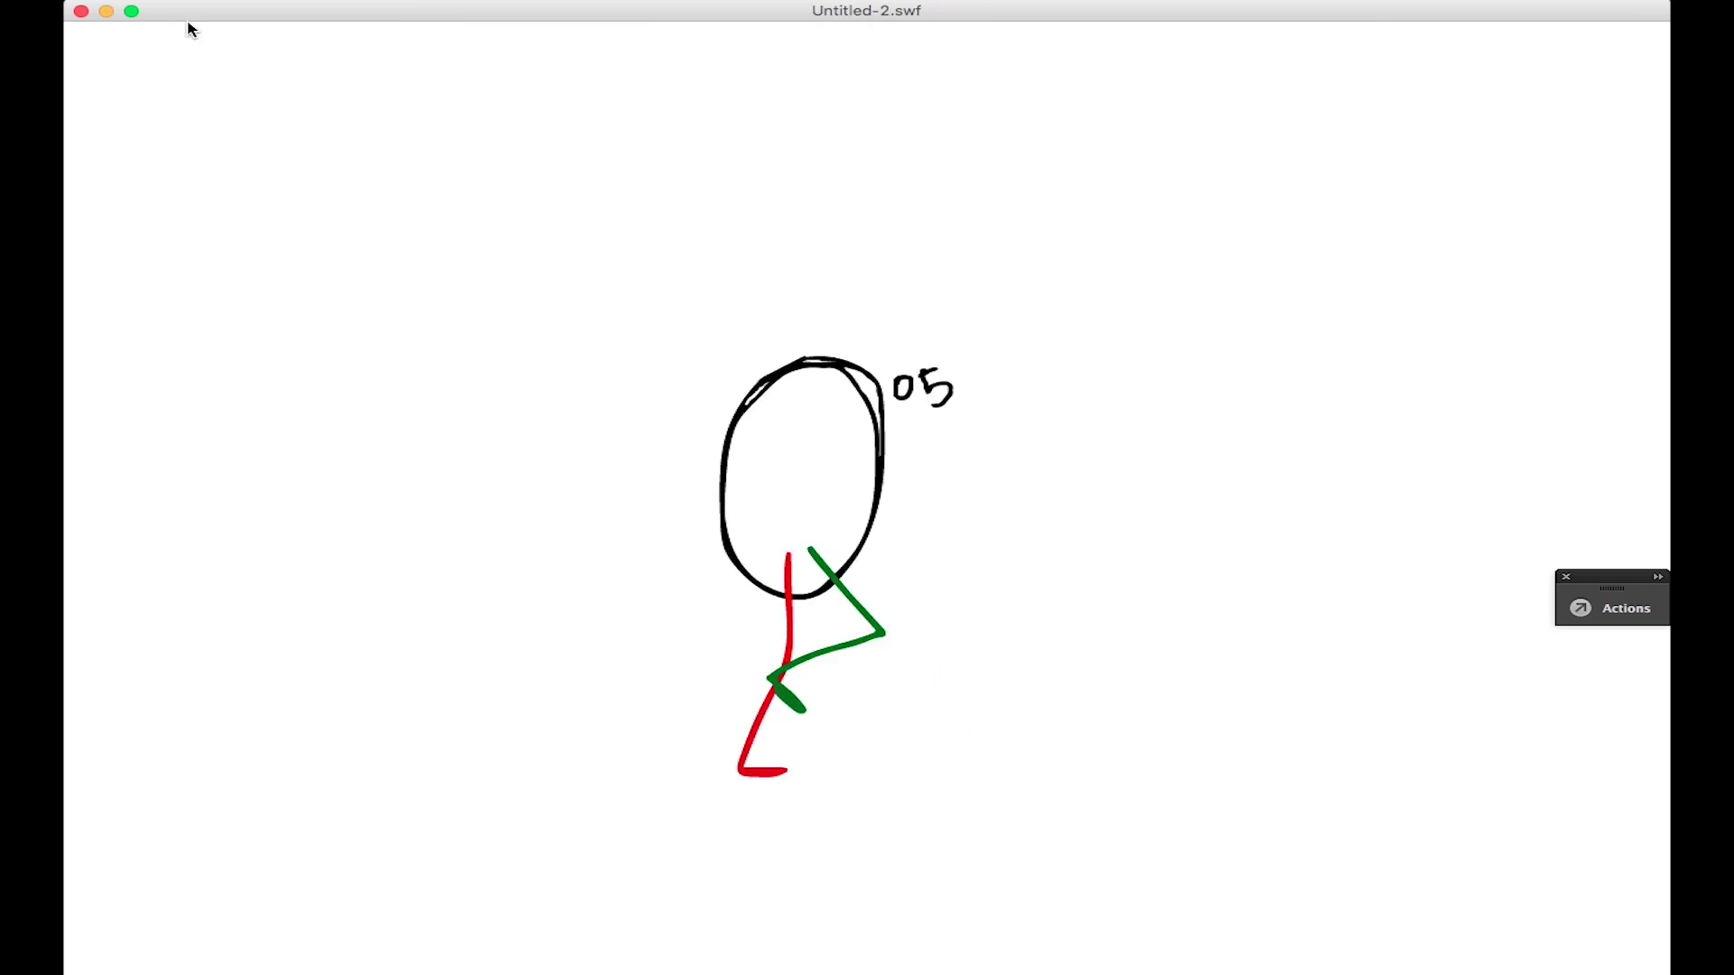
{"action": "left_click", "coordinate": [80, 10]}
{"action": "mouse_move", "coordinate": [426, 74]}
{"action": "left_mouse_down"}
{"action": "mouse_move", "coordinate": [378, 74]}
{"action": "mouse_move", "coordinate": [450, 83]}
{"action": "left_mouse_up"}
{"action": "left_click", "coordinate": [582, 193]}
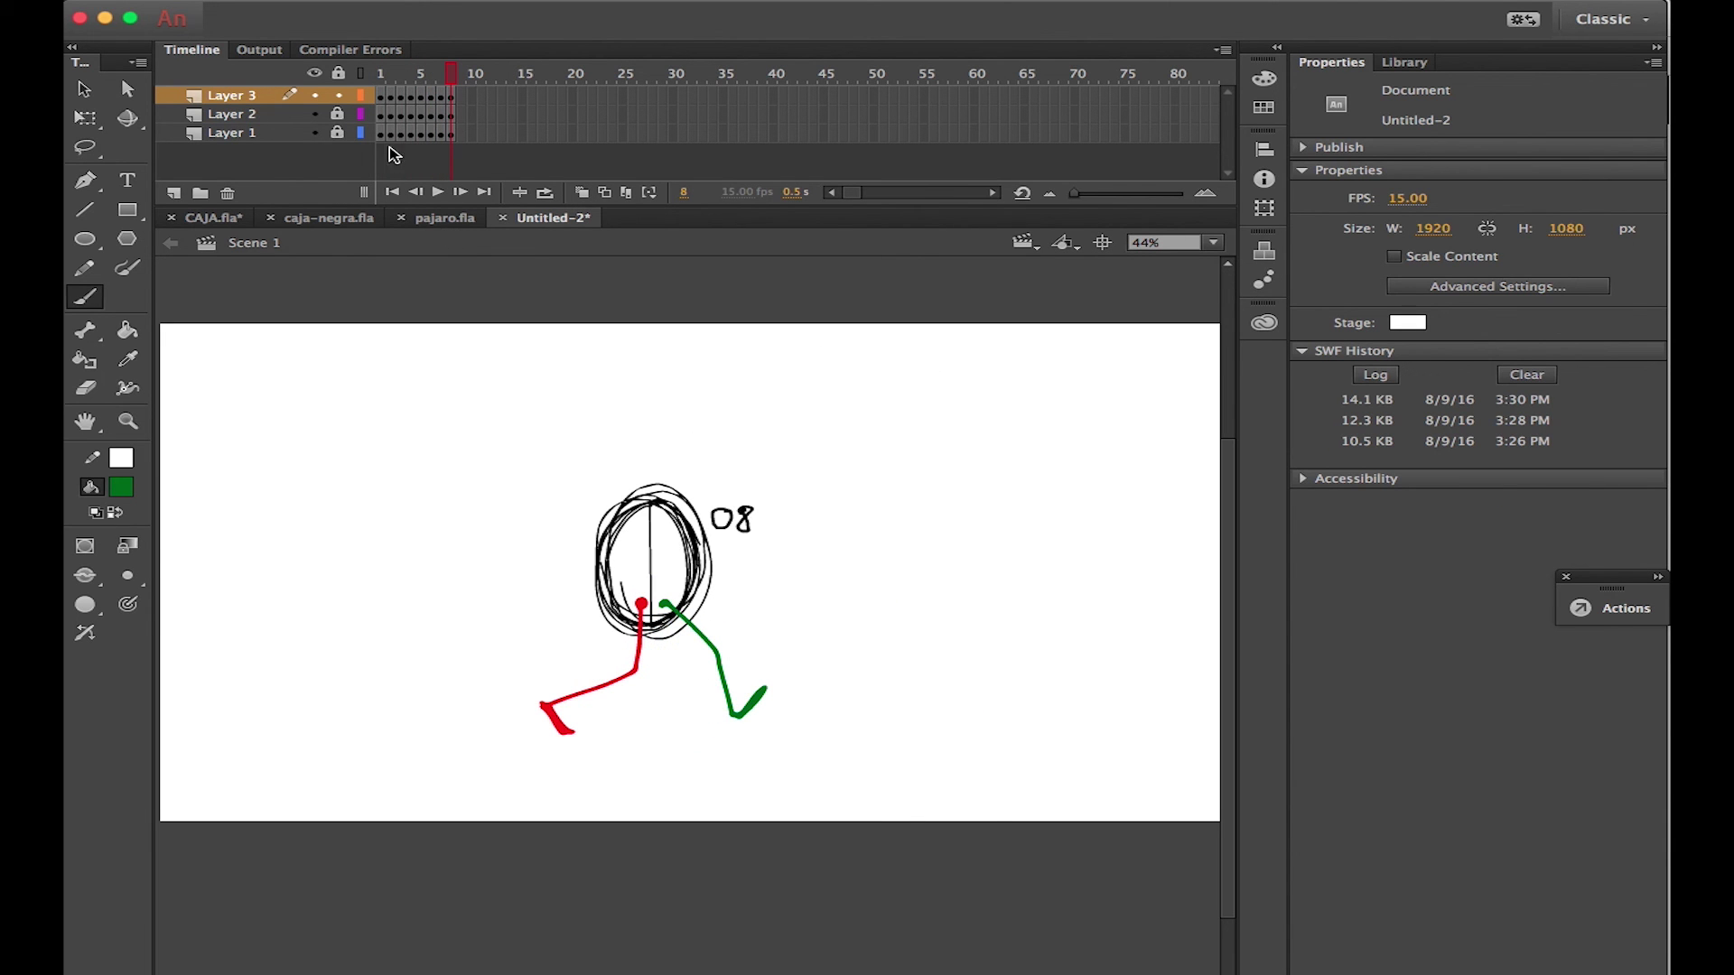
Add a fourth layer above the locked Layer 3 and draw a green head with a long nose, face and brimmed hat above the body
{"action": "left_click", "coordinate": [174, 192]}
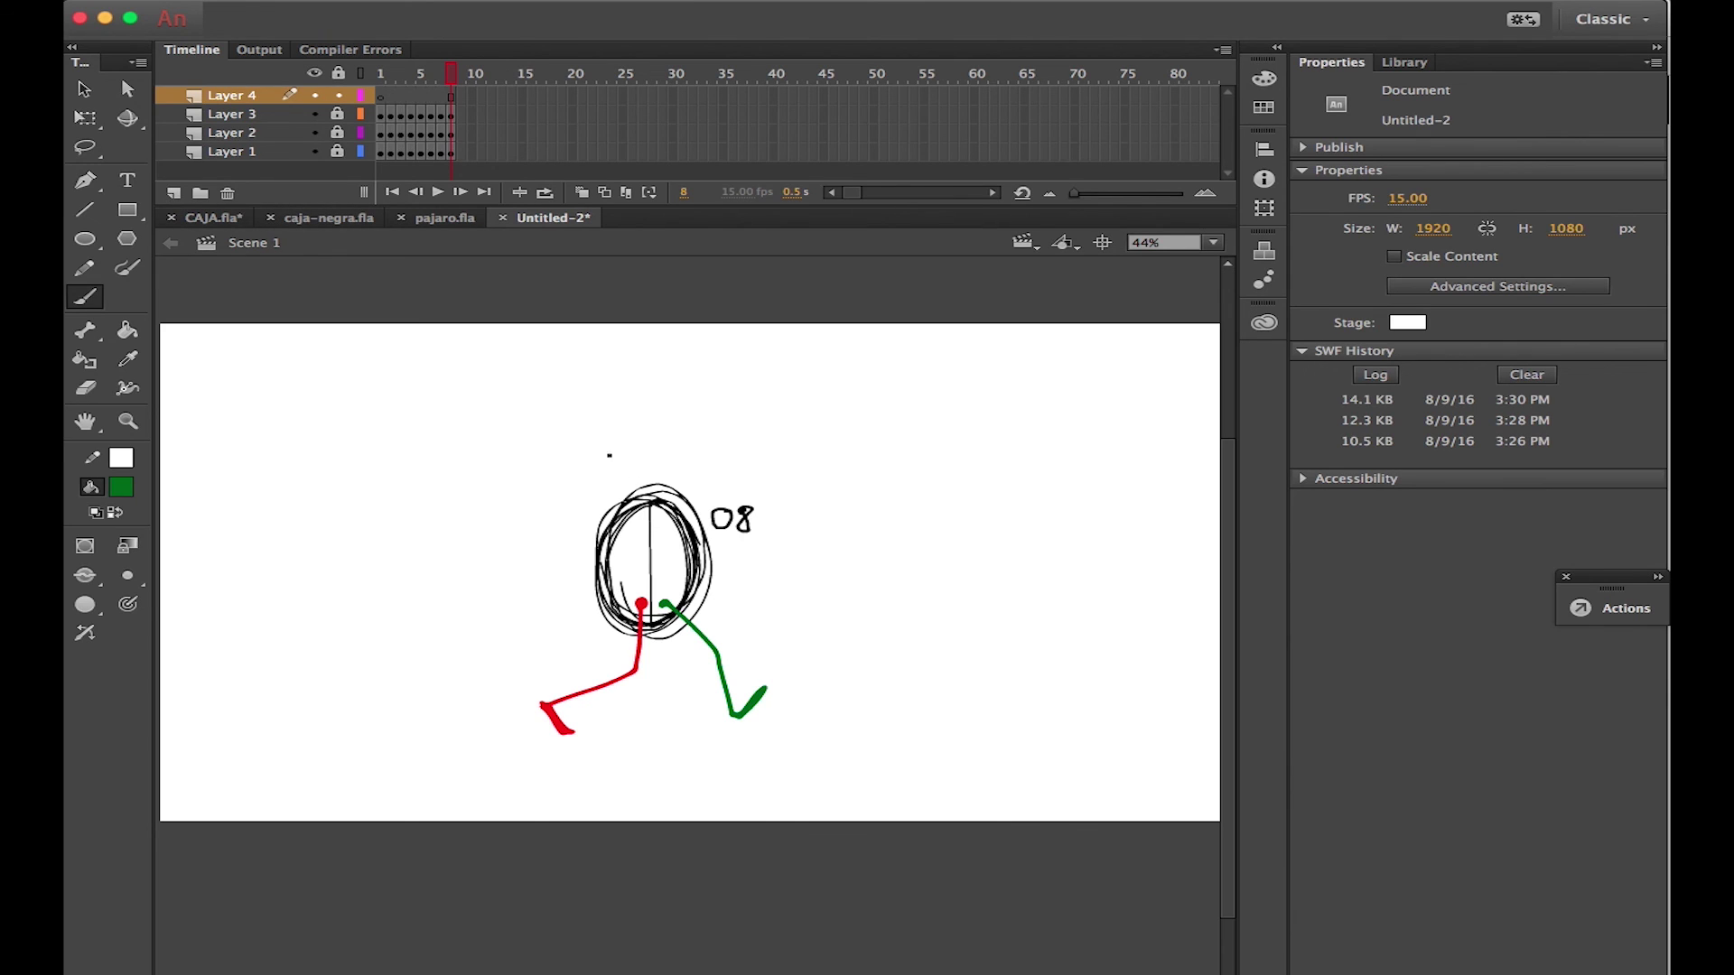
{"action": "mouse_move", "coordinate": [665, 479]}
{"action": "left_mouse_down"}
{"action": "mouse_move", "coordinate": [632, 379]}
{"action": "mouse_move", "coordinate": [691, 429]}
{"action": "mouse_move", "coordinate": [811, 431]}
{"action": "mouse_move", "coordinate": [688, 440]}
{"action": "mouse_move", "coordinate": [813, 437]}
{"action": "left_mouse_up"}
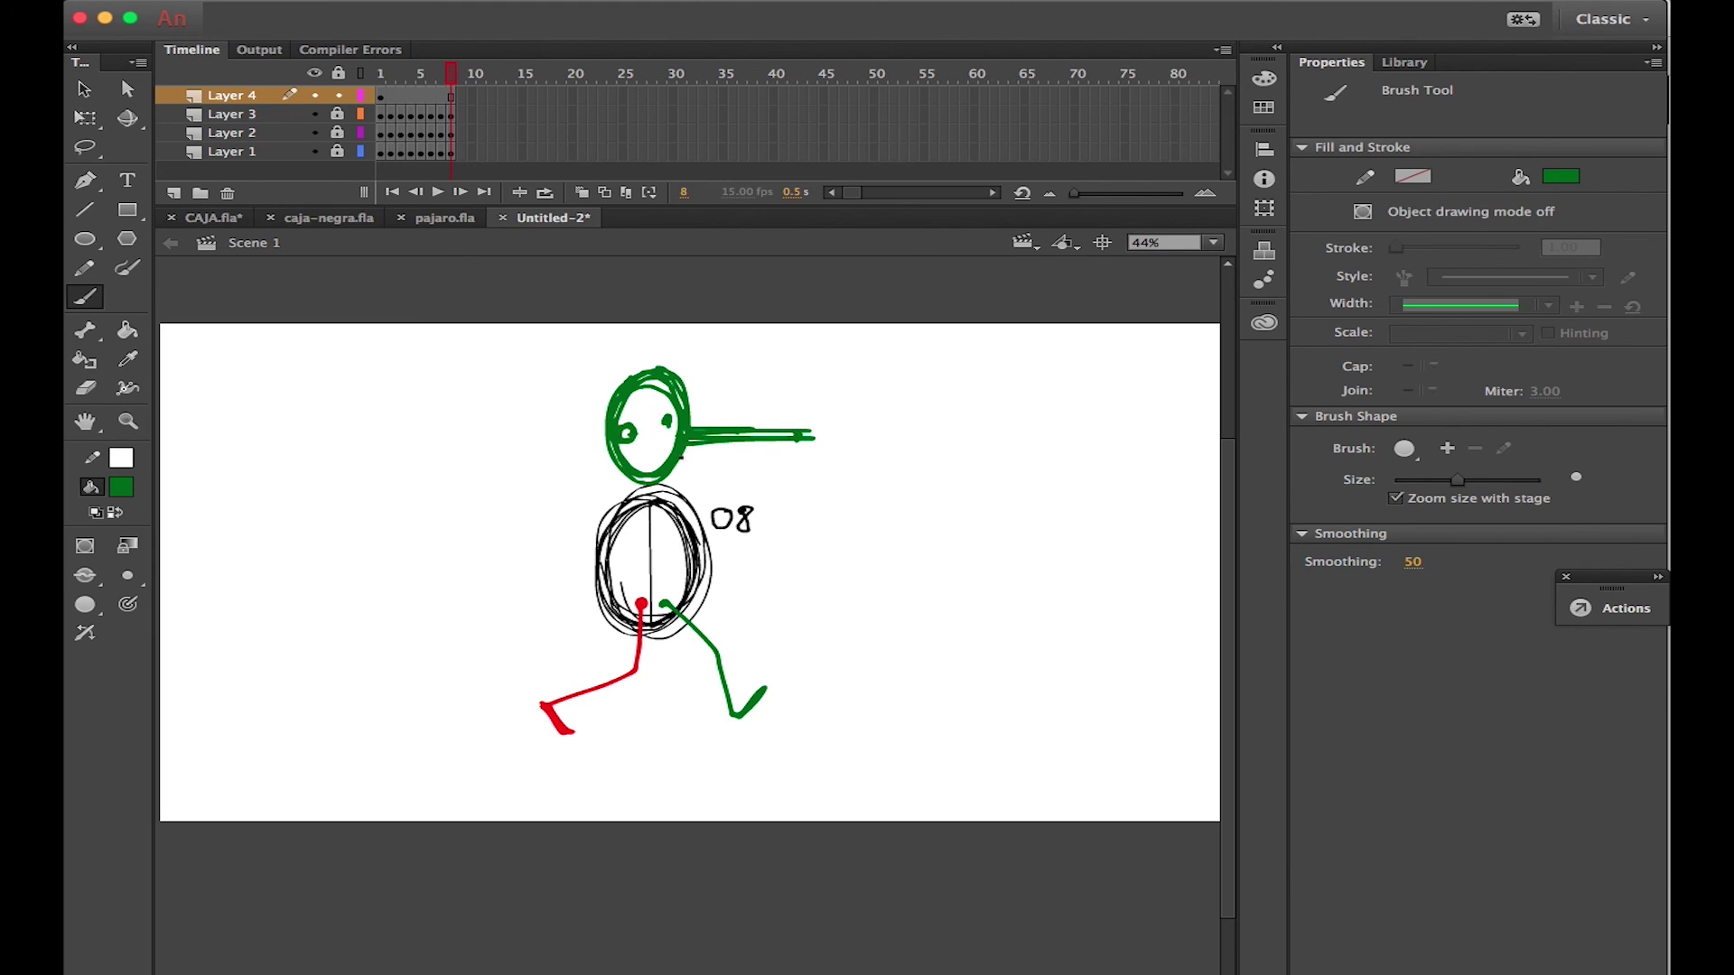
{"action": "mouse_move", "coordinate": [620, 387]}
{"action": "left_mouse_down"}
{"action": "mouse_move", "coordinate": [644, 346]}
{"action": "mouse_move", "coordinate": [679, 375]}
{"action": "left_mouse_up"}
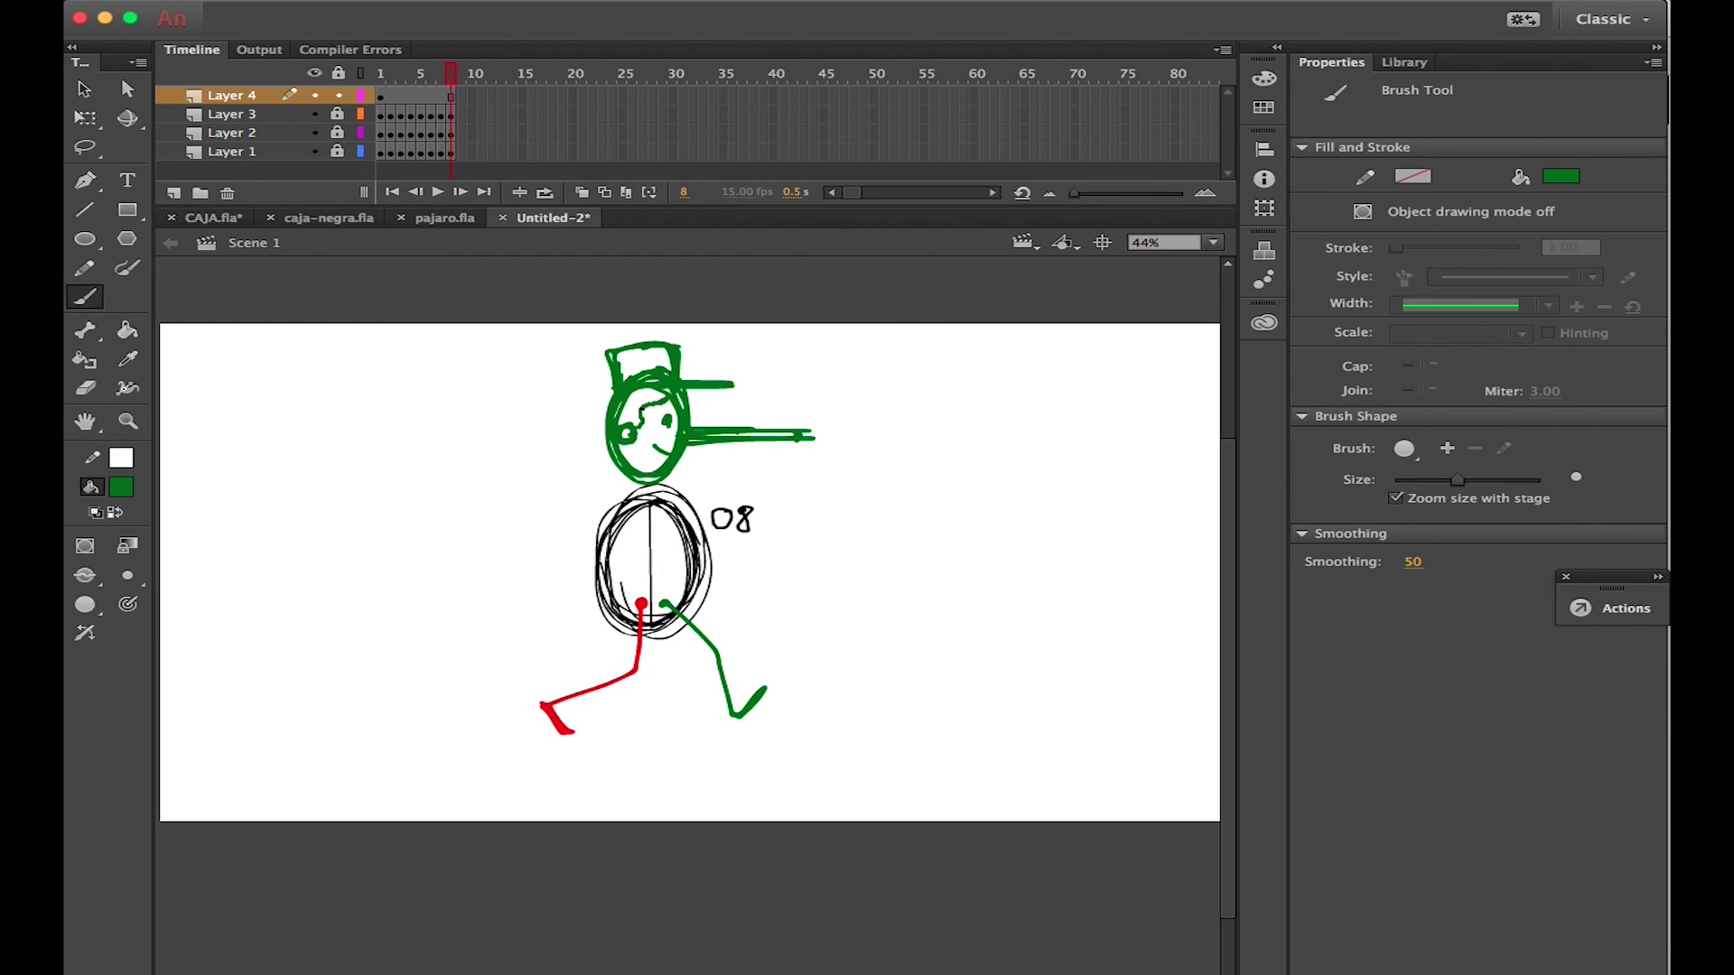
Select the head drawing on frame 1 of Layer 4 and convert it to a Graphic symbol named cabeza1
{"action": "left_click", "coordinate": [84, 89]}
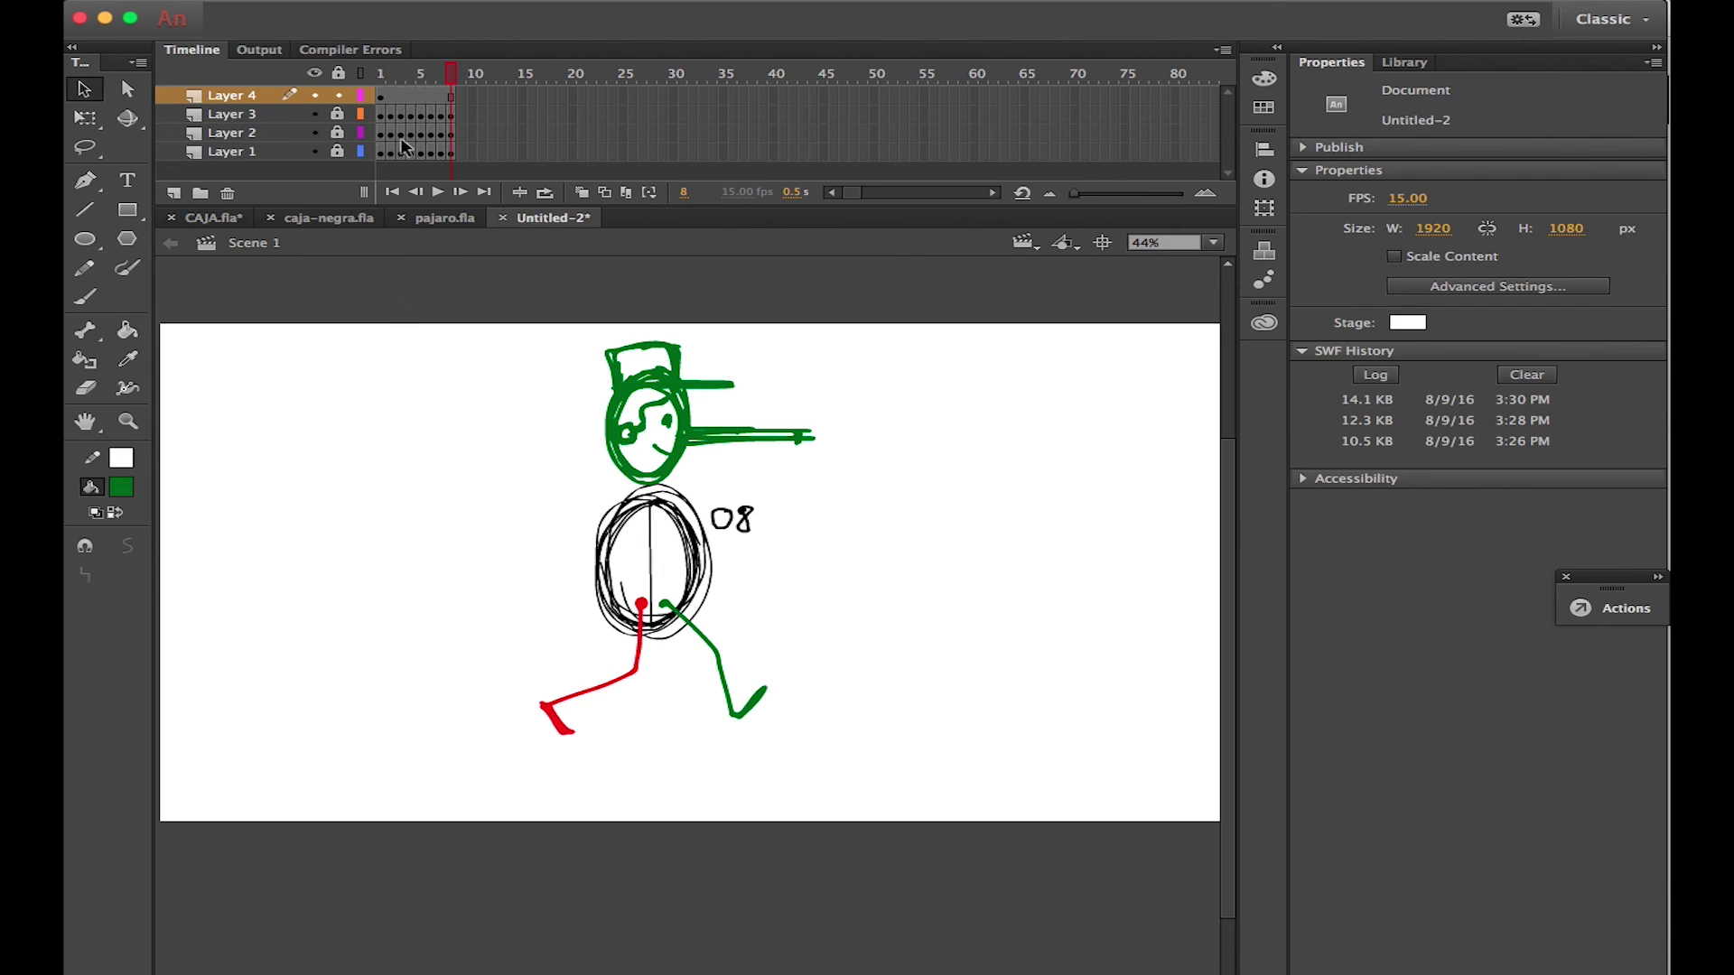
{"action": "left_click", "coordinate": [390, 96]}
{"action": "left_click", "coordinate": [380, 96]}
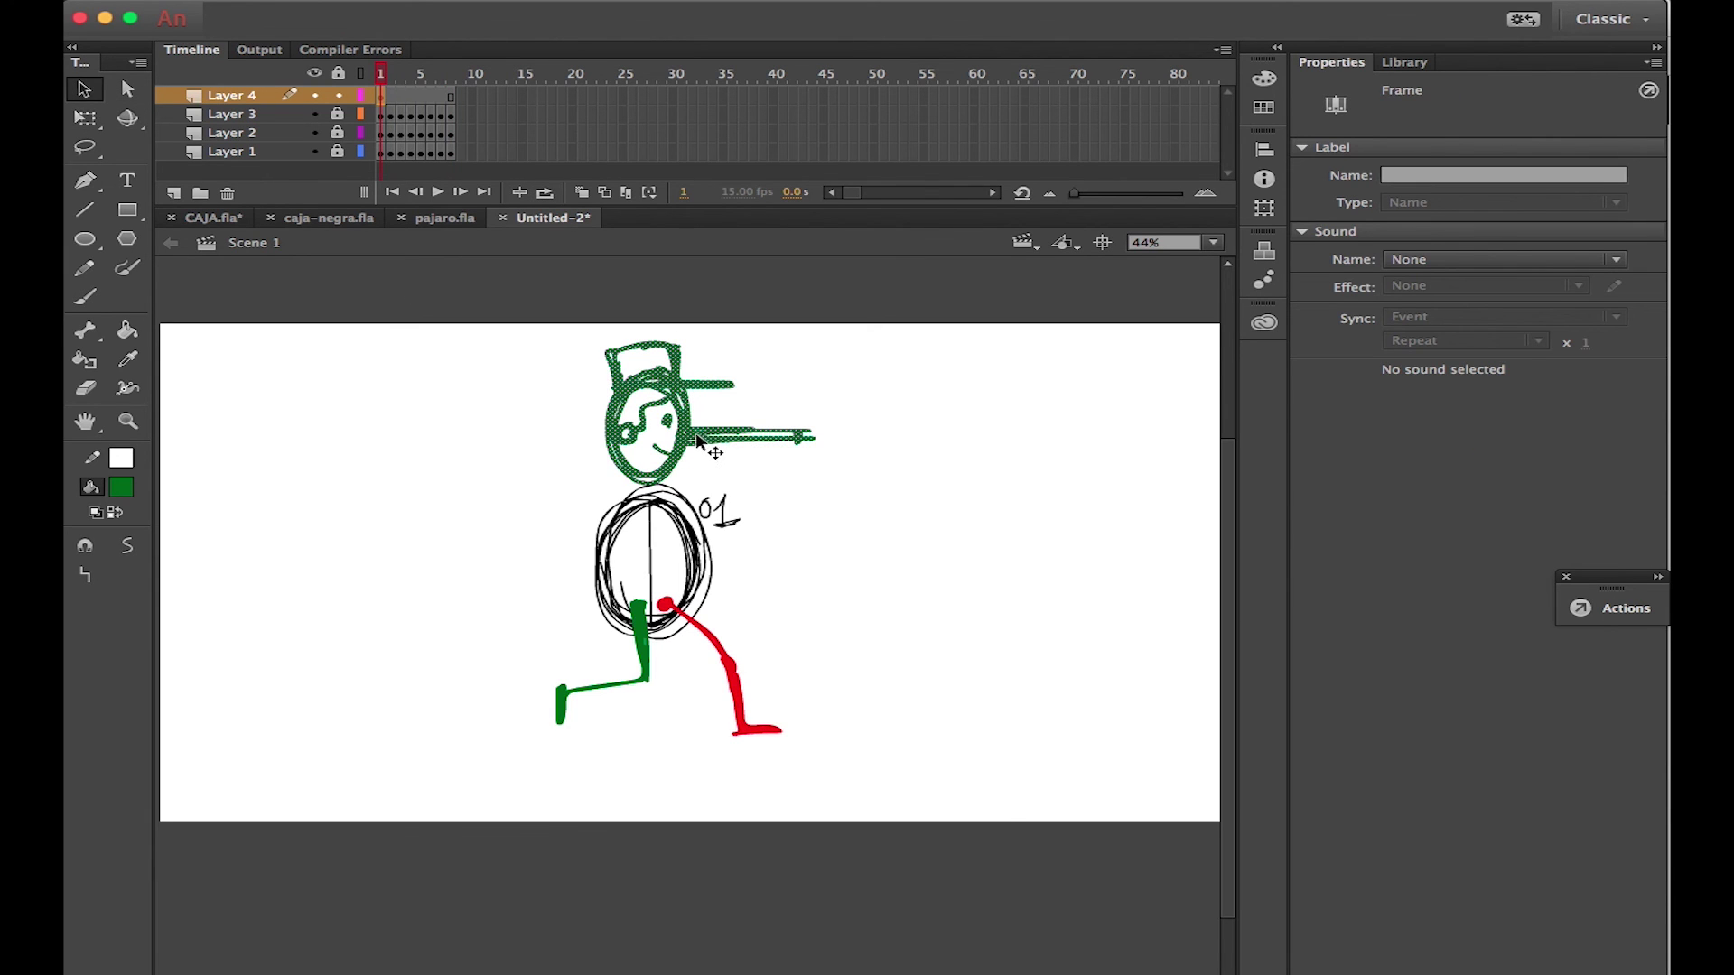
{"action": "right_click", "coordinate": [694, 438]}
{"action": "left_click", "coordinate": [791, 906]}
{"action": "type", "text": "cabeza1"}
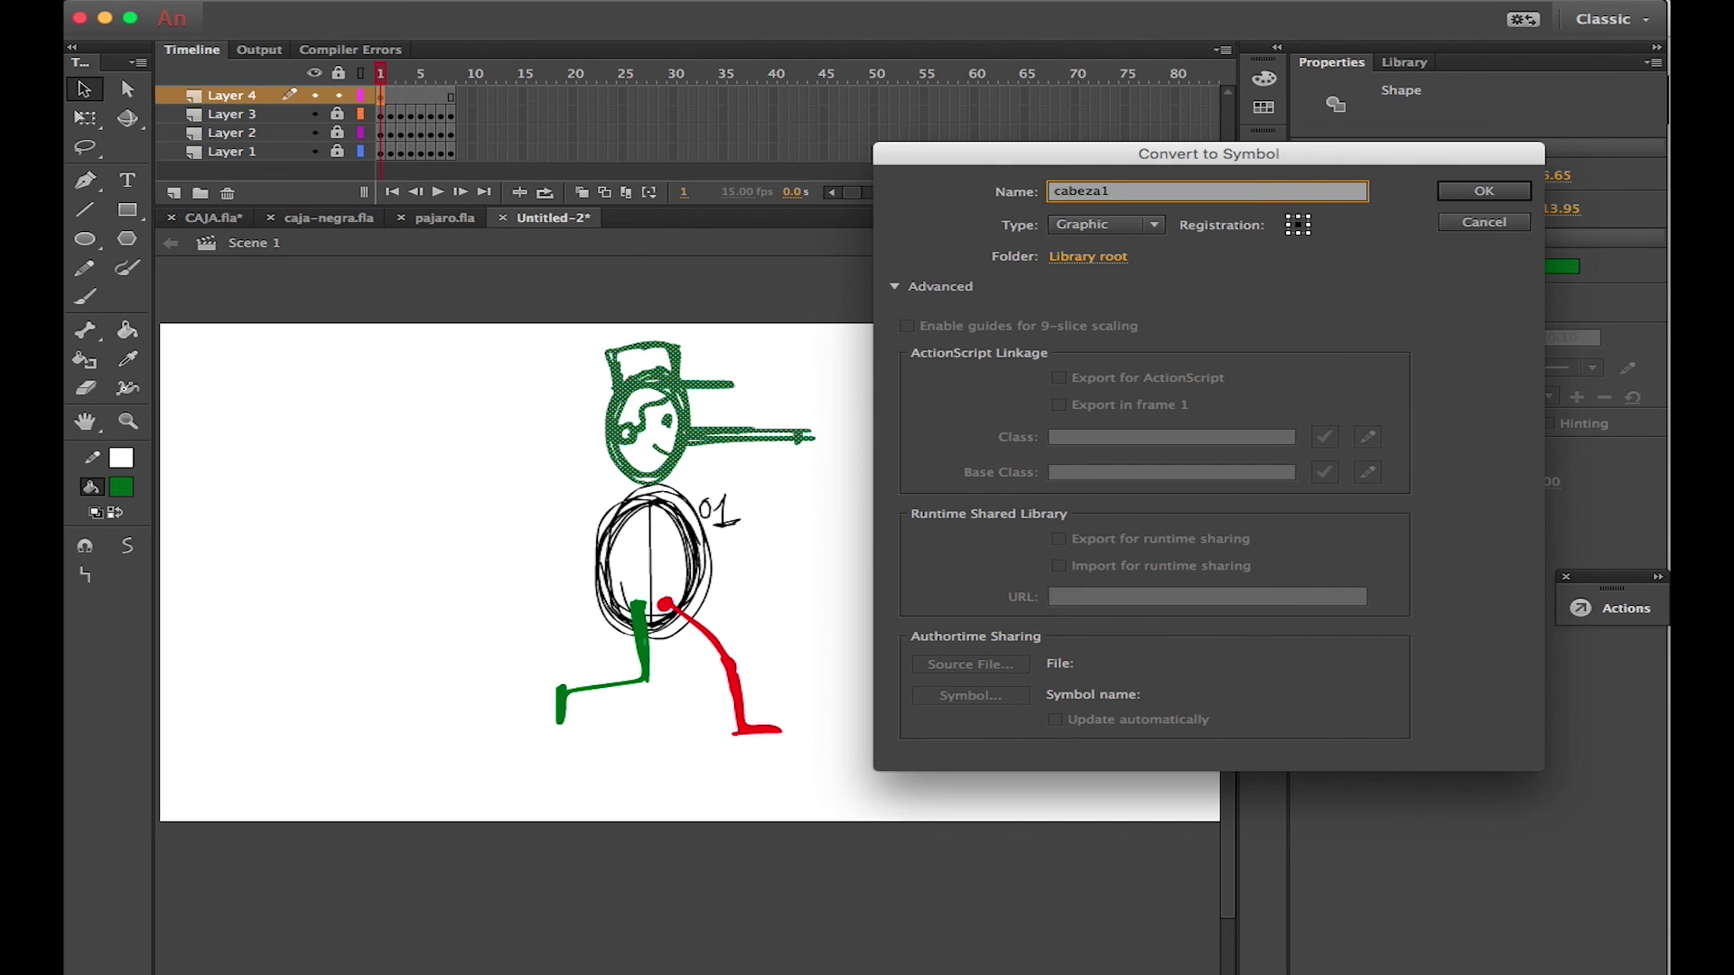
{"action": "key", "text": "Return"}
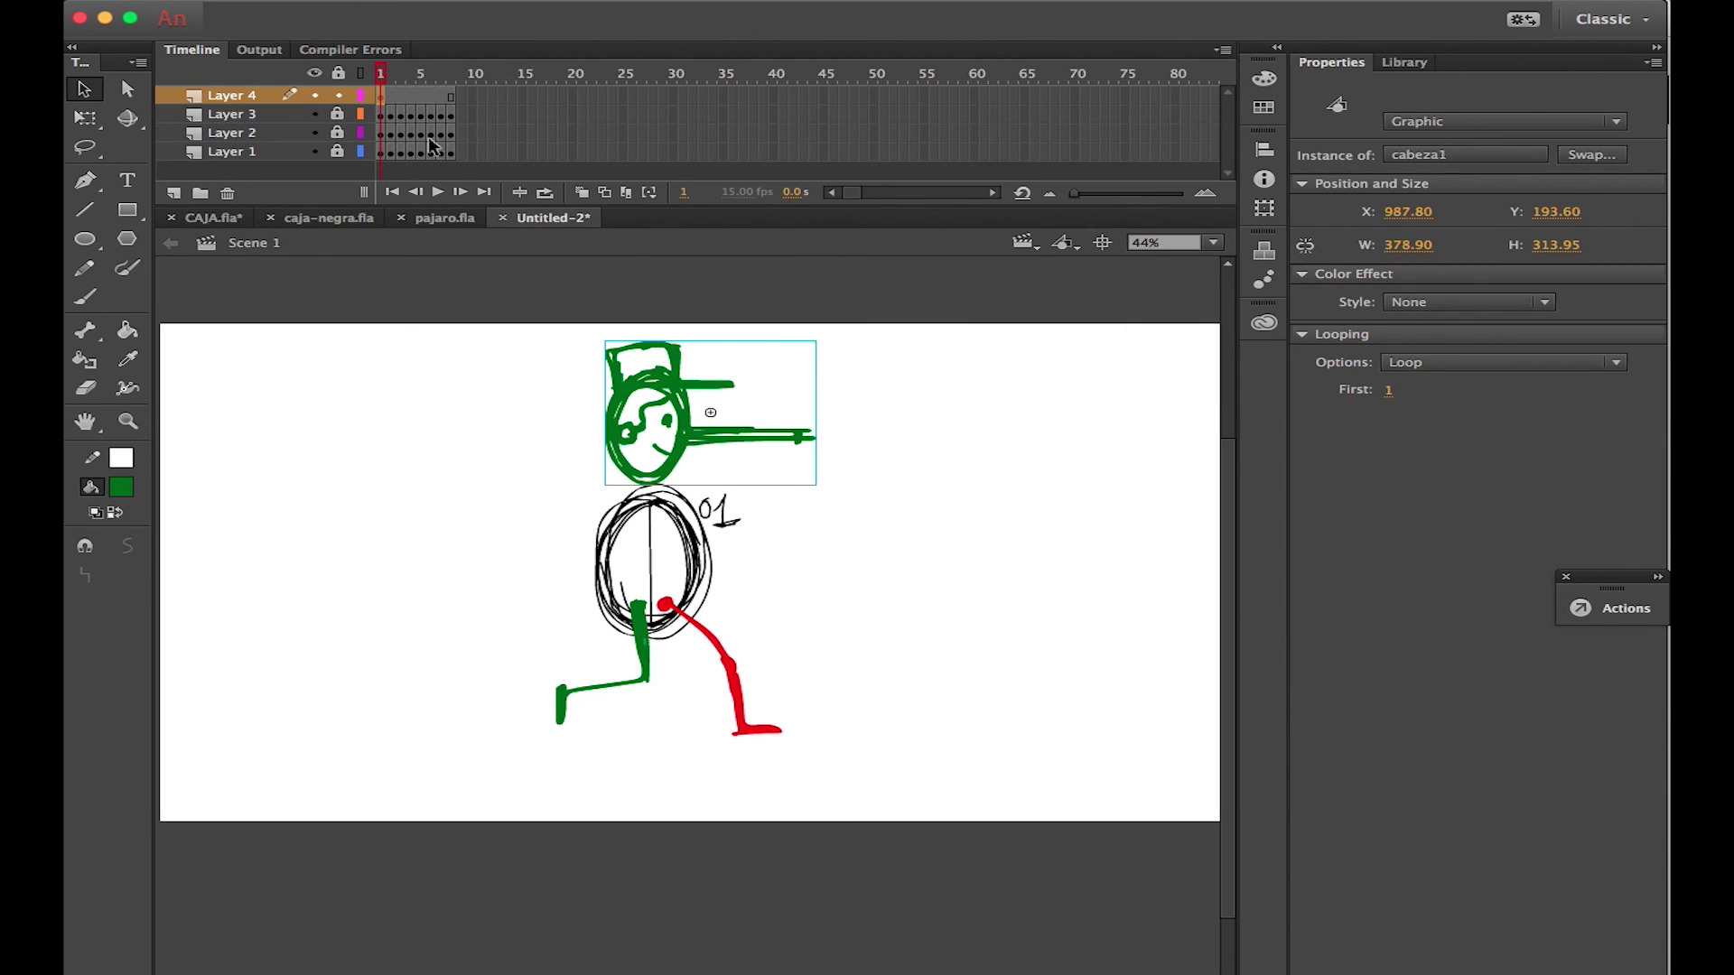
Use Free Transform on the head on frame 1, with its pivot at the neck, to tilt it slightly upward and adjust its proportions
{"action": "left_click_drag", "start_coordinate": [443, 96], "coordinate": [380, 96]}
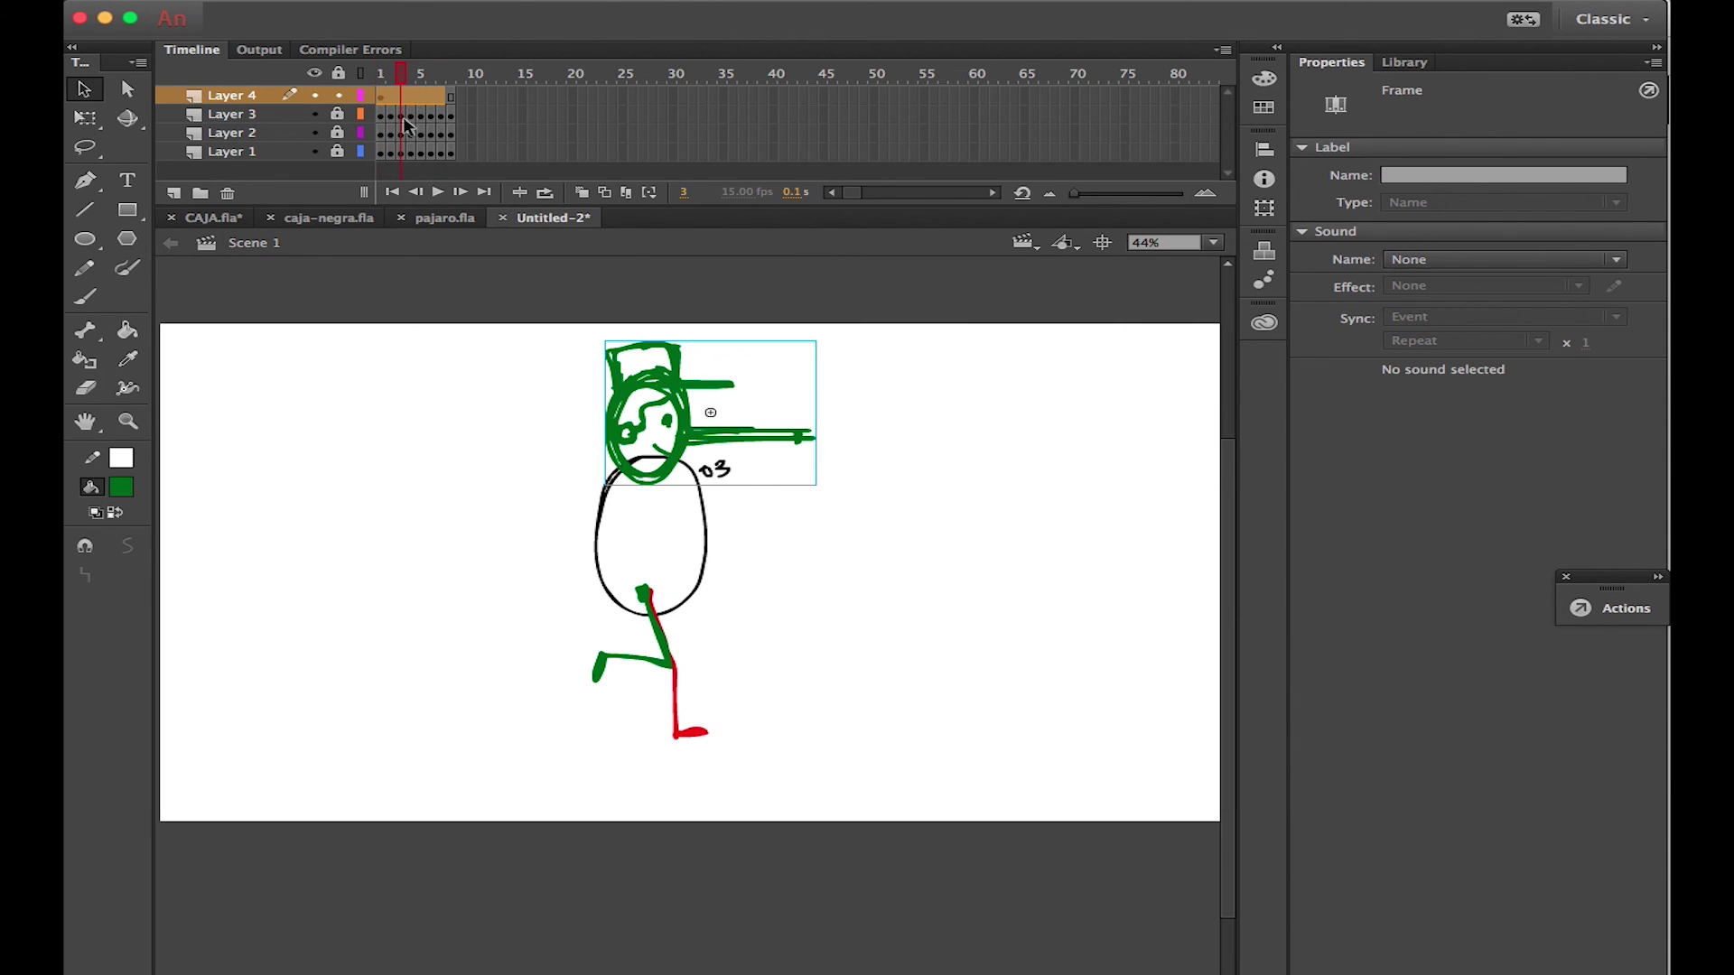
{"action": "left_click", "coordinate": [696, 406]}
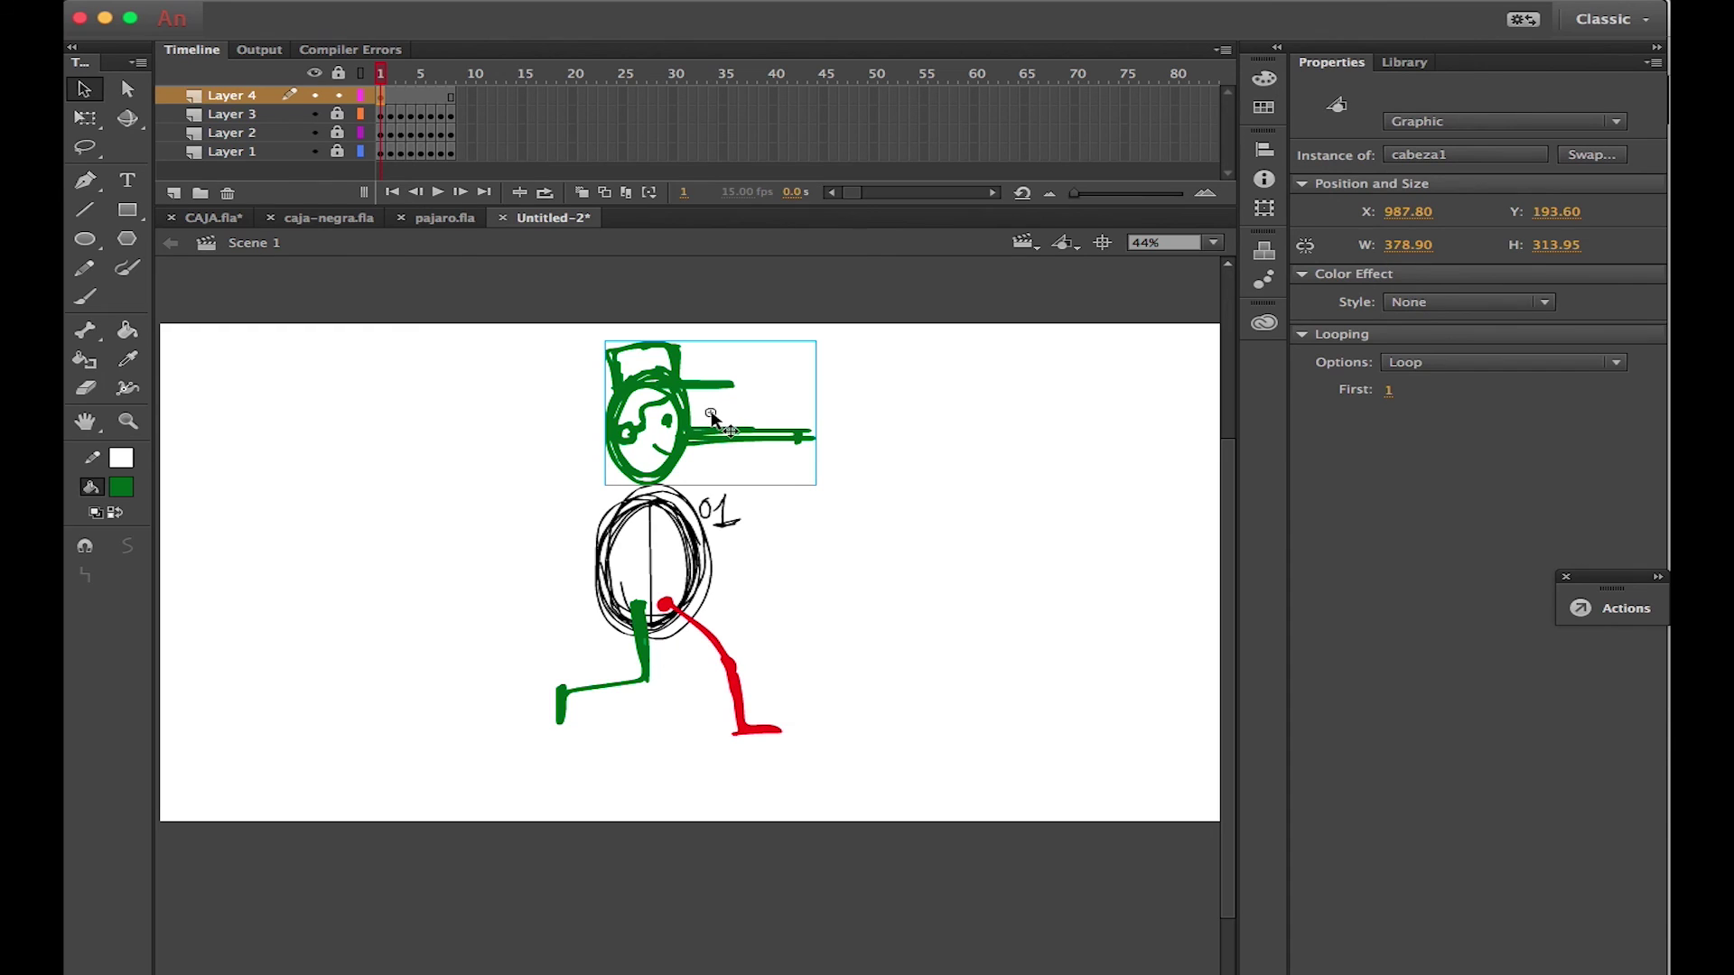
{"action": "left_click", "coordinate": [82, 127]}
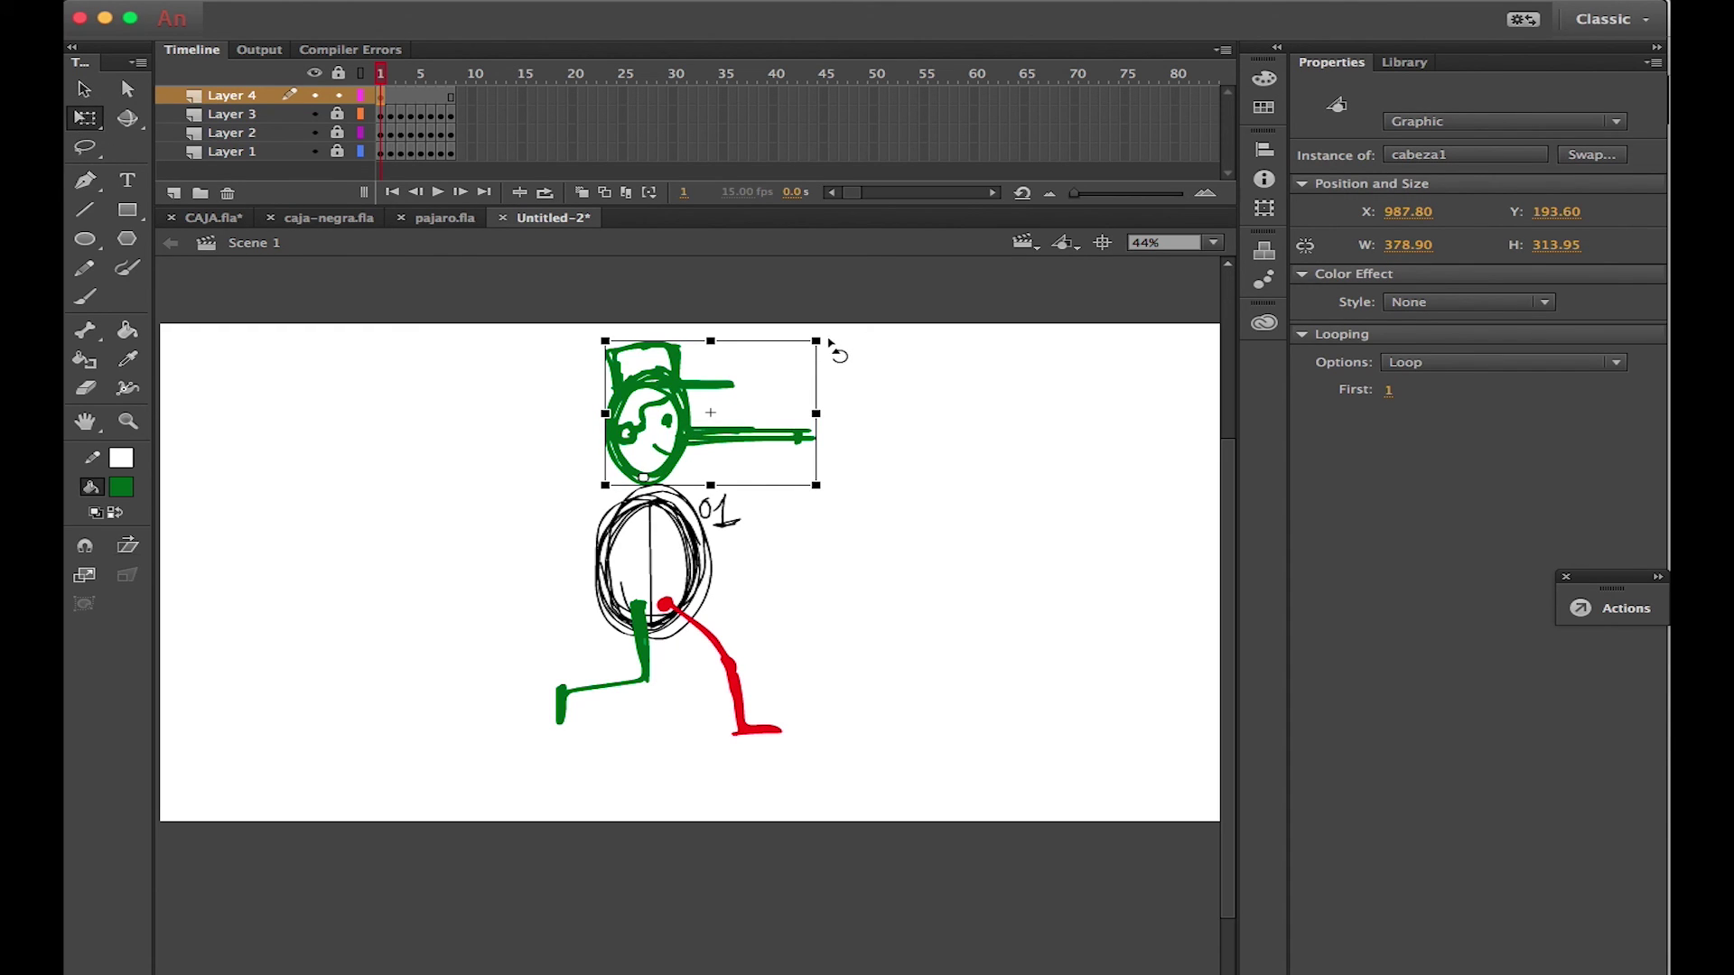
{"action": "mouse_move", "coordinate": [831, 344]}
{"action": "left_mouse_down"}
{"action": "mouse_move", "coordinate": [848, 403]}
{"action": "mouse_move", "coordinate": [824, 328]}
{"action": "left_mouse_up"}
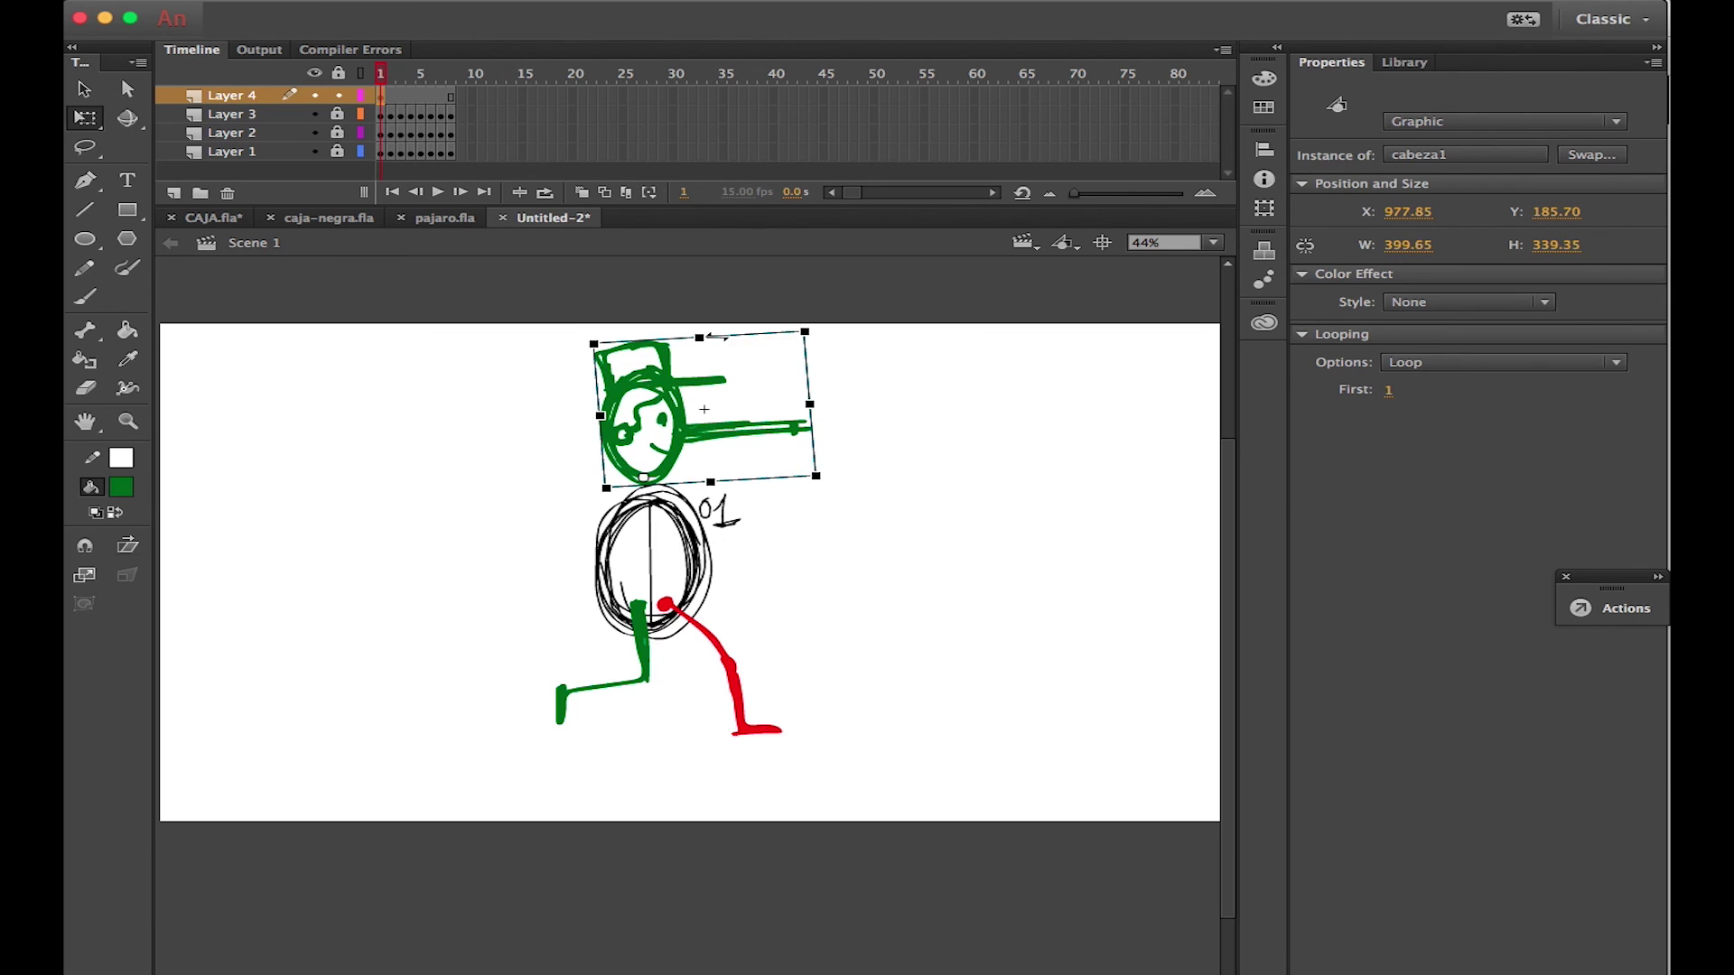
{"action": "mouse_move", "coordinate": [699, 338]}
{"action": "left_mouse_down"}
{"action": "mouse_move", "coordinate": [697, 314]}
{"action": "mouse_move", "coordinate": [699, 337]}
{"action": "left_mouse_up"}
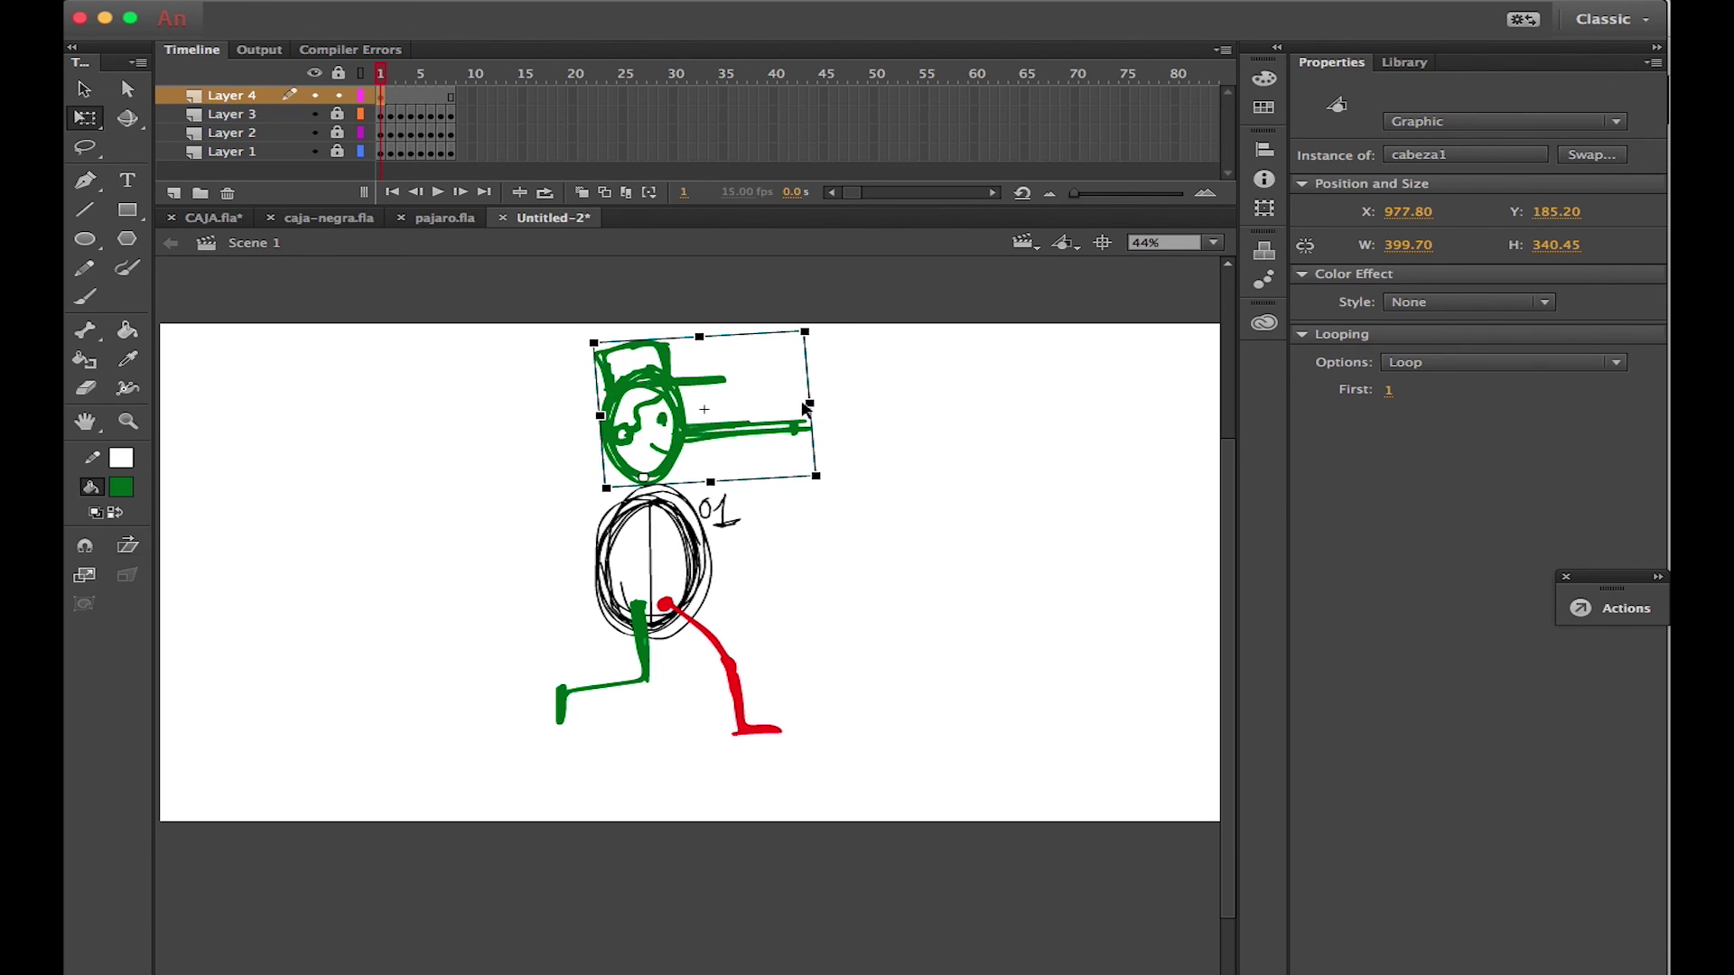
{"action": "left_click_drag", "start_coordinate": [807, 409], "coordinate": [808, 403]}
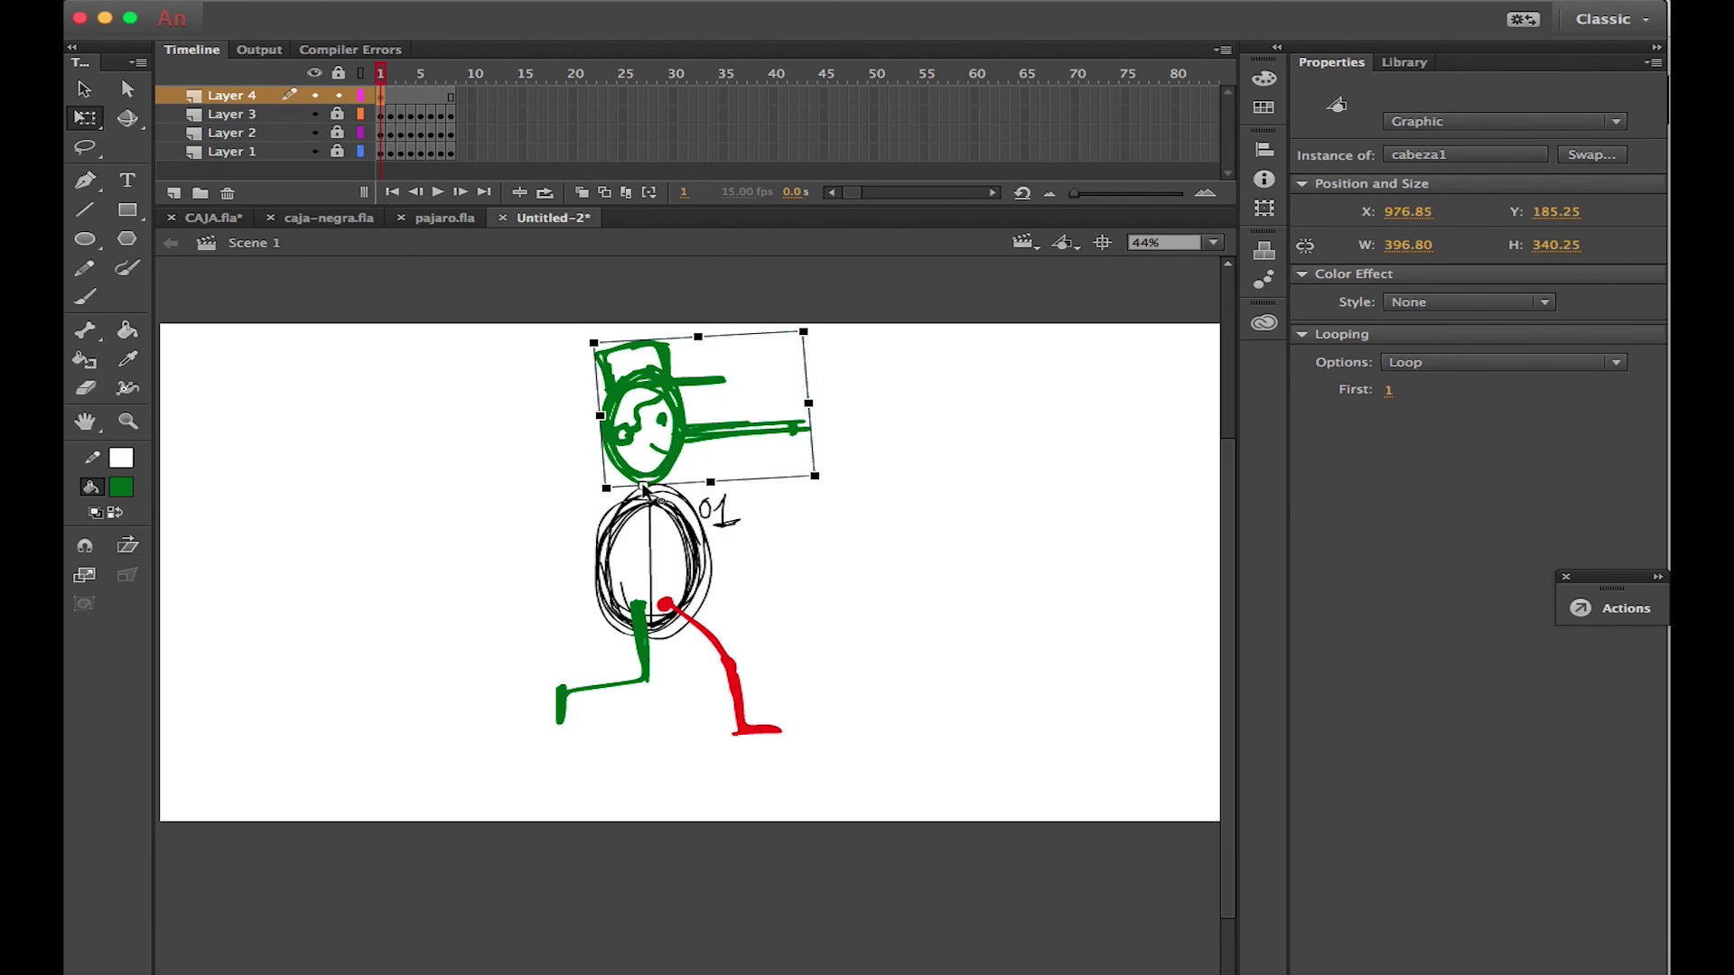
Add keyframes through frame 8 on Layer 4 and move the head to sit on the body on frames 2 and 3
{"action": "left_click_drag", "start_coordinate": [381, 96], "coordinate": [453, 100]}
{"action": "left_click", "coordinate": [449, 100]}
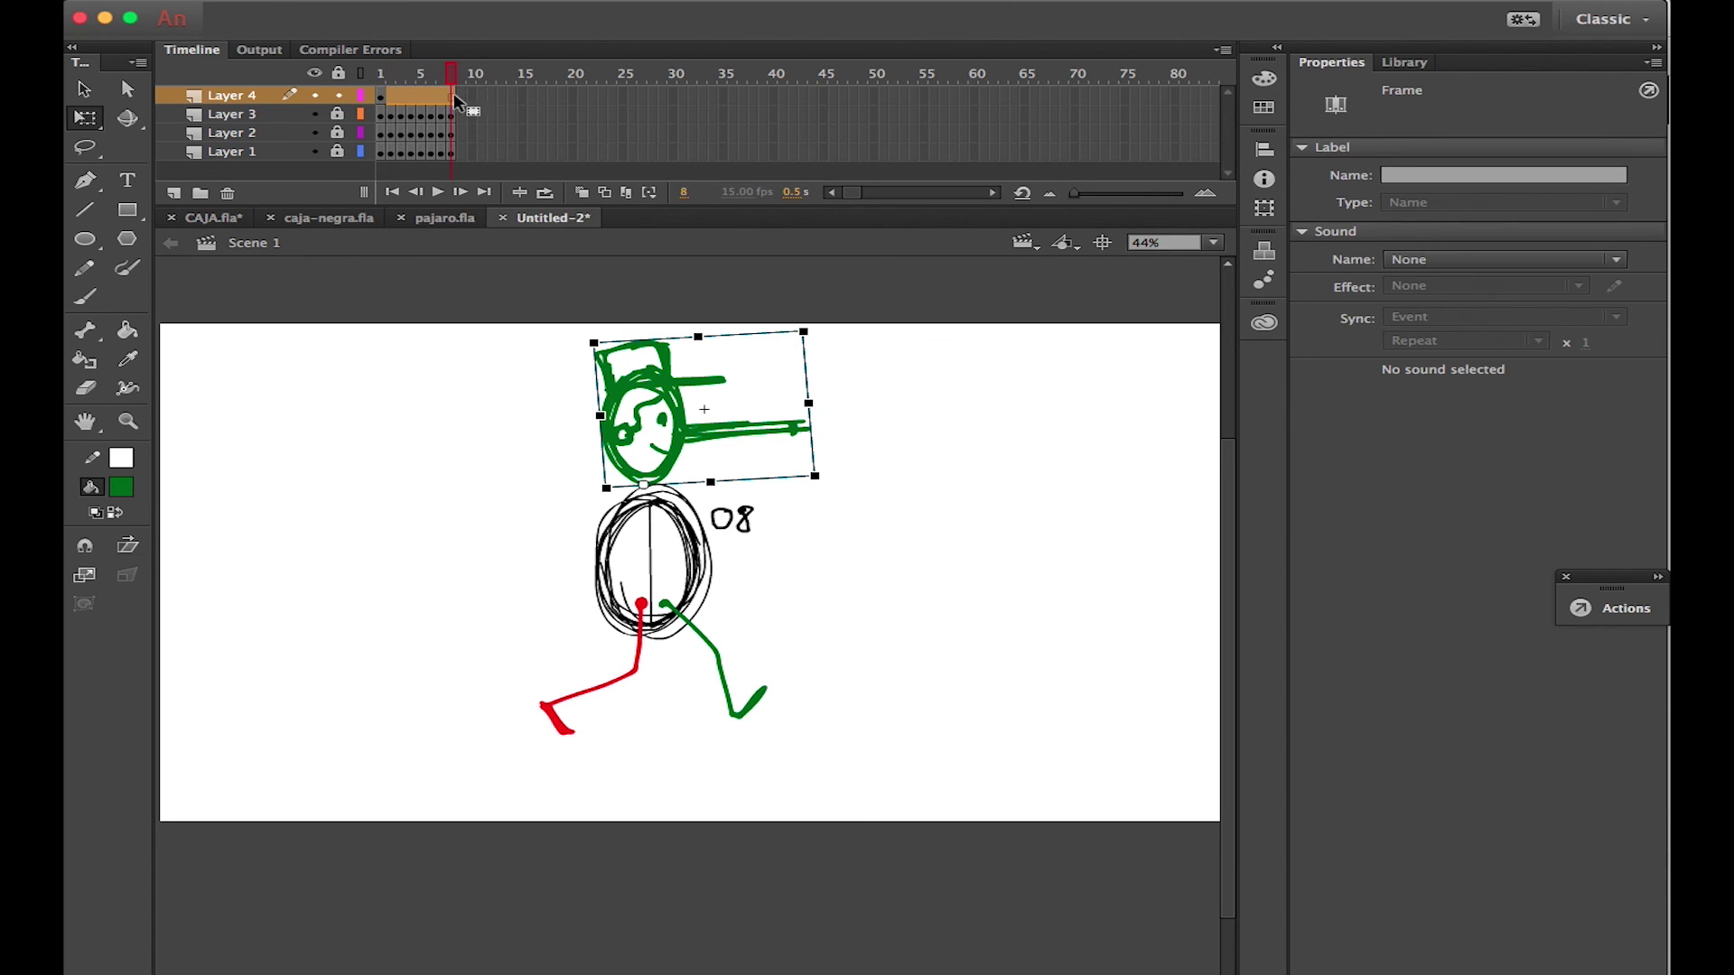
{"action": "left_click", "coordinate": [390, 96]}
{"action": "left_click_drag", "start_coordinate": [664, 481], "coordinate": [670, 456]}
{"action": "left_click", "coordinate": [409, 97]}
{"action": "left_click", "coordinate": [402, 96]}
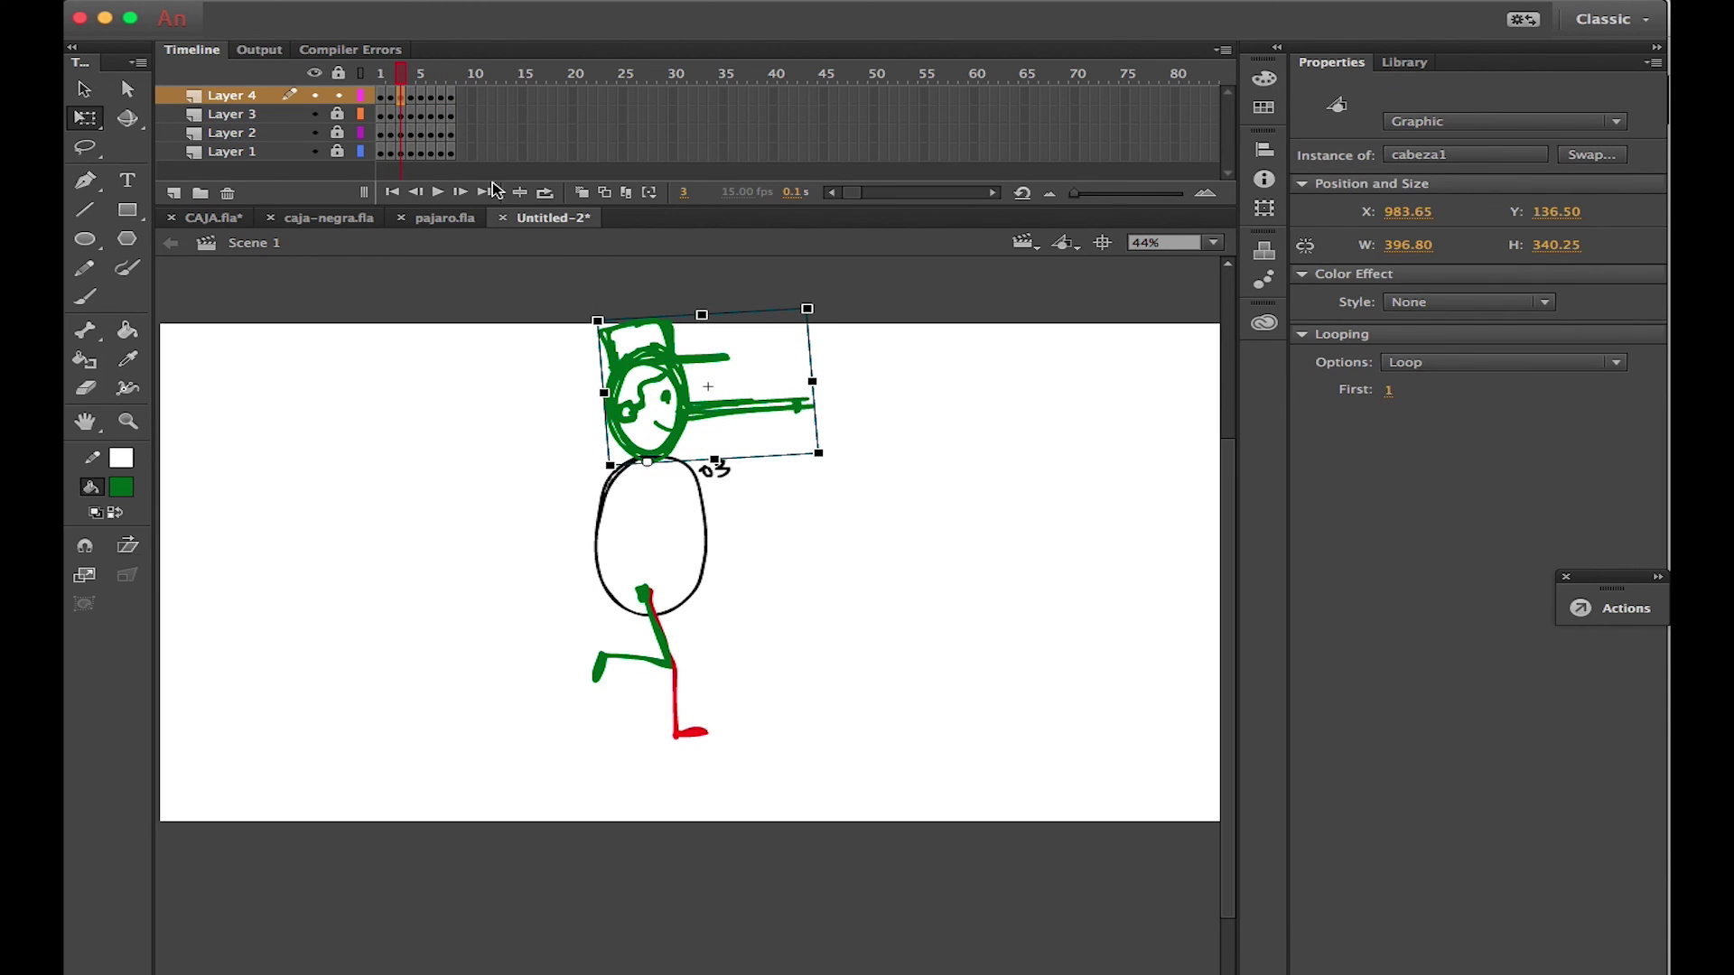
Align the head with the body's height on frames 4 to 6 of Layer 4 and play back the animation
{"action": "left_click", "coordinate": [413, 96]}
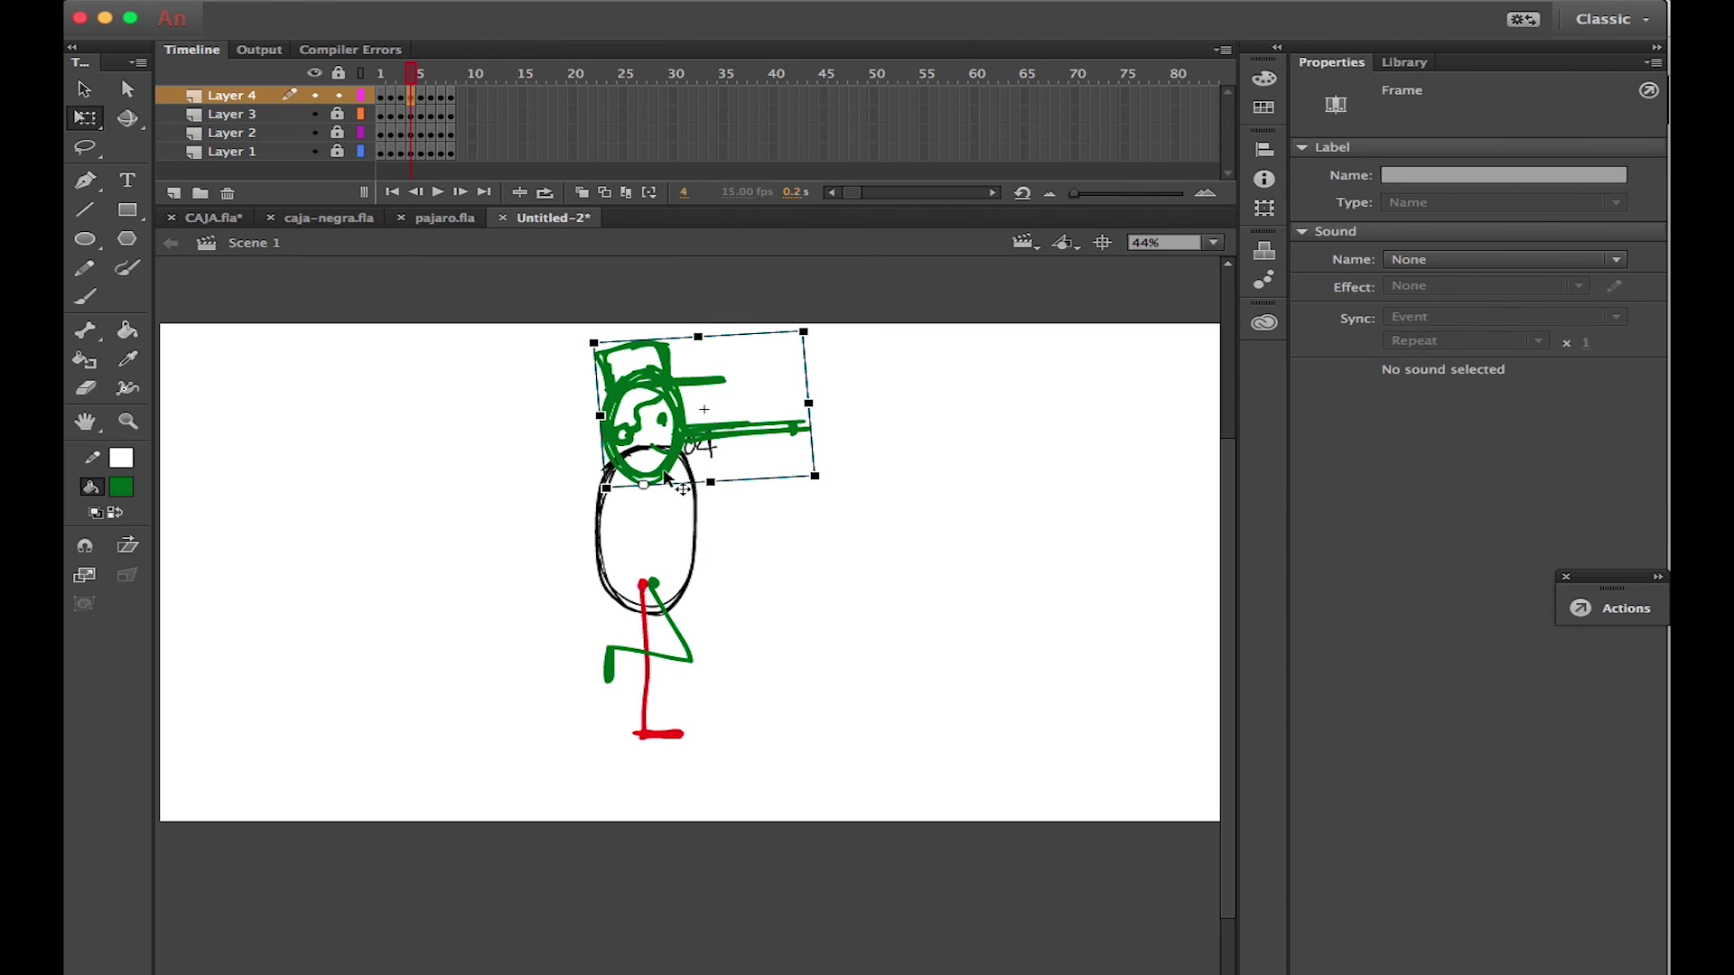
{"action": "mouse_move", "coordinate": [663, 471]}
{"action": "left_mouse_down"}
{"action": "mouse_move", "coordinate": [669, 434]}
{"action": "mouse_move", "coordinate": [676, 451]}
{"action": "left_mouse_up"}
{"action": "left_click", "coordinate": [423, 97]}
{"action": "key", "text": "super+z"}
{"action": "left_click", "coordinate": [432, 98]}
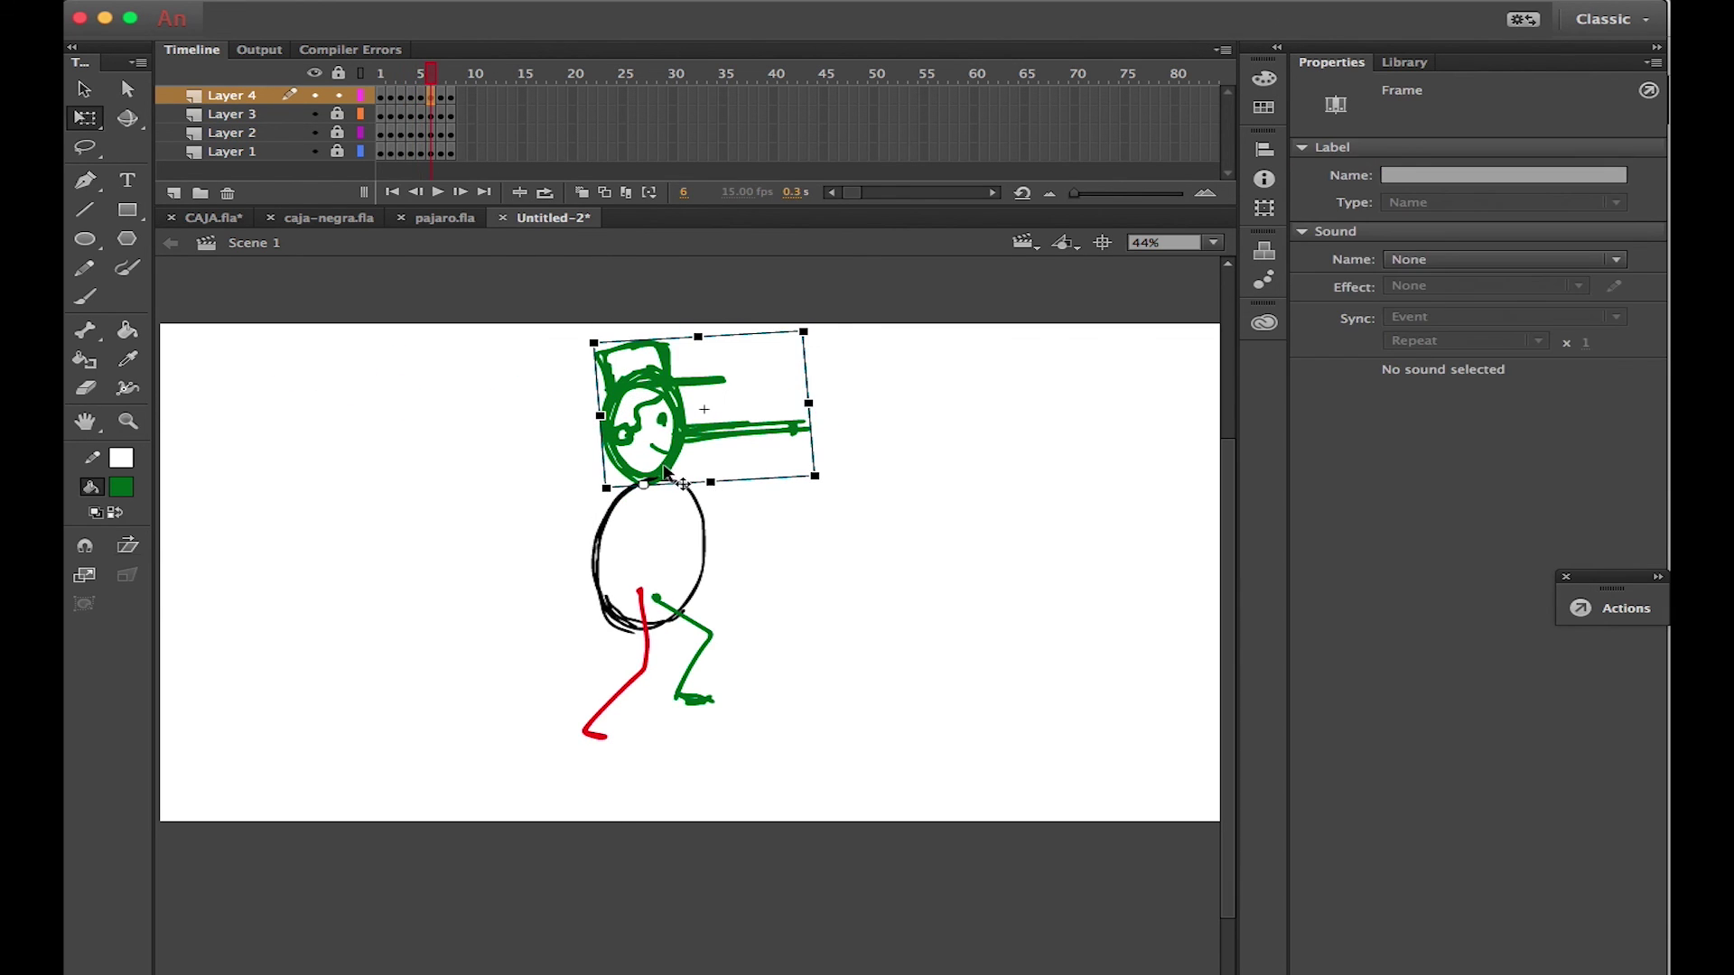
{"action": "left_click", "coordinate": [667, 471]}
{"action": "key", "text": "period"}
{"action": "key", "text": "period"}
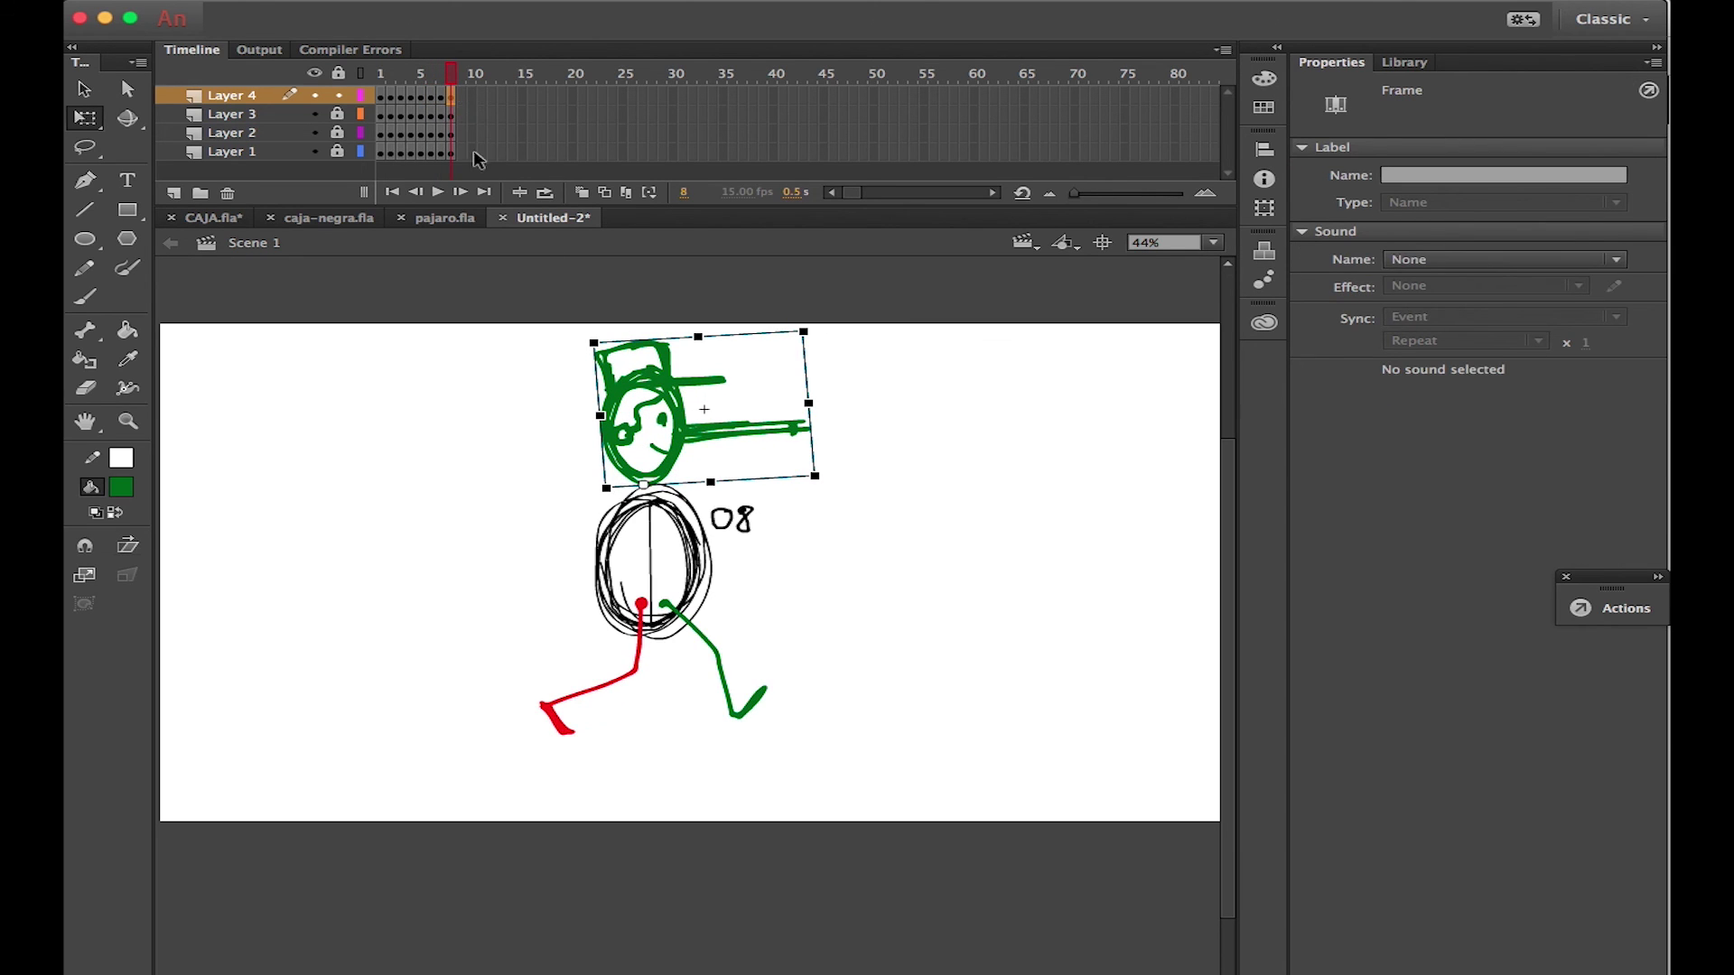
{"action": "key", "text": "Return"}
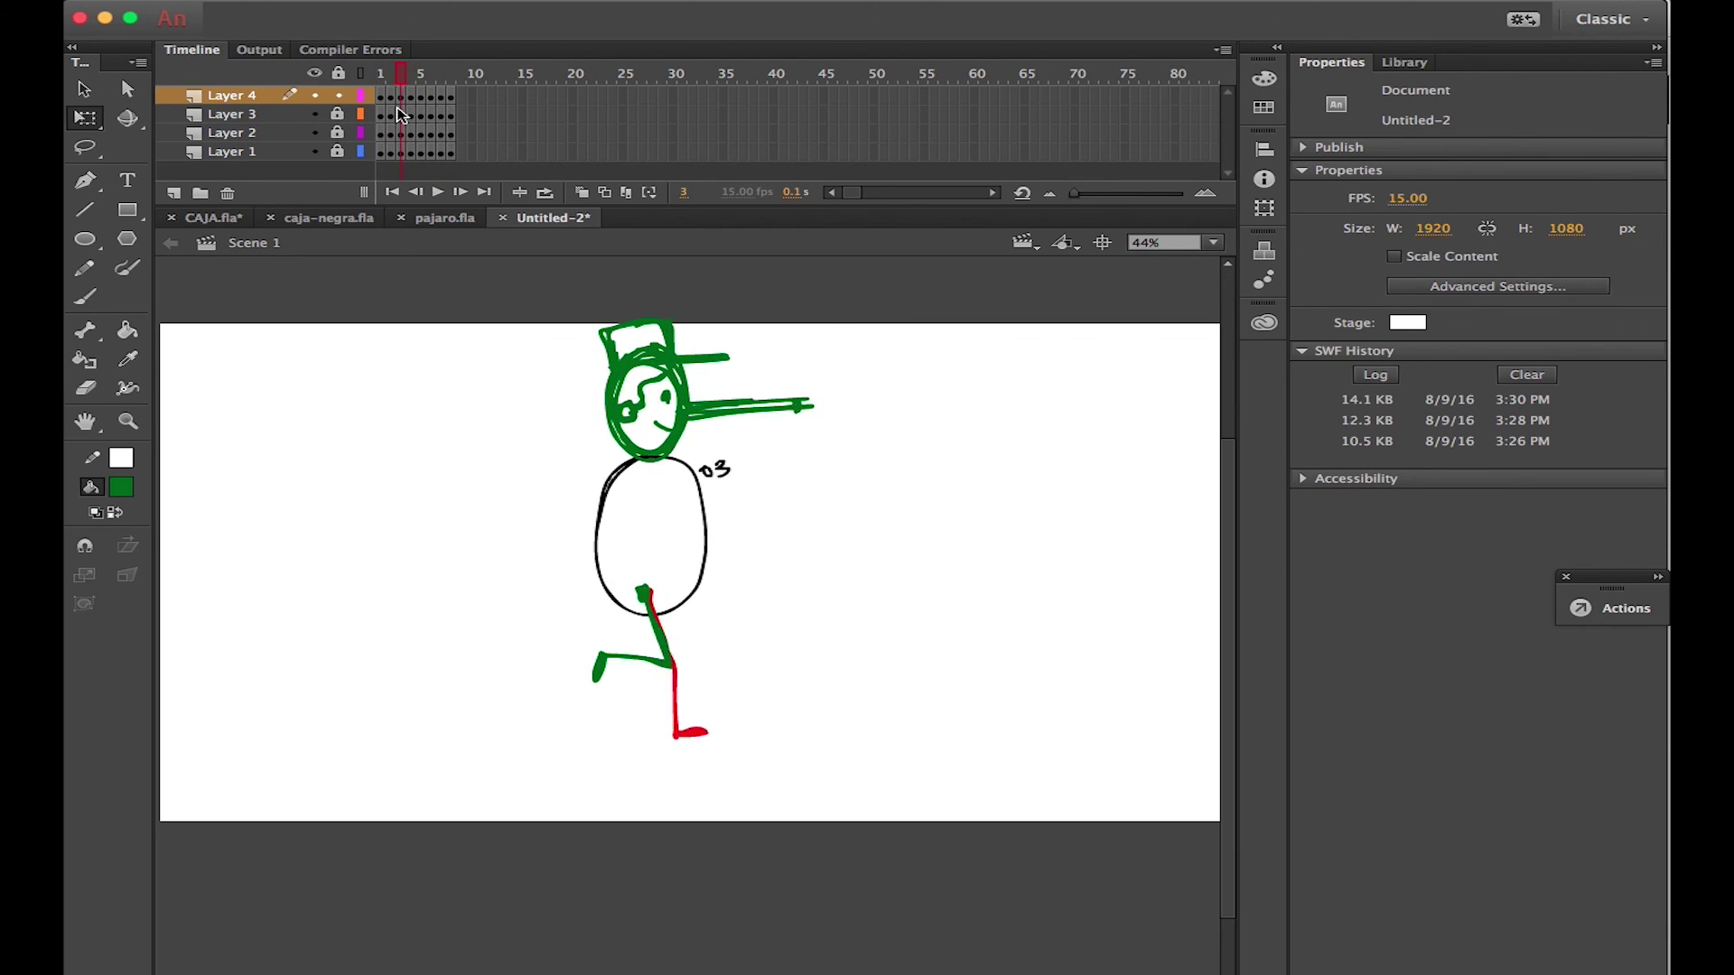
Tilt the head slightly downward around the neck on frames 1, 8, 7 and 6 of Layer 4
{"action": "left_click", "coordinate": [381, 96]}
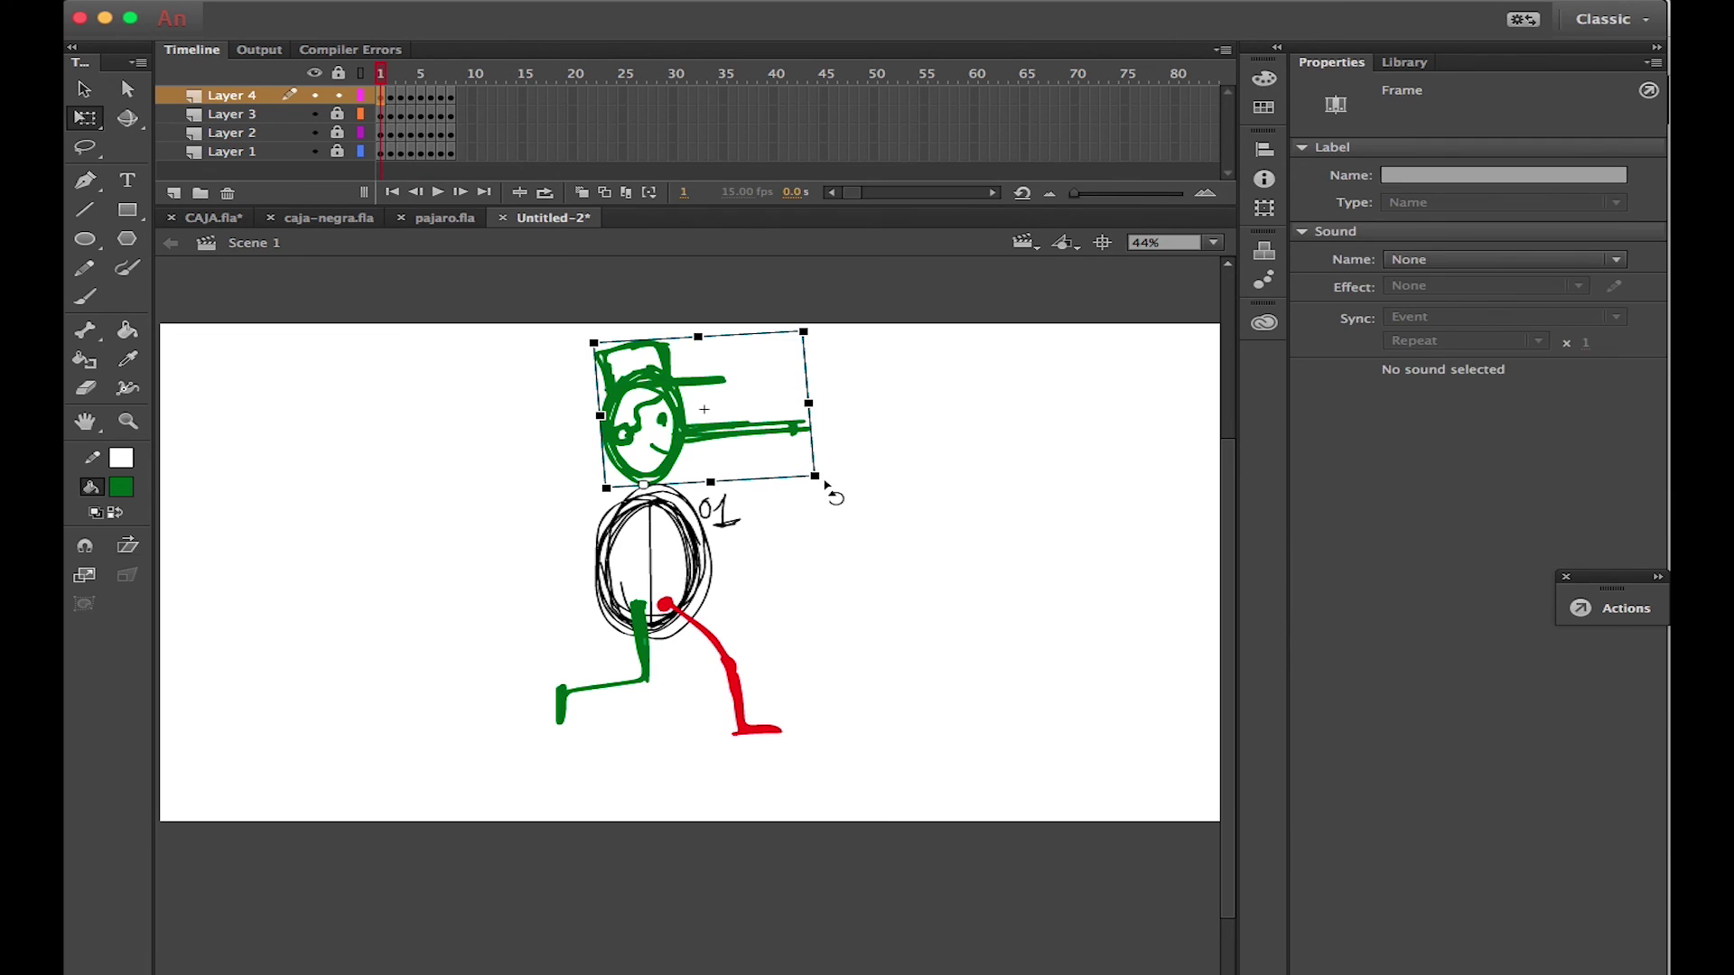
{"action": "left_click_drag", "start_coordinate": [825, 485], "coordinate": [821, 492]}
{"action": "left_click", "coordinate": [450, 96]}
{"action": "left_click", "coordinate": [441, 96]}
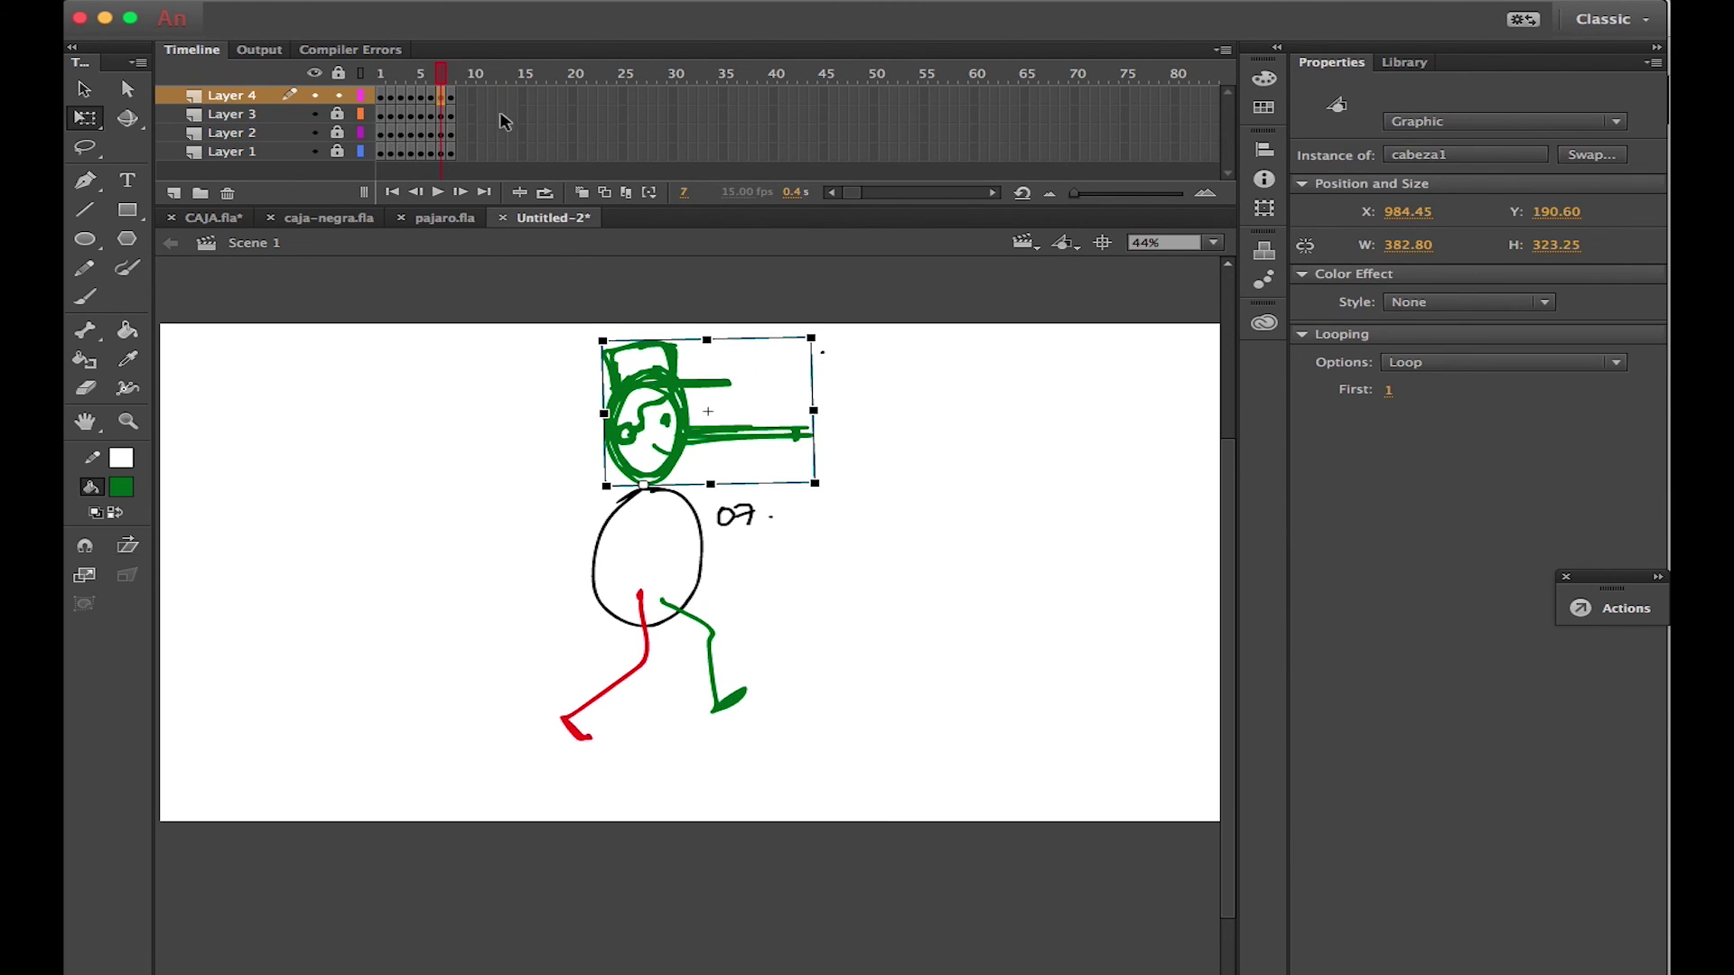
{"action": "left_click", "coordinate": [431, 99]}
{"action": "left_click", "coordinate": [838, 486]}
Tilt the head further upward on frame 4, and select all frames of Layer 4
{"action": "left_click", "coordinate": [422, 97]}
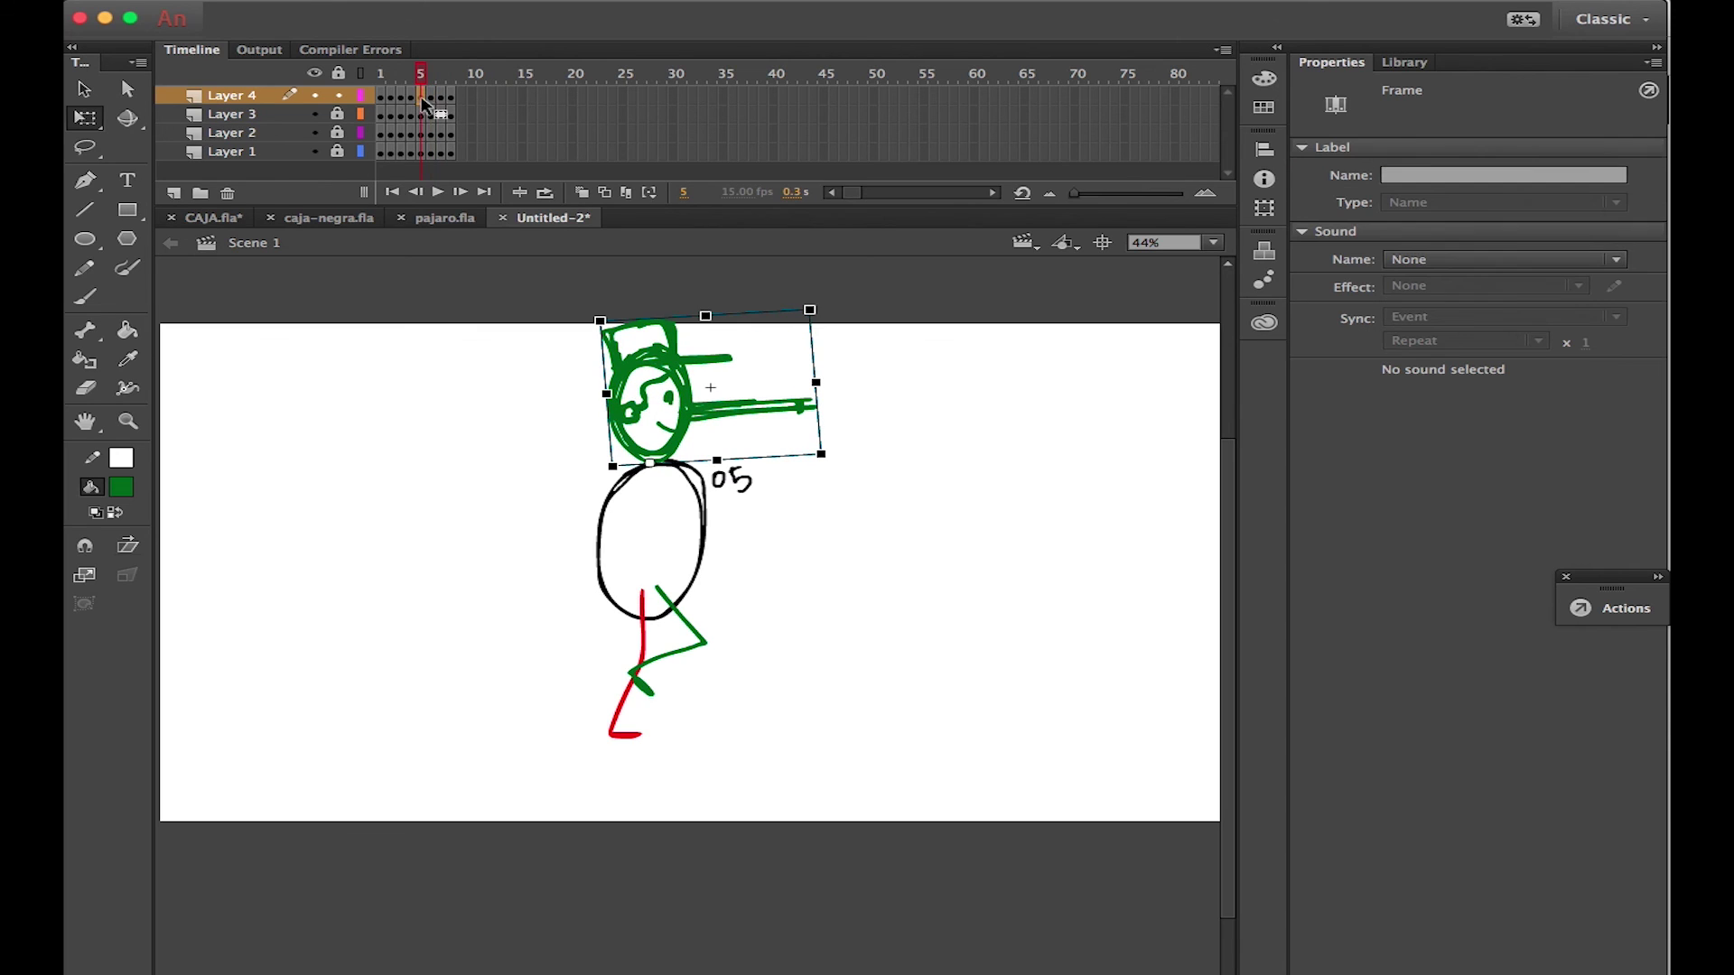
{"action": "left_click", "coordinate": [412, 97]}
{"action": "left_click", "coordinate": [834, 457]}
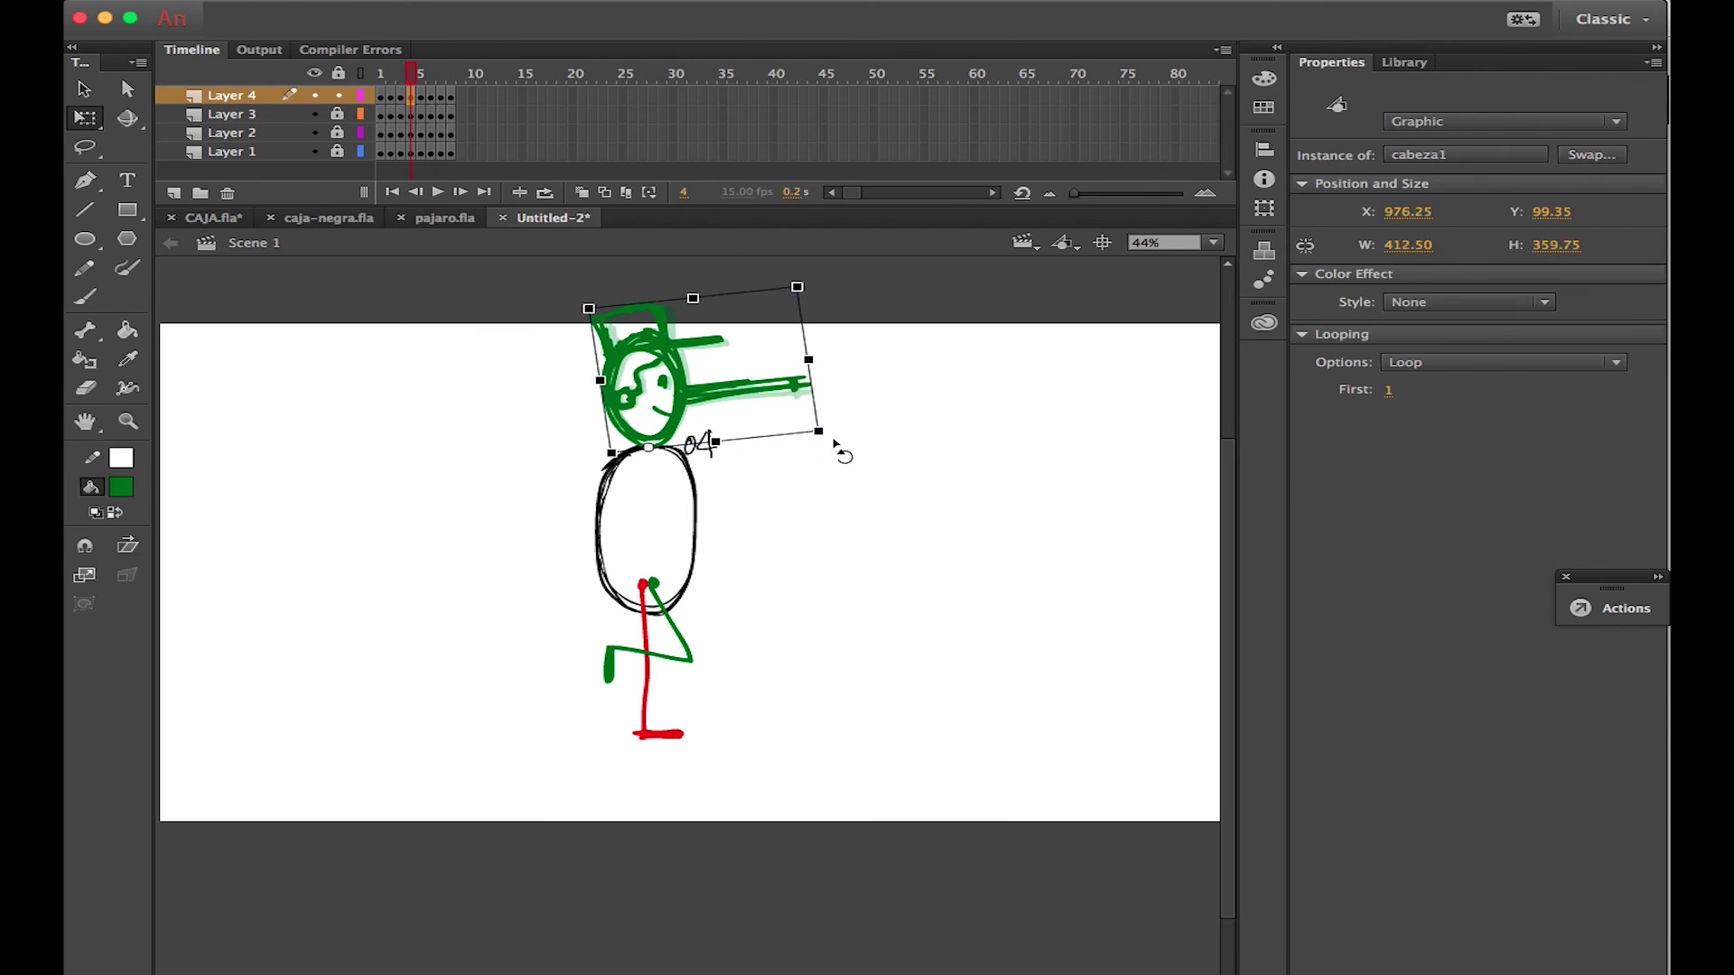
{"action": "left_click", "coordinate": [851, 400]}
{"action": "mouse_move", "coordinate": [414, 74]}
{"action": "left_mouse_down"}
{"action": "mouse_move", "coordinate": [399, 89]}
{"action": "mouse_move", "coordinate": [426, 93]}
{"action": "mouse_move", "coordinate": [392, 95]}
{"action": "mouse_move", "coordinate": [450, 99]}
{"action": "left_mouse_up"}
{"action": "left_click", "coordinate": [228, 97]}
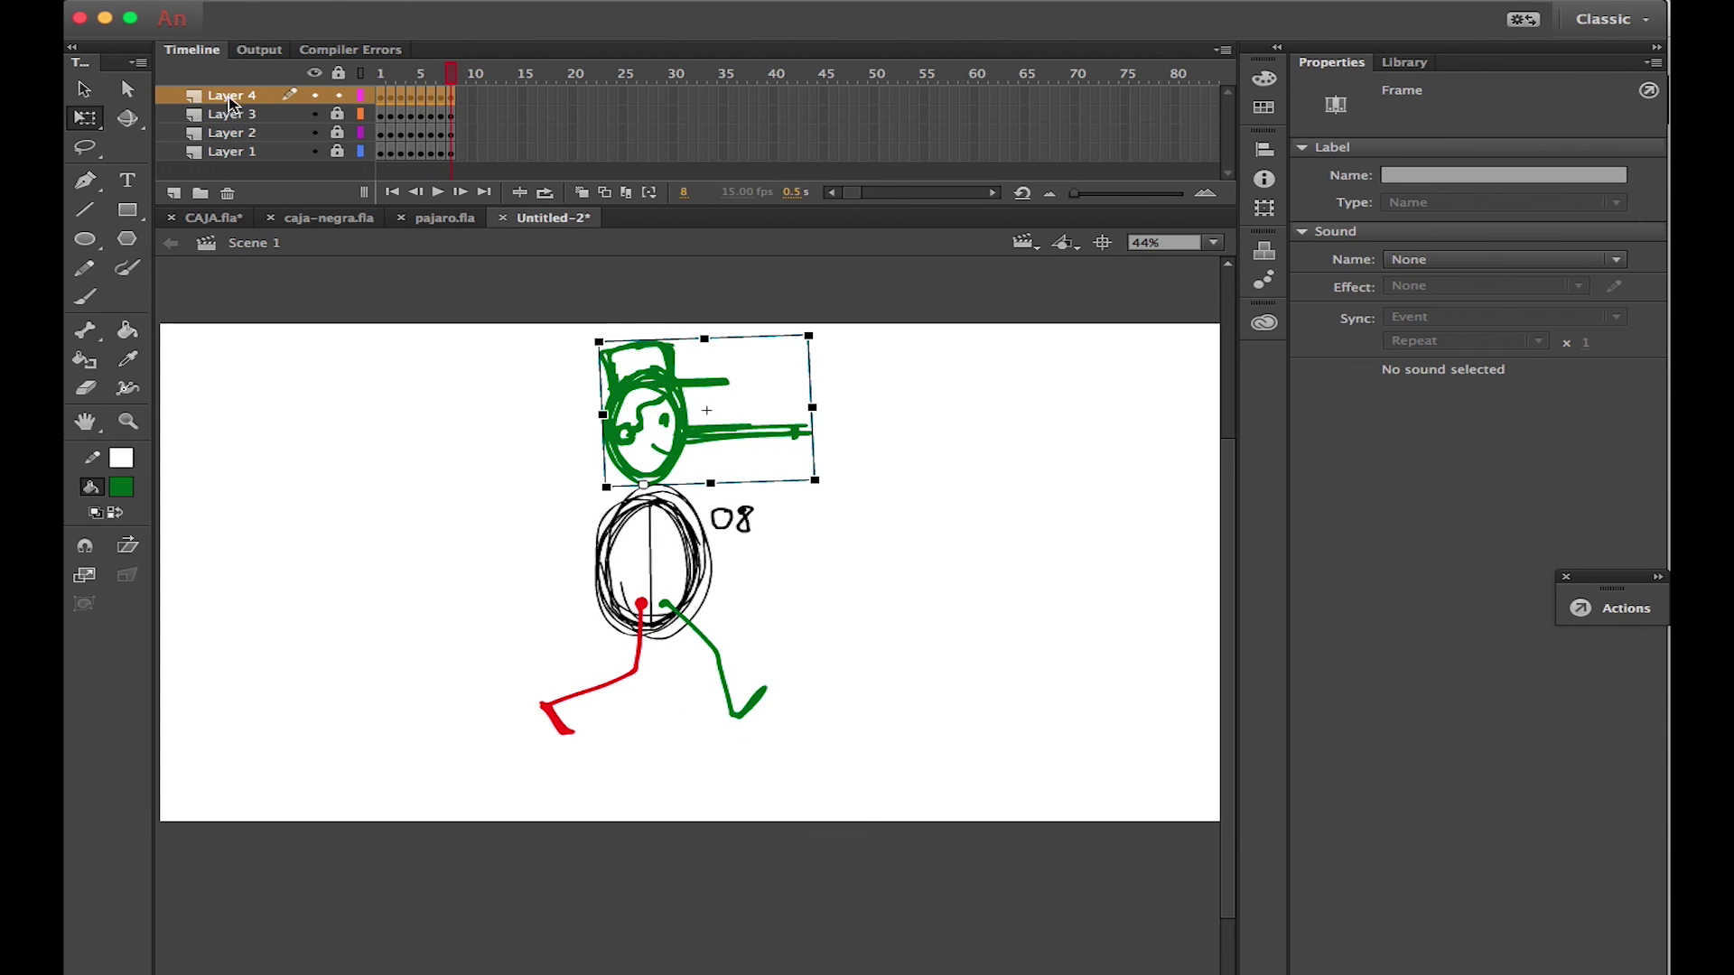
Rename Layer 4 as cabeza and Layer 3 as pta, and hide the pta layer
{"action": "double_click", "coordinate": [228, 100]}
{"action": "type", "text": "cabeza"}
{"action": "left_click", "coordinate": [232, 113]}
{"action": "left_click", "coordinate": [314, 114]}
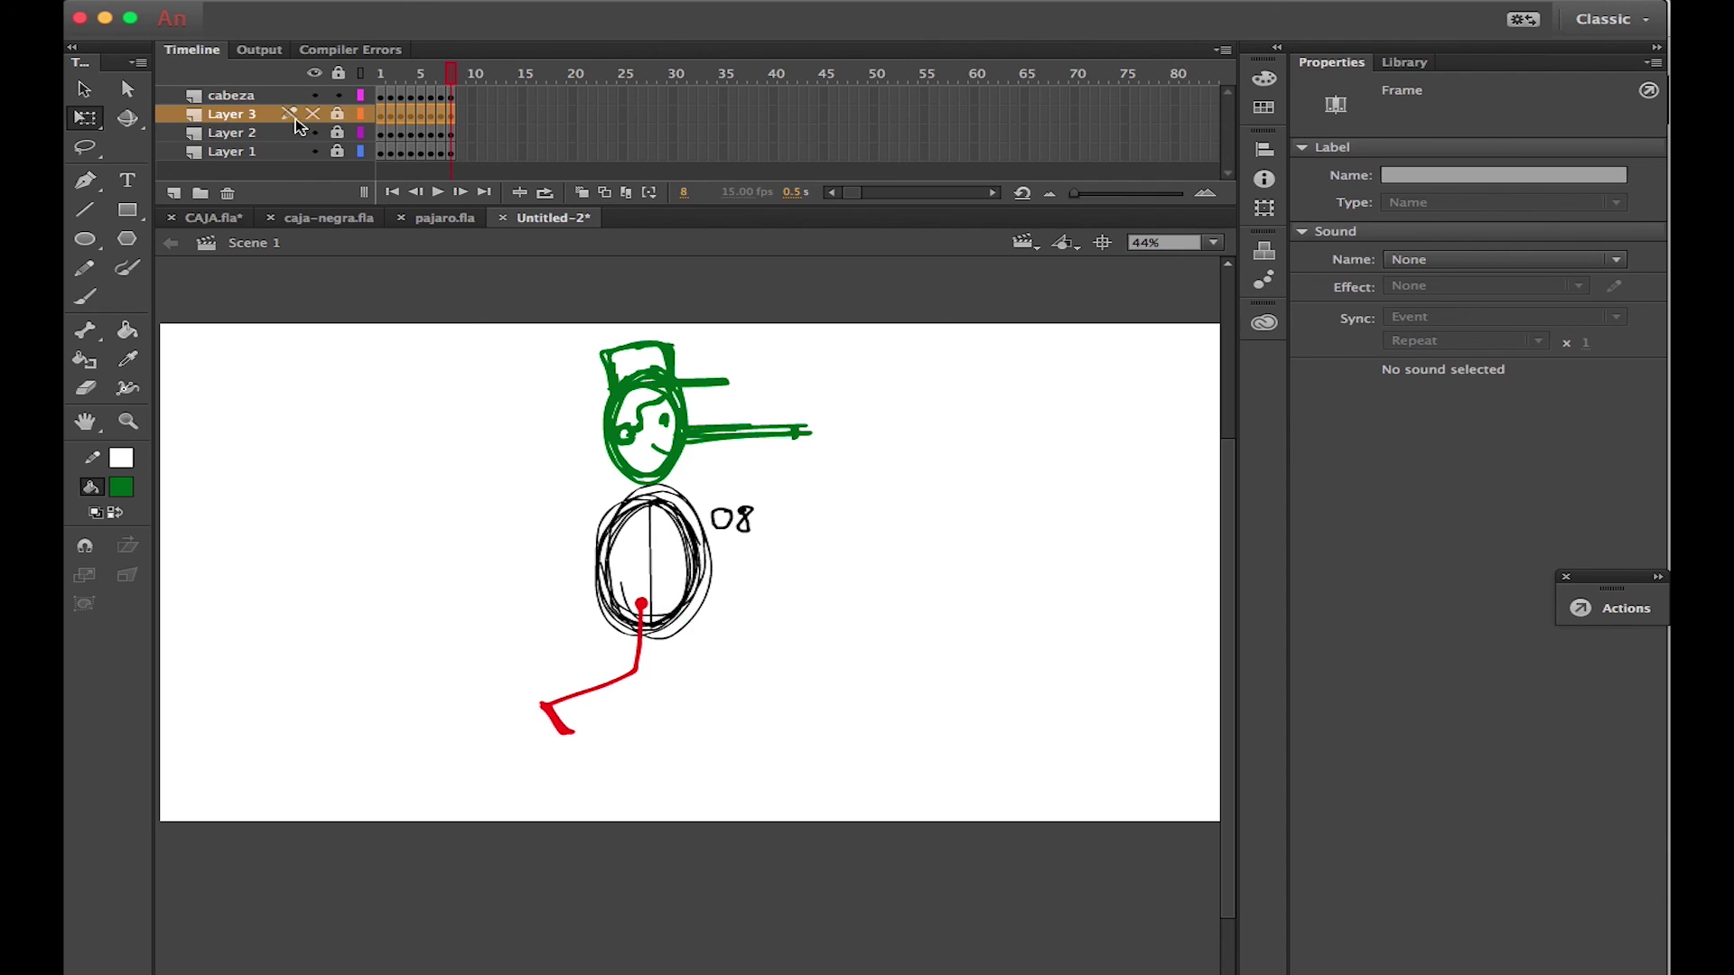
{"action": "double_click", "coordinate": [244, 115]}
{"action": "type", "text": "p"}
{"action": "key", "text": "Return"}
Rename Layer 2 as pata and Layer 1 as barriga
{"action": "double_click", "coordinate": [233, 132]}
{"action": "type", "text": "pata"}
{"action": "double_click", "coordinate": [233, 152]}
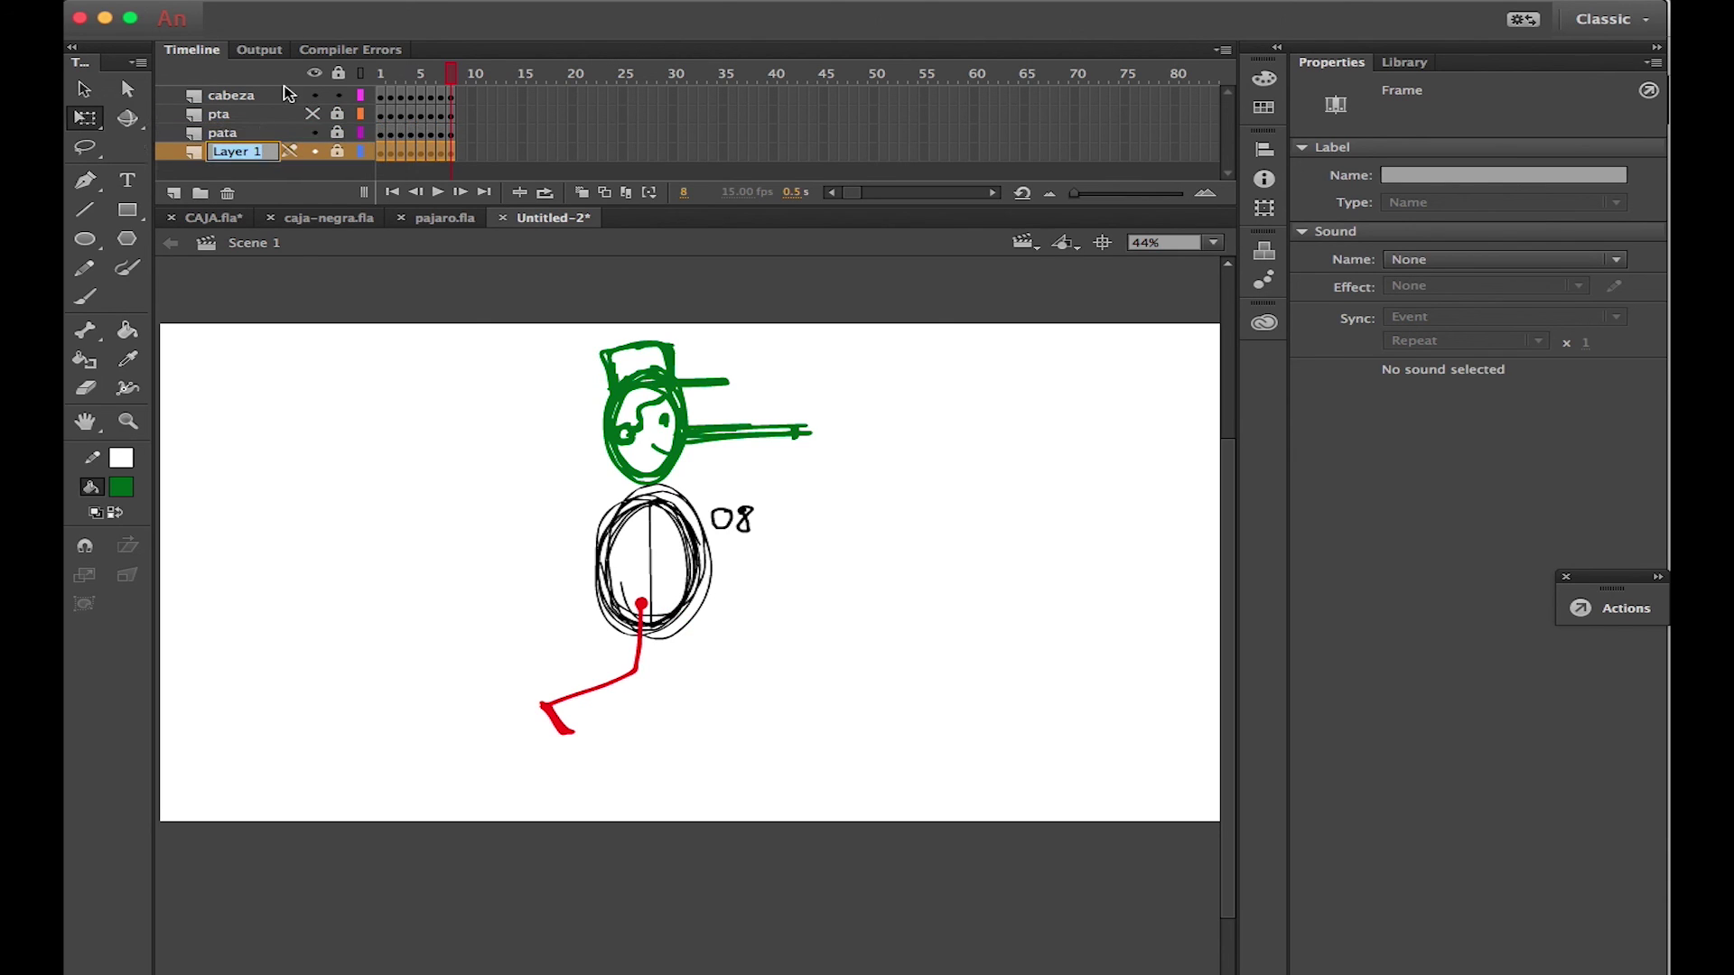
{"action": "type", "text": "barriga"}
{"action": "left_click", "coordinate": [417, 303]}
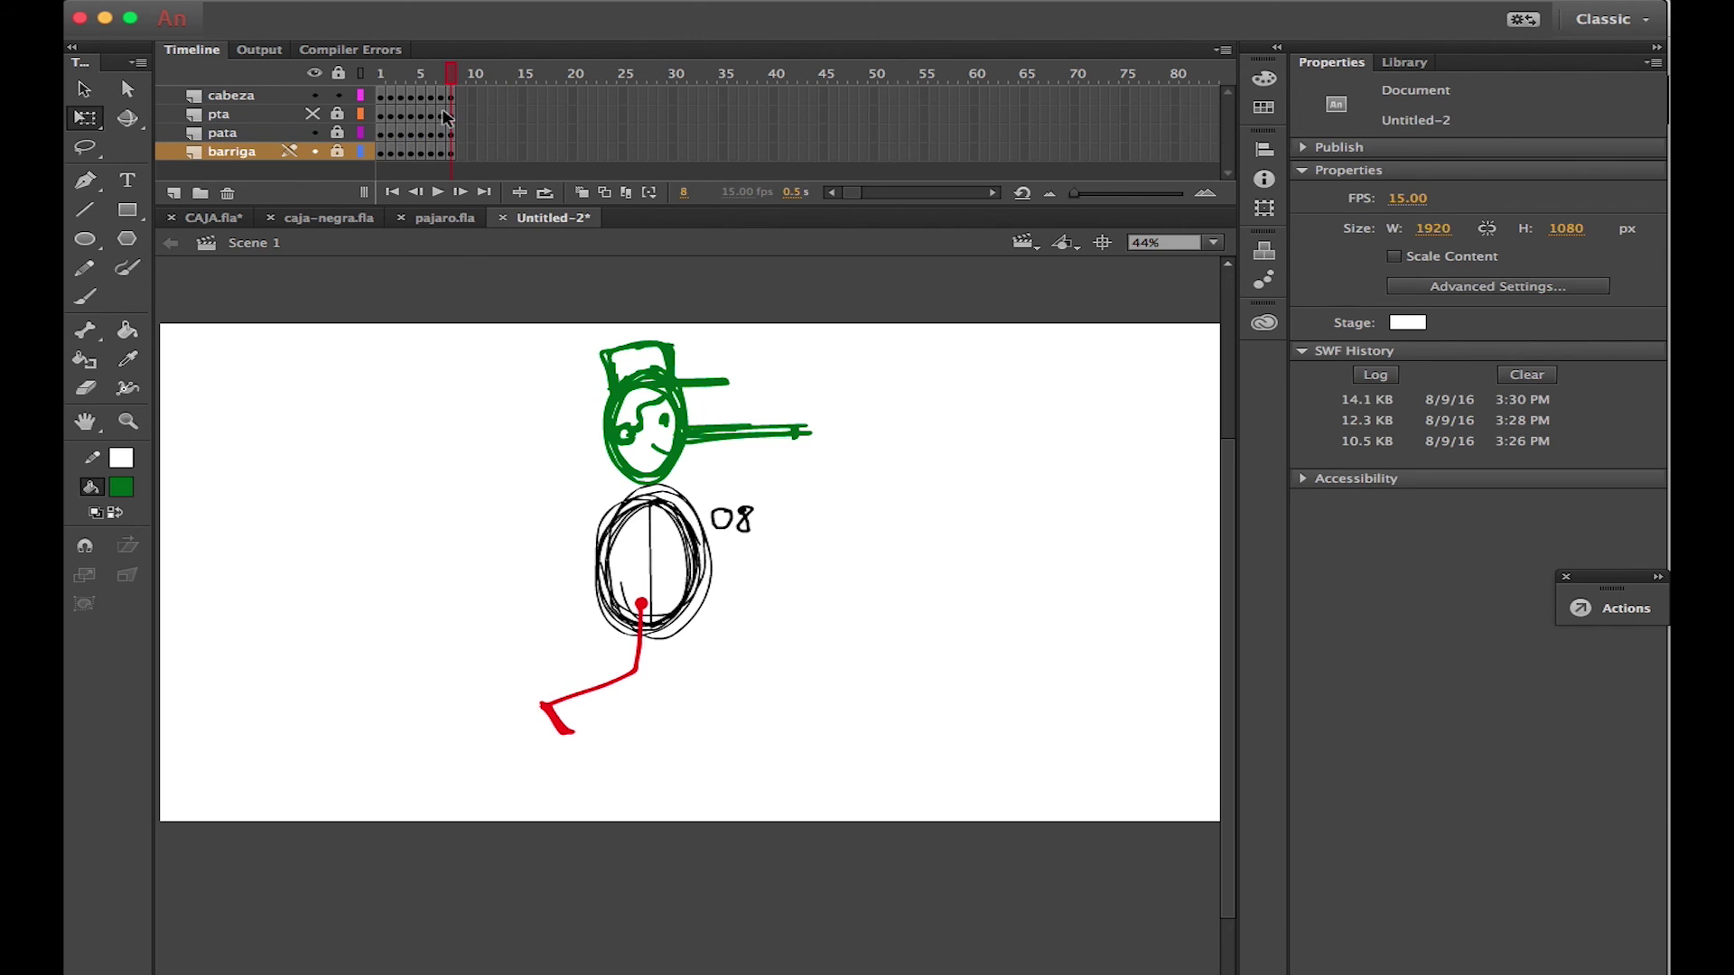
Turn on multiple-frame editing across frames 1 to 8, and unlock and show all the leg and body layers
{"action": "mouse_move", "coordinate": [451, 76]}
{"action": "left_mouse_down"}
{"action": "mouse_move", "coordinate": [389, 83]}
{"action": "mouse_move", "coordinate": [471, 77]}
{"action": "left_mouse_up"}
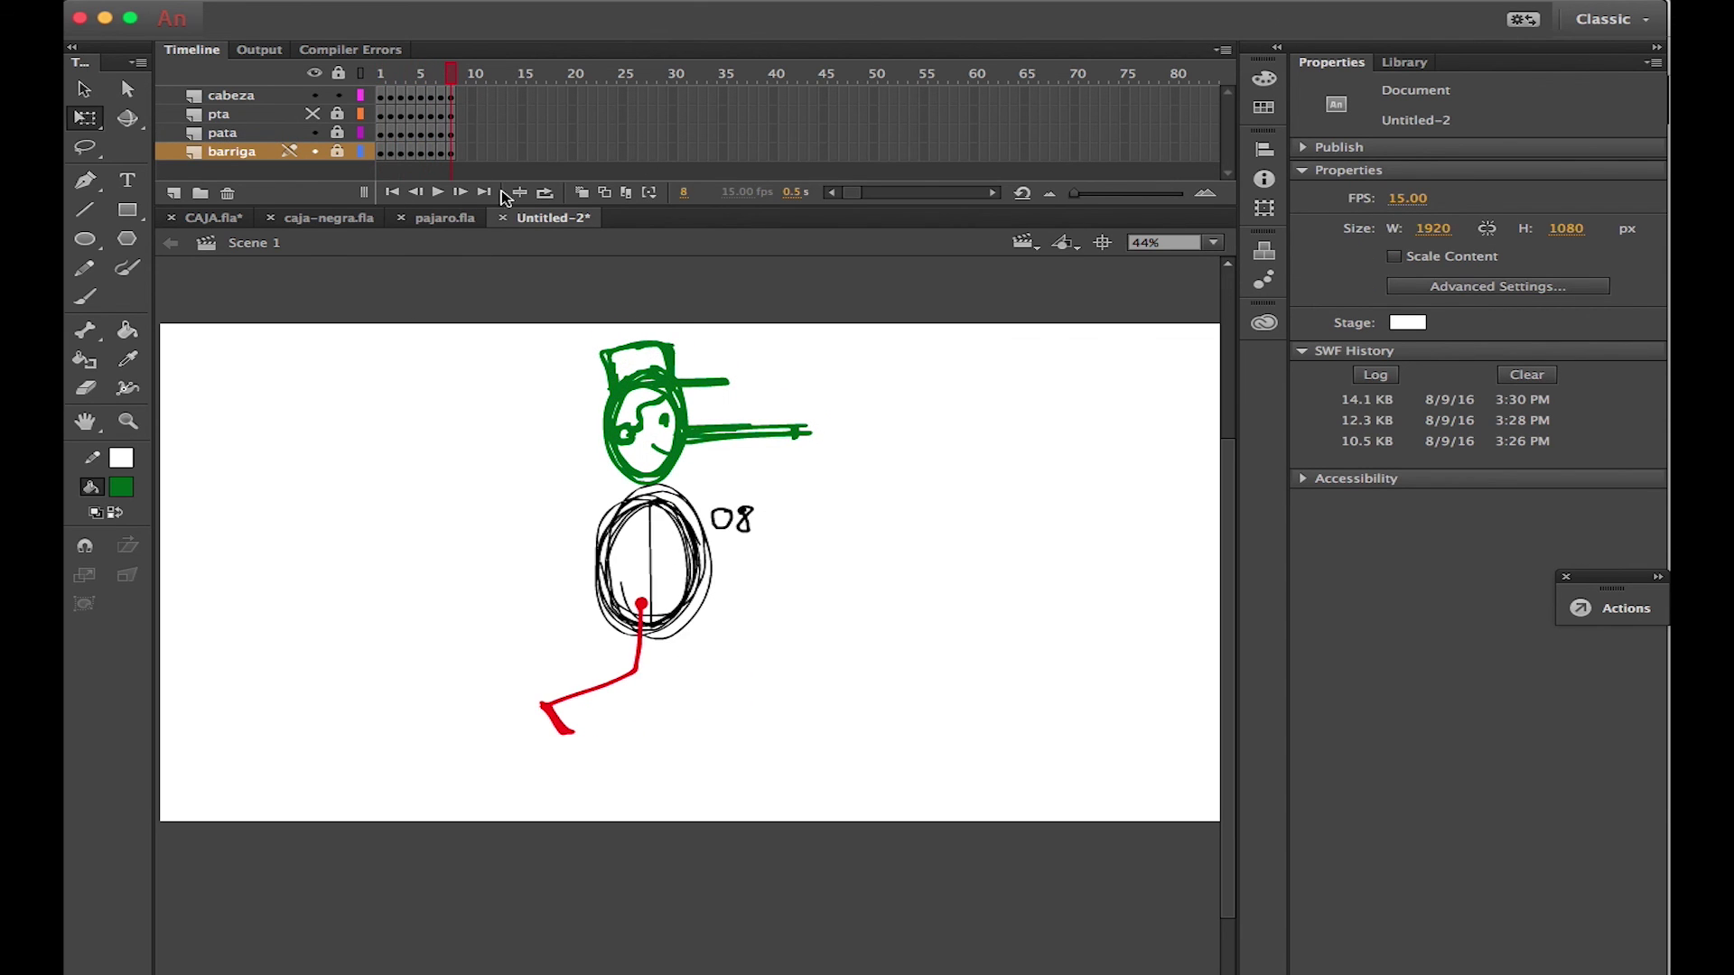
{"action": "left_click", "coordinate": [626, 193]}
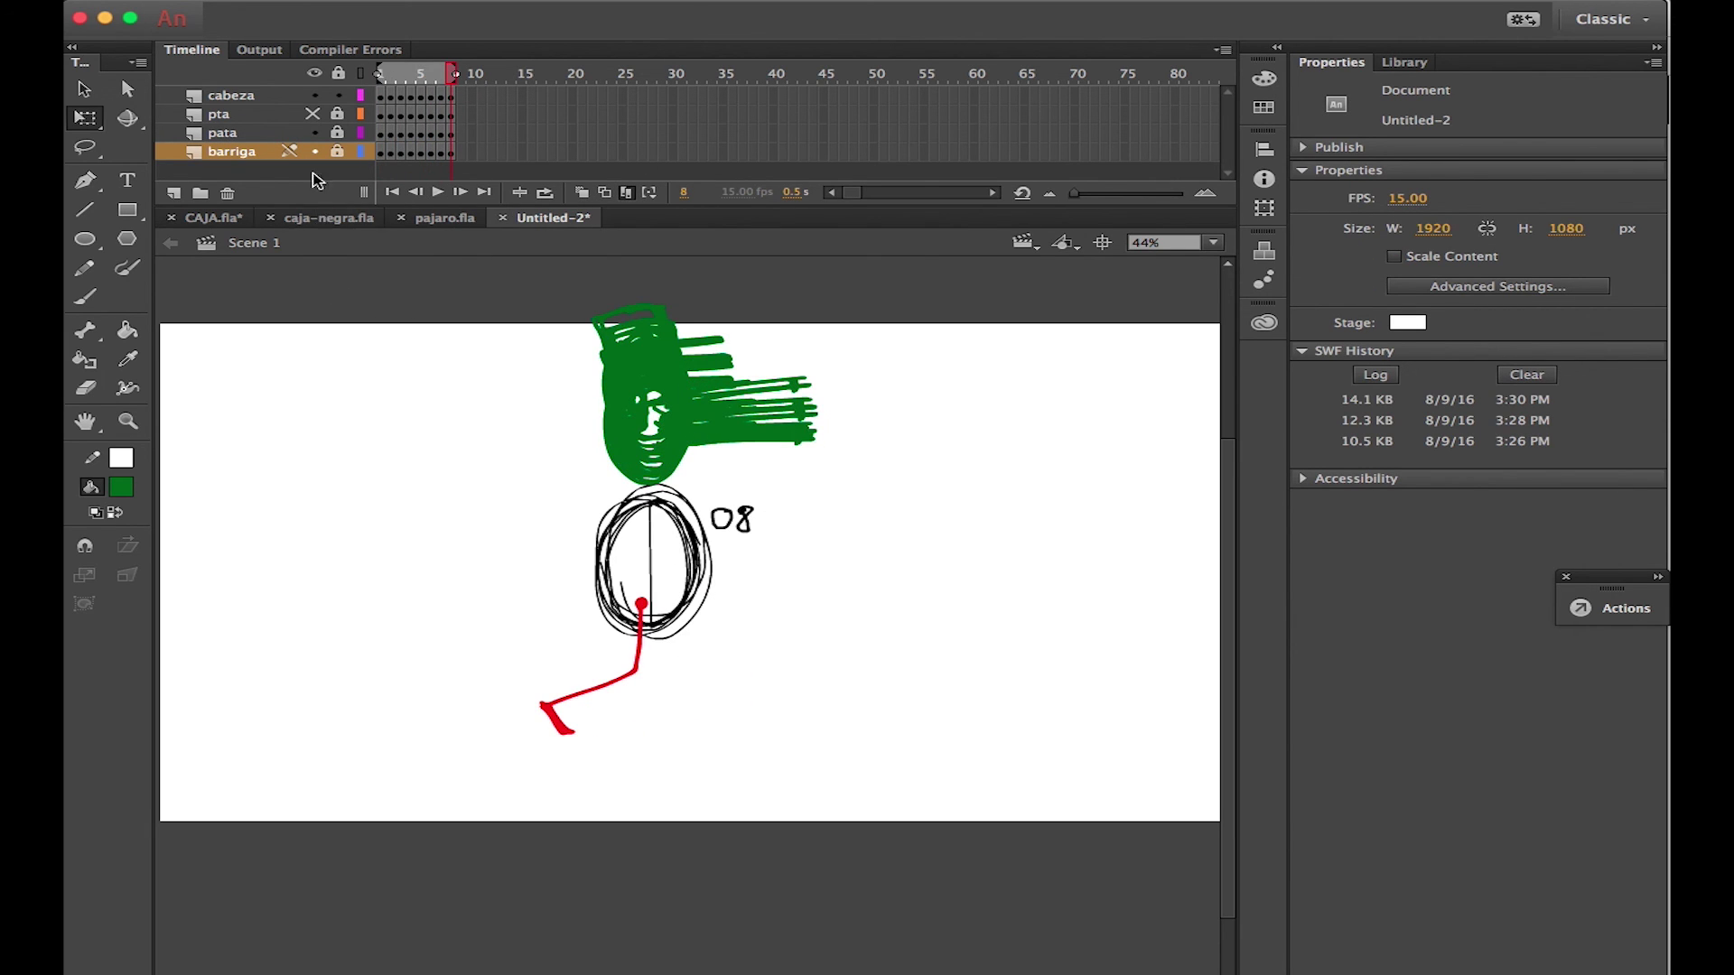
{"action": "left_click_drag", "start_coordinate": [338, 115], "coordinate": [338, 151]}
{"action": "left_click", "coordinate": [312, 115]}
Scale the whole character down and reposition it on the stage across all frames, and turn off multiple-frame editing
{"action": "left_click_drag", "start_coordinate": [327, 271], "coordinate": [1097, 907]}
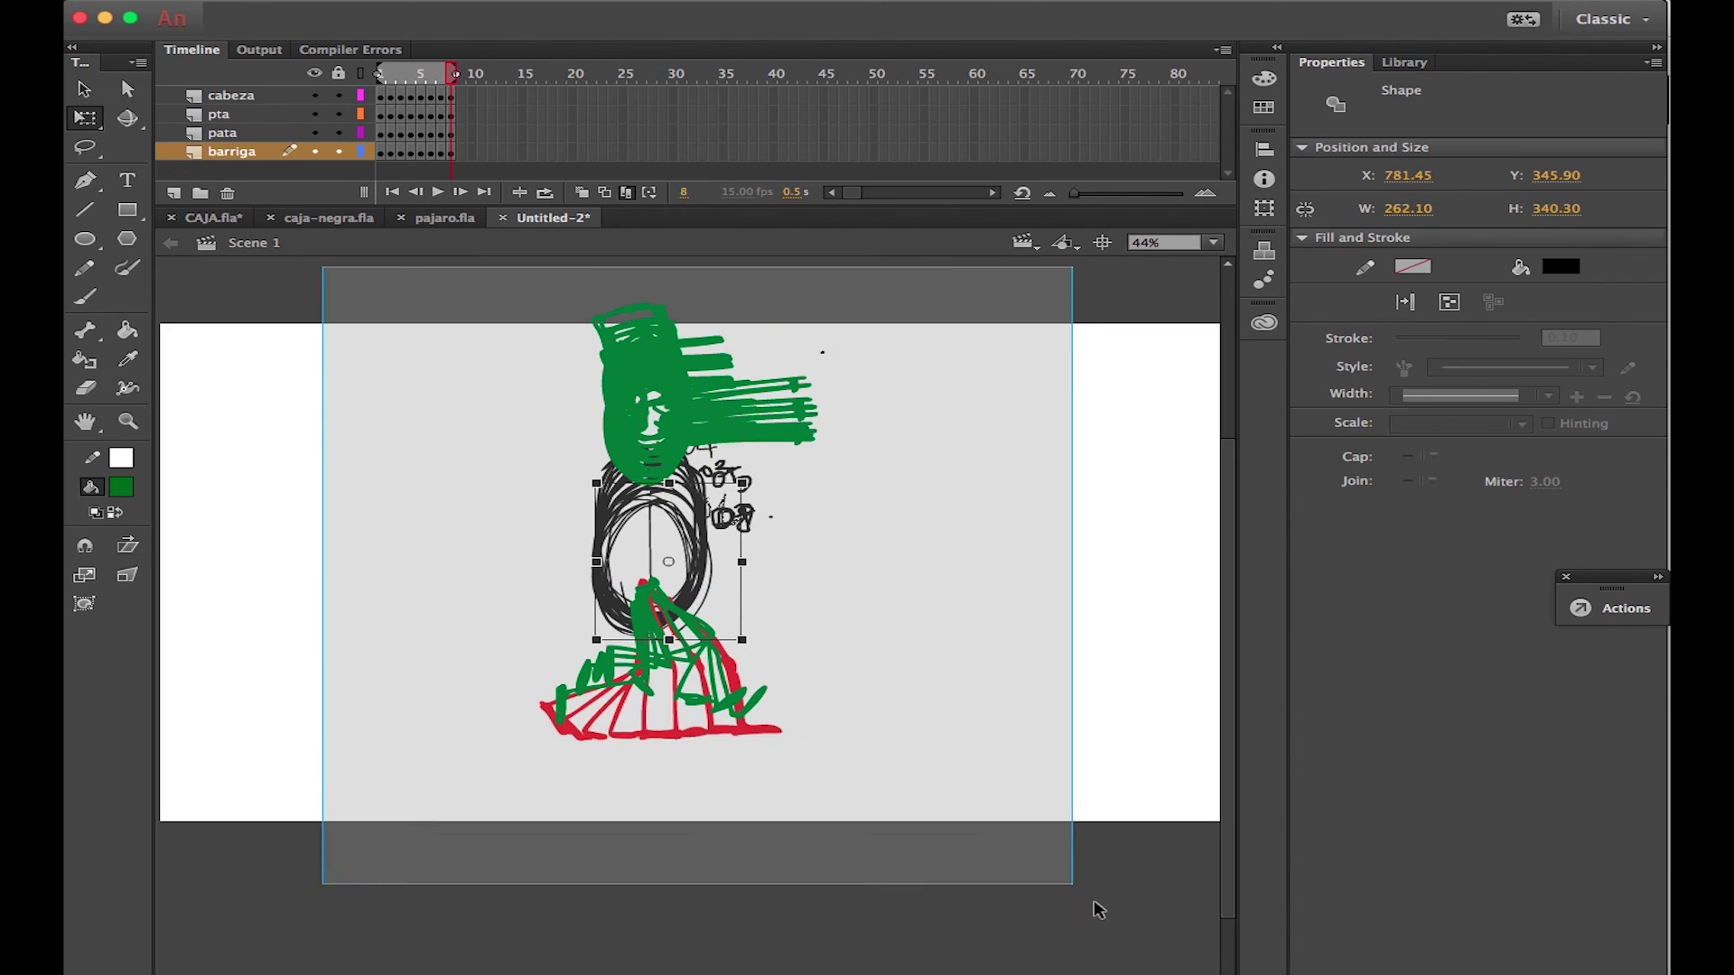
{"action": "left_click_drag", "start_coordinate": [825, 285], "coordinate": [775, 362]}
{"action": "left_click_drag", "start_coordinate": [704, 402], "coordinate": [792, 434]}
{"action": "left_click_drag", "start_coordinate": [701, 522], "coordinate": [701, 488]}
{"action": "left_click", "coordinate": [716, 317]}
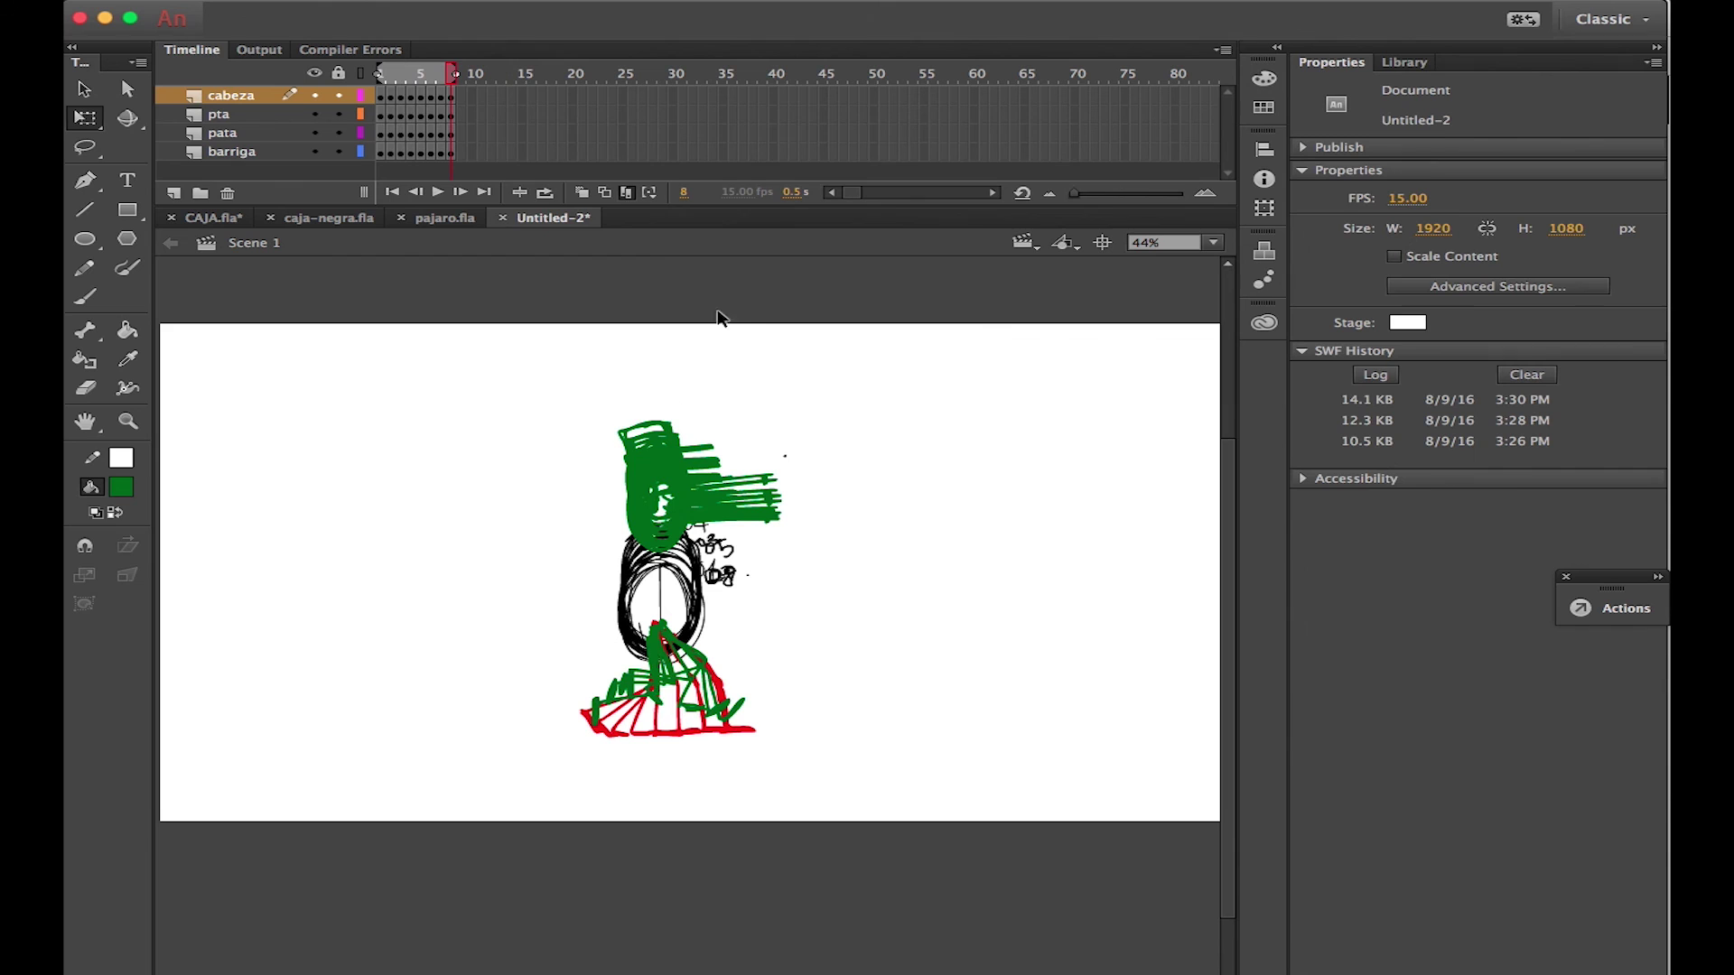
{"action": "left_click", "coordinate": [582, 193]}
Play back the resized walk on the timeline, test the movie and close the preview
{"action": "left_click", "coordinate": [421, 76]}
{"action": "key", "text": "Return"}
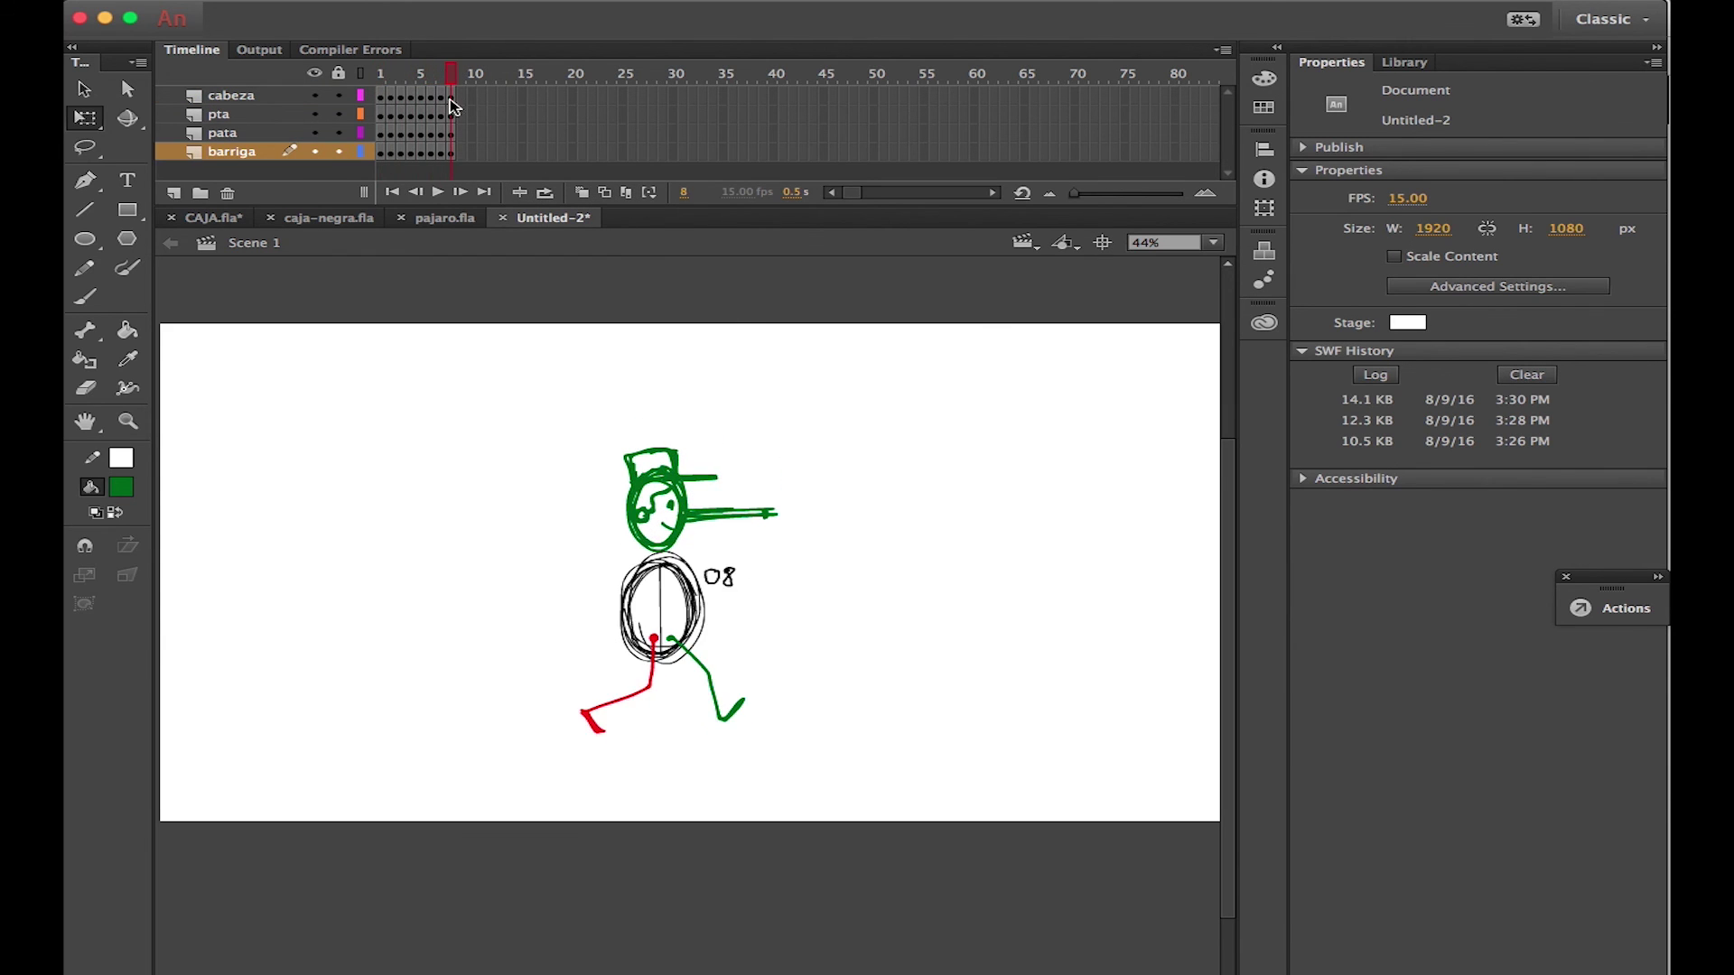
{"action": "key", "text": "super+Return"}
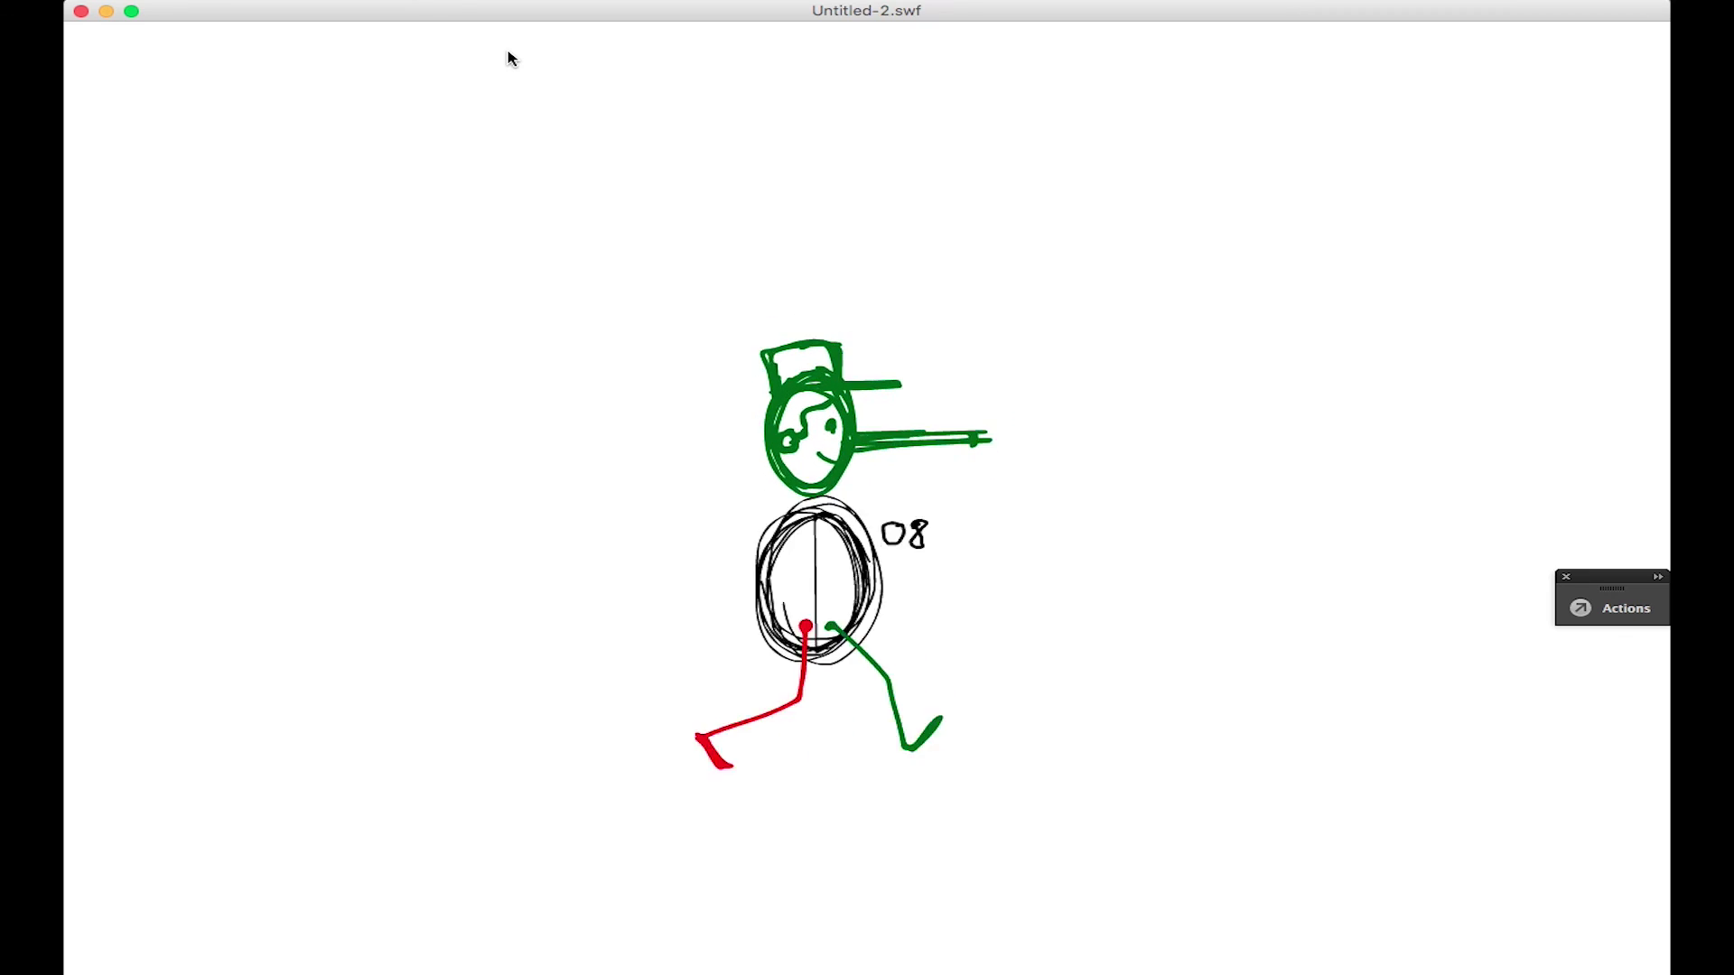
{"action": "left_click", "coordinate": [81, 10]}
Lock all existing layers and add a new layer above cabeza, starting at frame 1
{"action": "left_click", "coordinate": [381, 74]}
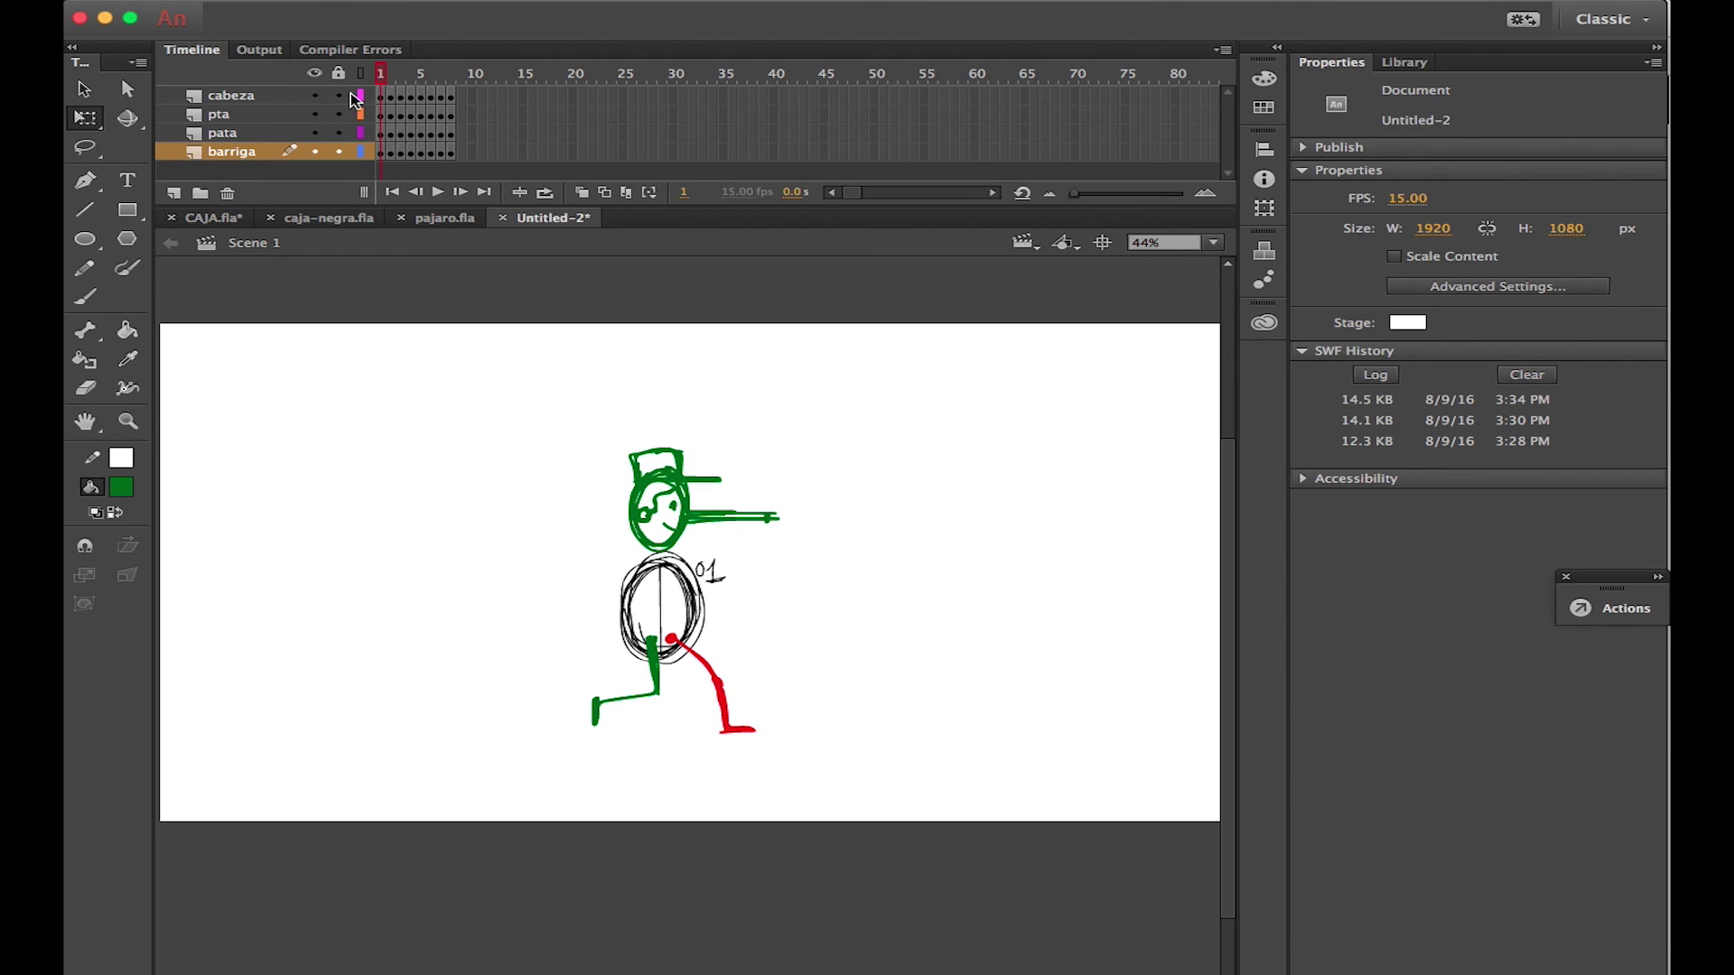
{"action": "left_click_drag", "start_coordinate": [339, 96], "coordinate": [340, 149]}
{"action": "left_click", "coordinate": [246, 96]}
{"action": "left_click", "coordinate": [173, 192]}
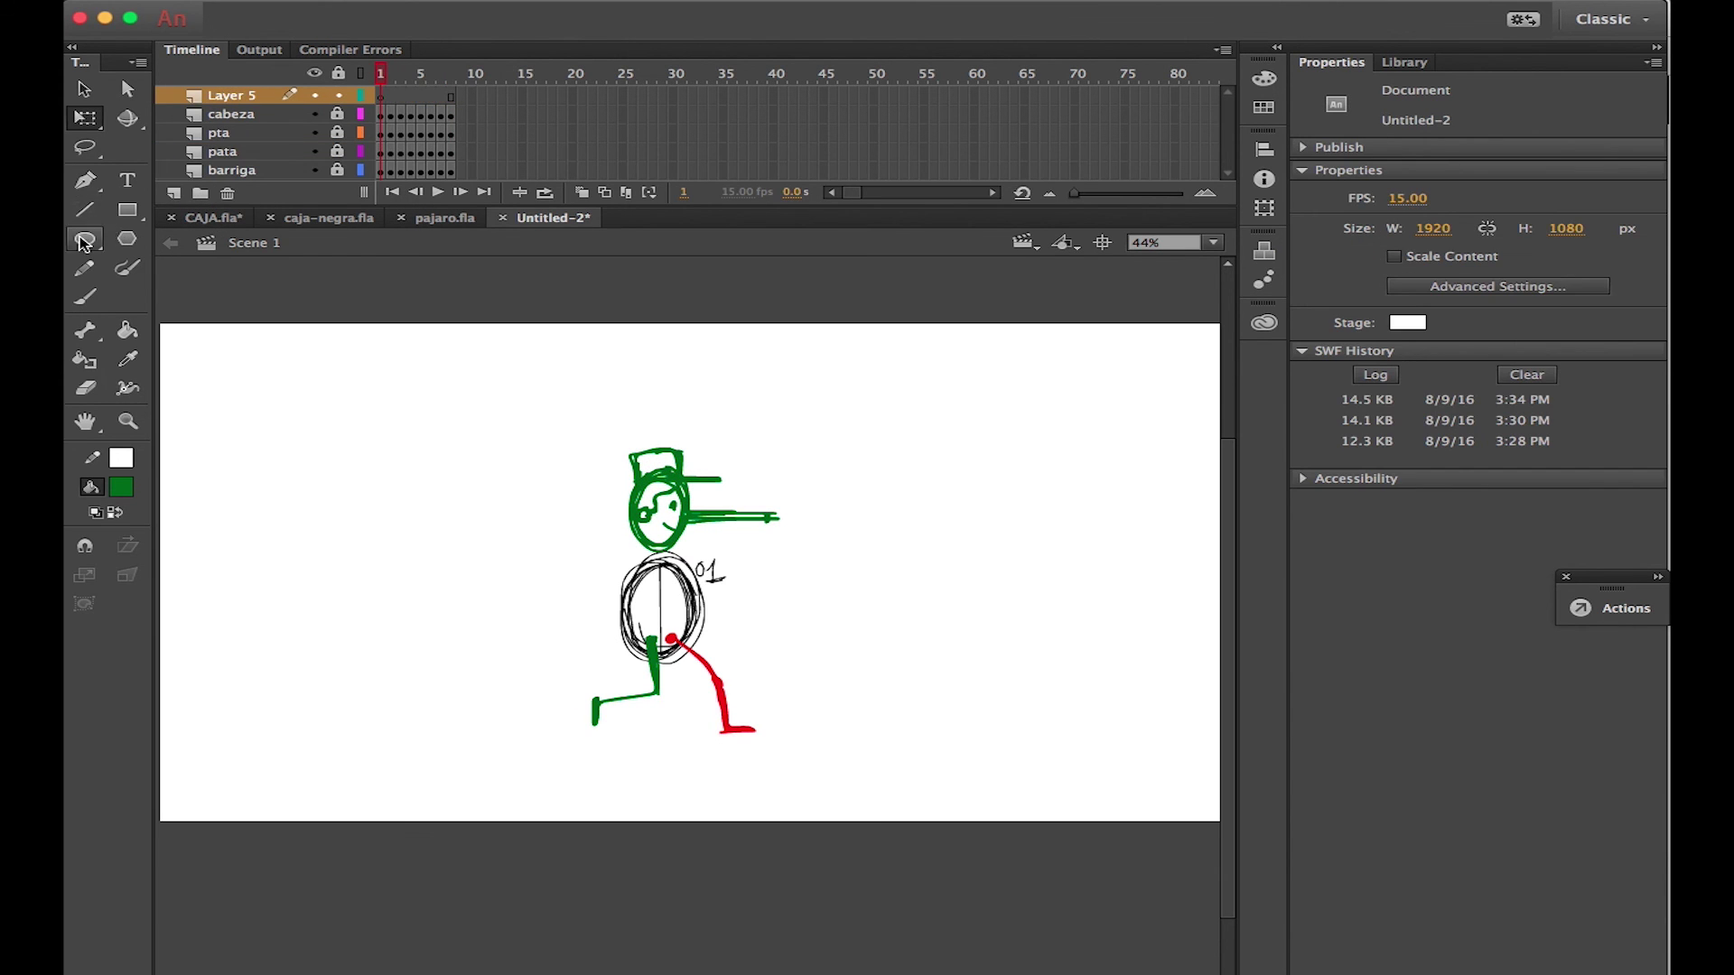
Brush a bent arm with round joints and a fingered hand, about 141 by 506 px, beside the character on Layer 5
{"action": "left_click", "coordinate": [86, 296]}
{"action": "mouse_move", "coordinate": [891, 474]}
{"action": "left_mouse_down"}
{"action": "mouse_move", "coordinate": [850, 548]}
{"action": "mouse_move", "coordinate": [869, 658]}
{"action": "mouse_move", "coordinate": [872, 664]}
{"action": "left_mouse_up"}
{"action": "left_click_drag", "start_coordinate": [856, 653], "coordinate": [849, 688]}
{"action": "left_click_drag", "start_coordinate": [860, 661], "coordinate": [878, 695]}
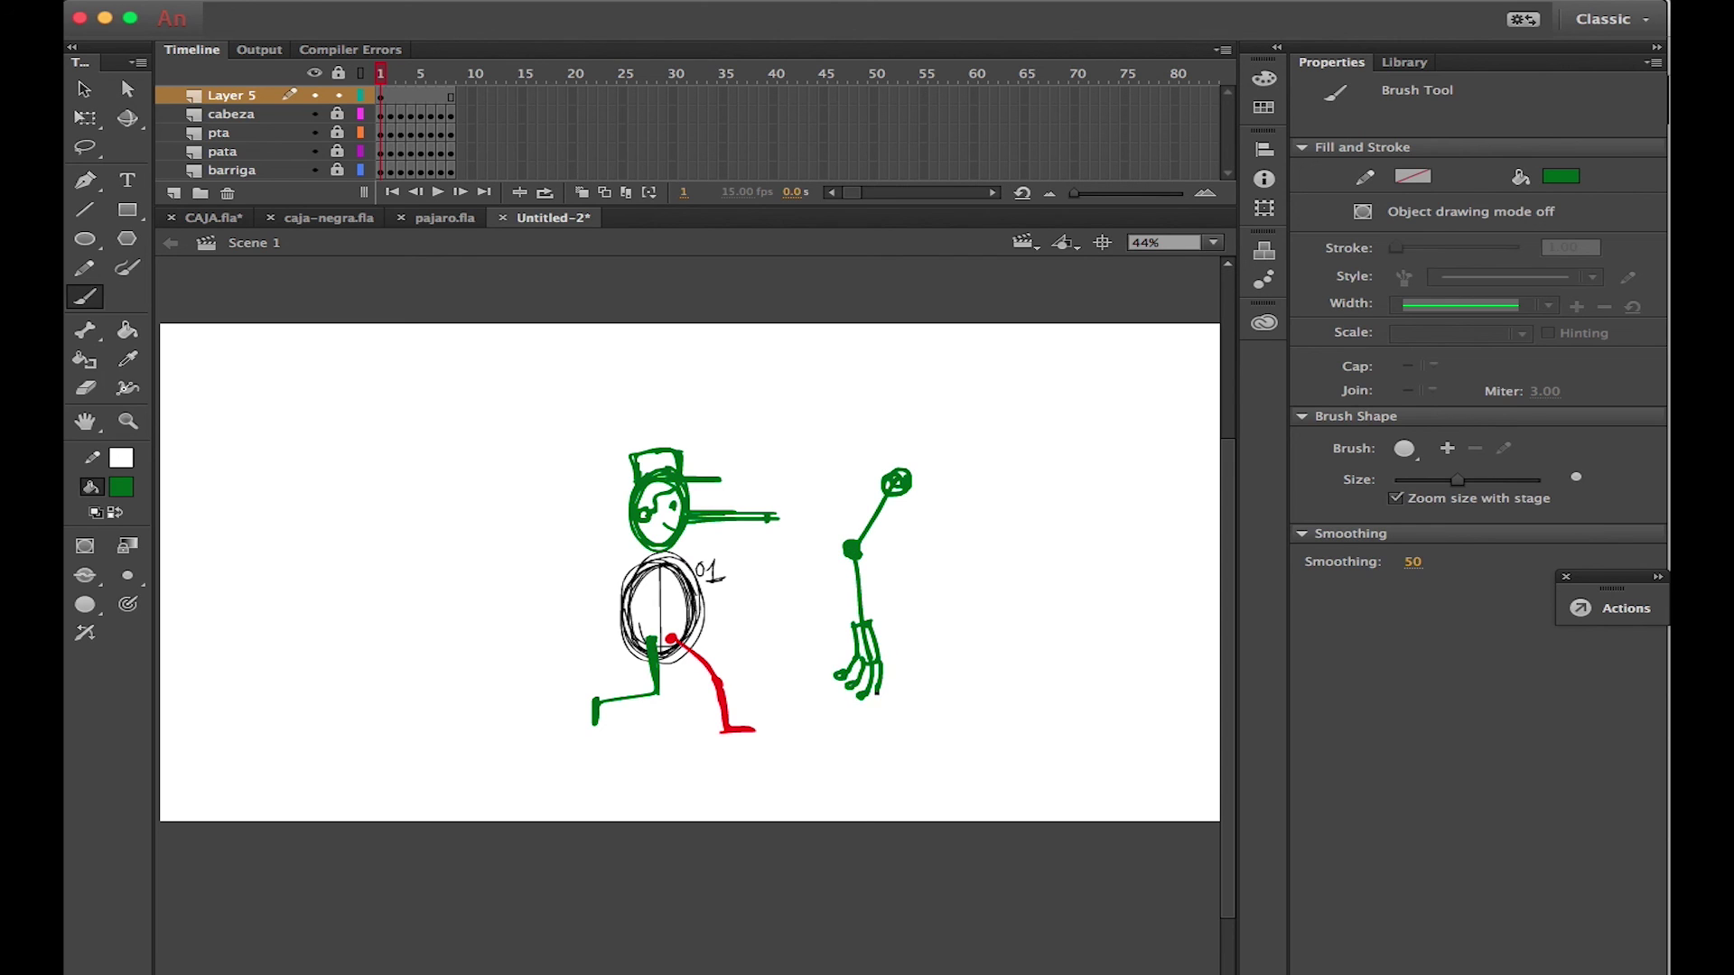
Recolor the whole arm drawing dark blue
{"action": "left_click", "coordinate": [84, 89]}
{"action": "left_click_drag", "start_coordinate": [813, 420], "coordinate": [926, 714]}
{"action": "left_click", "coordinate": [121, 487]}
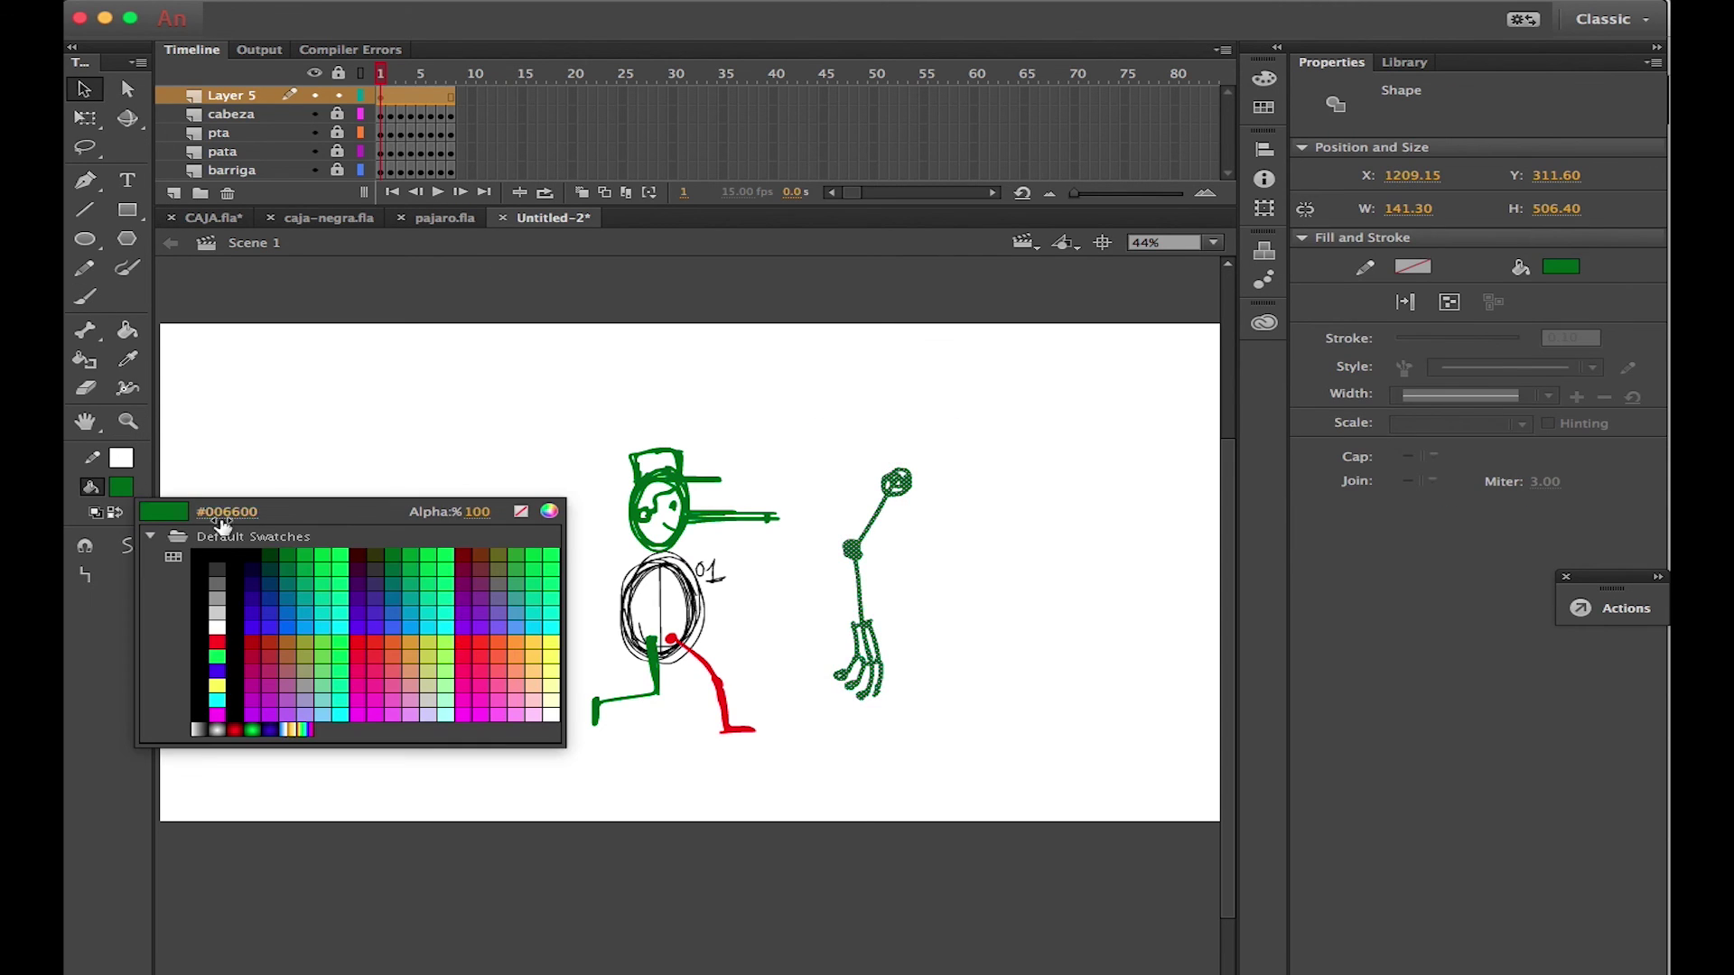
{"action": "left_click", "coordinate": [270, 584]}
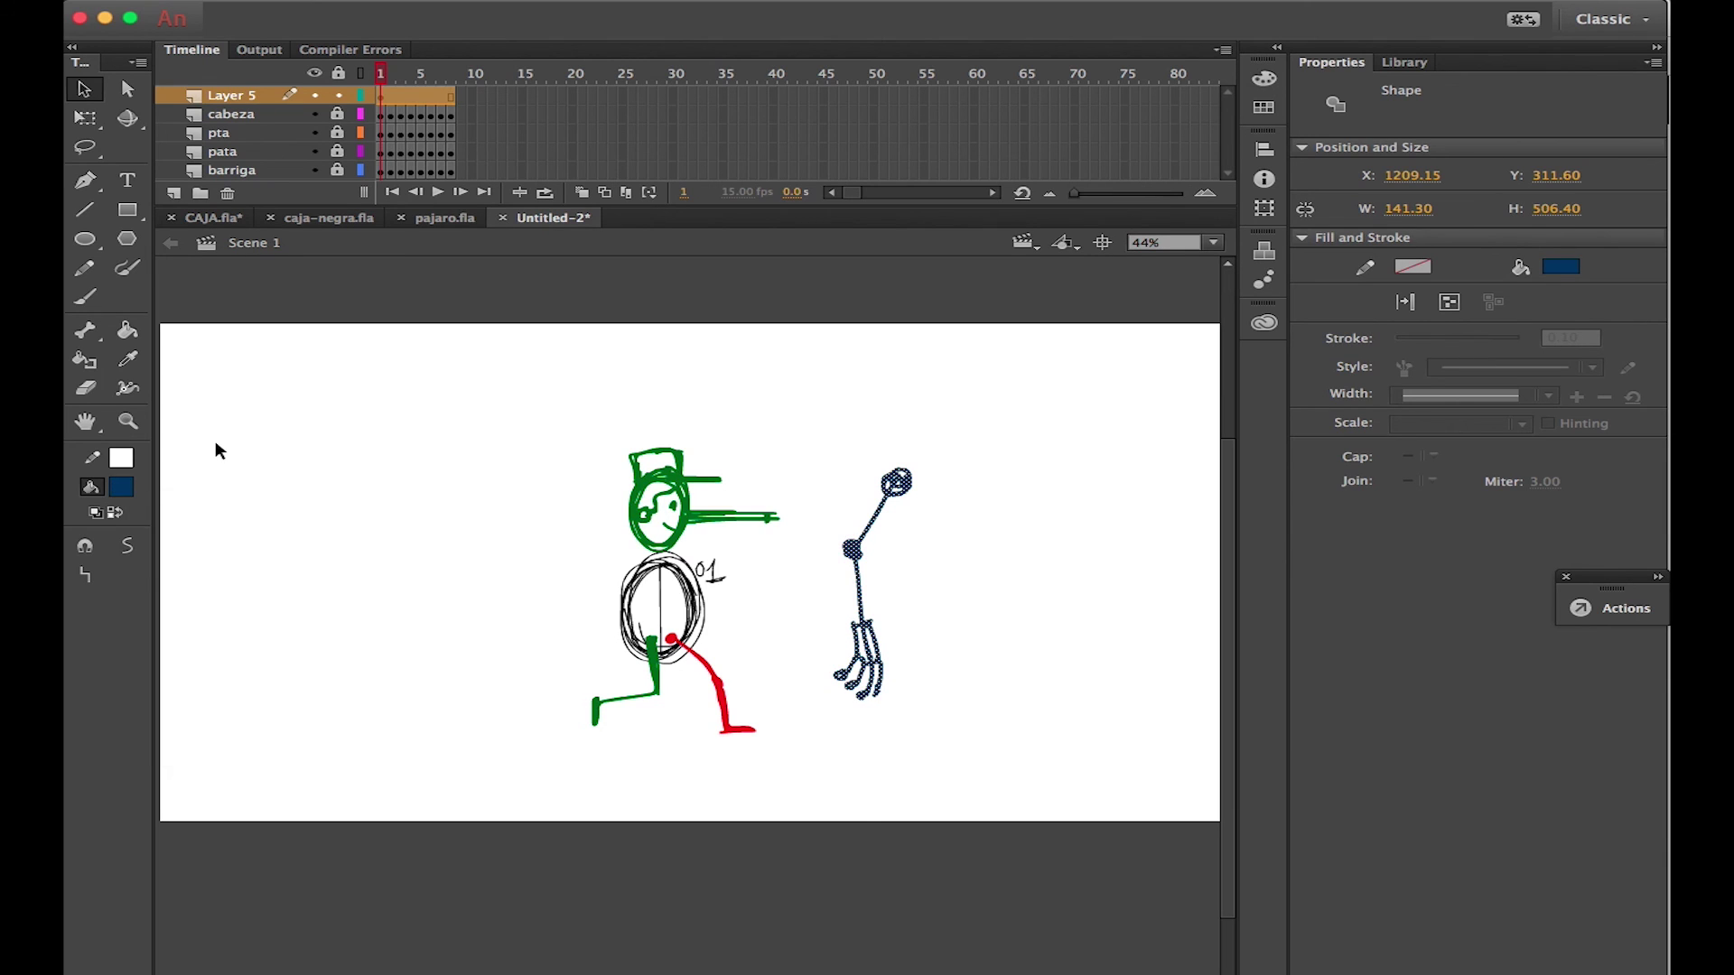
Convert the arm drawing to a graphic symbol named brazo
{"action": "right_click", "coordinate": [894, 486]}
{"action": "left_click", "coordinate": [1012, 919]}
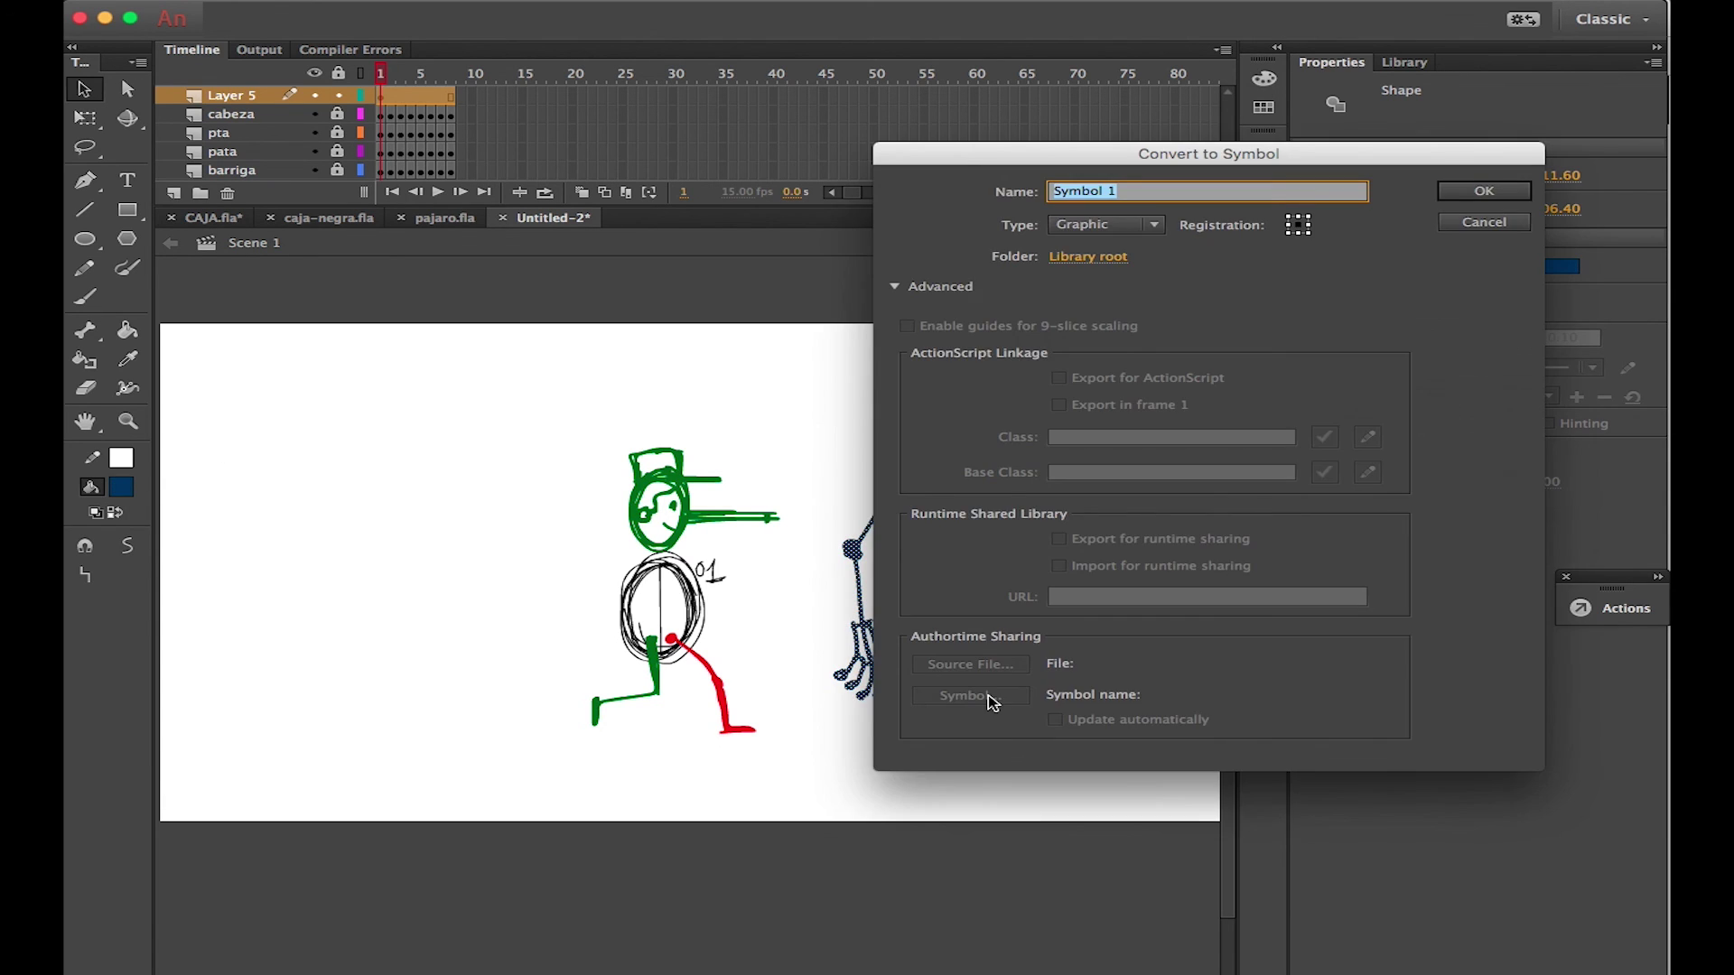
{"action": "type", "text": "brazo"}
{"action": "left_click", "coordinate": [1483, 191]}
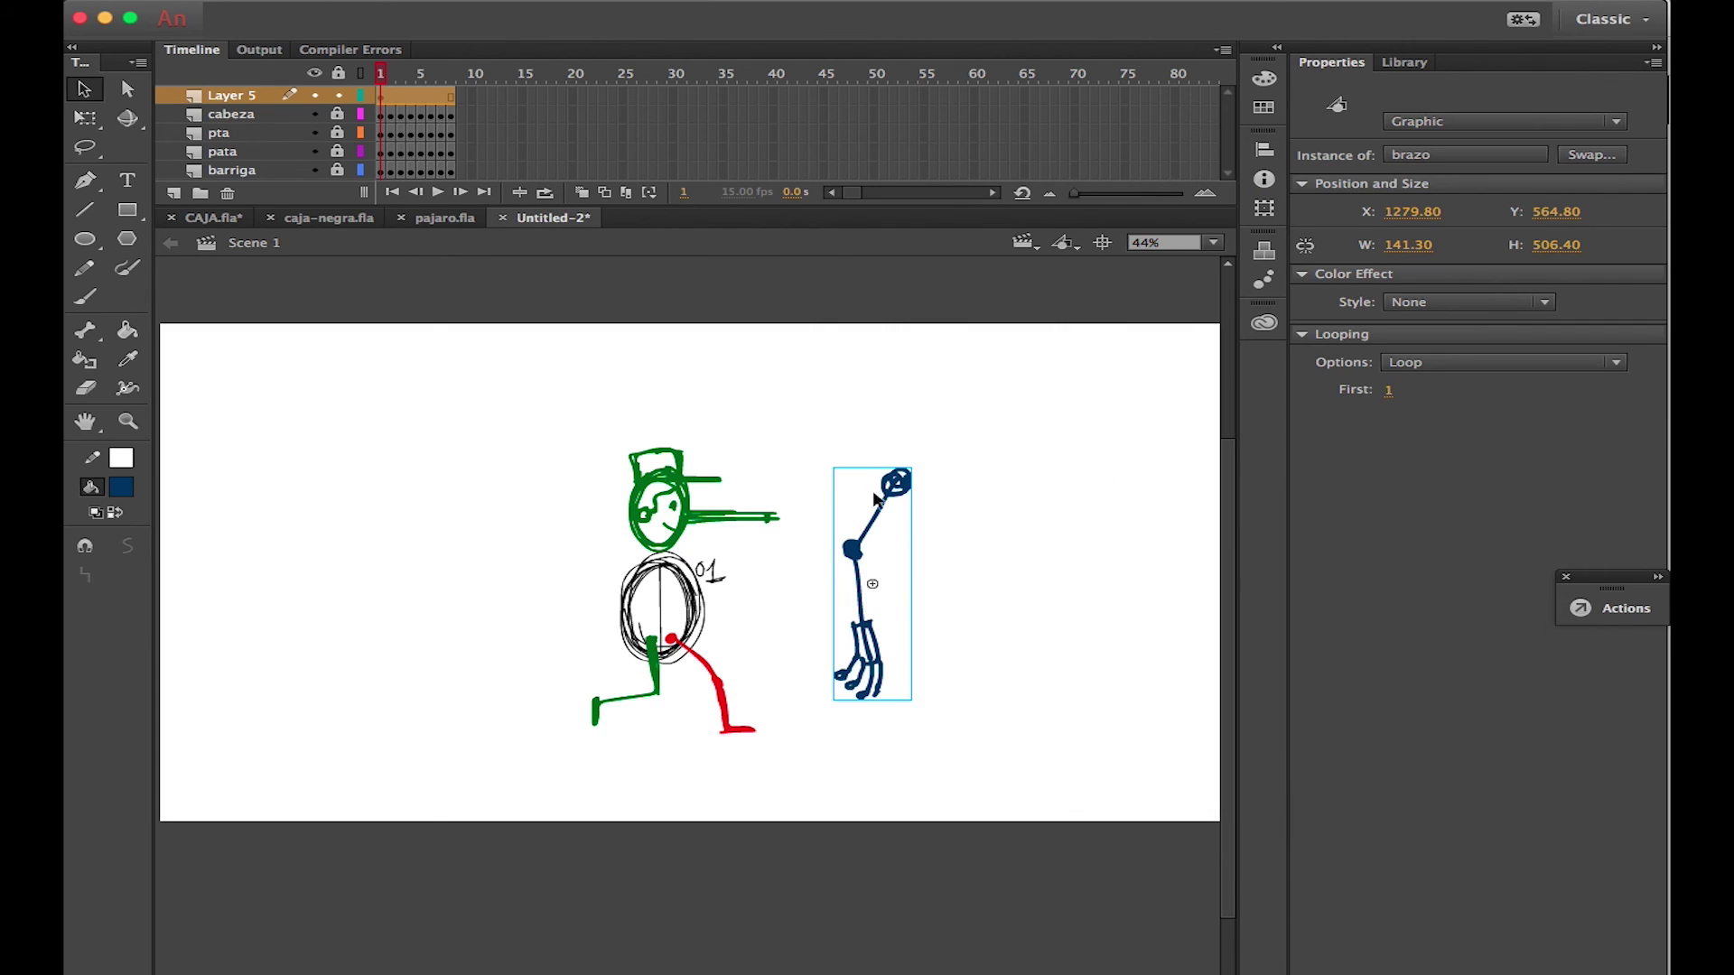
Rotate the arm symbol forward around its shoulder joint and scale it down
{"action": "key", "text": "q"}
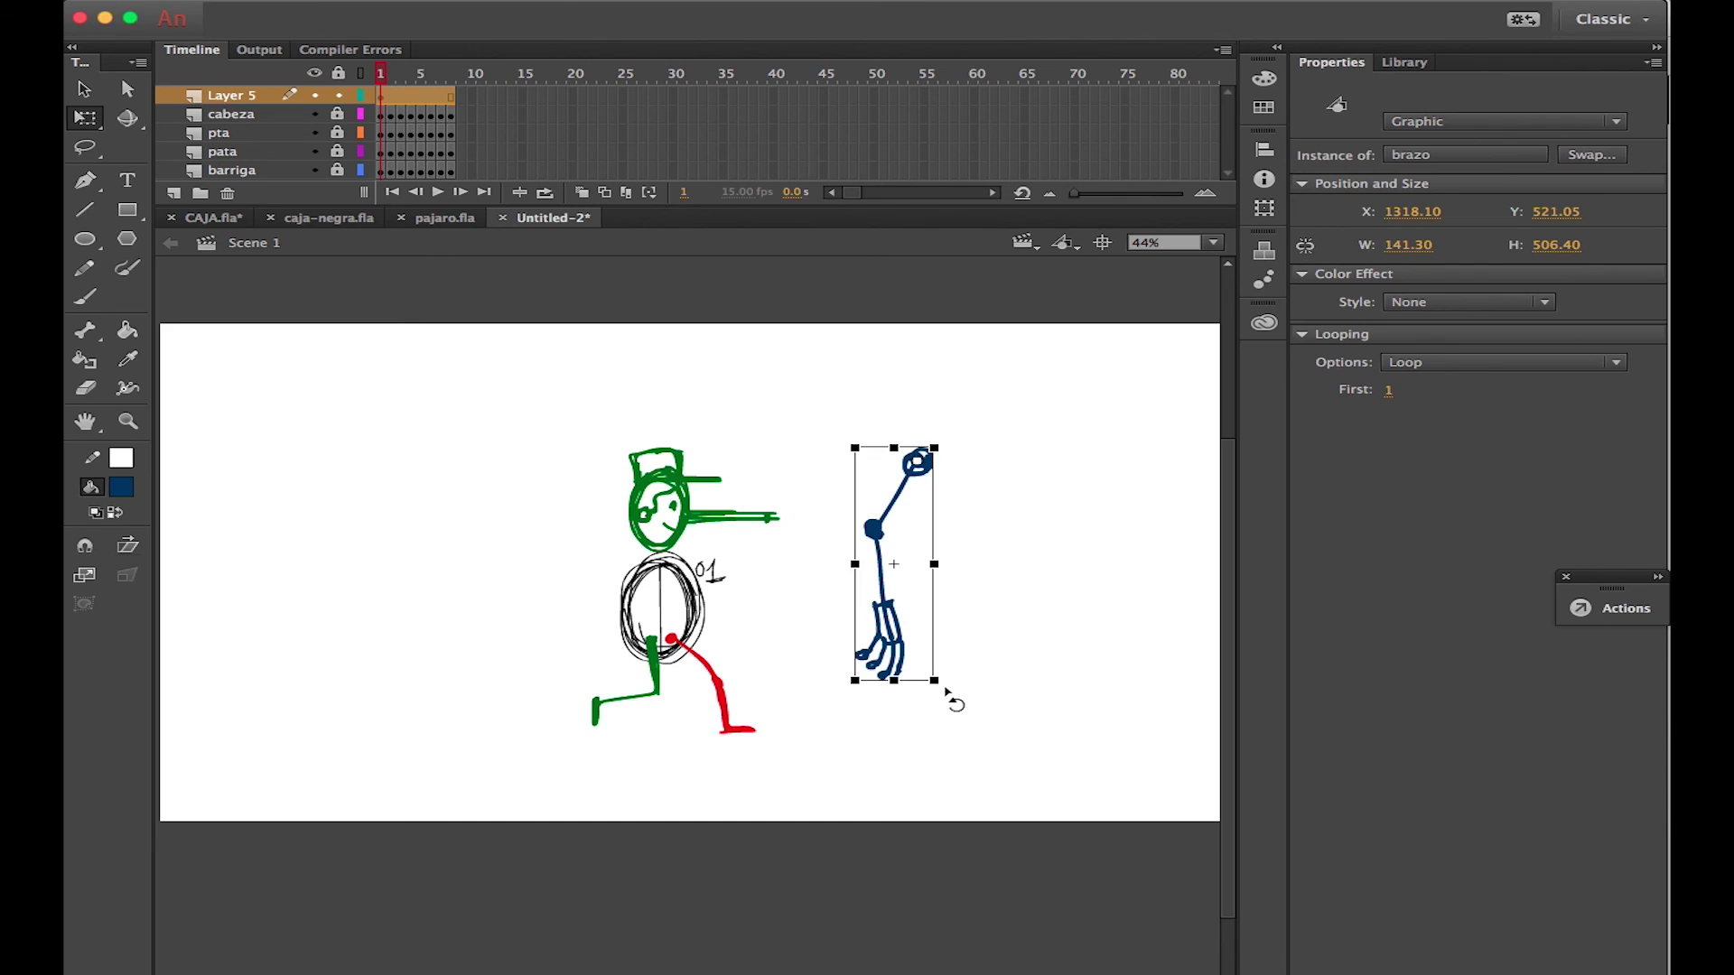
{"action": "left_click_drag", "start_coordinate": [949, 695], "coordinate": [1004, 587]}
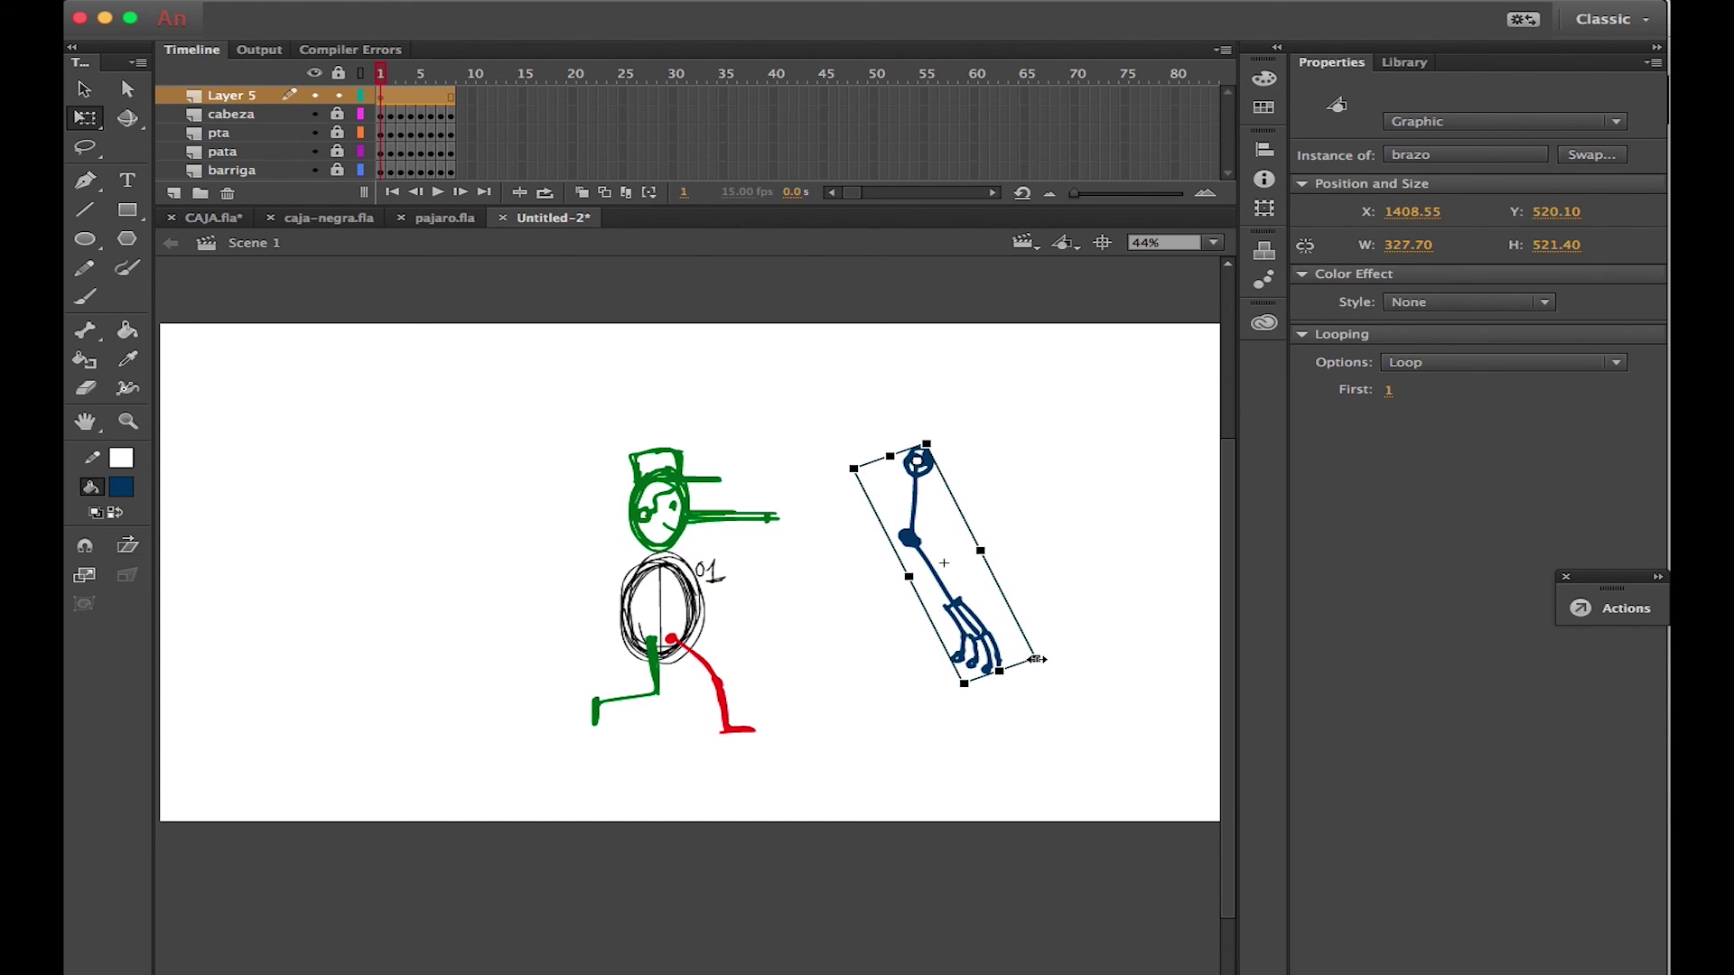
{"action": "mouse_move", "coordinate": [1037, 659]}
{"action": "left_mouse_down"}
{"action": "mouse_move", "coordinate": [1006, 627]}
{"action": "mouse_move", "coordinate": [1010, 662]}
{"action": "mouse_move", "coordinate": [1019, 649]}
{"action": "left_mouse_up"}
{"action": "key", "text": "super+z"}
{"action": "left_click", "coordinate": [935, 476]}
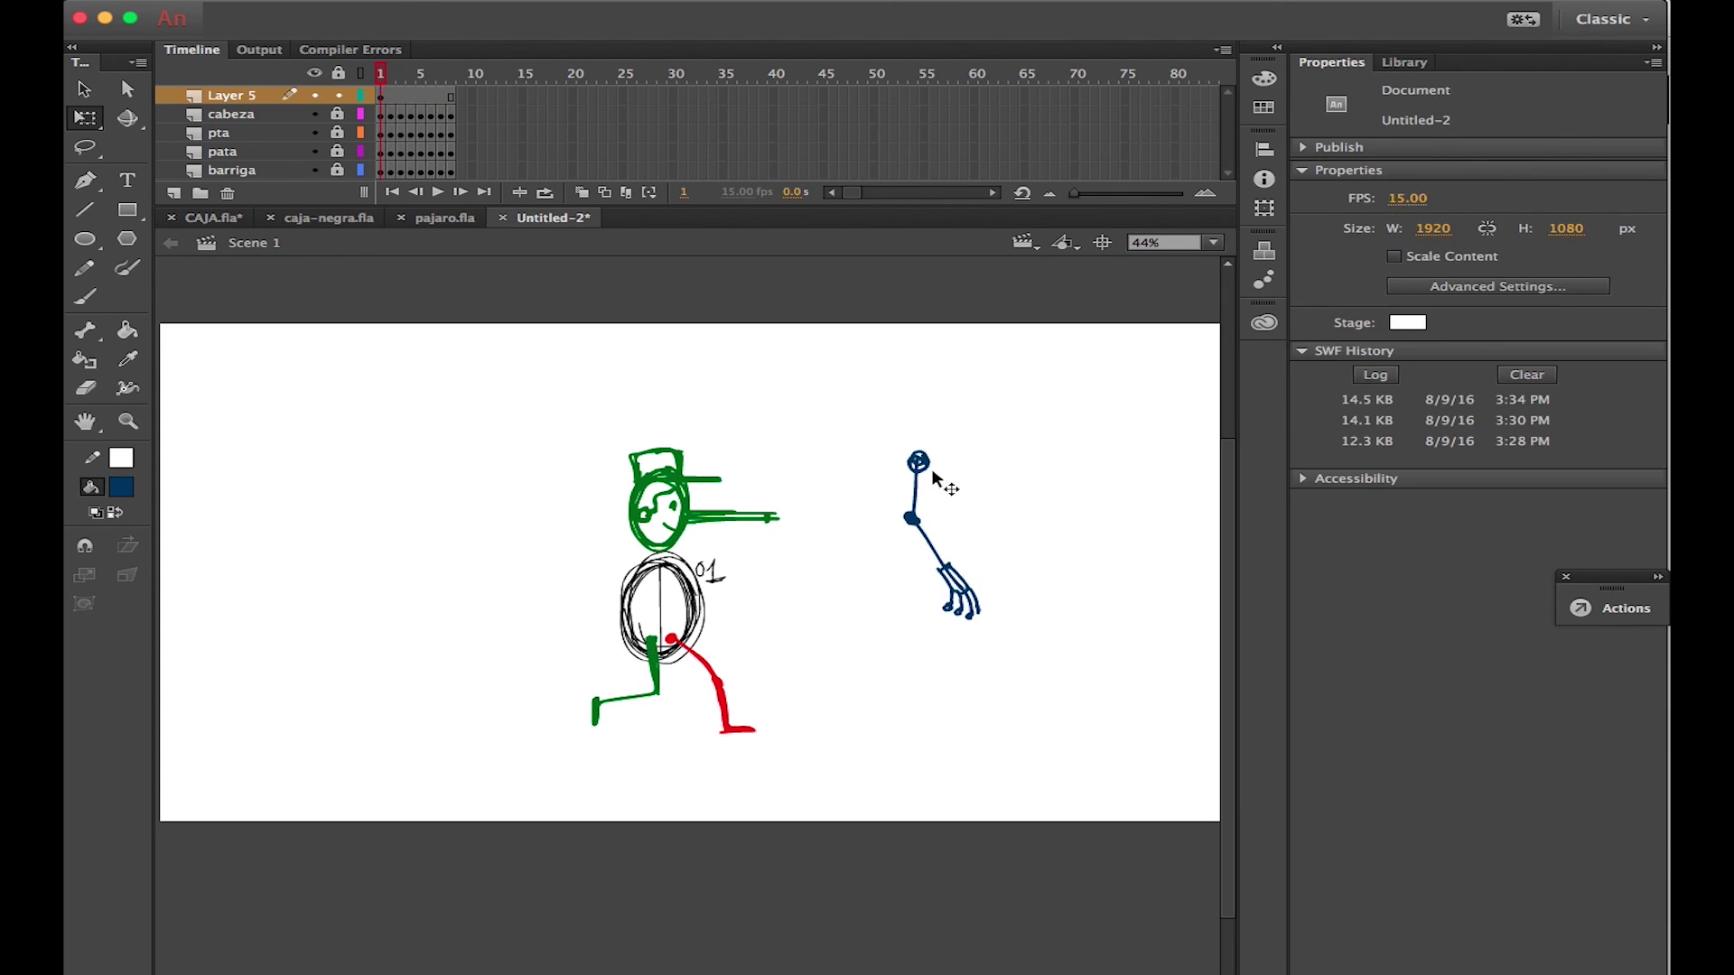
Place the arm's shoulder on the upper body and shrink the arm to about 163 by 259 px
{"action": "left_click_drag", "start_coordinate": [920, 469], "coordinate": [671, 582]}
{"action": "left_click", "coordinate": [859, 611]}
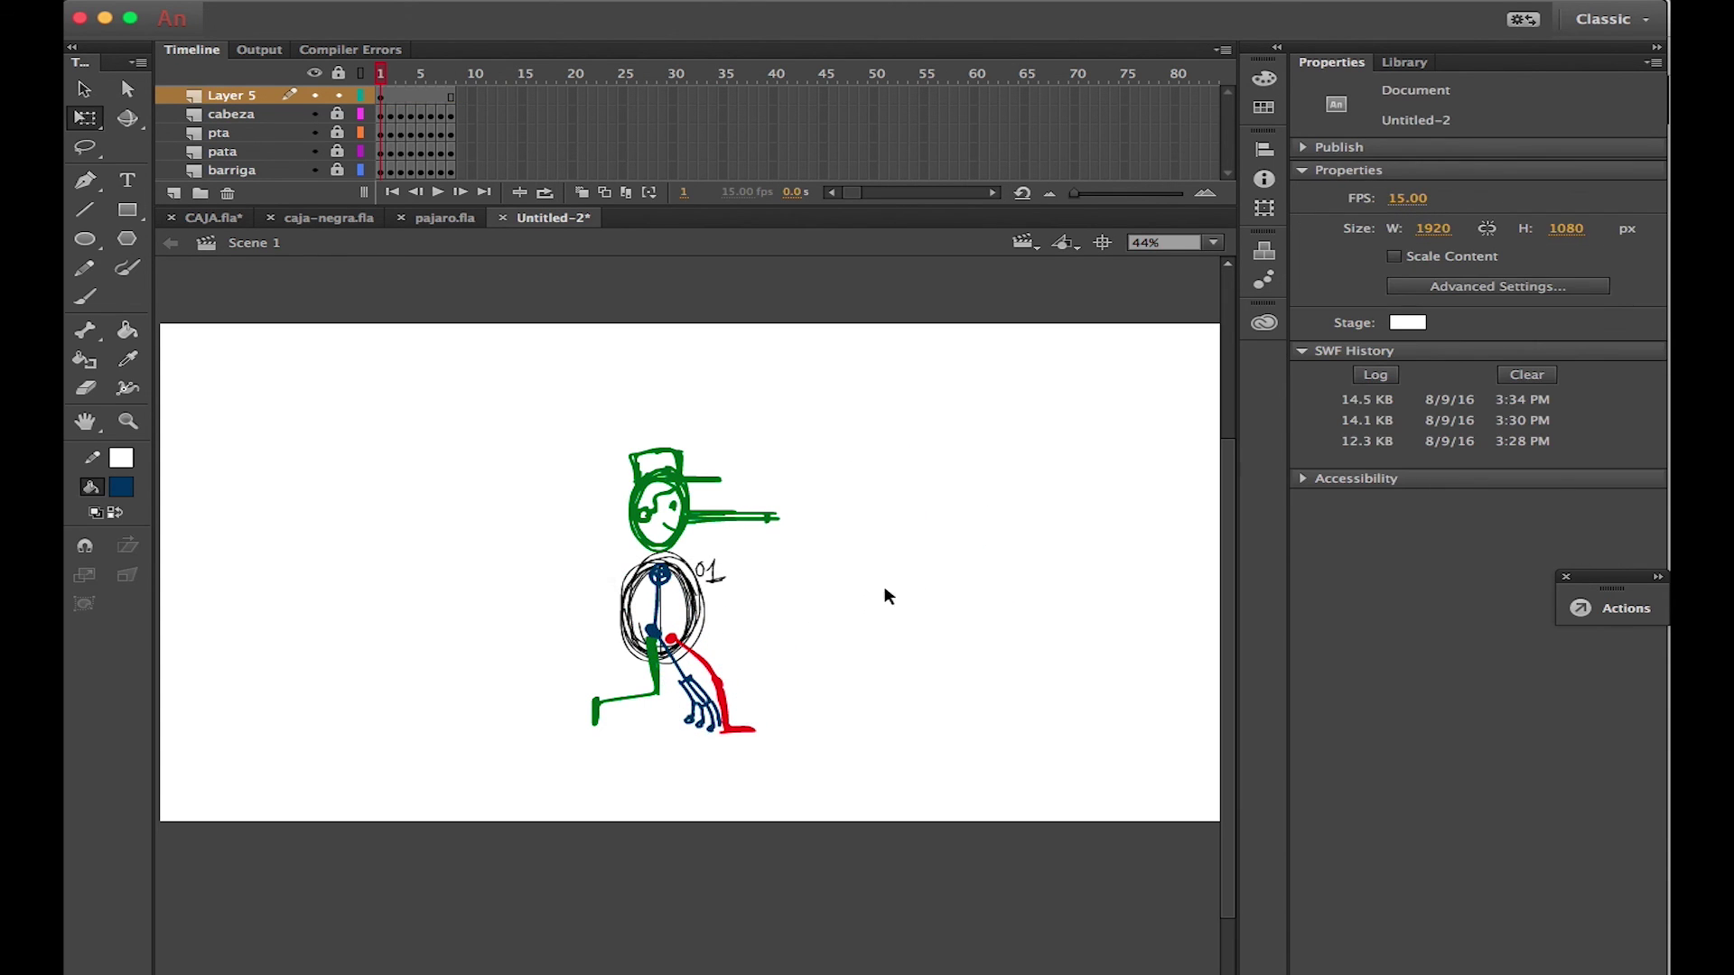
{"action": "left_click_drag", "start_coordinate": [709, 729], "coordinate": [695, 676]}
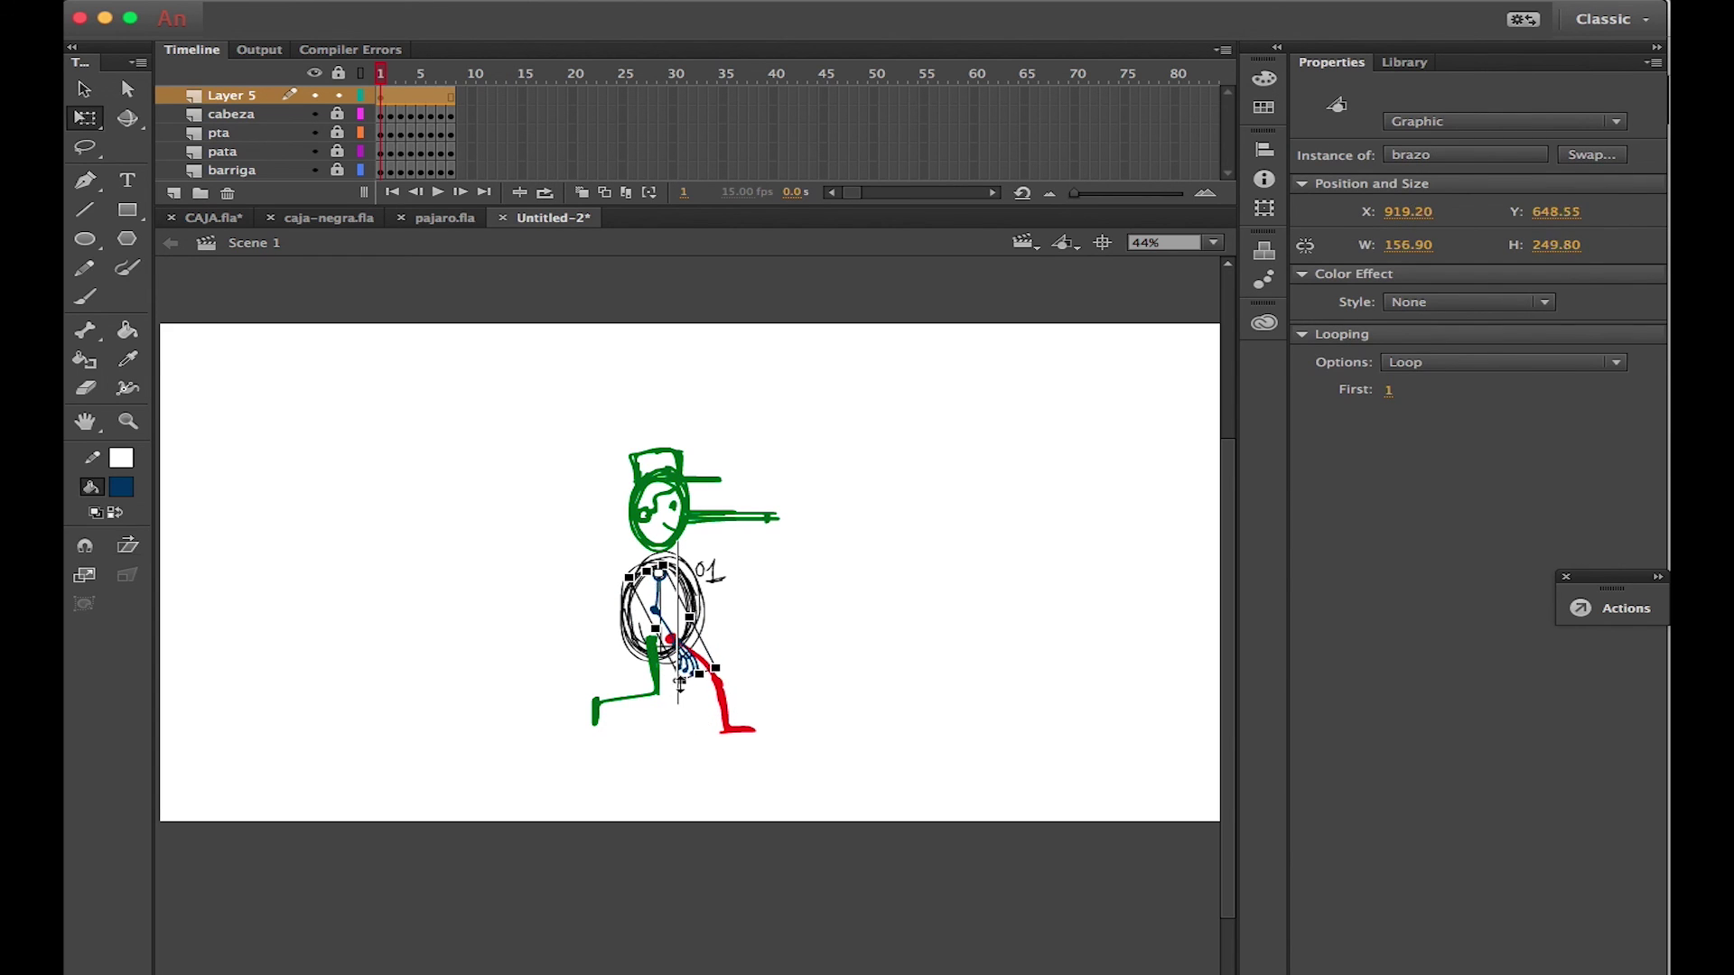
{"action": "left_click", "coordinate": [810, 599]}
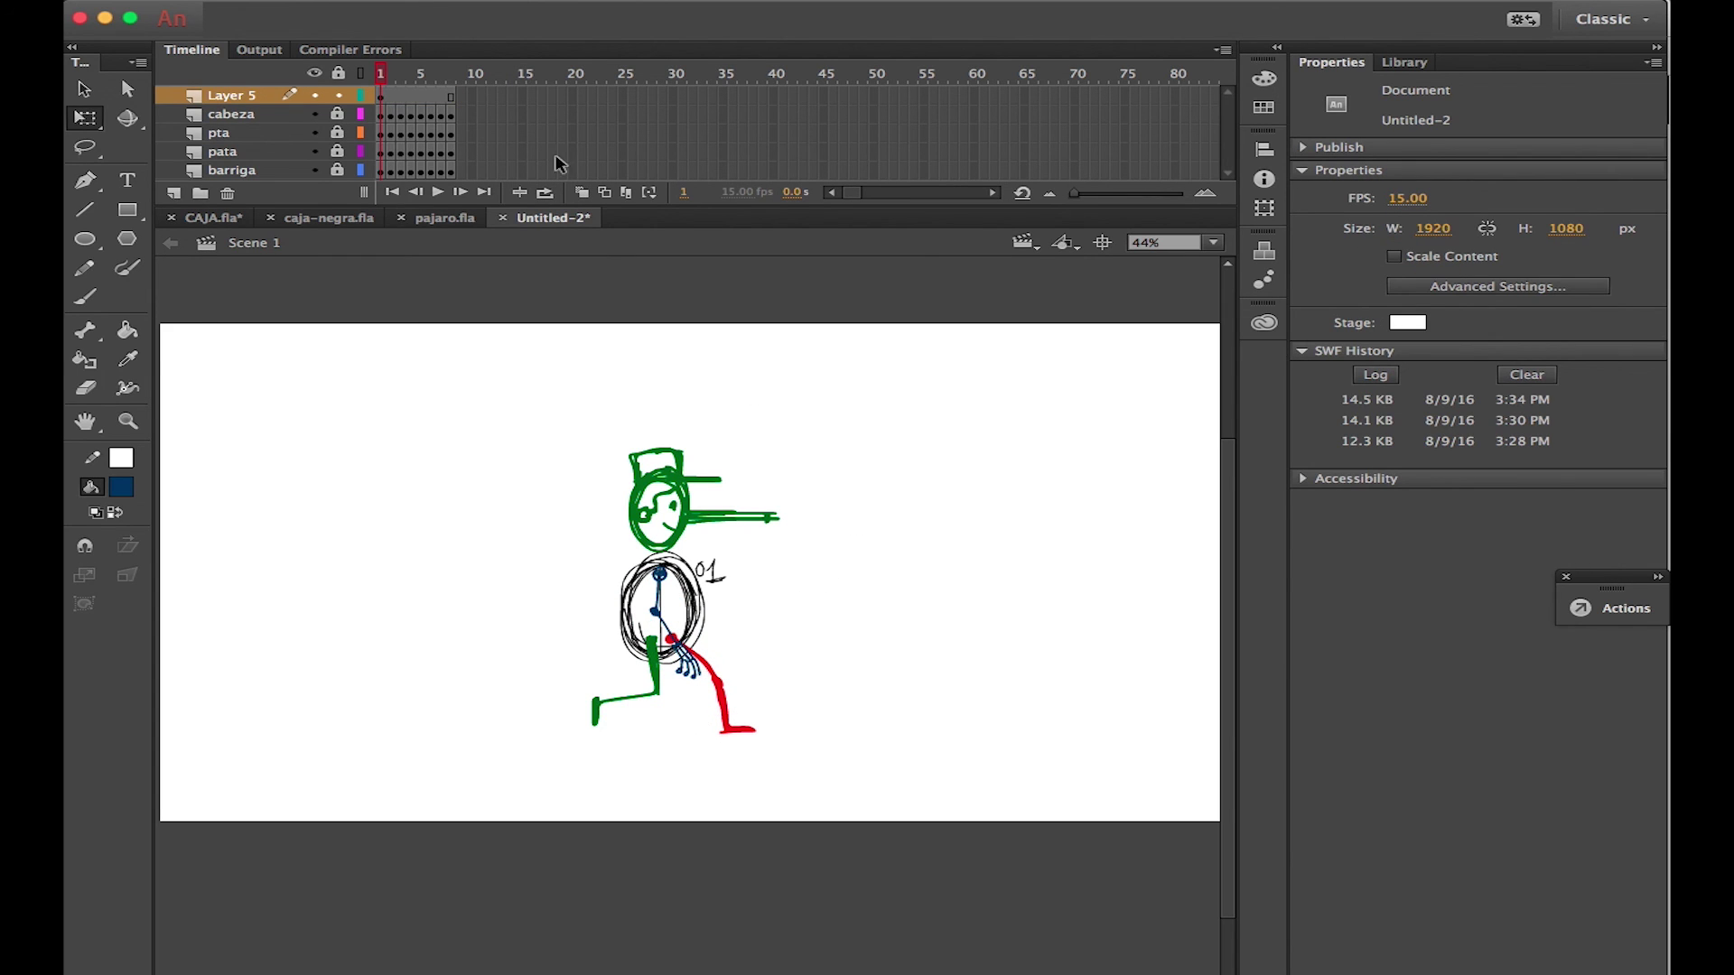
Swing the arm forward around the shoulder on frame 1 and add keyframes through frame 8 of Layer 5
{"action": "left_click", "coordinate": [695, 673]}
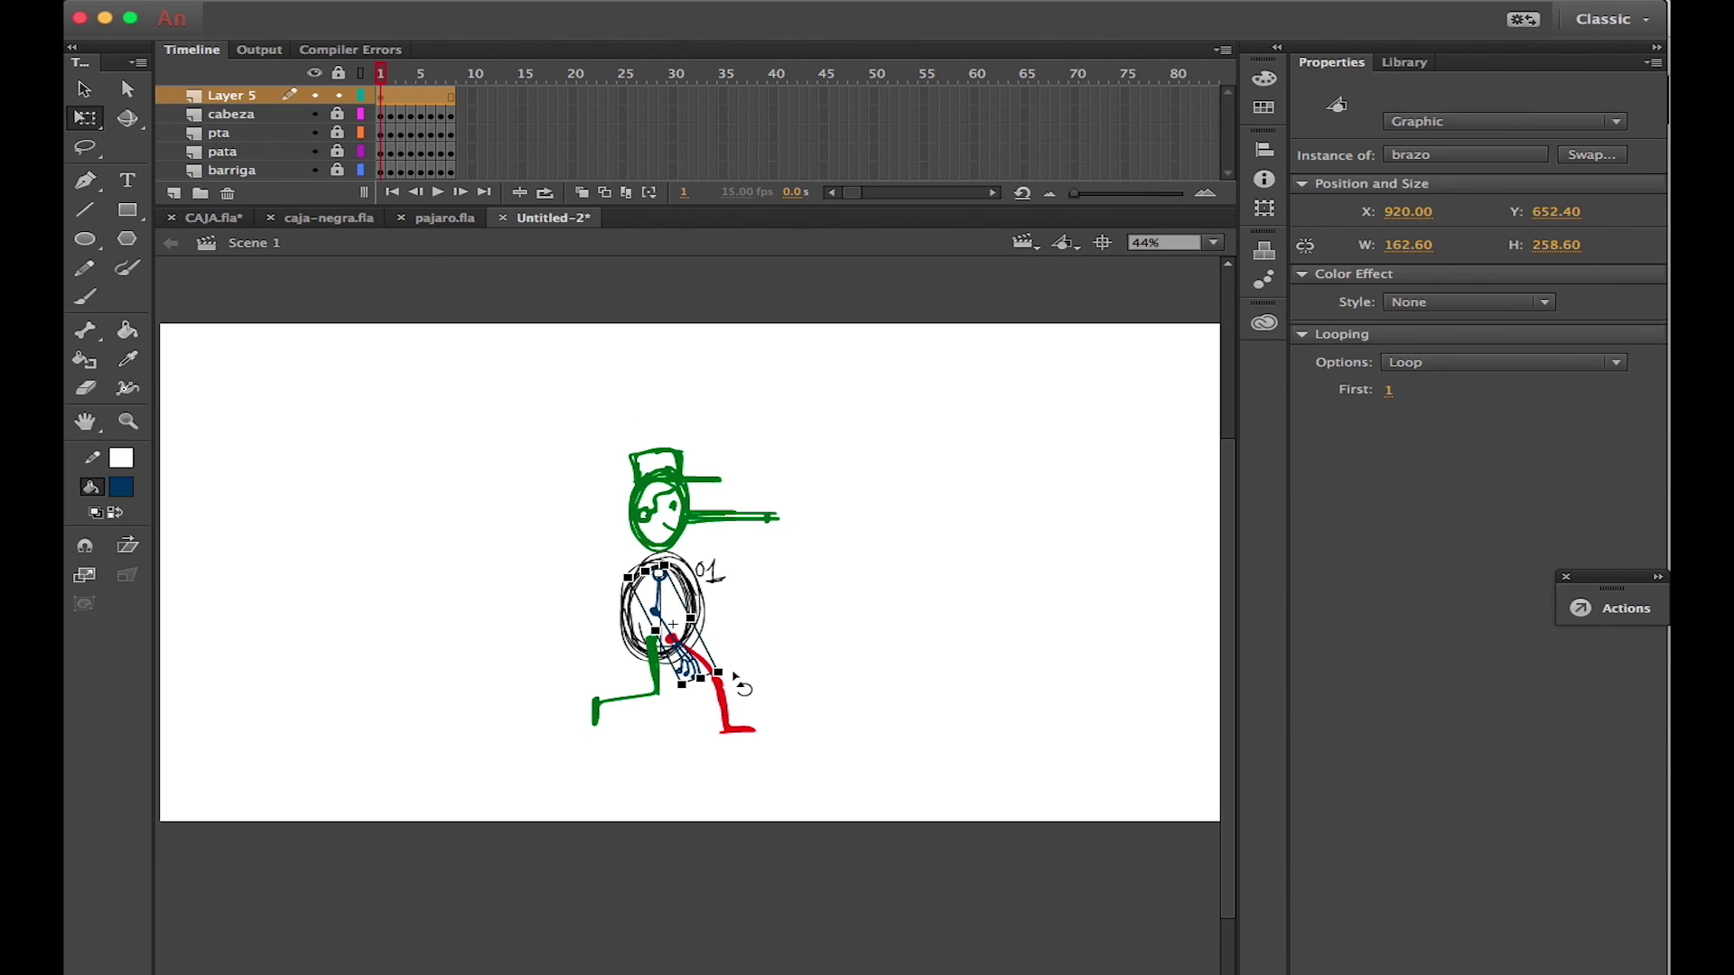
{"action": "left_click_drag", "start_coordinate": [736, 688], "coordinate": [759, 623]}
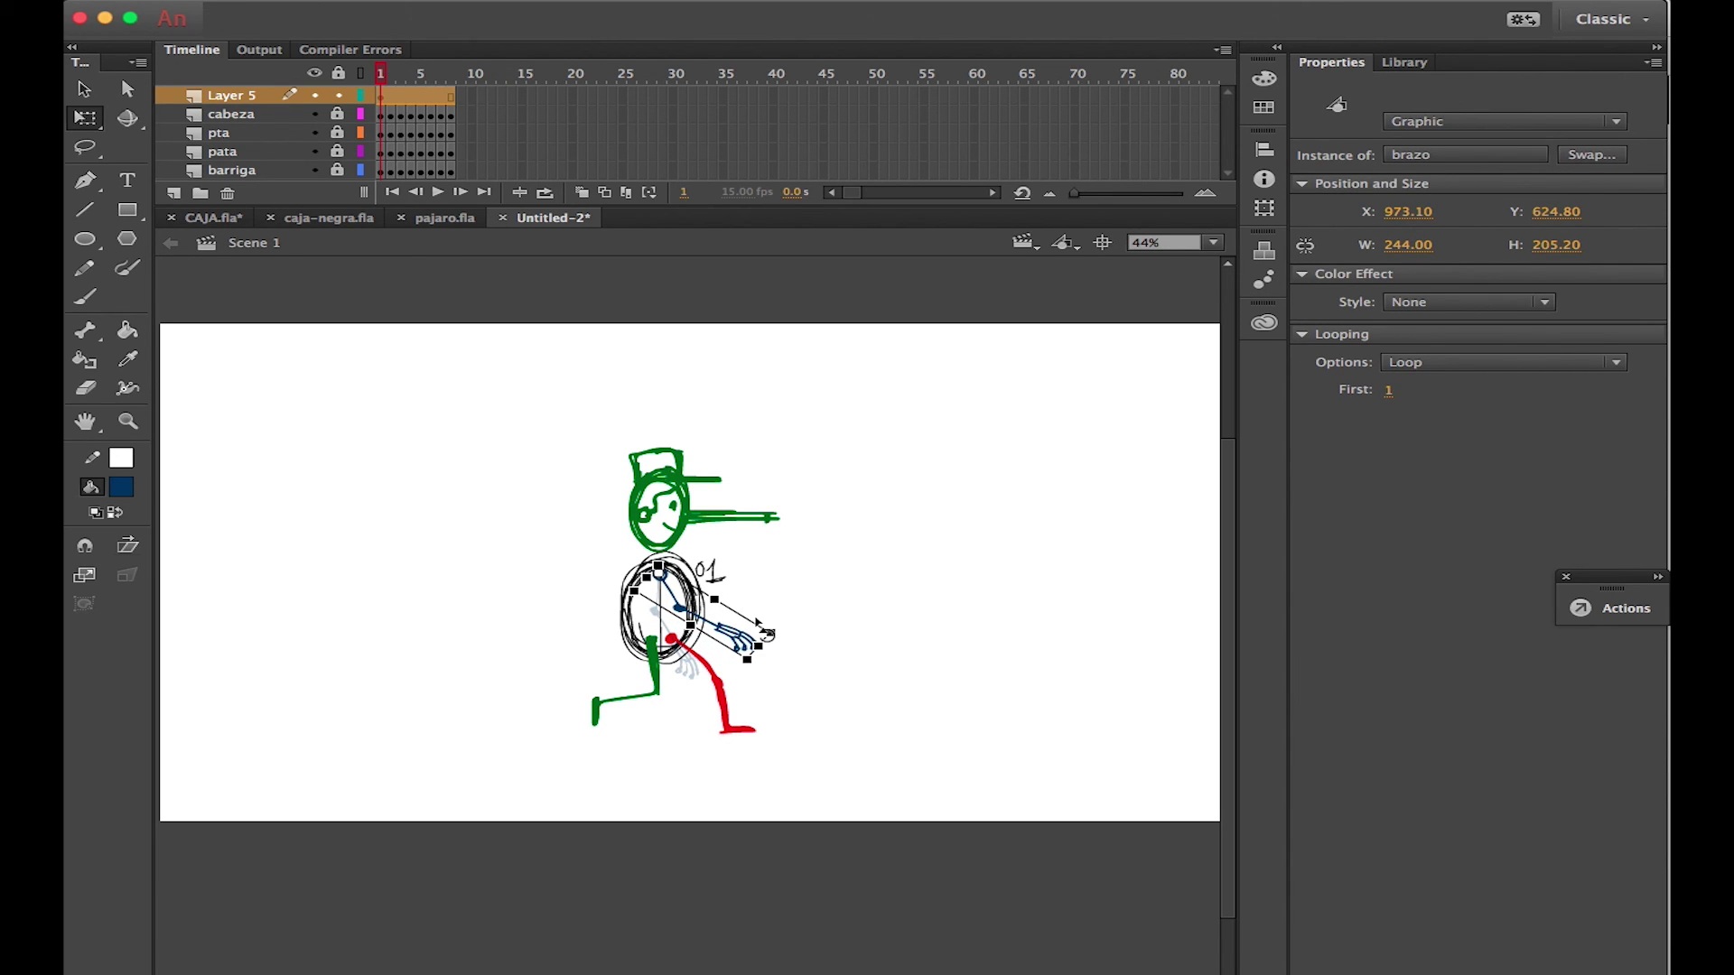
{"action": "left_click", "coordinate": [791, 553]}
{"action": "left_click", "coordinate": [736, 632]}
{"action": "key", "text": "period"}
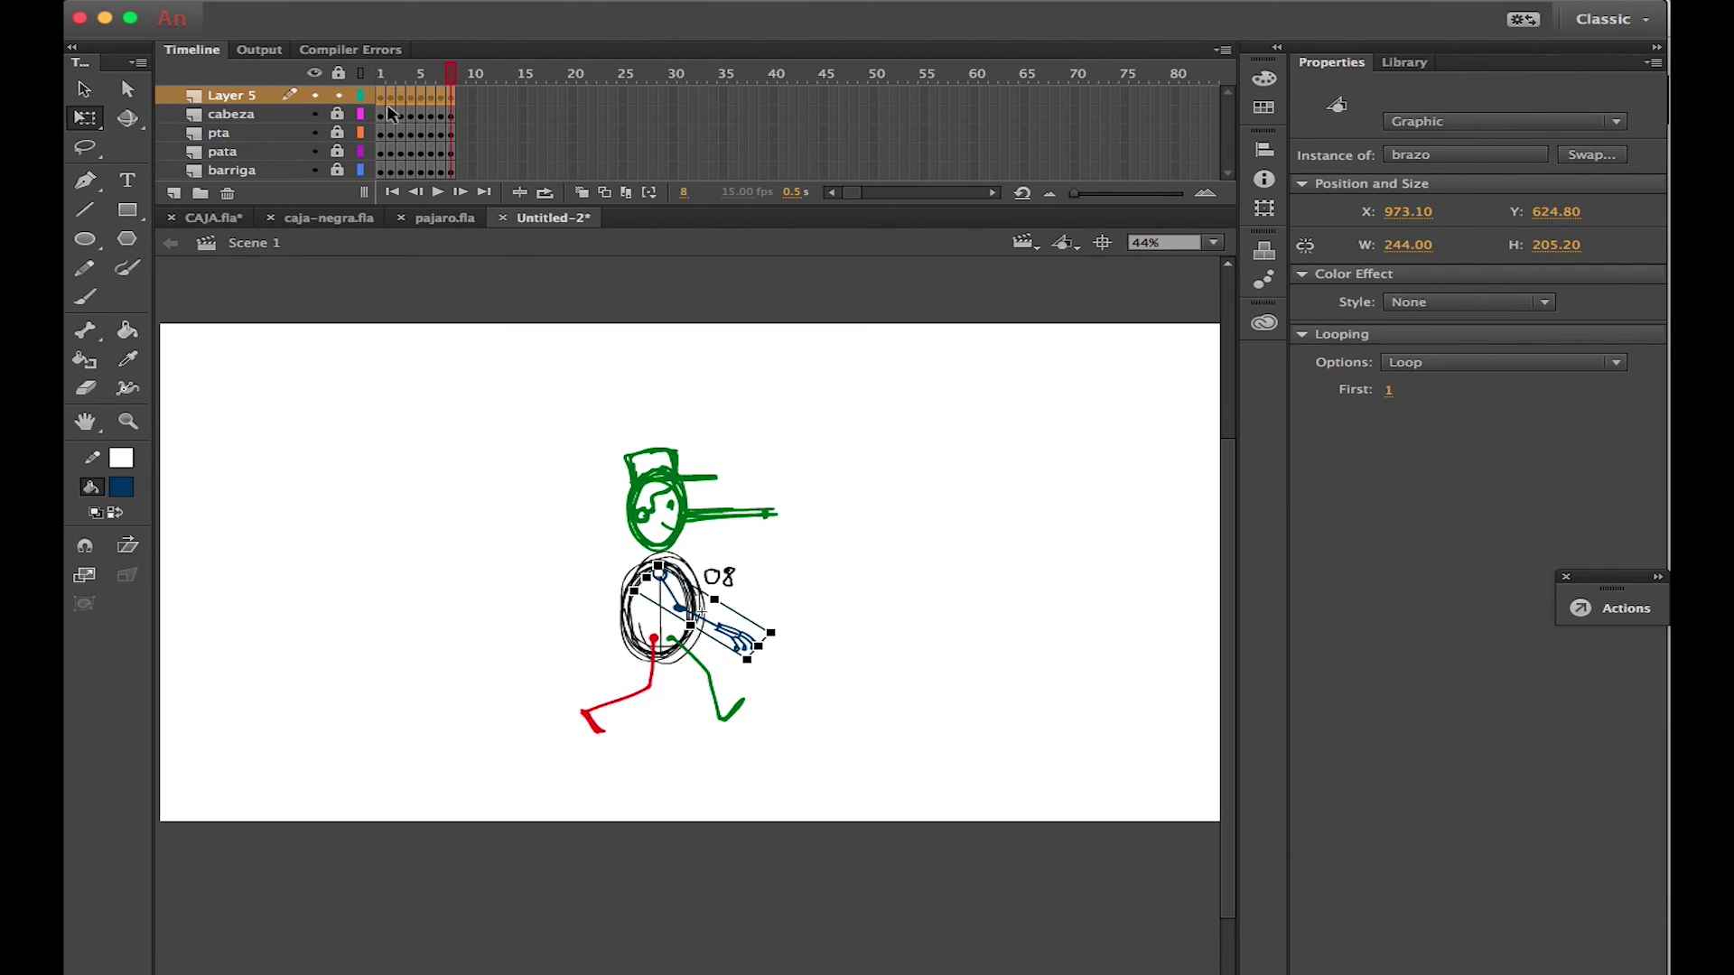
Rotate the arm progressively backward around the shoulder on frames 2 to 5 of Layer 5
{"action": "left_click_drag", "start_coordinate": [784, 631], "coordinate": [690, 695]}
{"action": "key", "text": "period"}
{"action": "left_click", "coordinate": [411, 96]}
{"action": "left_click", "coordinate": [421, 96]}
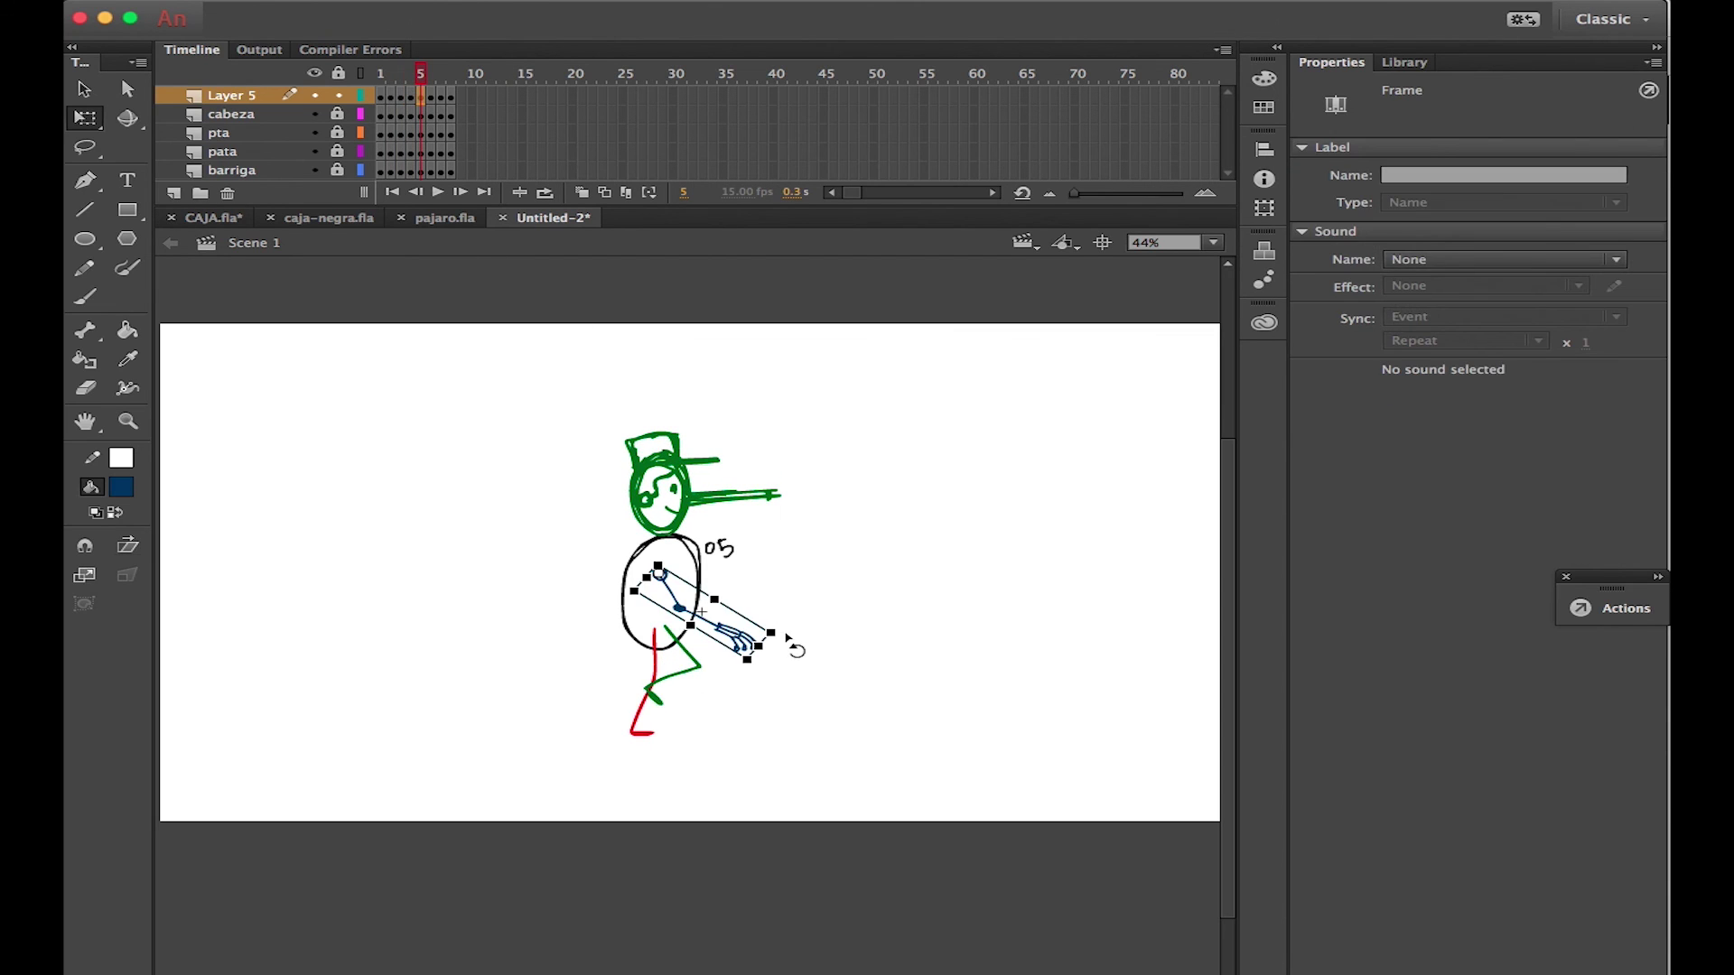
{"action": "left_click_drag", "start_coordinate": [791, 642], "coordinate": [677, 703]}
Swing the arm behind the body on frames 6, 7 and 8, increasing the rotation on each frame
{"action": "left_click", "coordinate": [430, 95]}
{"action": "left_click_drag", "start_coordinate": [791, 638], "coordinate": [641, 692]}
{"action": "left_click", "coordinate": [440, 96]}
{"action": "left_click_drag", "start_coordinate": [782, 643], "coordinate": [623, 683]}
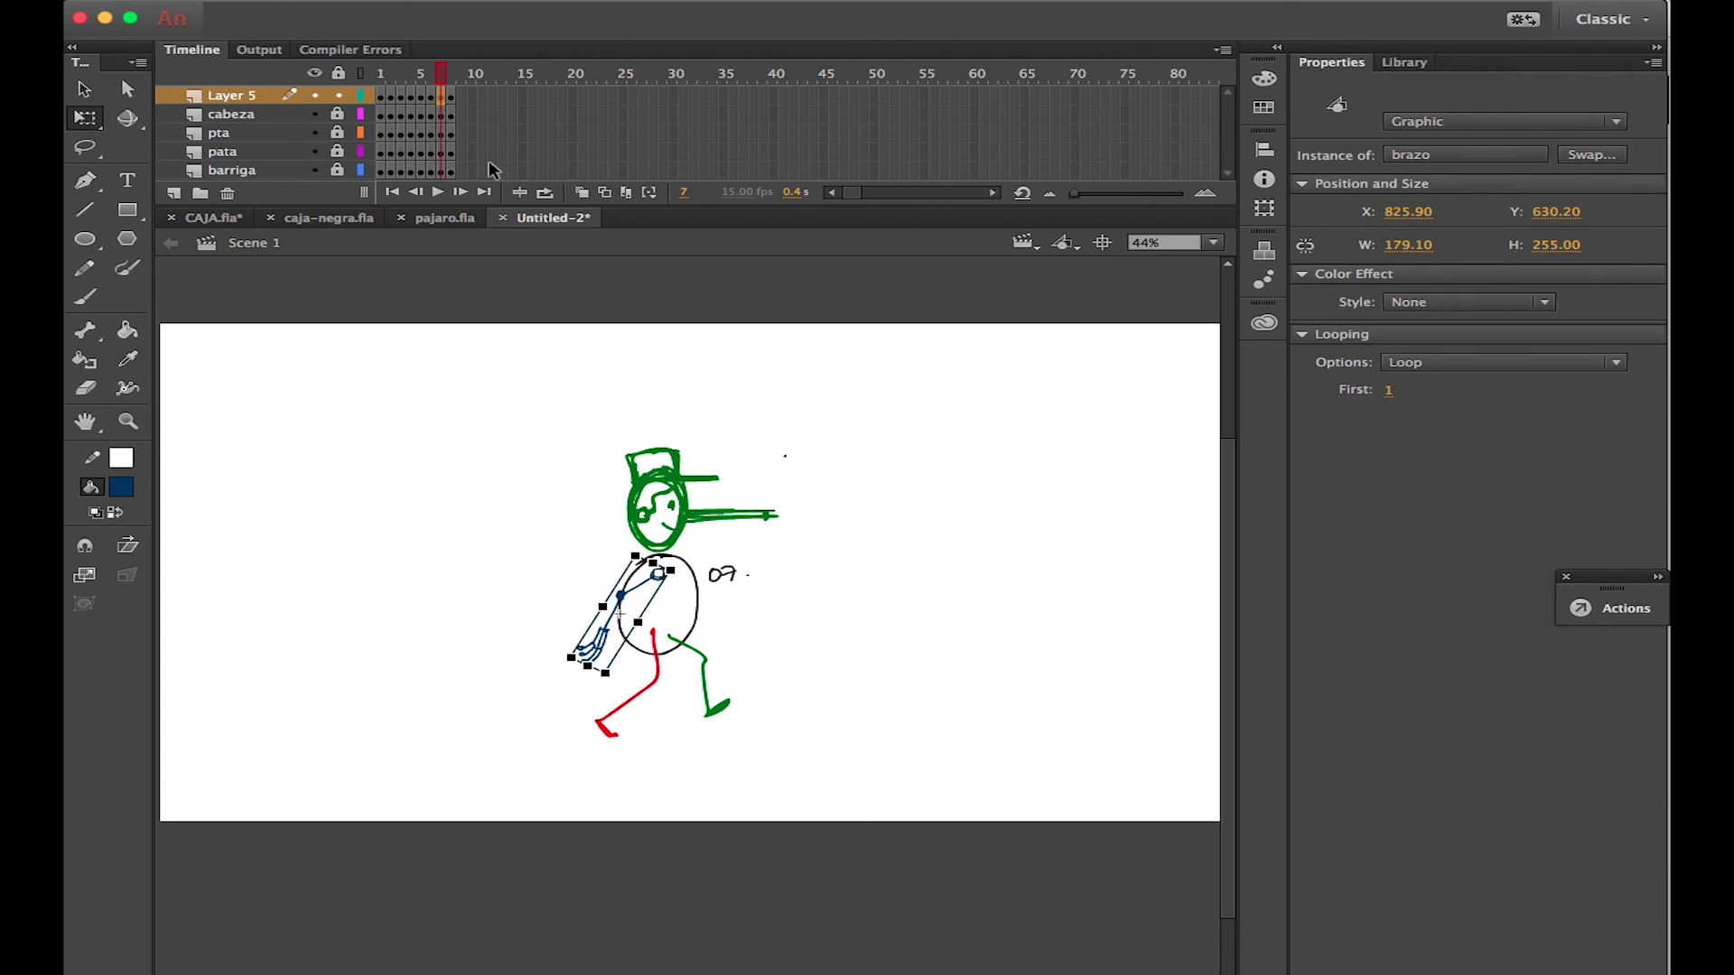
{"action": "left_click", "coordinate": [451, 95]}
{"action": "left_click_drag", "start_coordinate": [795, 643], "coordinate": [607, 668]}
Align the arm's shoulder with the body's height from frame 2 onward on Layer 5
{"action": "left_click_drag", "start_coordinate": [450, 76], "coordinate": [392, 87]}
{"action": "left_click", "coordinate": [392, 94]}
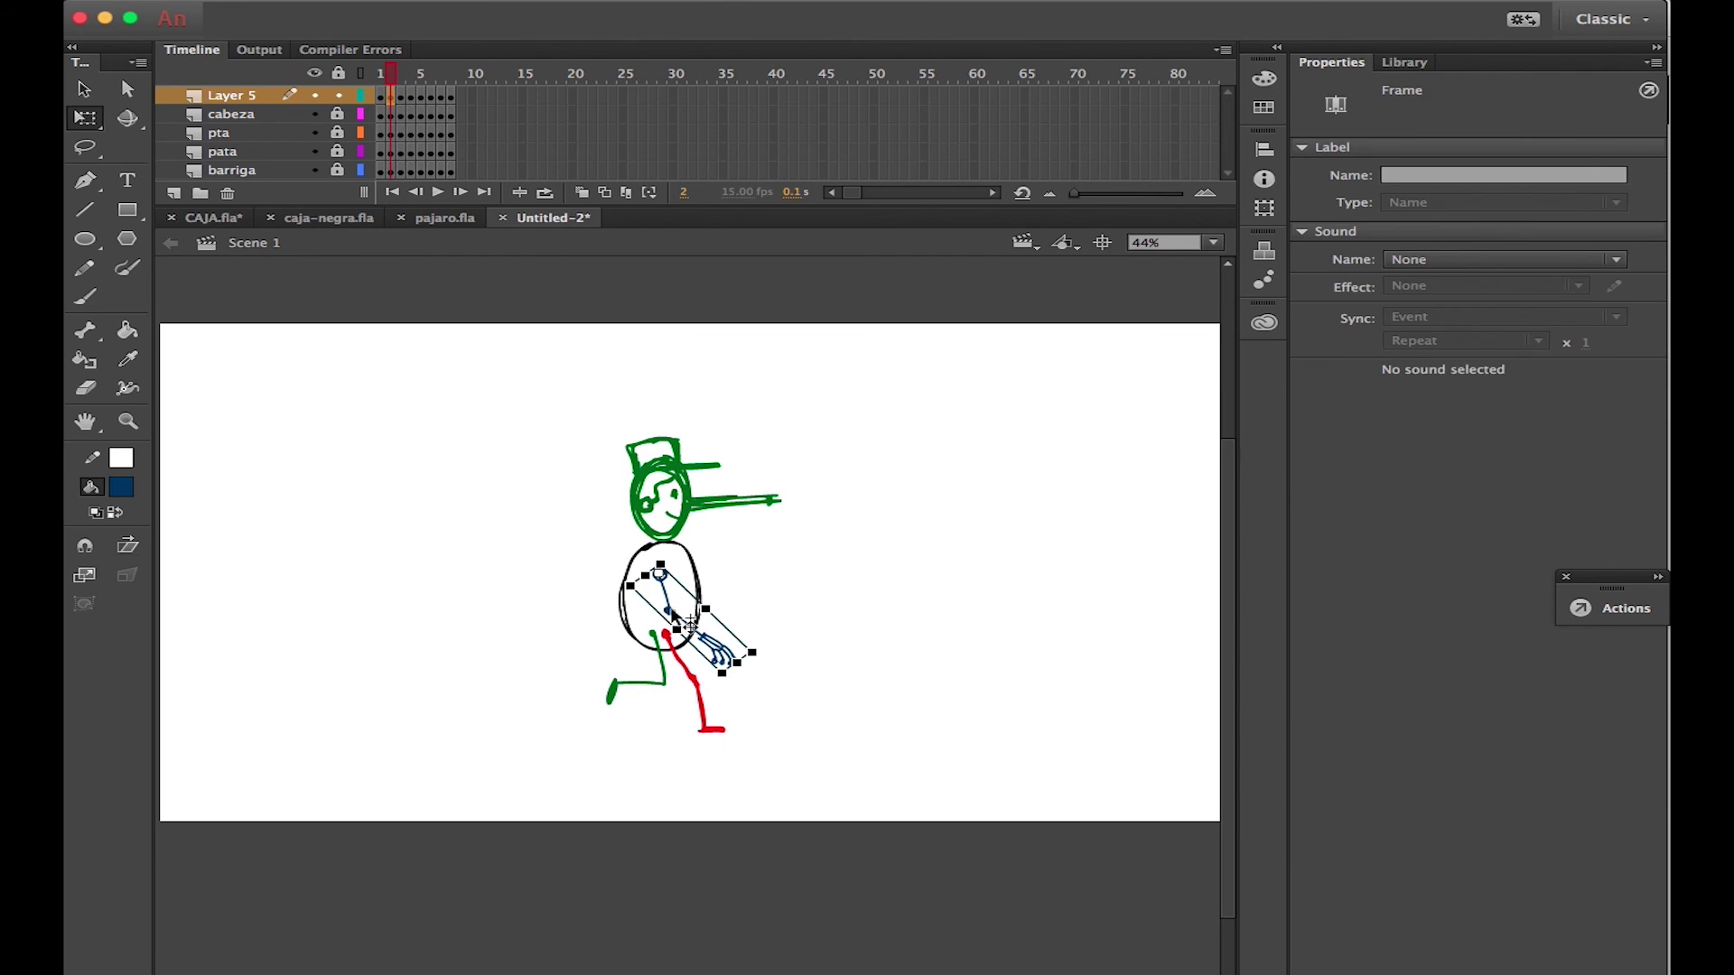
{"action": "left_click_drag", "start_coordinate": [671, 616], "coordinate": [644, 573]}
{"action": "left_click", "coordinate": [400, 97]}
{"action": "left_click", "coordinate": [411, 97]}
{"action": "left_click", "coordinate": [421, 95]}
{"action": "left_click", "coordinate": [429, 96]}
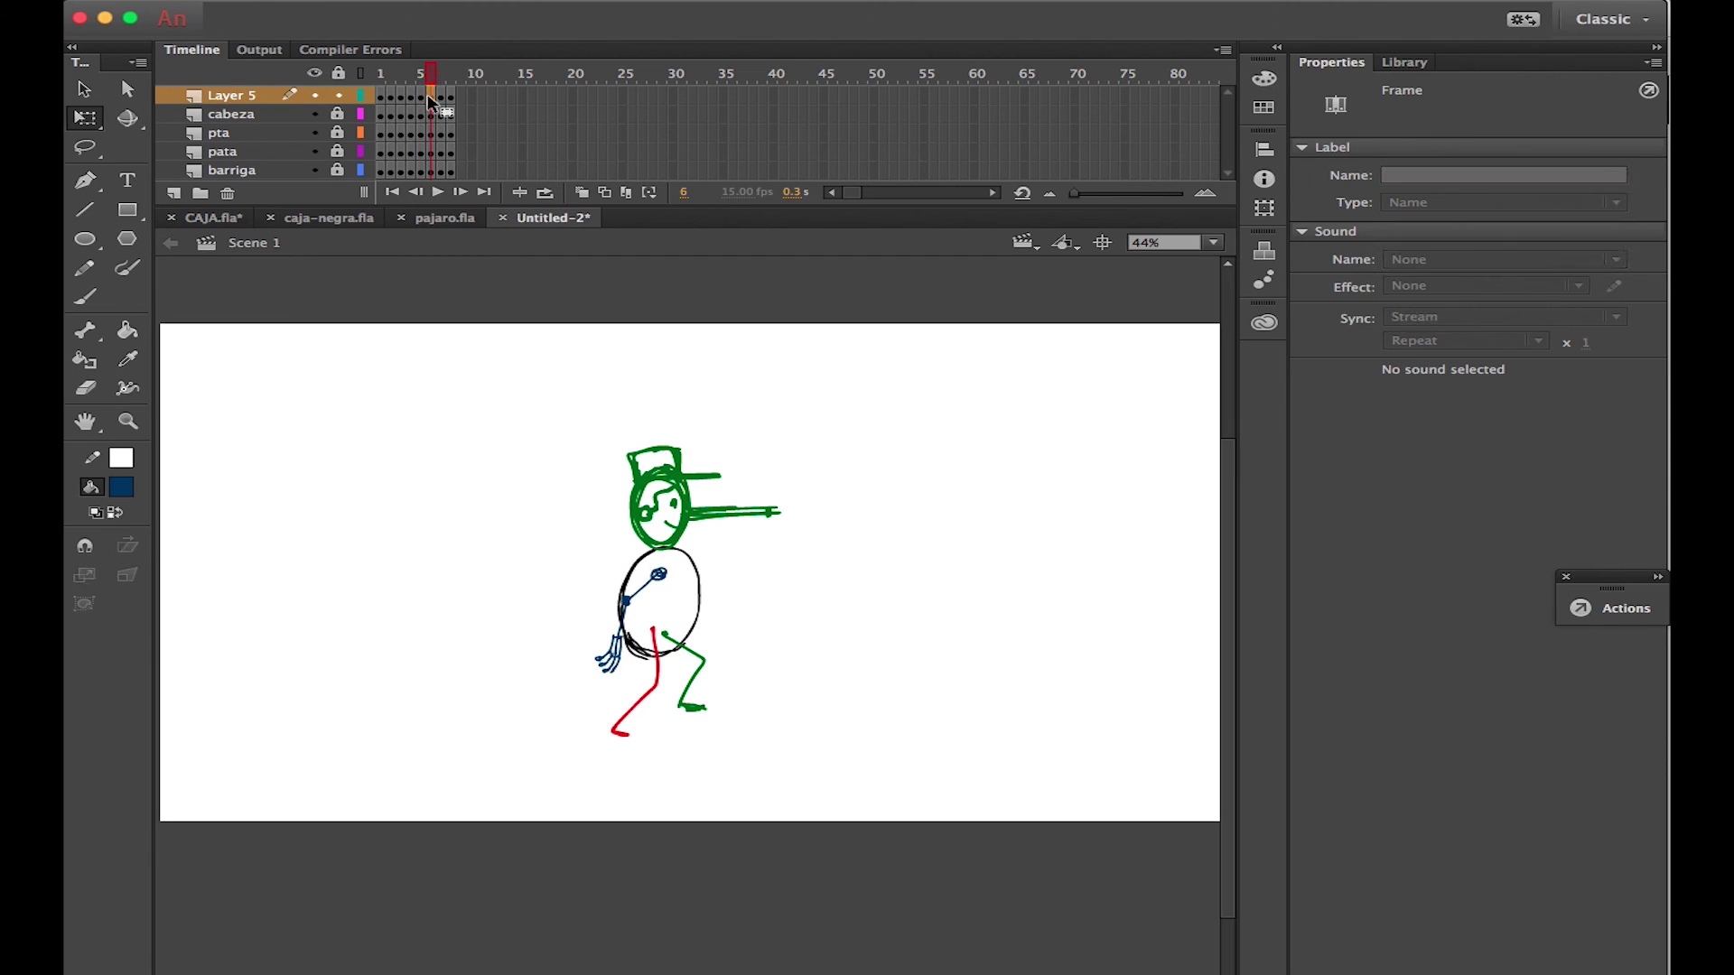
{"action": "left_click", "coordinate": [636, 583]}
{"action": "left_click", "coordinate": [440, 96]}
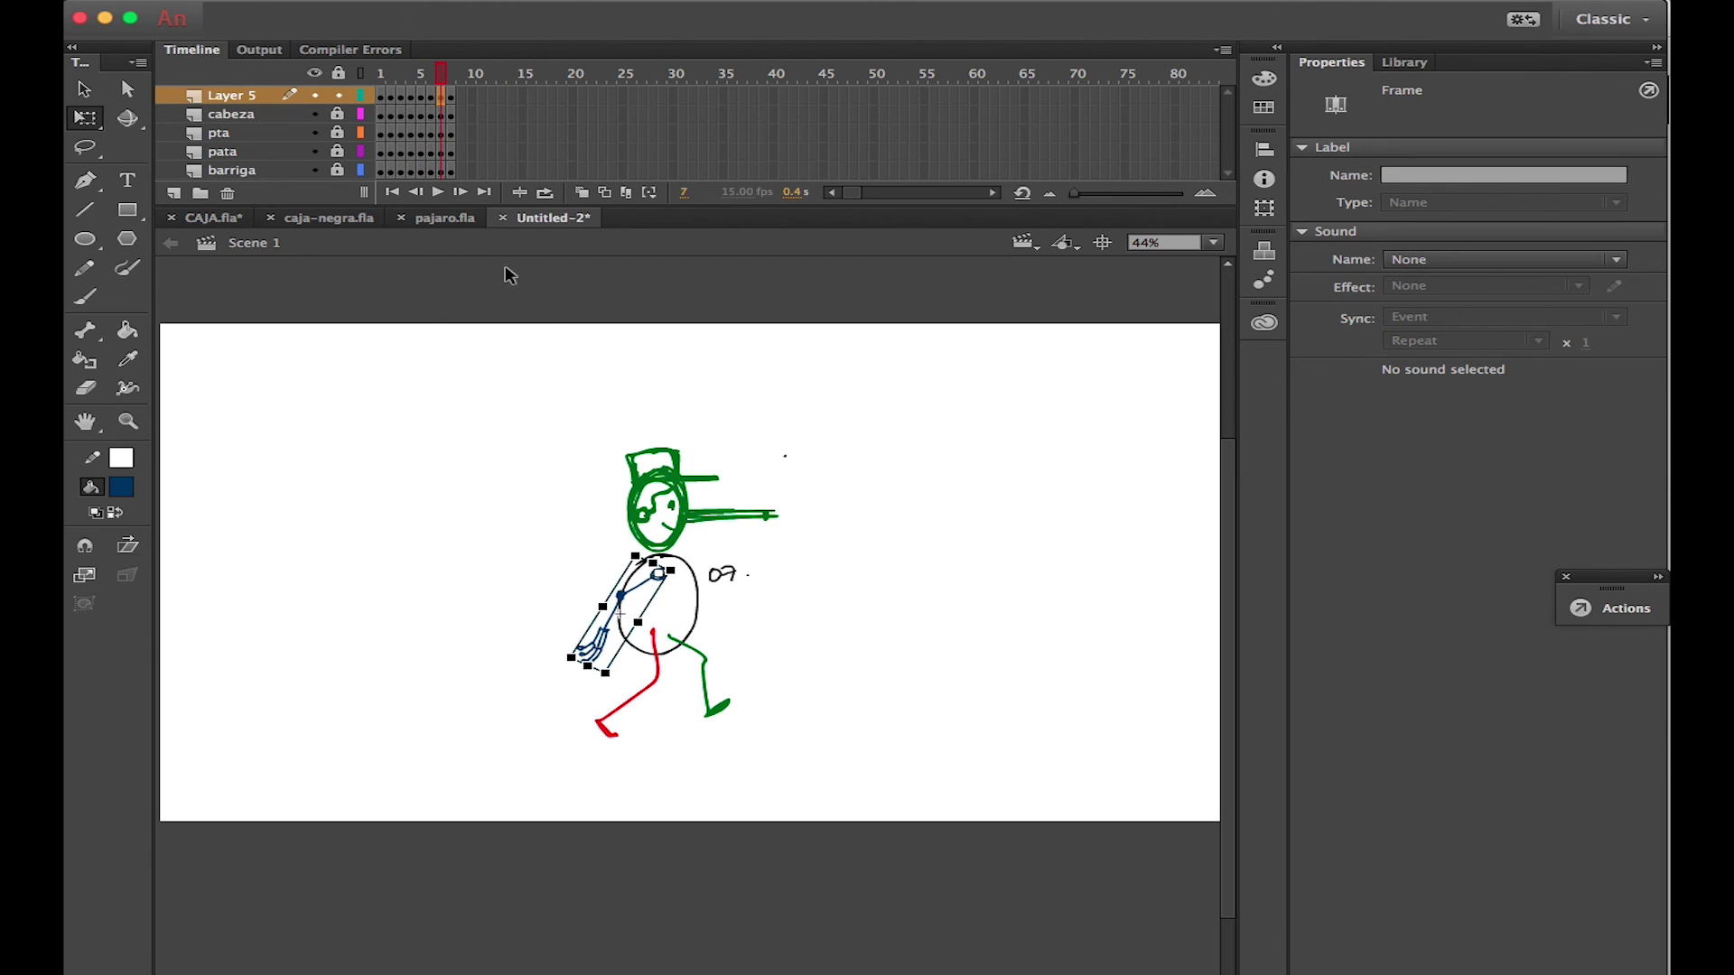
{"action": "left_click", "coordinate": [638, 589]}
{"action": "left_click", "coordinate": [451, 97]}
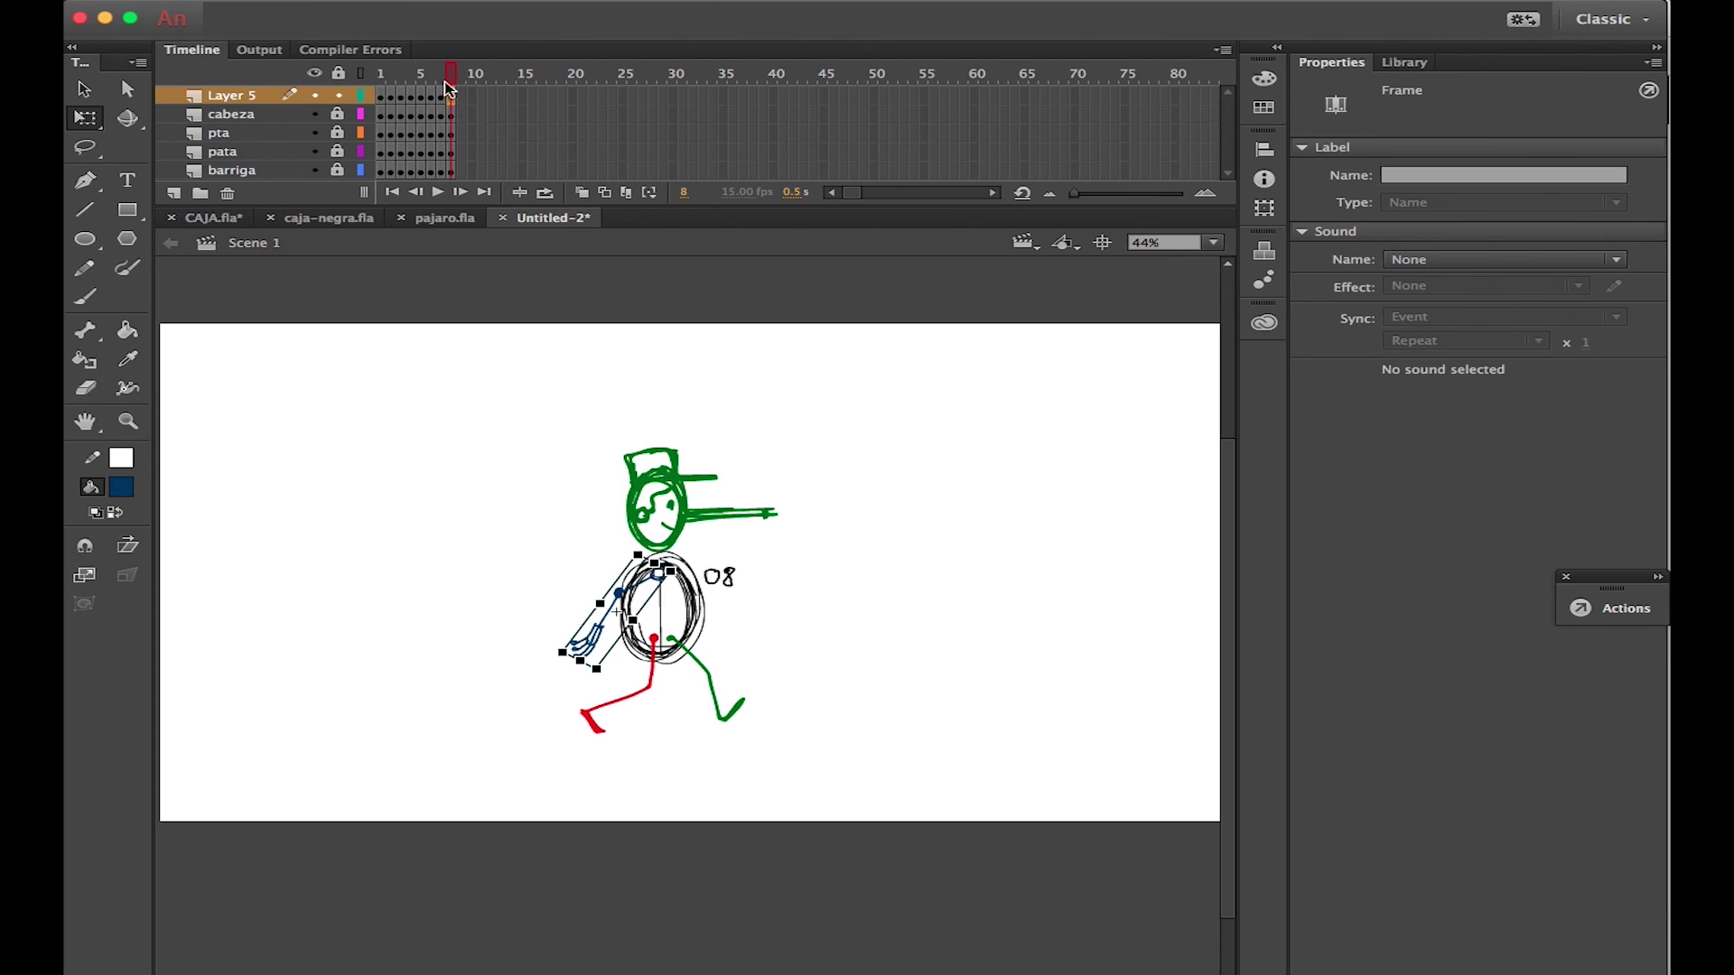
Test the movie to review the arm swing and close the preview
{"action": "left_click_drag", "start_coordinate": [448, 79], "coordinate": [352, 109]}
{"action": "key", "text": "super+Return"}
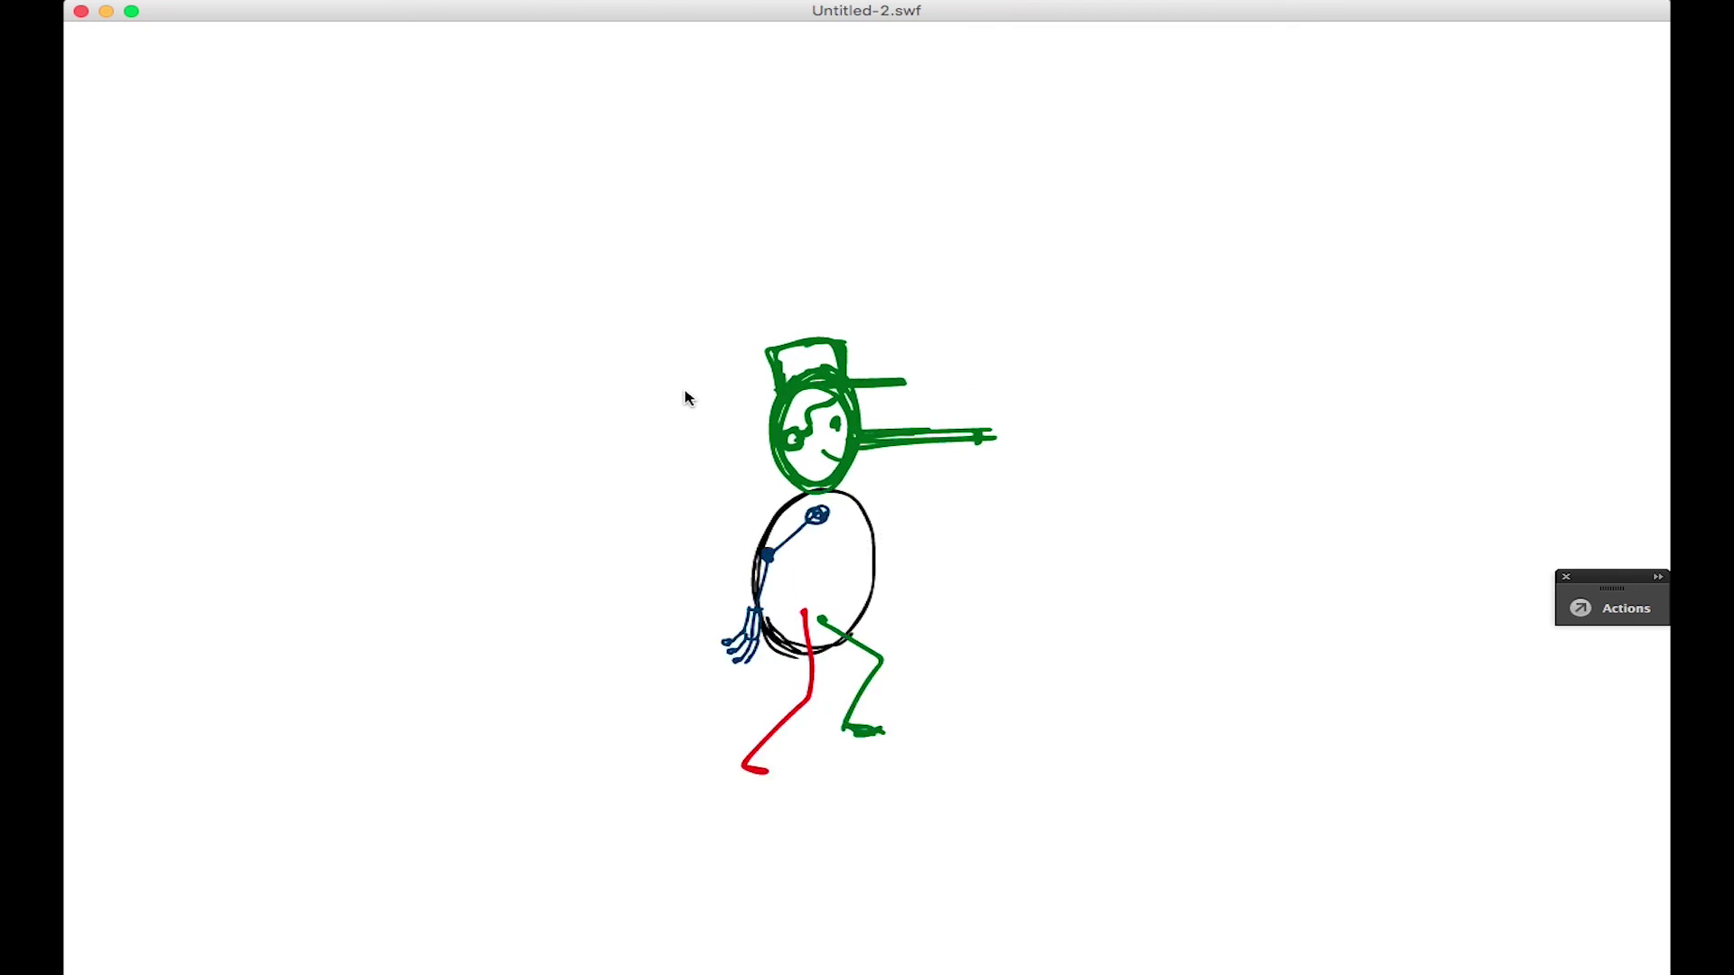
{"action": "left_click", "coordinate": [80, 10]}
Copy the arm frames from Layer 5 and paste them into a new layer above it
{"action": "mouse_move", "coordinate": [378, 97]}
{"action": "left_mouse_down"}
{"action": "mouse_move", "coordinate": [449, 97]}
{"action": "mouse_move", "coordinate": [385, 101]}
{"action": "left_mouse_up"}
{"action": "right_click", "coordinate": [388, 107]}
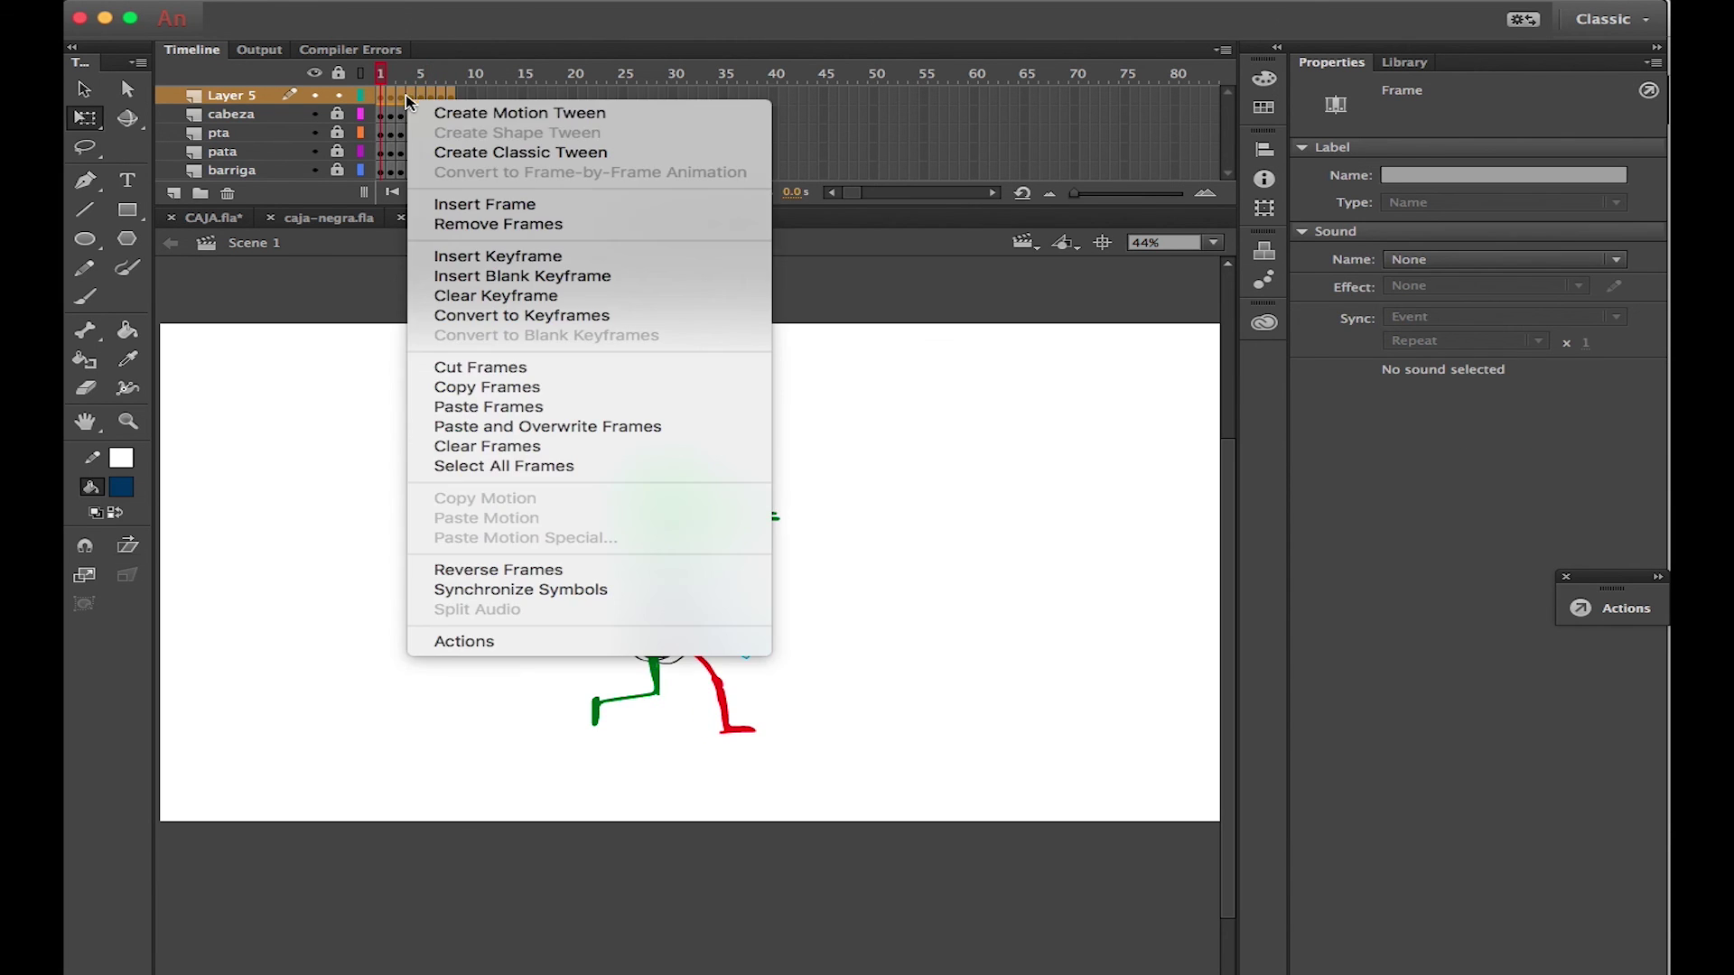
{"action": "left_click", "coordinate": [469, 496]}
{"action": "left_click", "coordinate": [173, 194]}
{"action": "left_click", "coordinate": [383, 95]}
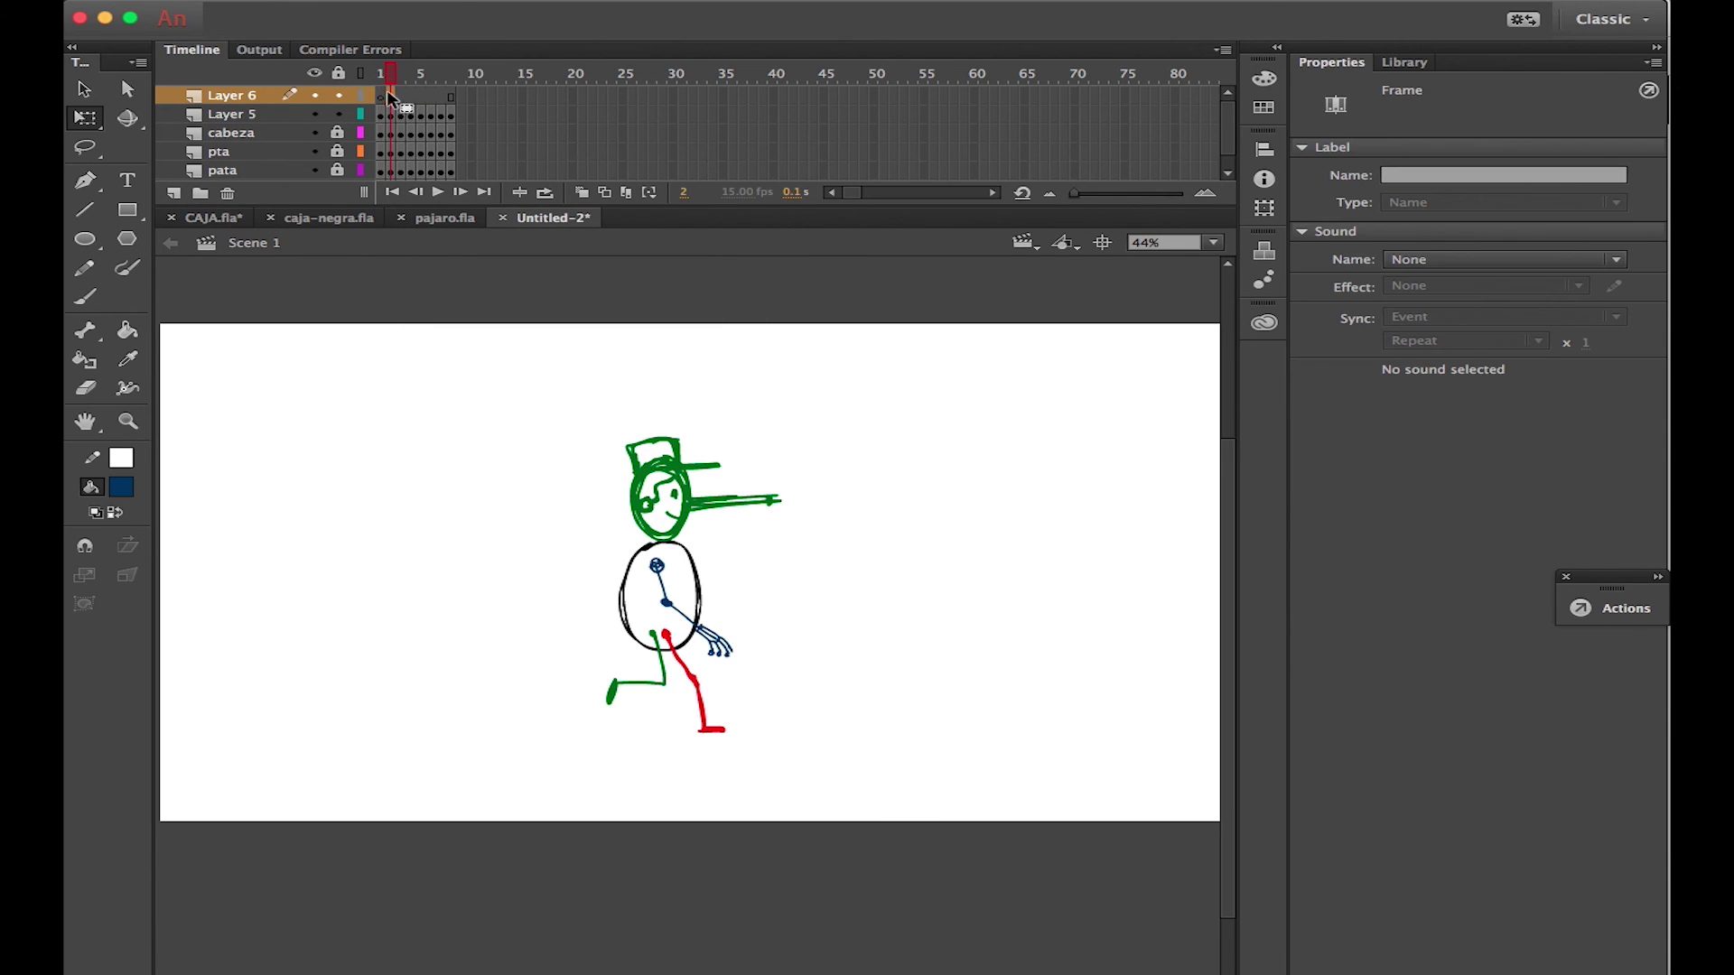
{"action": "right_click", "coordinate": [391, 98]}
{"action": "left_click", "coordinate": [459, 407]}
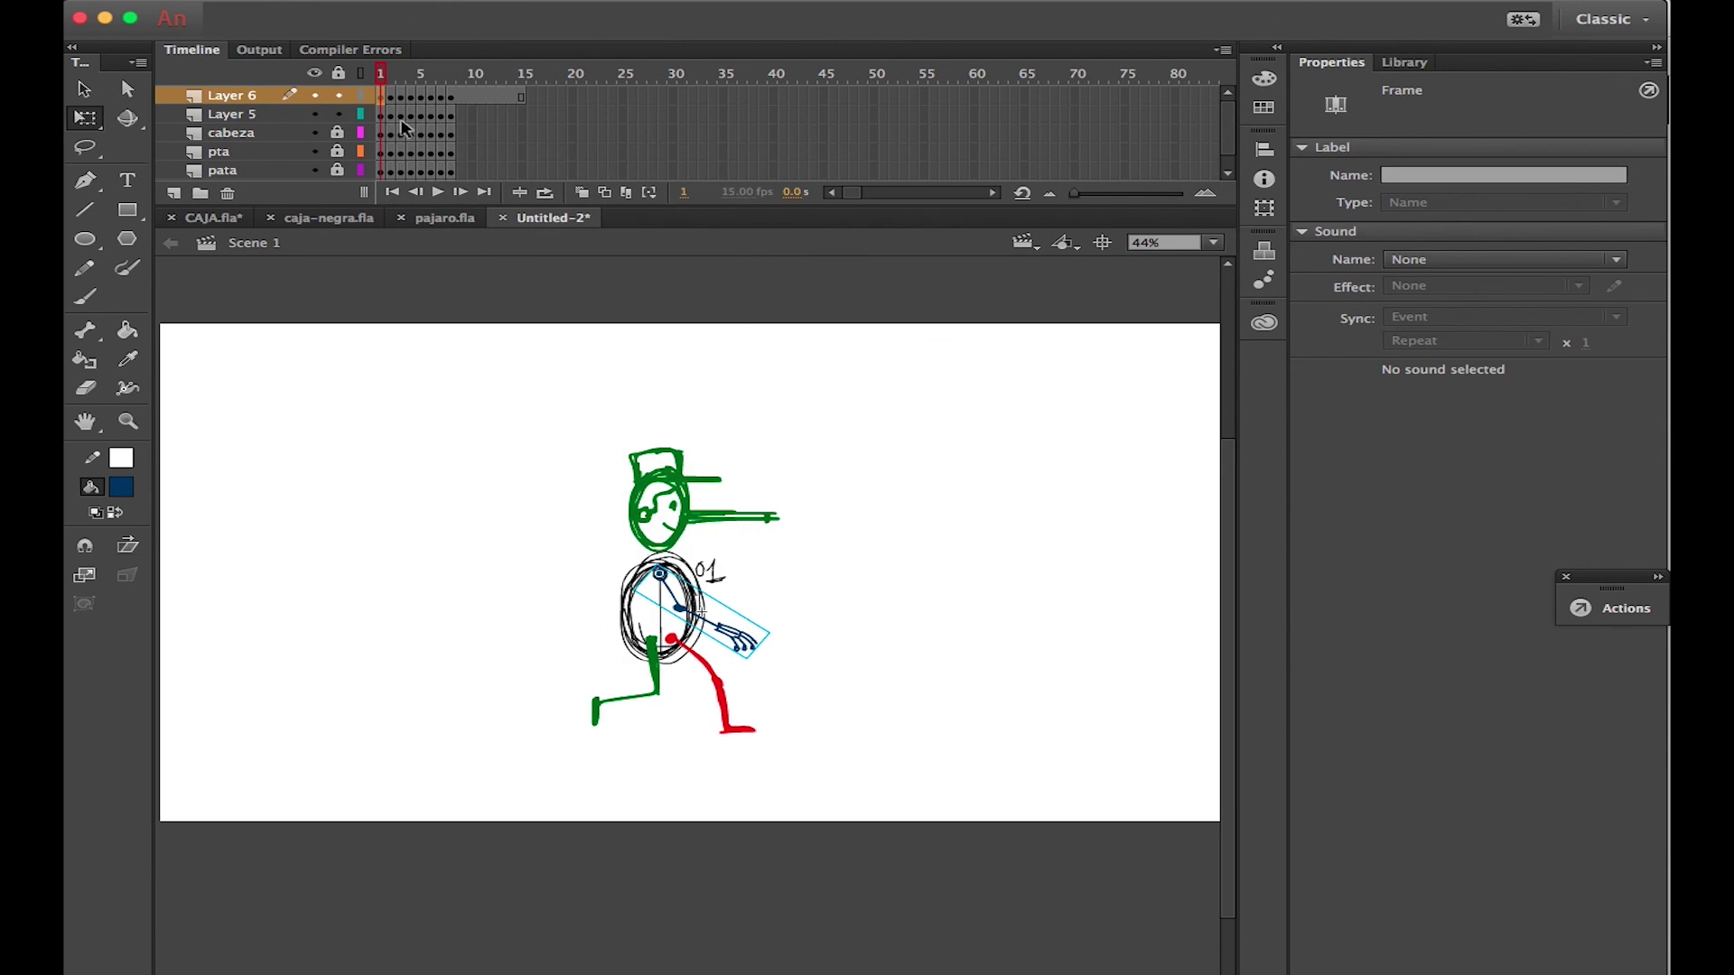
Cut the four rearward-swing arm frames from frames 9 to 12 of Layer 6 and paste them at frame 1
{"action": "left_click_drag", "start_coordinate": [451, 98], "coordinate": [488, 97]}
{"action": "left_click", "coordinate": [471, 133]}
{"action": "left_click", "coordinate": [461, 97]}
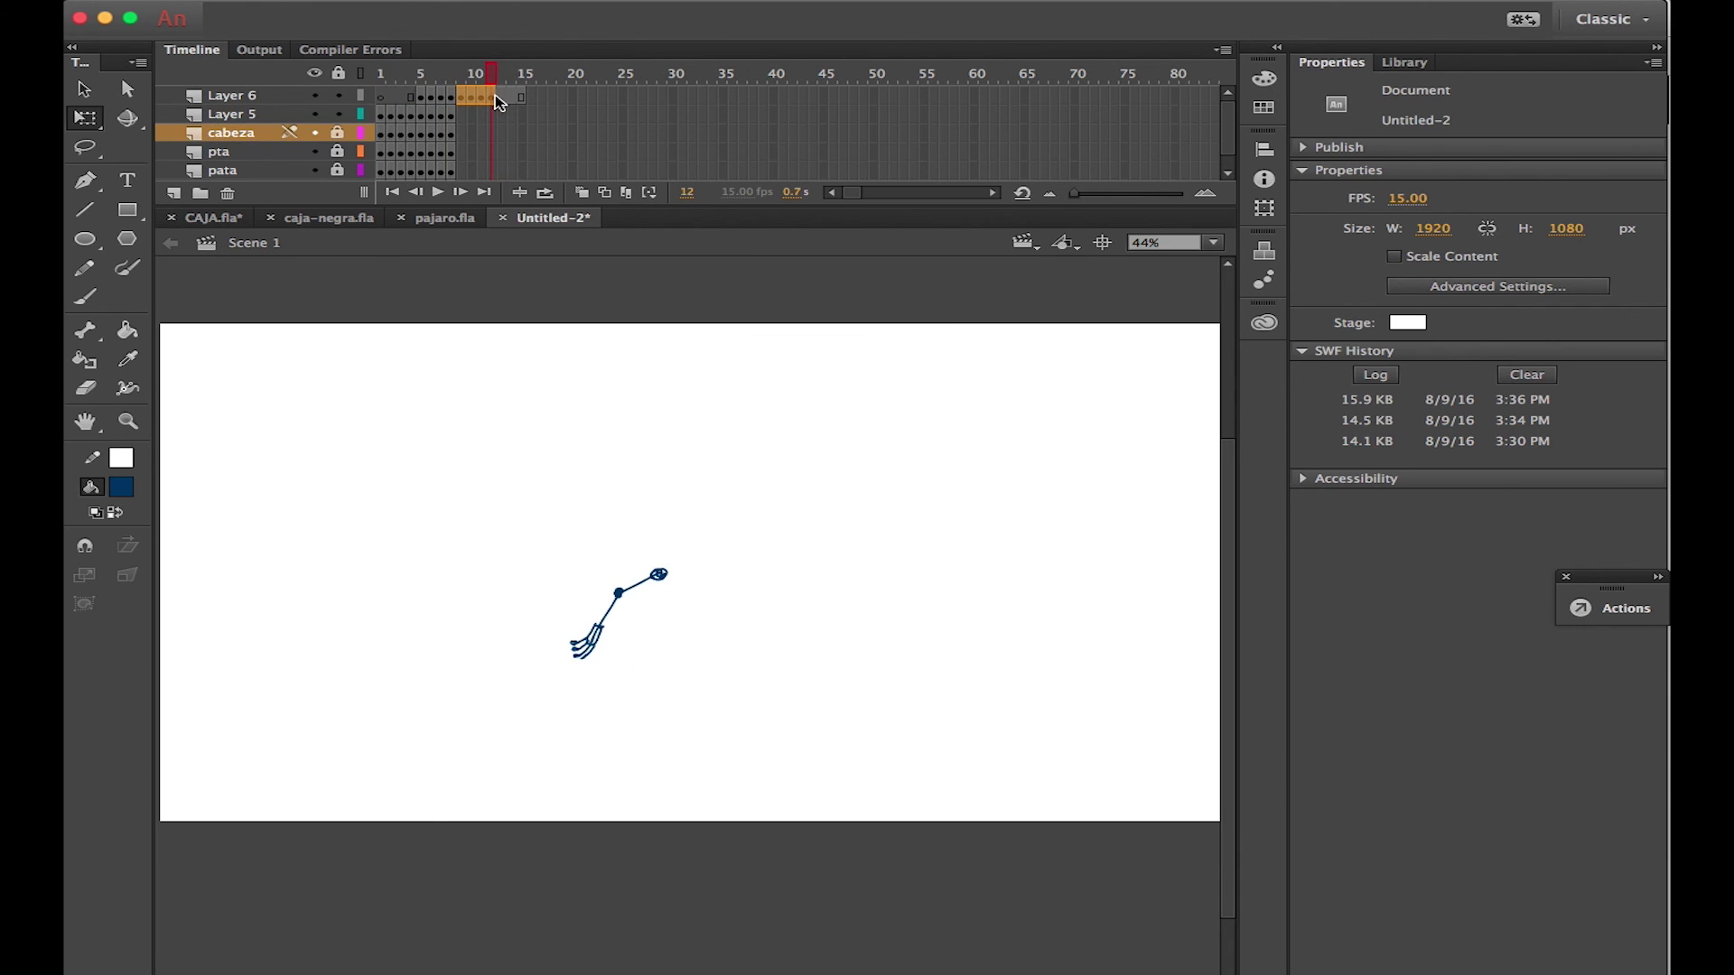
{"action": "right_click", "coordinate": [489, 100]}
{"action": "left_click", "coordinate": [576, 393]}
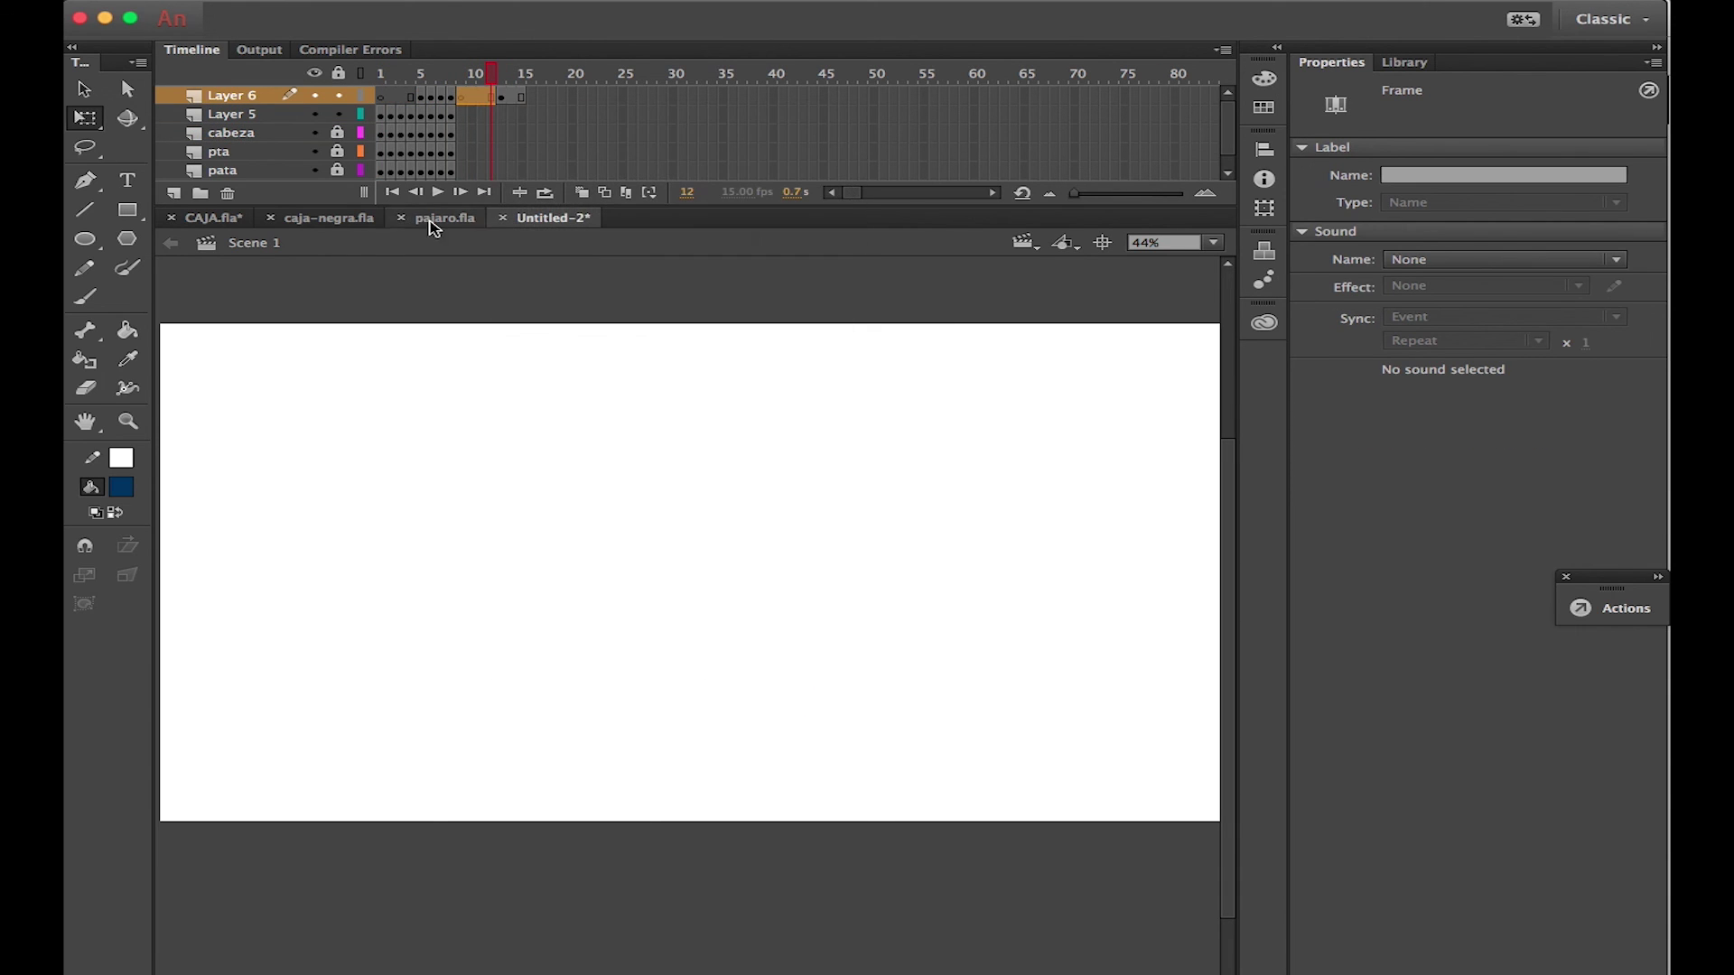
{"action": "right_click", "coordinate": [381, 104]}
{"action": "left_click", "coordinate": [424, 415]}
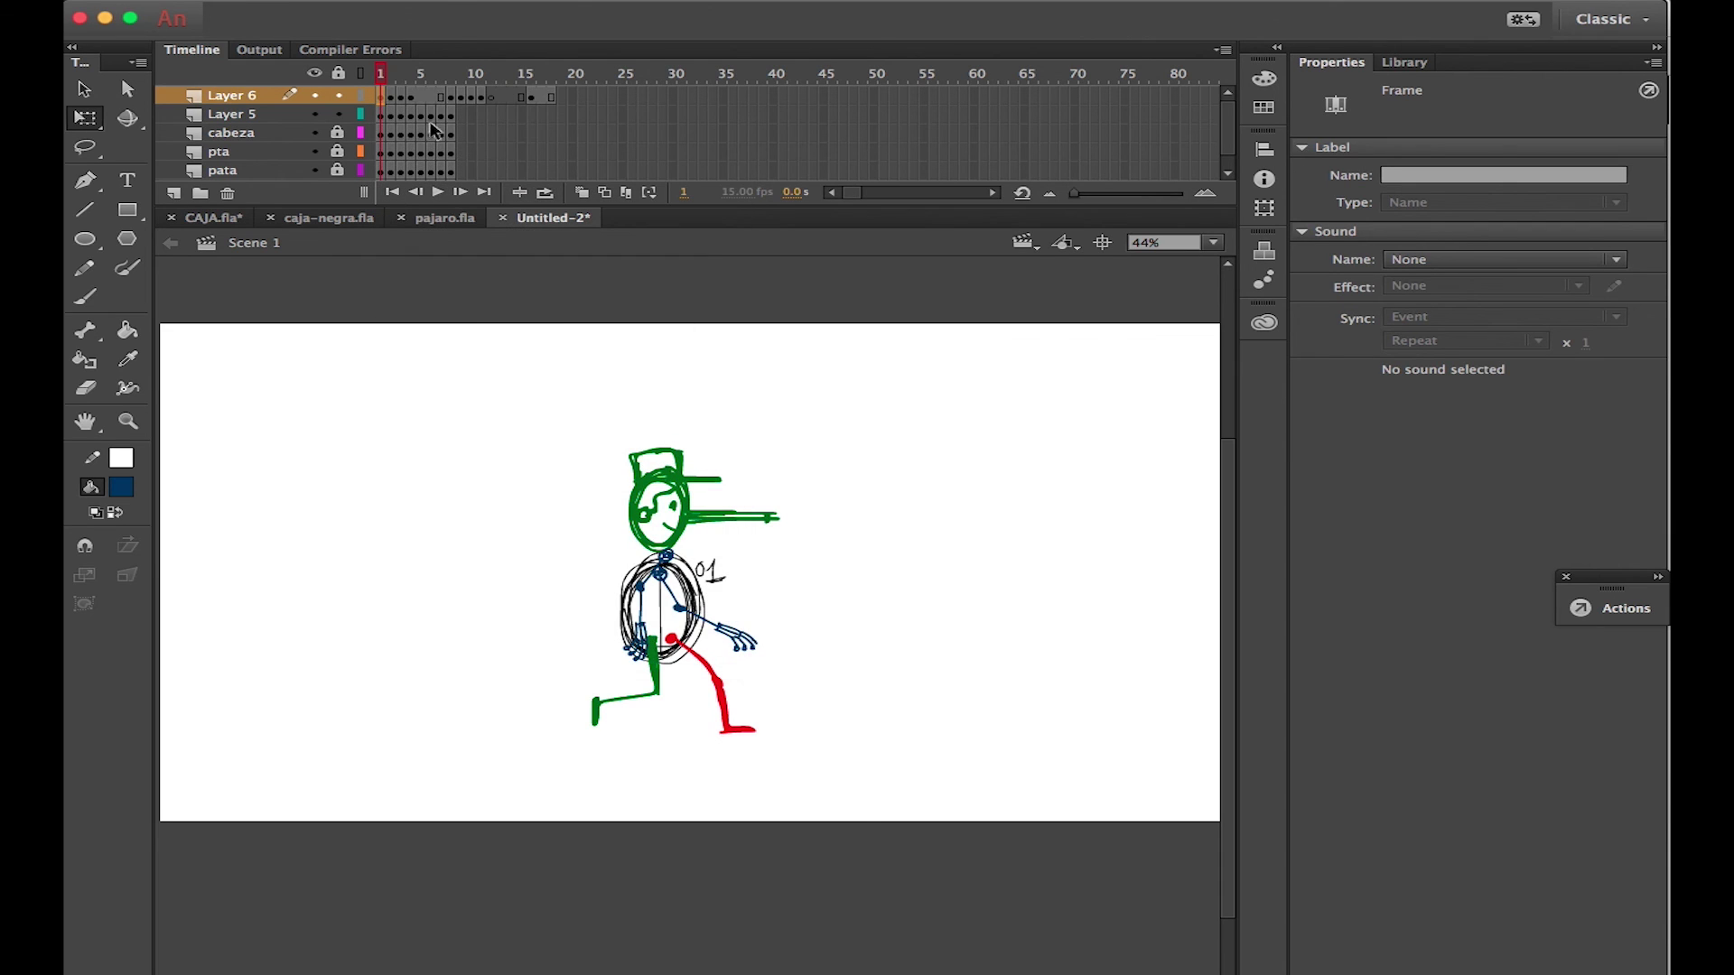
Remove the surplus frames between and after the arm keyframes on Layer 6, leaving eight frames, and play the timeline
{"action": "left_click", "coordinate": [427, 105]}
{"action": "right_click", "coordinate": [428, 99]}
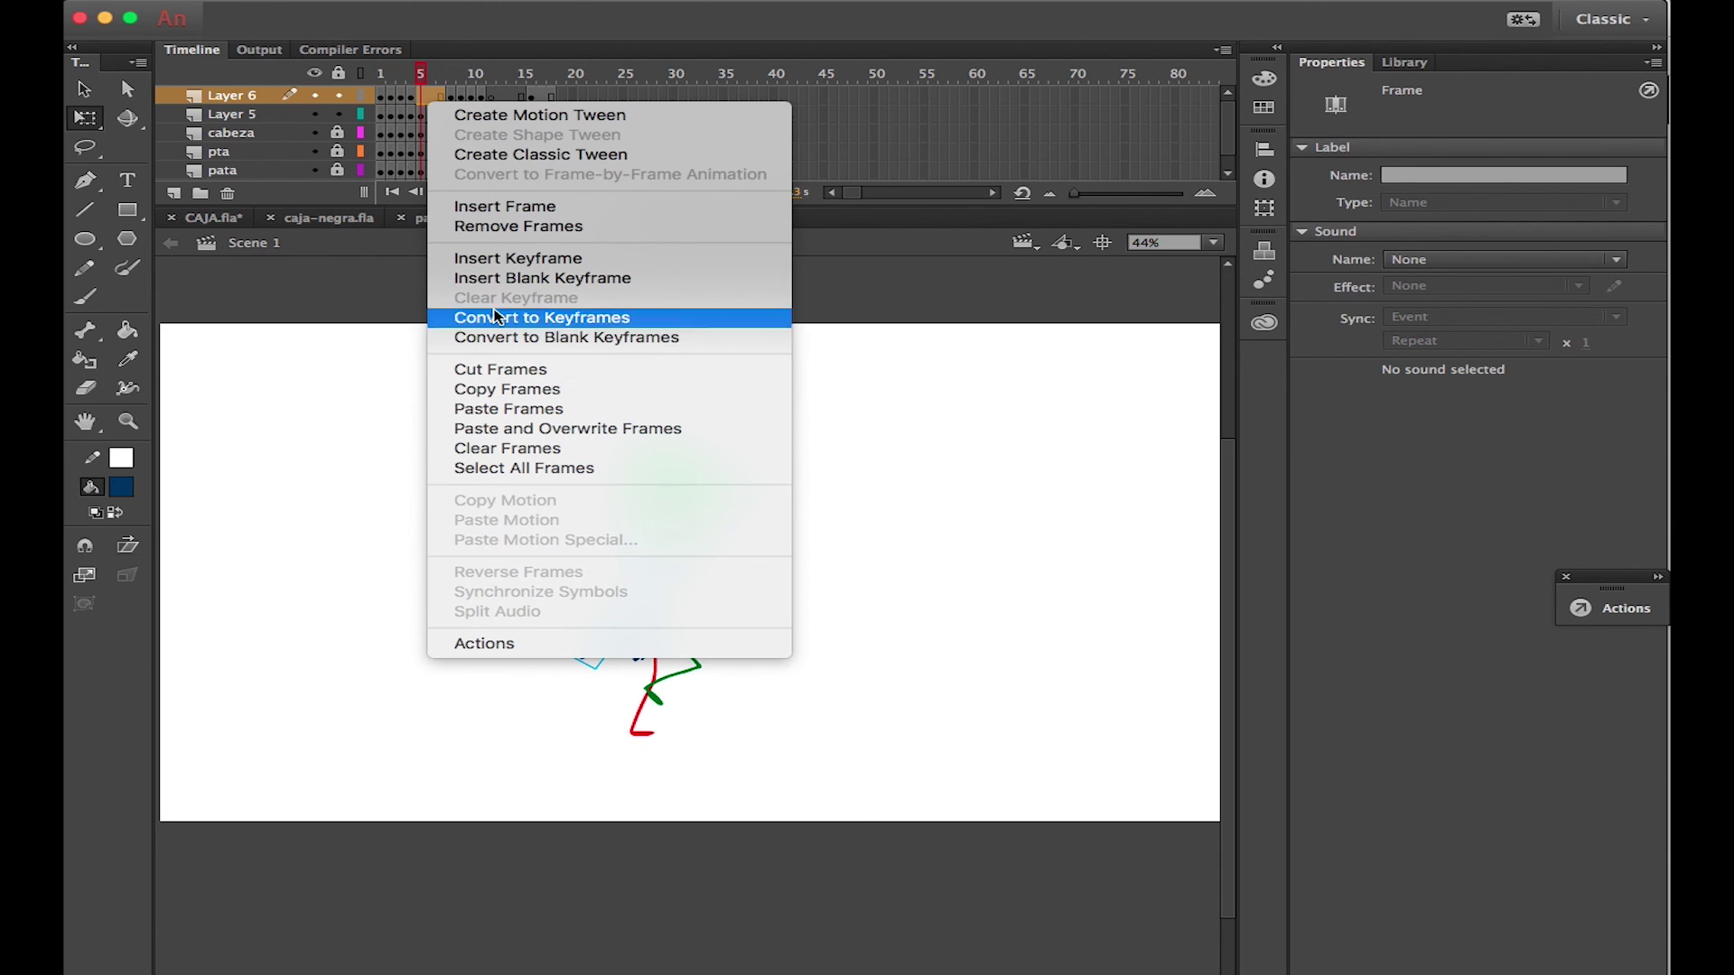
{"action": "left_click", "coordinate": [488, 226]}
{"action": "left_click", "coordinate": [481, 110]}
{"action": "left_click_drag", "start_coordinate": [461, 96], "coordinate": [523, 96]}
{"action": "right_click", "coordinate": [493, 98]}
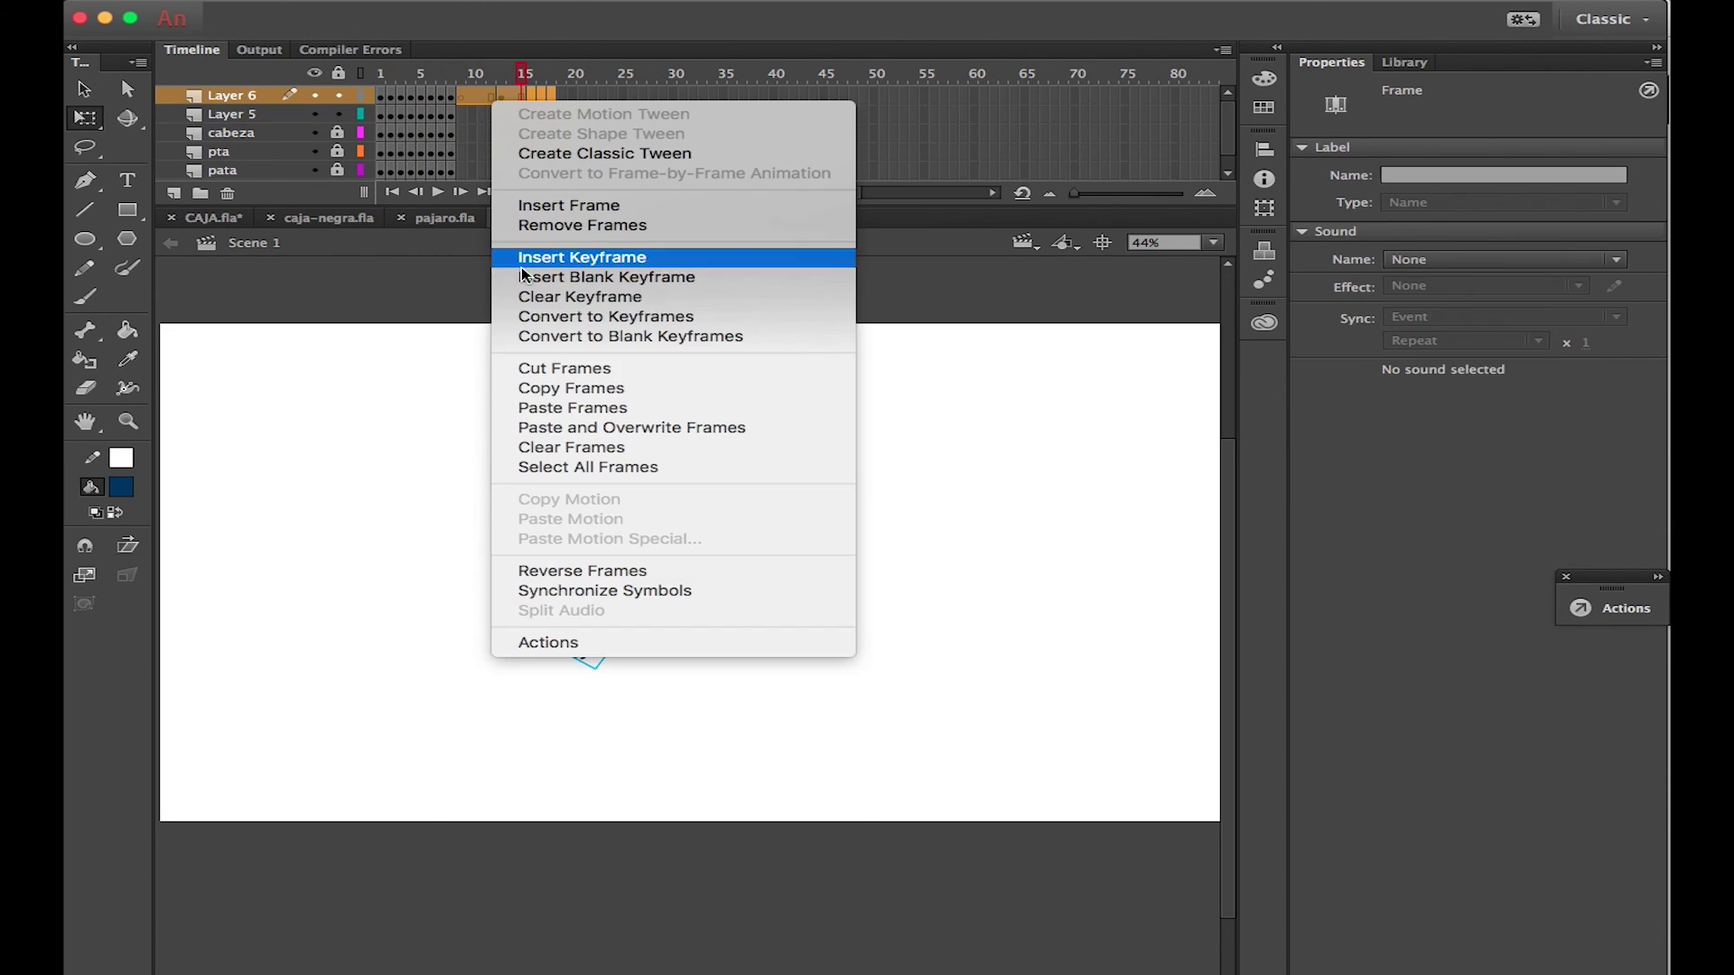
{"action": "left_click", "coordinate": [533, 221]}
{"action": "key", "text": "Return"}
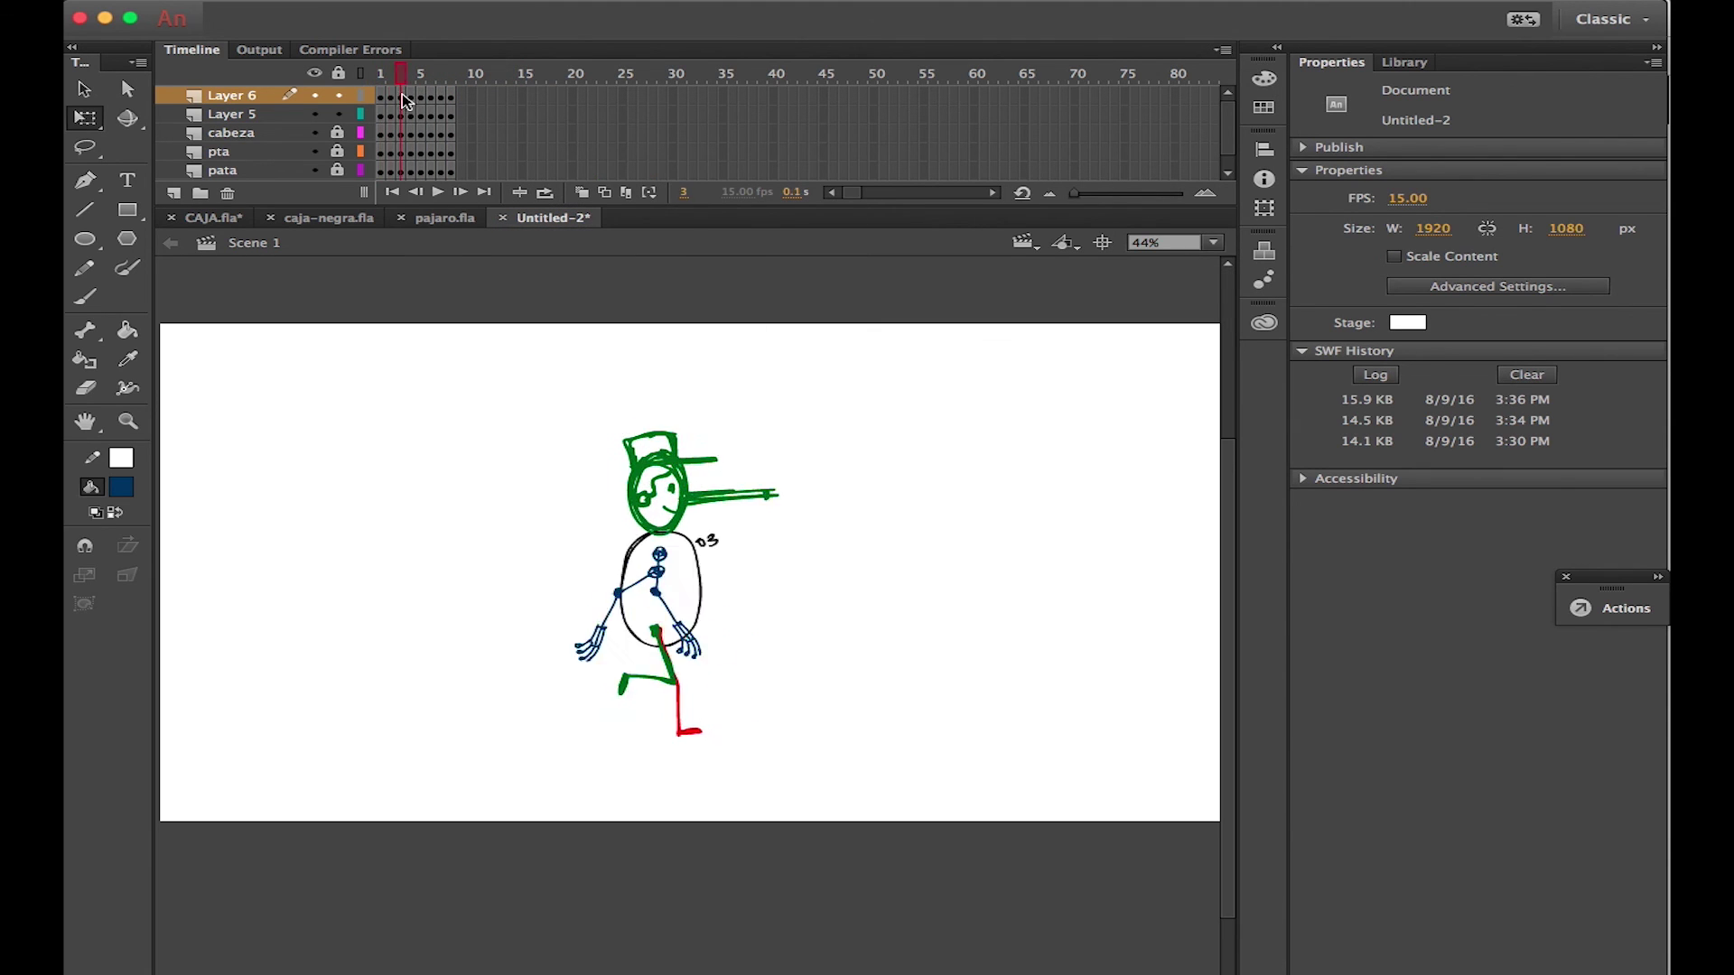
Reverse the order of all eight arm frames on Layer 6 and play the animation
{"action": "left_click", "coordinate": [404, 102]}
{"action": "left_click_drag", "start_coordinate": [450, 99], "coordinate": [380, 99]}
{"action": "right_click", "coordinate": [422, 105]}
{"action": "left_click", "coordinate": [542, 577]}
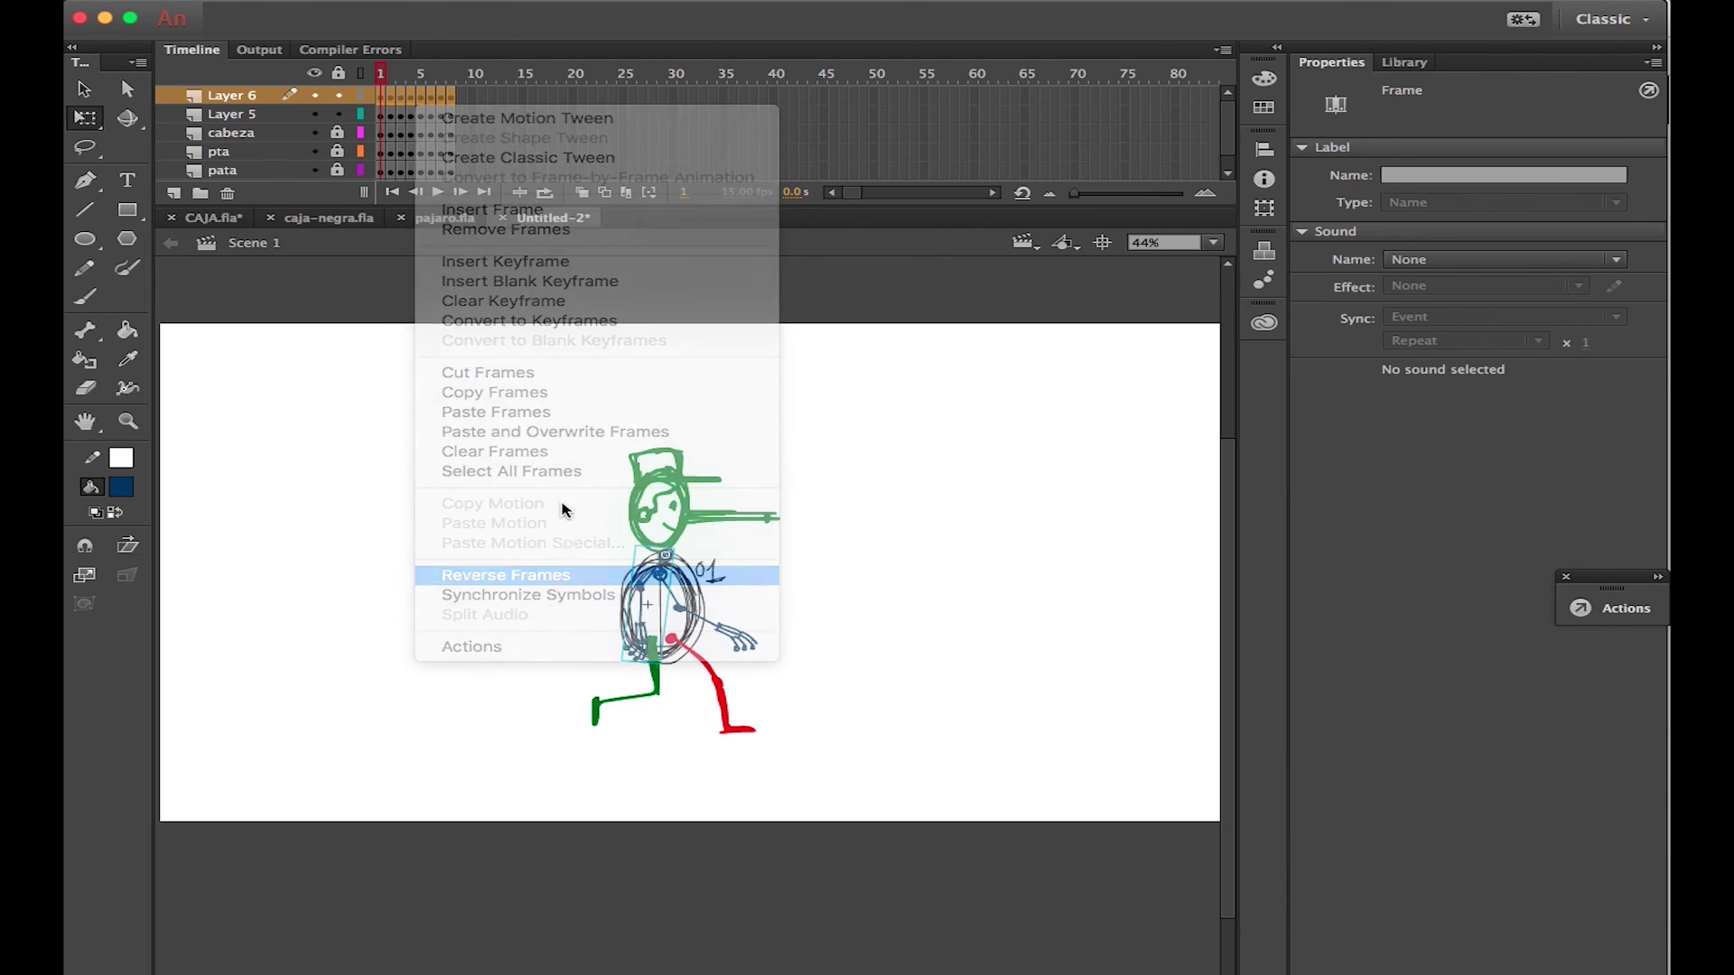
{"action": "left_click", "coordinate": [422, 76]}
{"action": "key", "text": "Return"}
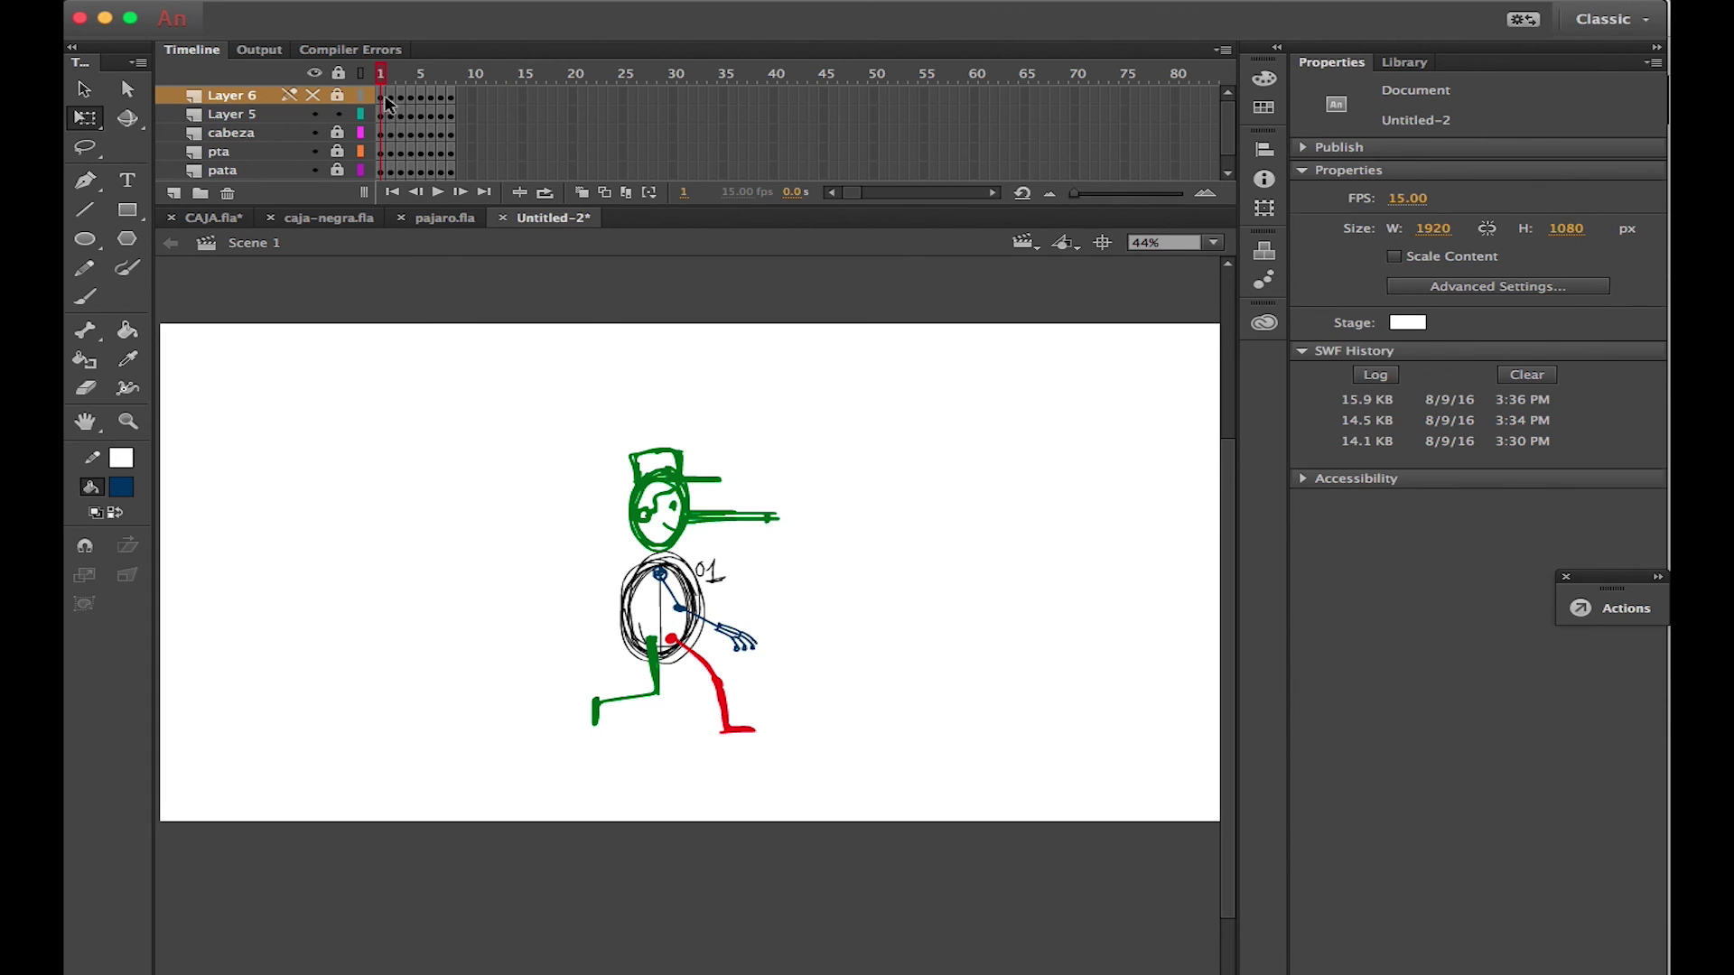
Align the Layer 6 arm with the body's shoulder on frame 1 and swing it behind the body on frames 1 and 2
{"action": "left_click", "coordinate": [386, 97]}
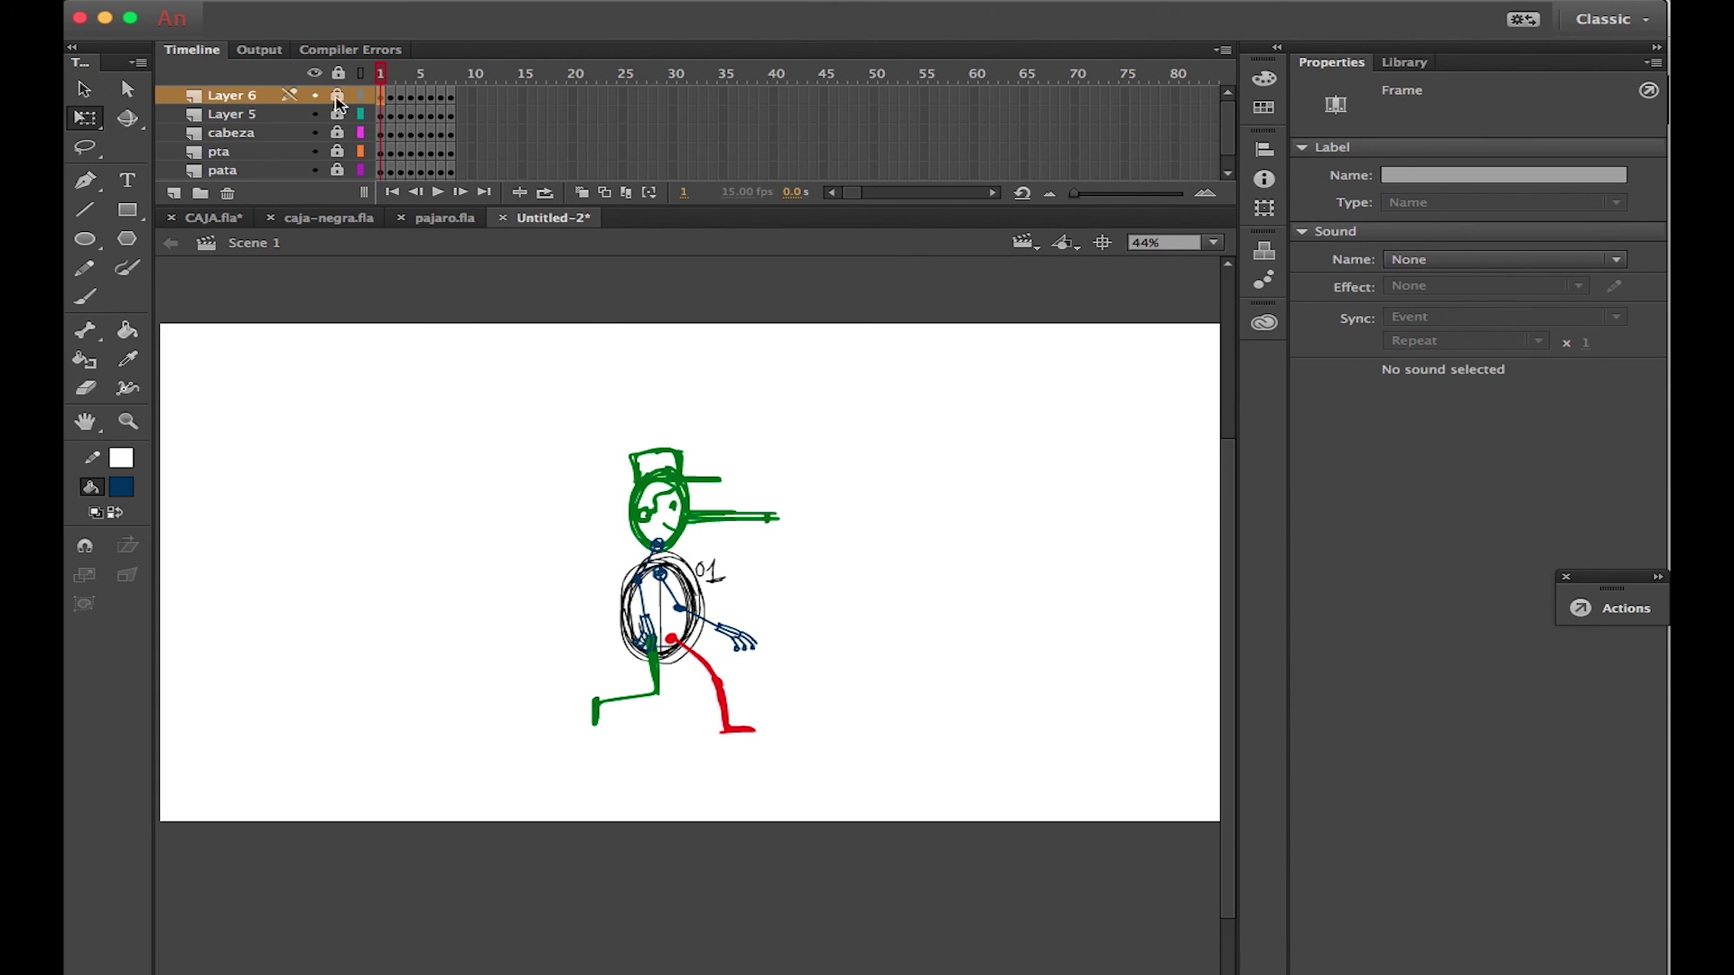
{"action": "left_click", "coordinate": [655, 654]}
{"action": "left_click", "coordinate": [93, 123]}
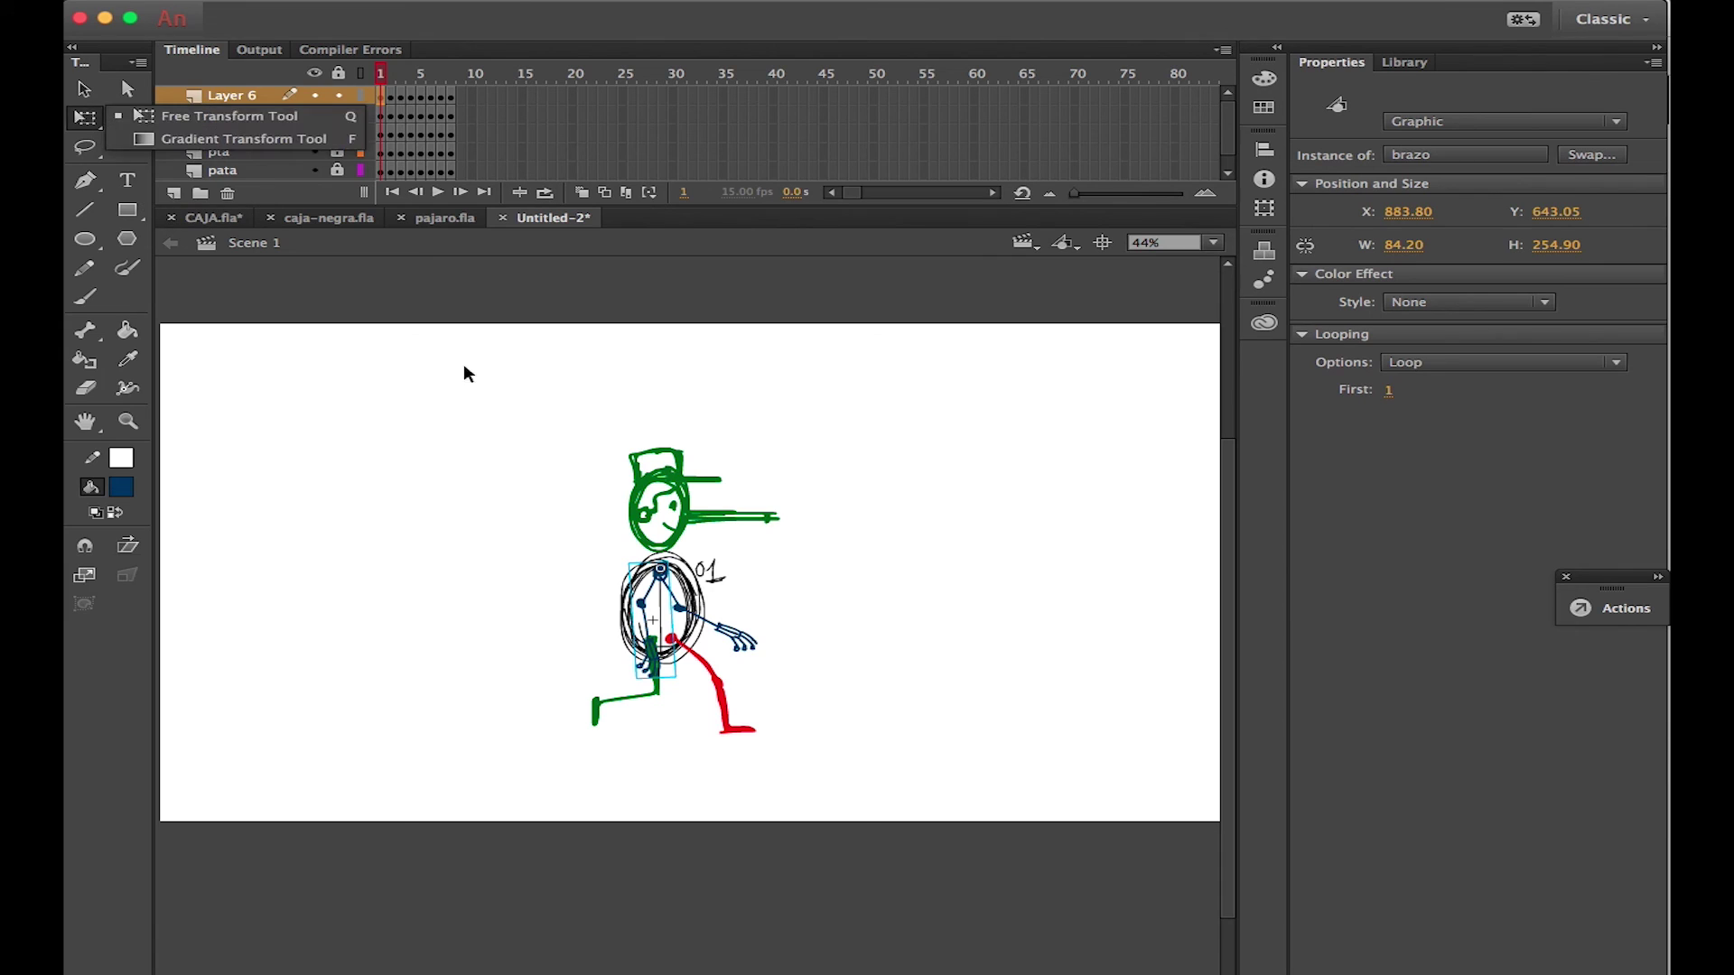
{"action": "left_click_drag", "start_coordinate": [689, 687], "coordinate": [620, 659]}
{"action": "left_click", "coordinate": [390, 100]}
{"action": "left_click", "coordinate": [652, 652]}
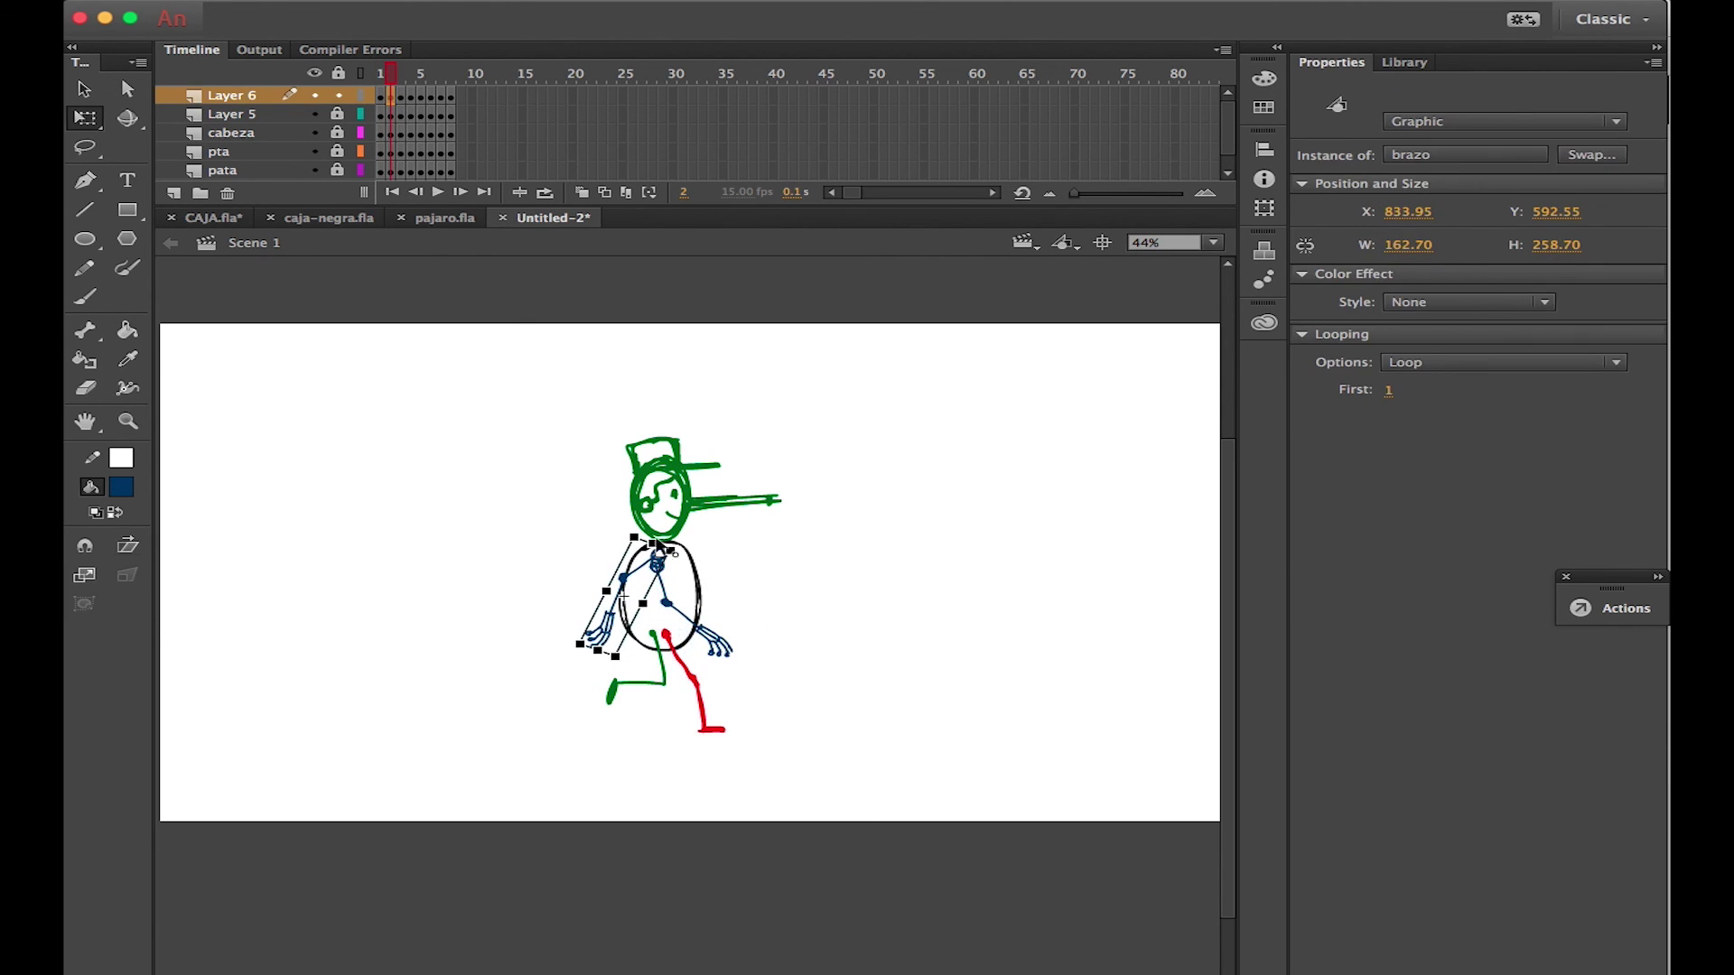
Rotate the Layer 6 arm down beside the body on frames 3 and 4, nudging it up toward the shoulder on frame 4
{"action": "left_click", "coordinate": [403, 99]}
{"action": "left_click_drag", "start_coordinate": [759, 647], "coordinate": [673, 617]}
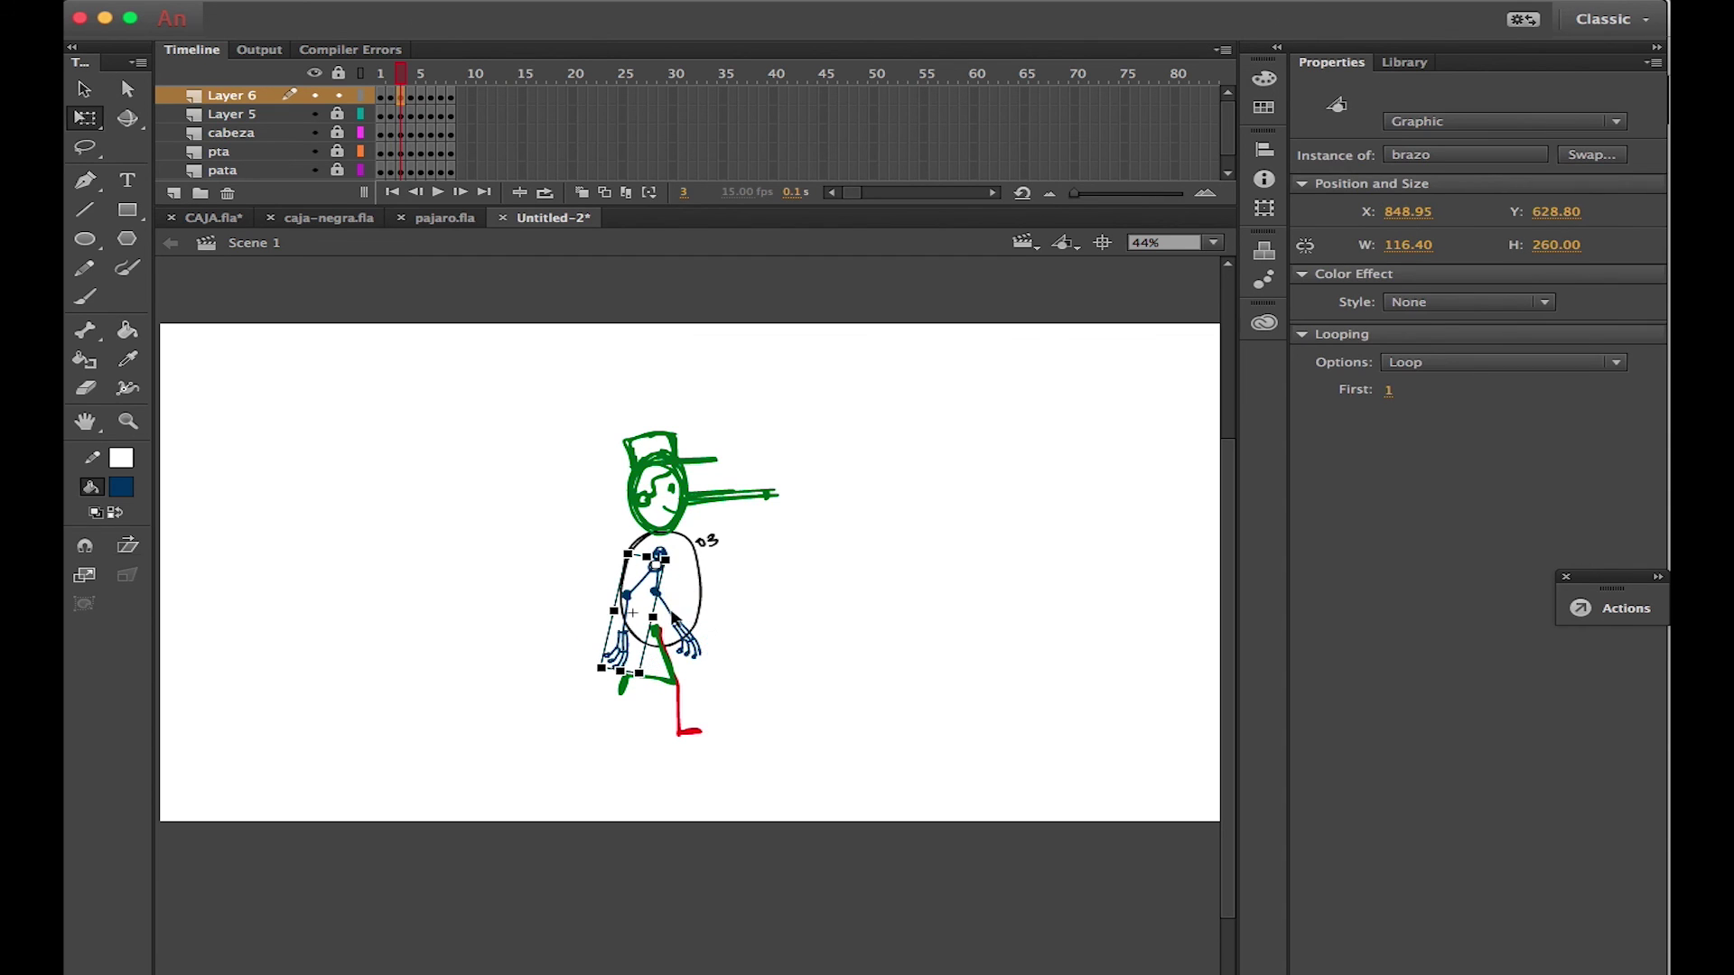
{"action": "left_click", "coordinate": [410, 99]}
{"action": "left_click_drag", "start_coordinate": [786, 635], "coordinate": [735, 667]}
{"action": "key", "text": "shift+Up"}
{"action": "key", "text": "shift+Up"}
{"action": "key", "text": "shift+Up"}
Raise the Layer 6 arm to the shoulder on frame 5 and swing it forward on frame 6
{"action": "left_click", "coordinate": [421, 99]}
{"action": "left_click_drag", "start_coordinate": [660, 593], "coordinate": [662, 572]}
{"action": "left_click", "coordinate": [431, 97]}
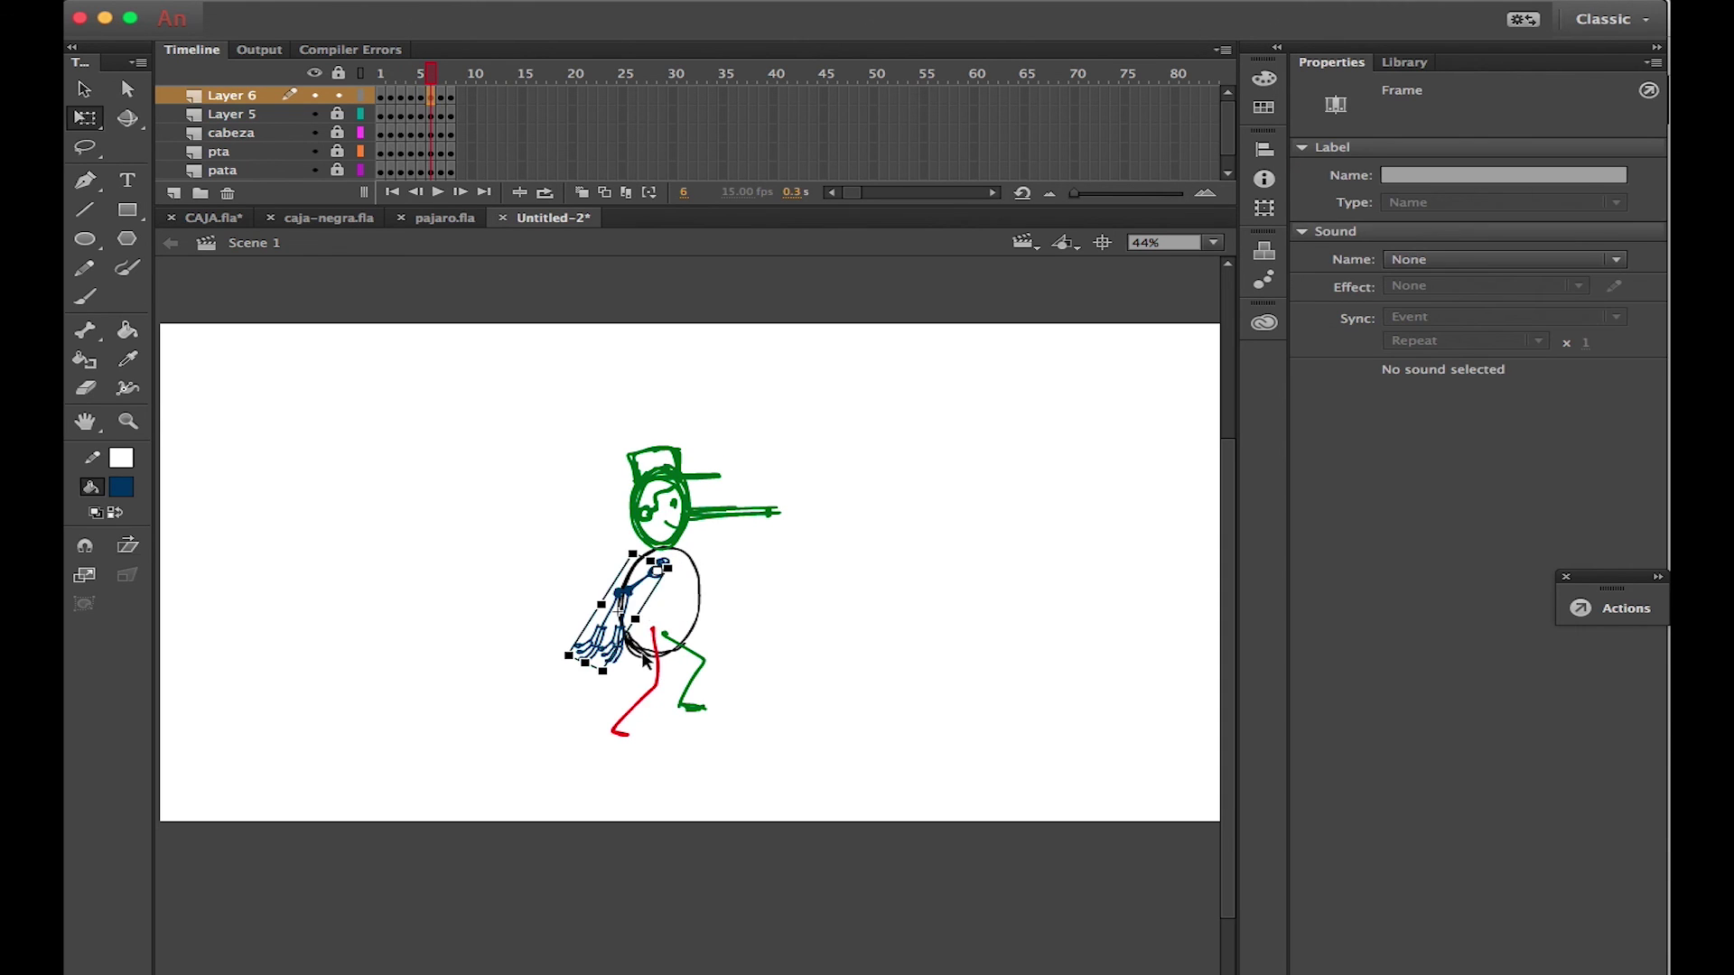
{"action": "left_click_drag", "start_coordinate": [632, 679], "coordinate": [757, 632]}
{"action": "left_click_drag", "start_coordinate": [673, 610], "coordinate": [763, 644]}
Swing the Layer 6 arm in front of the body on frames 7 and 8, rotating it further forward on frame 8
{"action": "left_click", "coordinate": [440, 96]}
{"action": "left_click_drag", "start_coordinate": [658, 676], "coordinate": [768, 618]}
{"action": "left_click", "coordinate": [617, 649]}
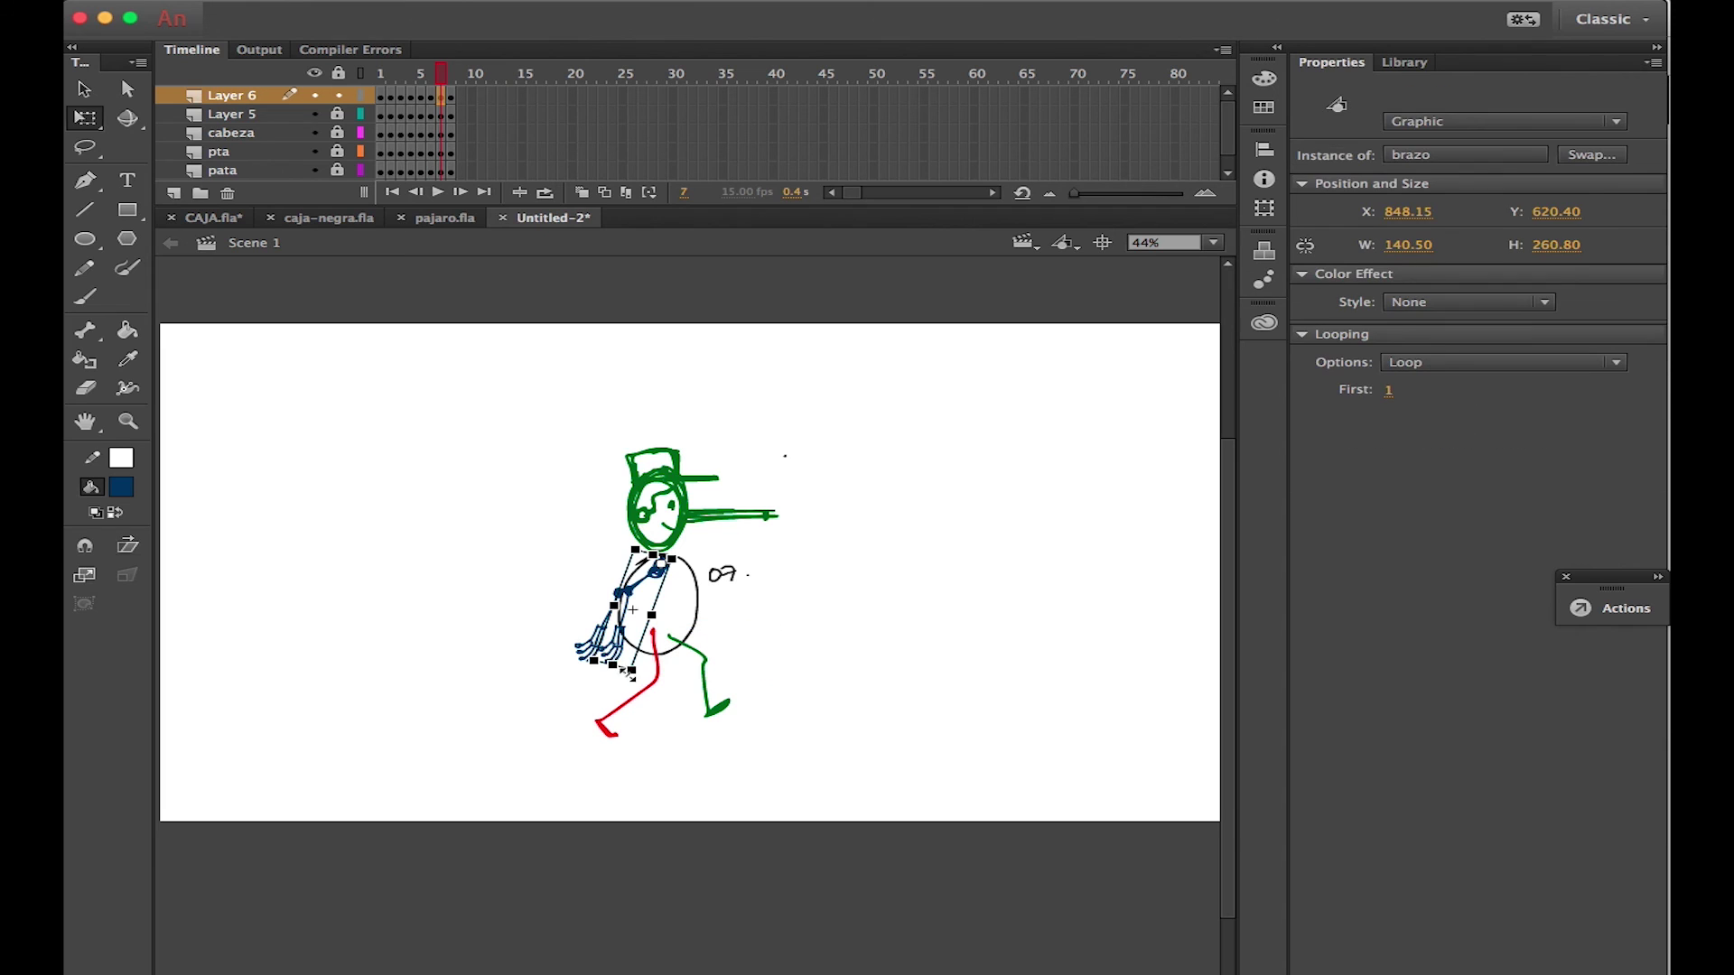
{"action": "left_click_drag", "start_coordinate": [643, 678], "coordinate": [761, 639]}
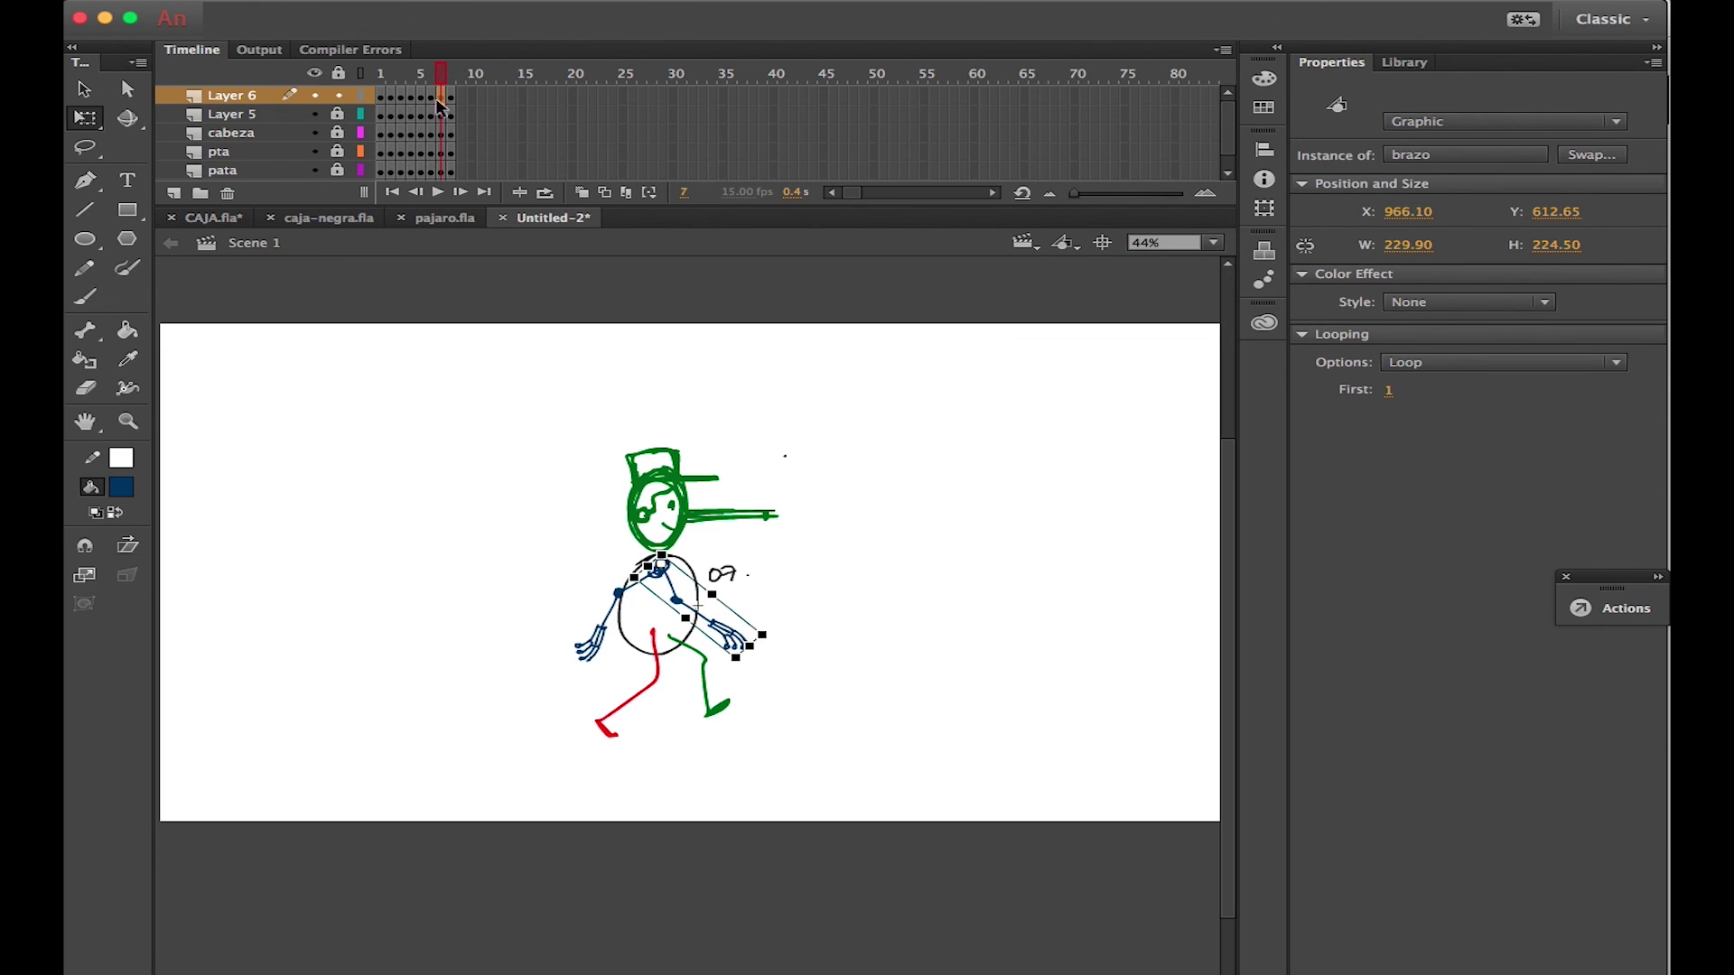
{"action": "left_click", "coordinate": [441, 100]}
{"action": "left_click", "coordinate": [452, 97]}
{"action": "left_click_drag", "start_coordinate": [670, 670], "coordinate": [800, 617]}
{"action": "left_click", "coordinate": [800, 617]}
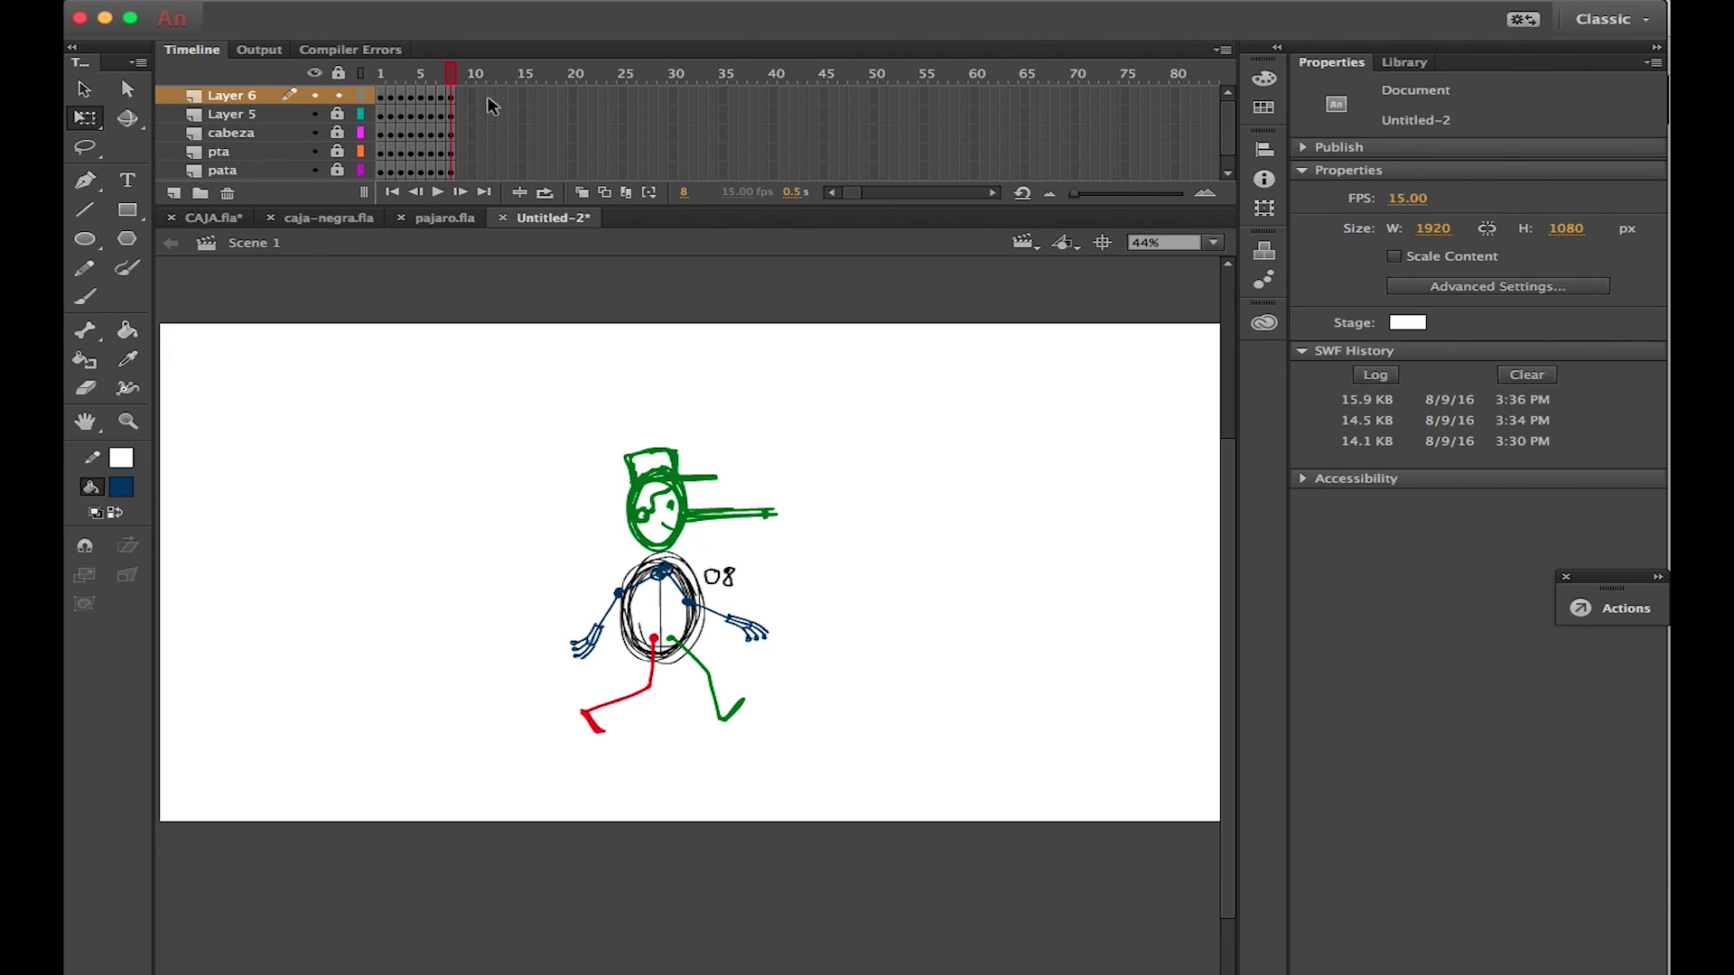
Test the movie to review both arms swinging in opposition and close the preview
{"action": "key", "text": "super+Return"}
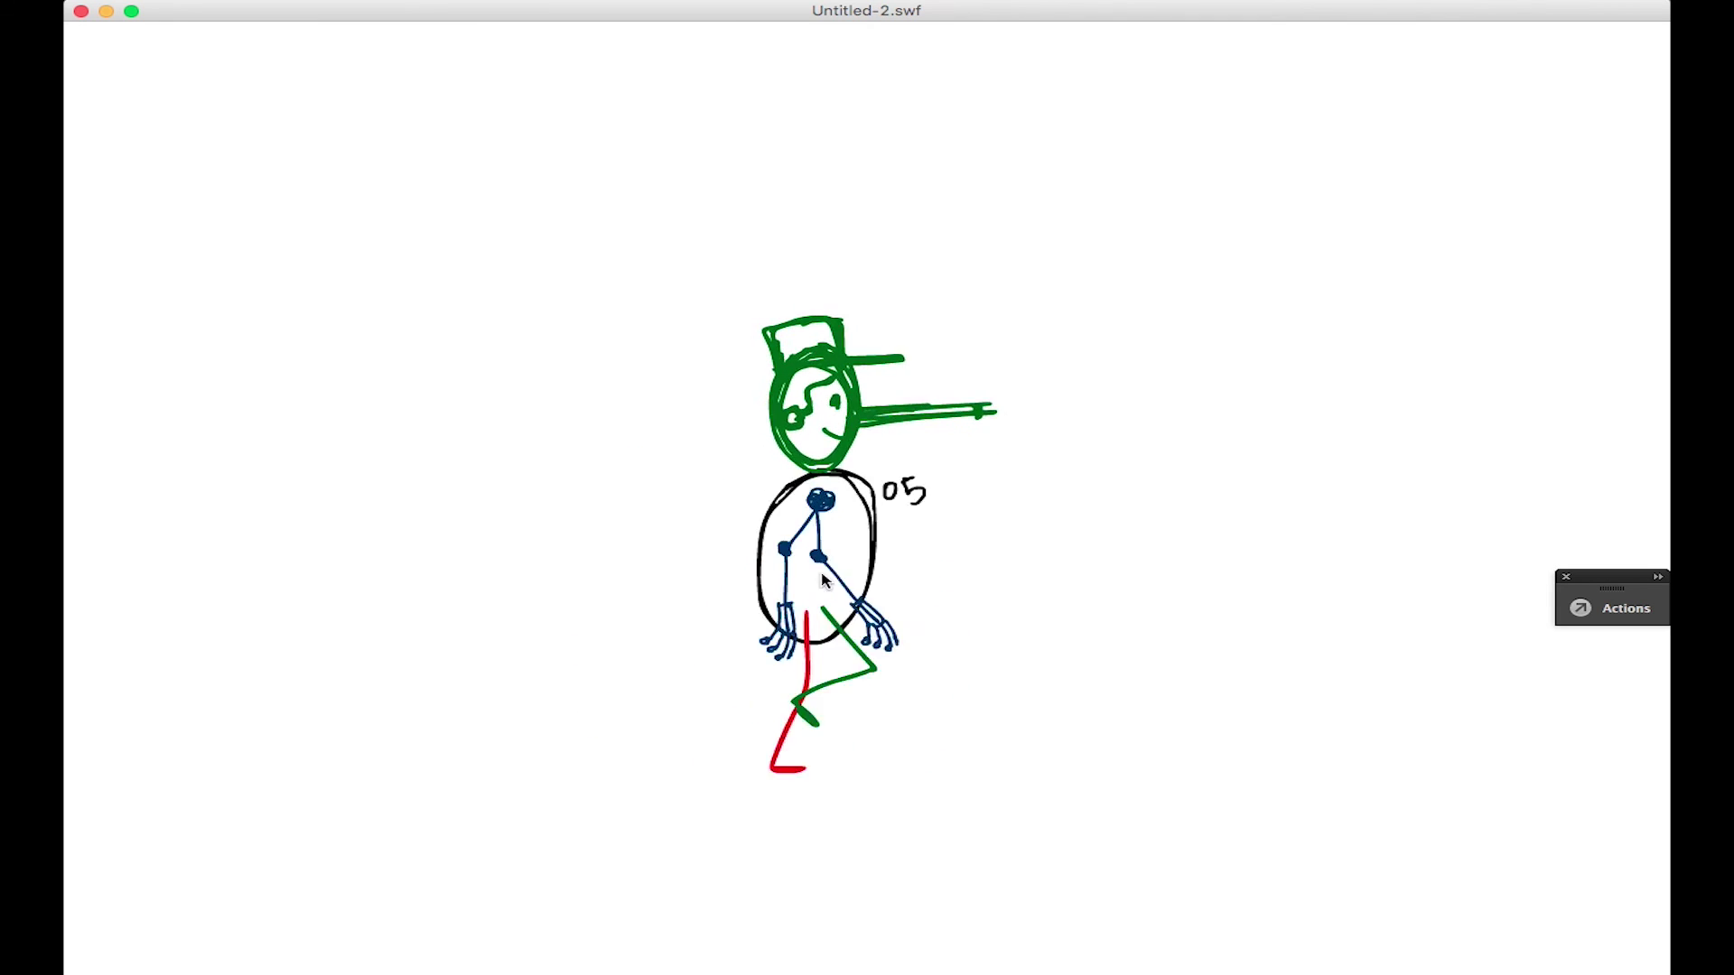
{"action": "left_click", "coordinate": [80, 12]}
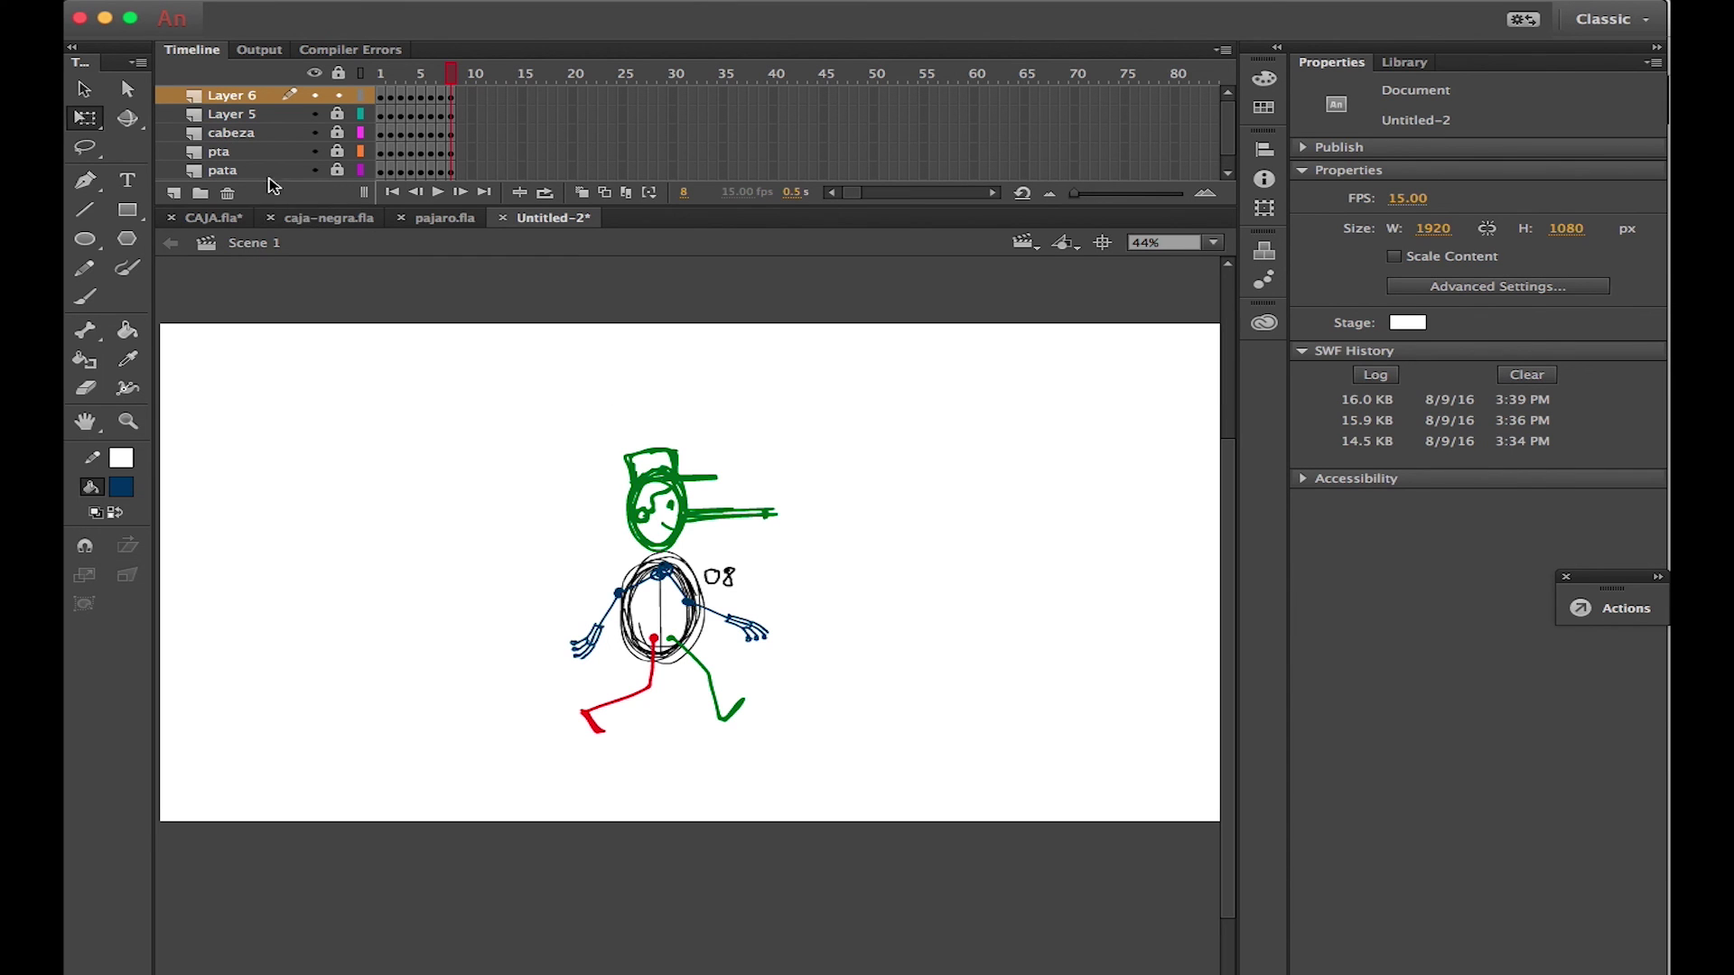
Add a layer beneath all others and brush a blue ground line and a speech bubble reading "walk cycle!!" with "human." above it
{"action": "left_click_drag", "start_coordinate": [297, 201], "coordinate": [280, 258]}
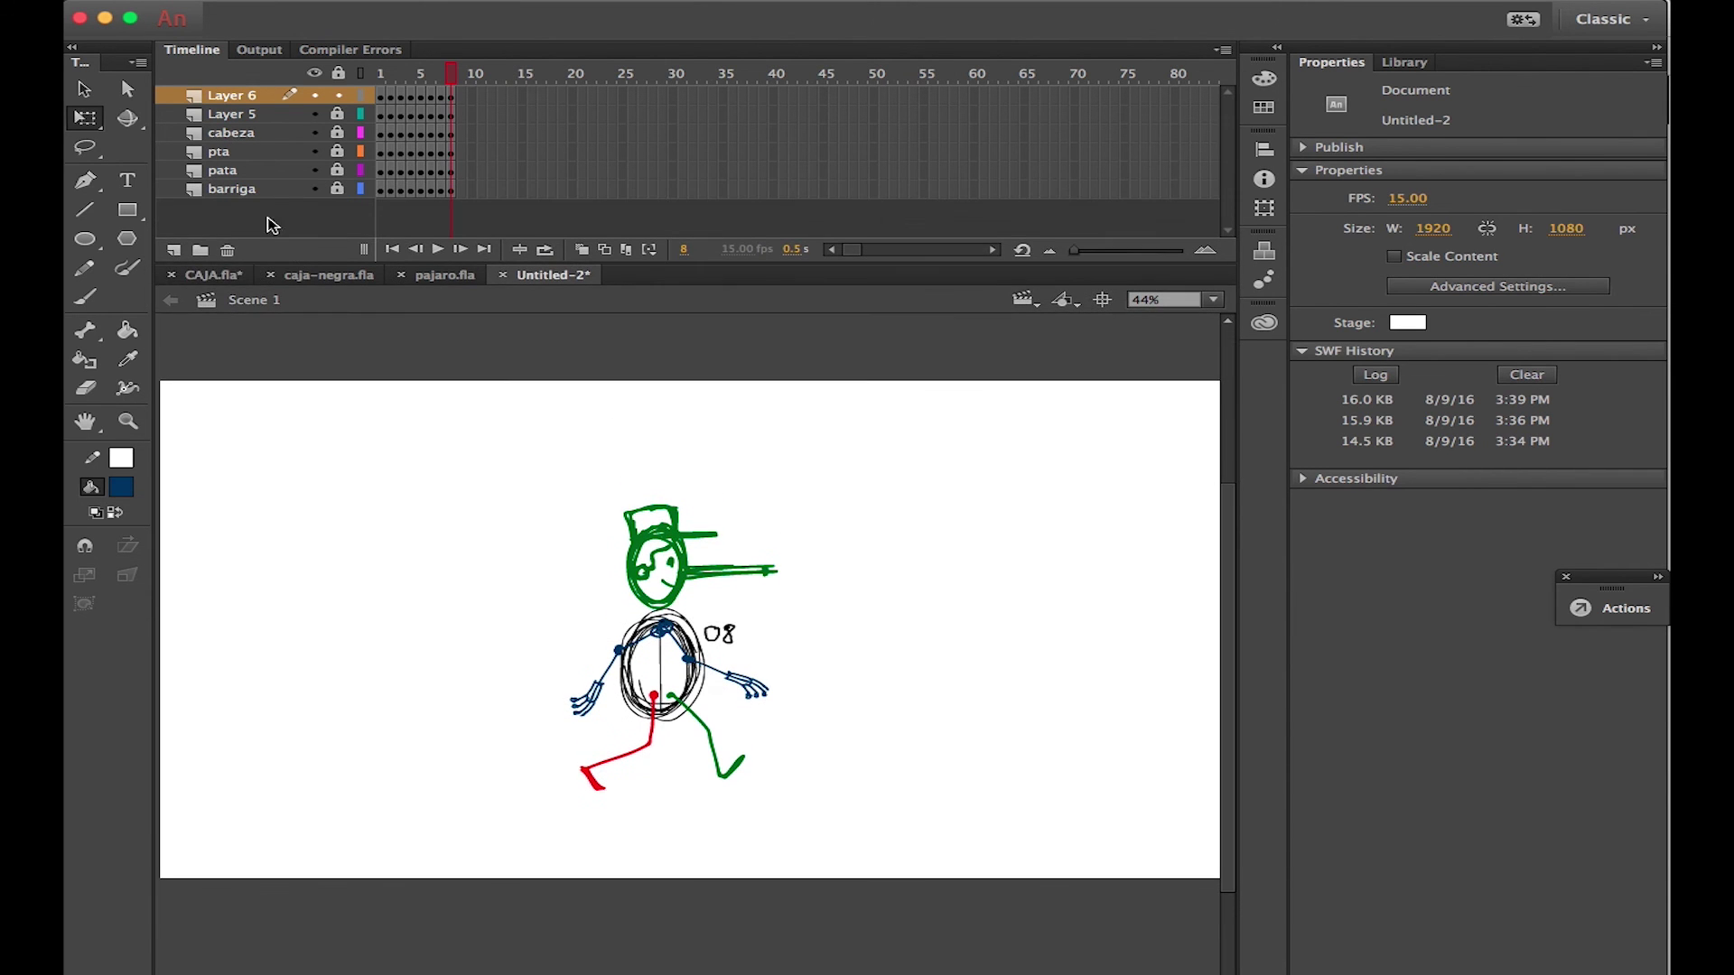
{"action": "left_click", "coordinate": [175, 253]}
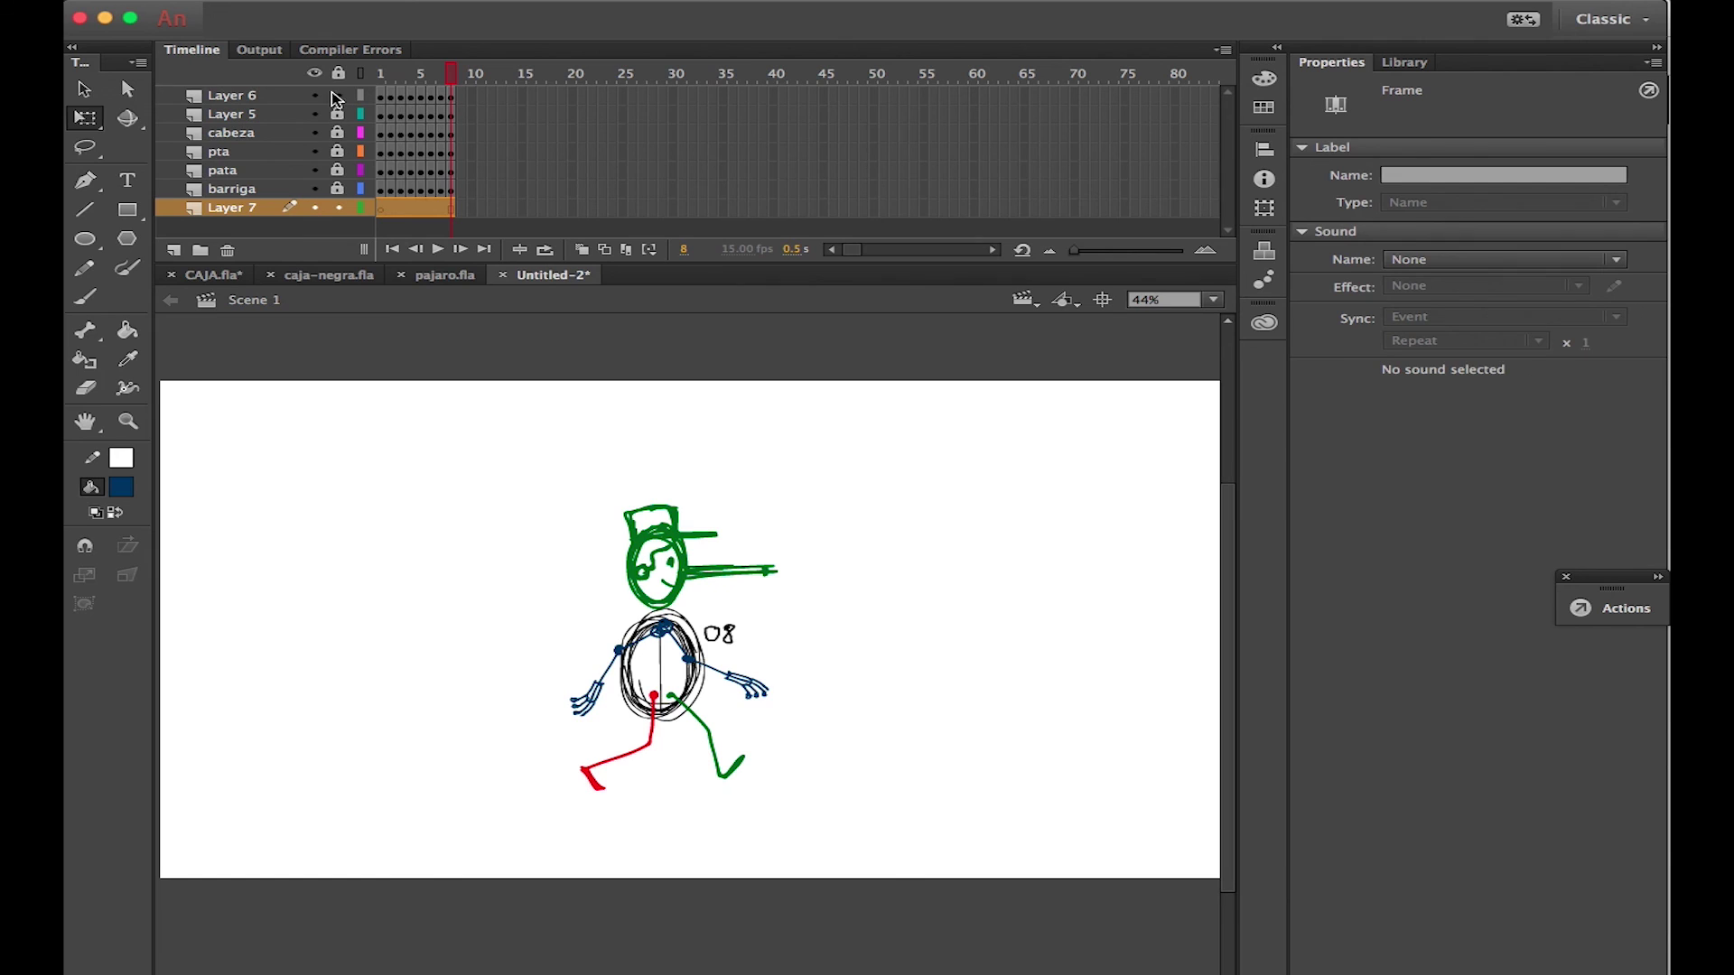
{"action": "left_click", "coordinate": [85, 298]}
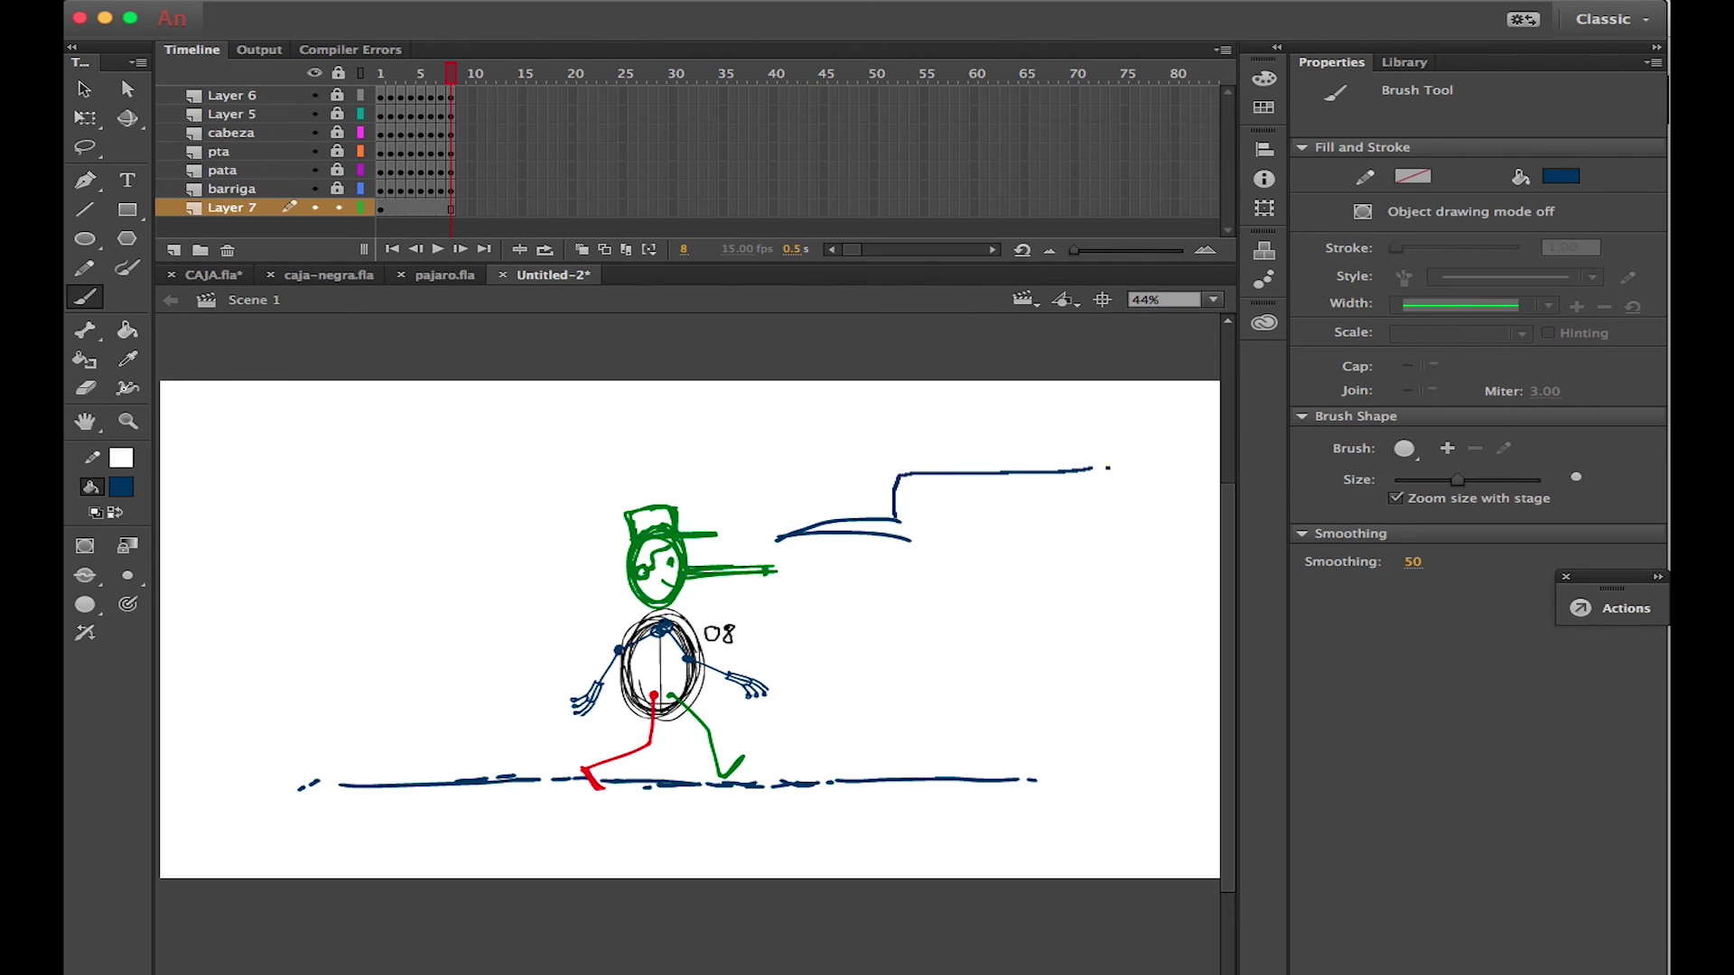
{"action": "left_click_drag", "start_coordinate": [905, 543], "coordinate": [906, 533]}
{"action": "left_click_drag", "start_coordinate": [913, 493], "coordinate": [923, 531]}
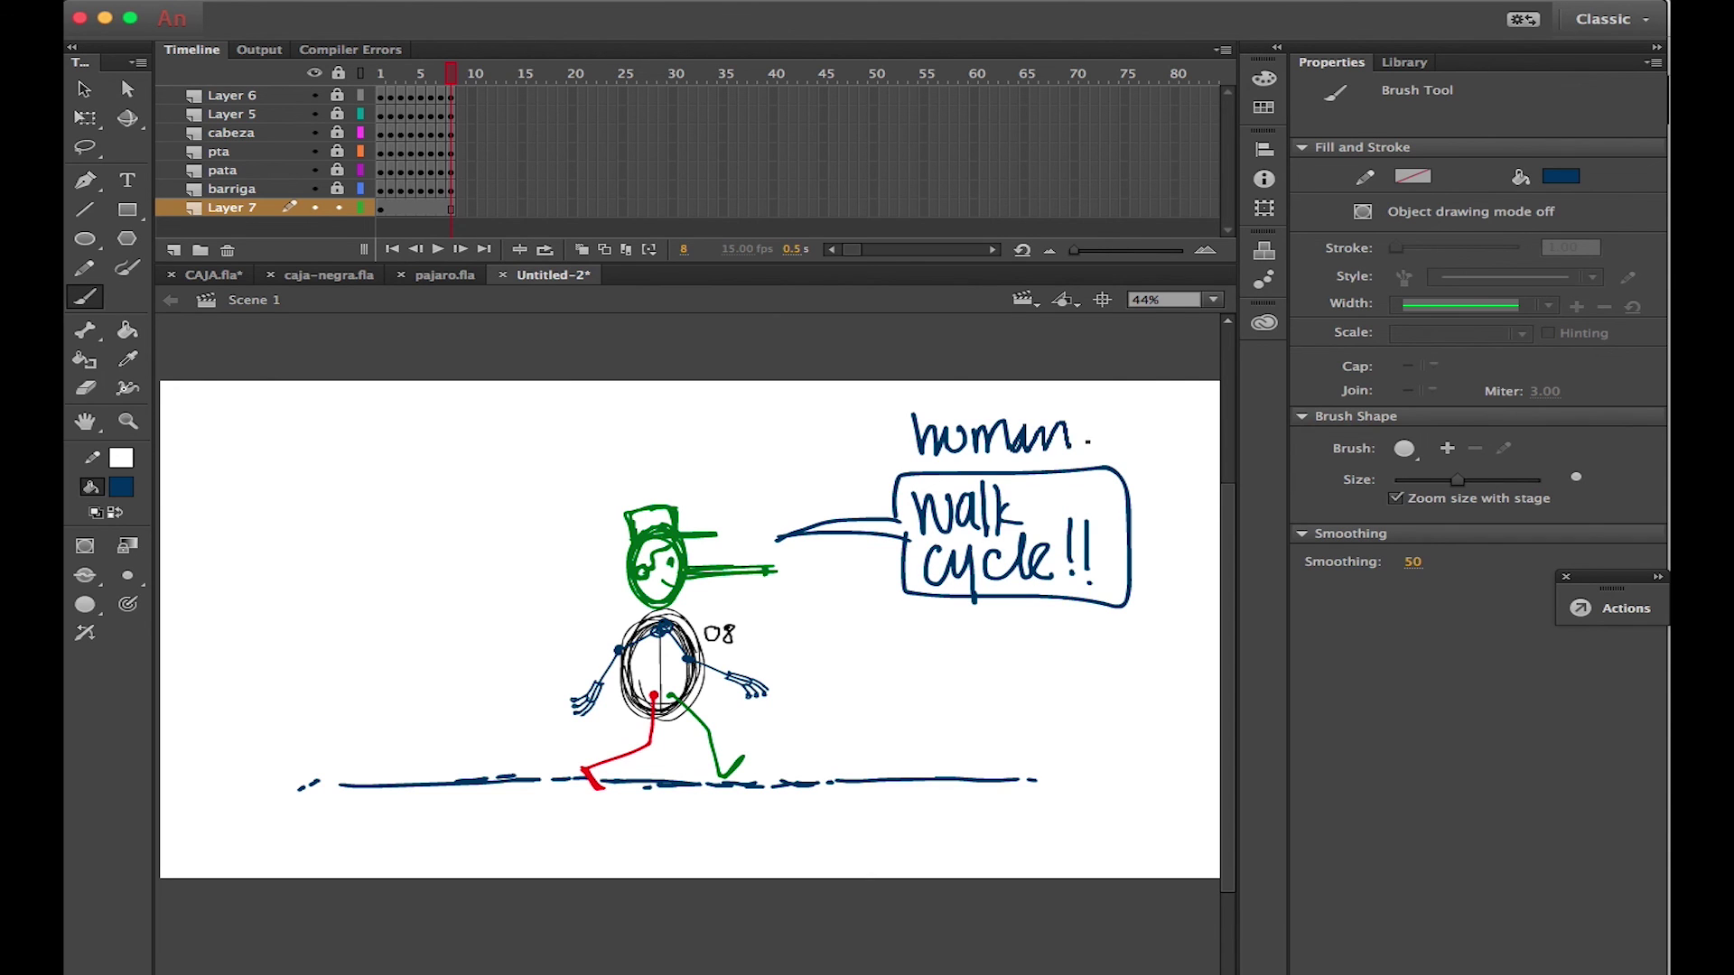
Test the movie to review the walk cycle with the ground line and speech bubble, and close the preview
{"action": "key", "text": "super+Return"}
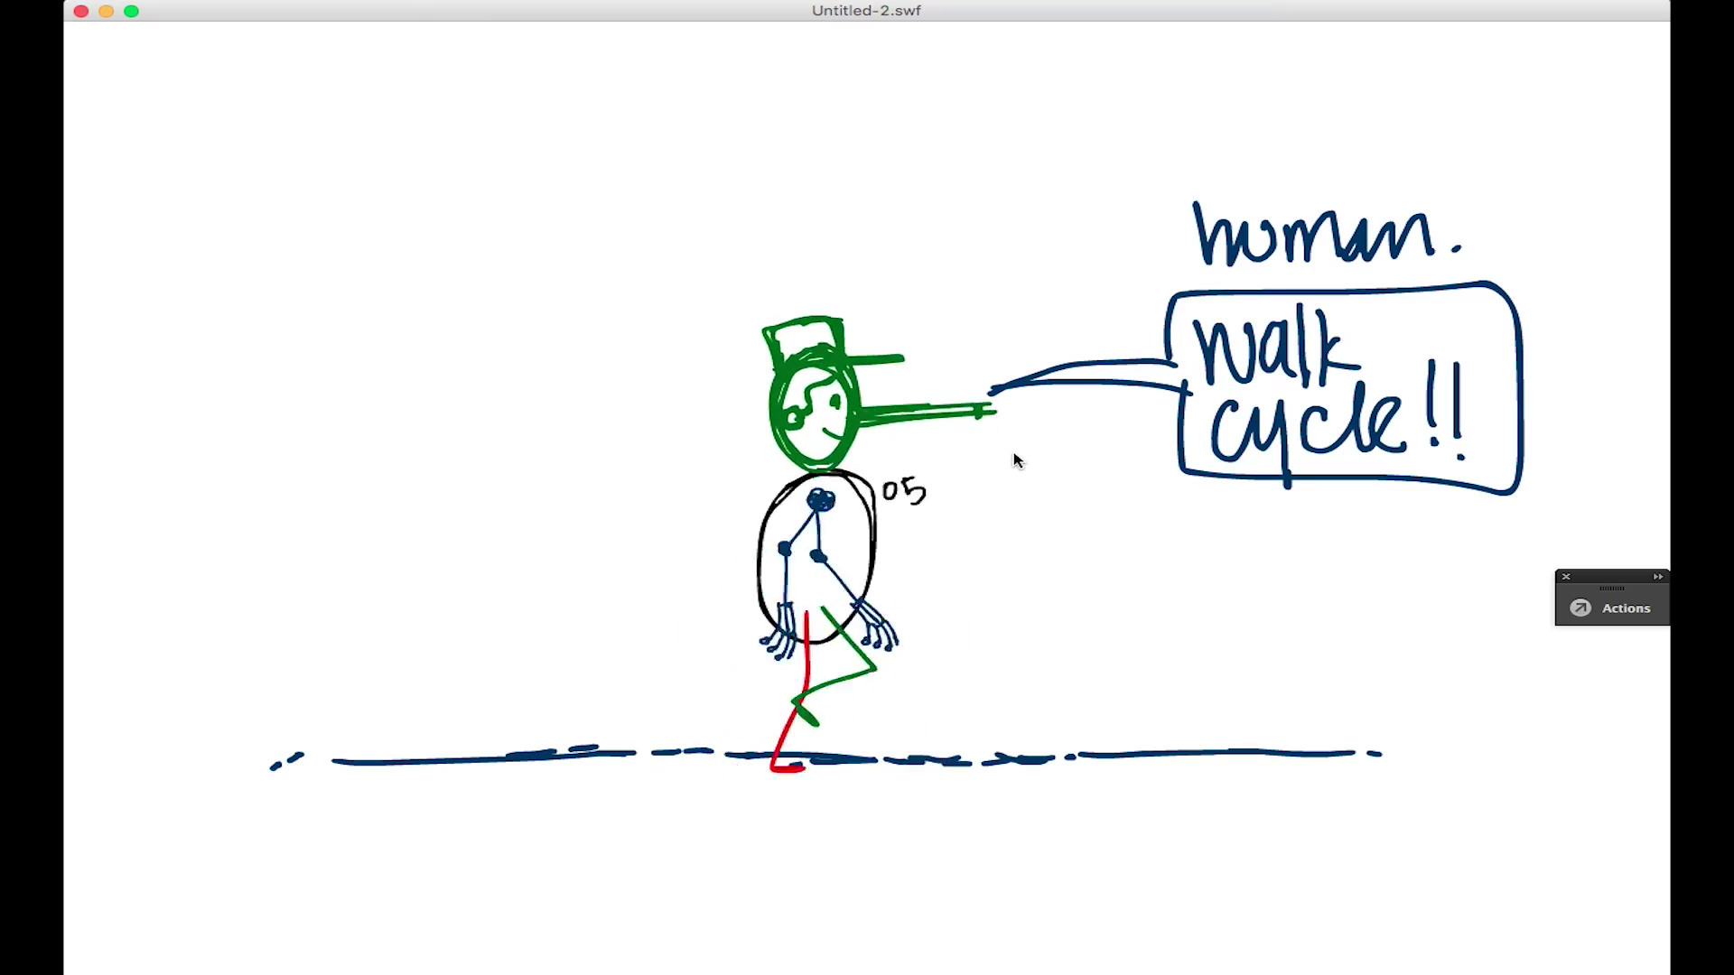
{"action": "left_click", "coordinate": [81, 11]}
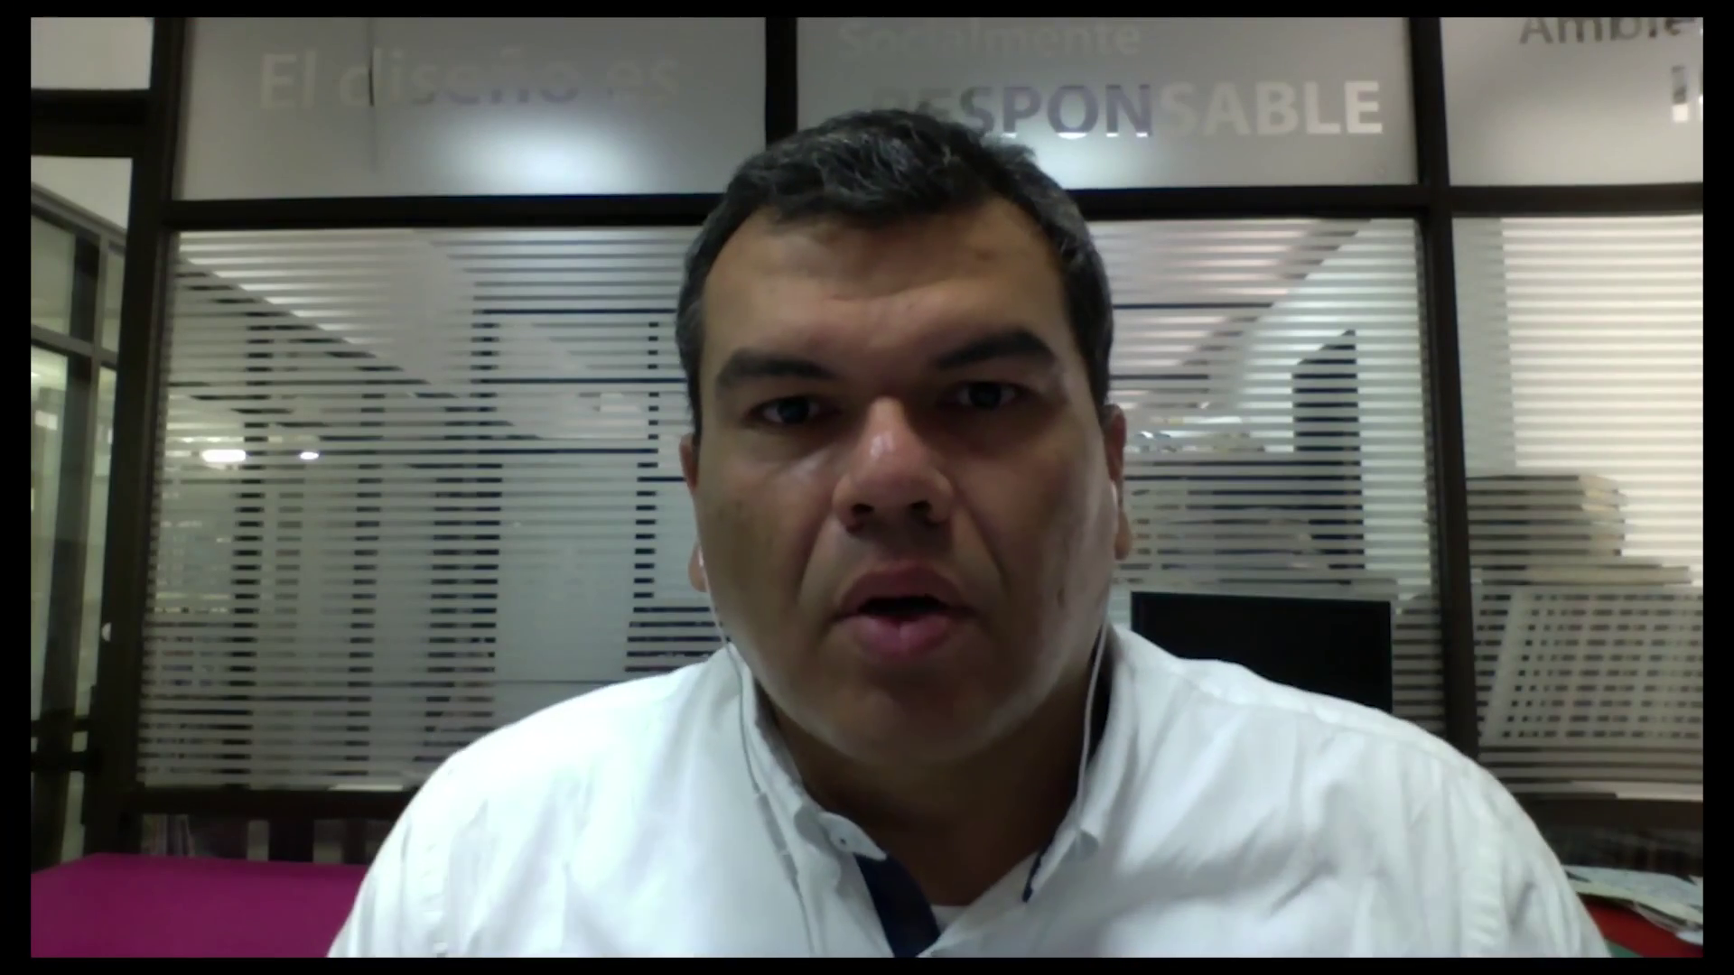